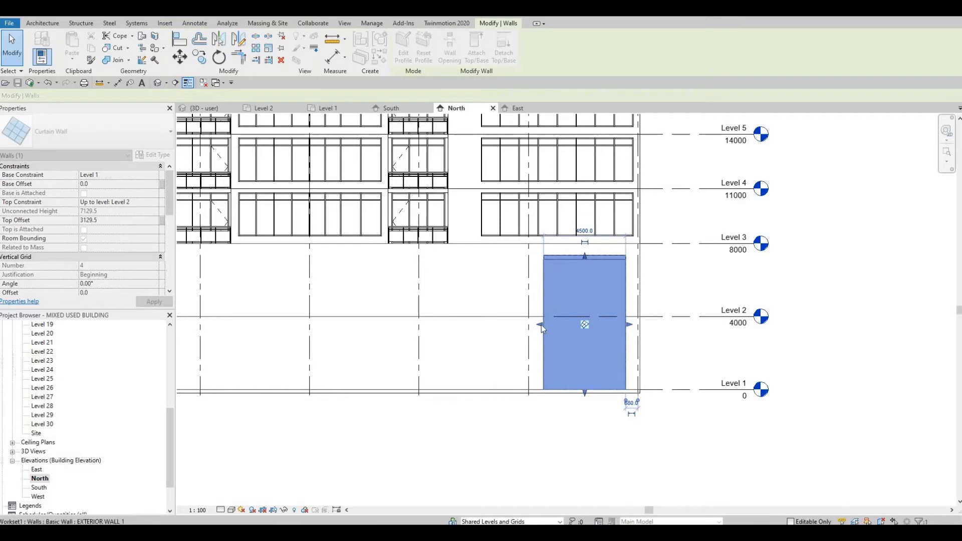
Resize the ground-floor curtain wall on the north elevation and set its width to 4000 mm
click(542, 325)
drag(548, 325, 553, 325)
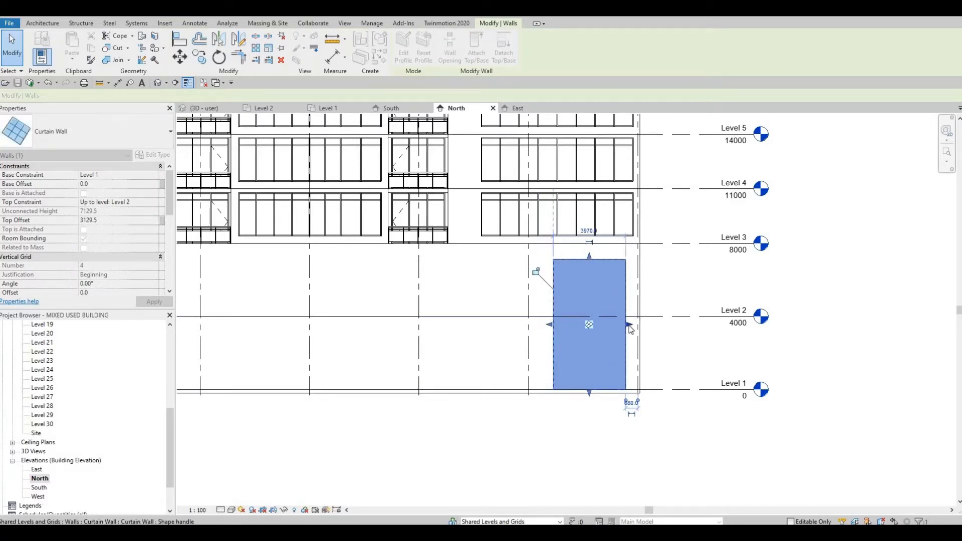
drag(627, 326, 623, 326)
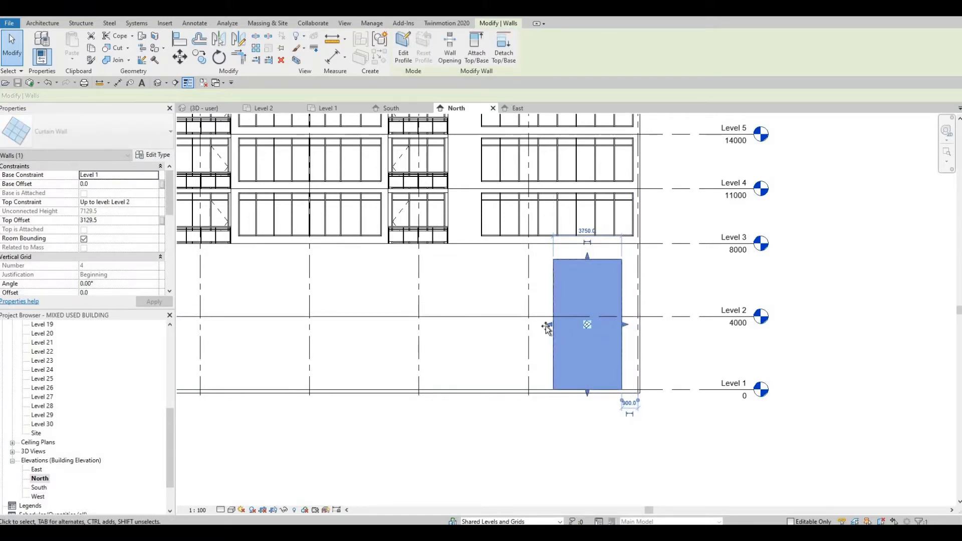
drag(550, 328, 552, 325)
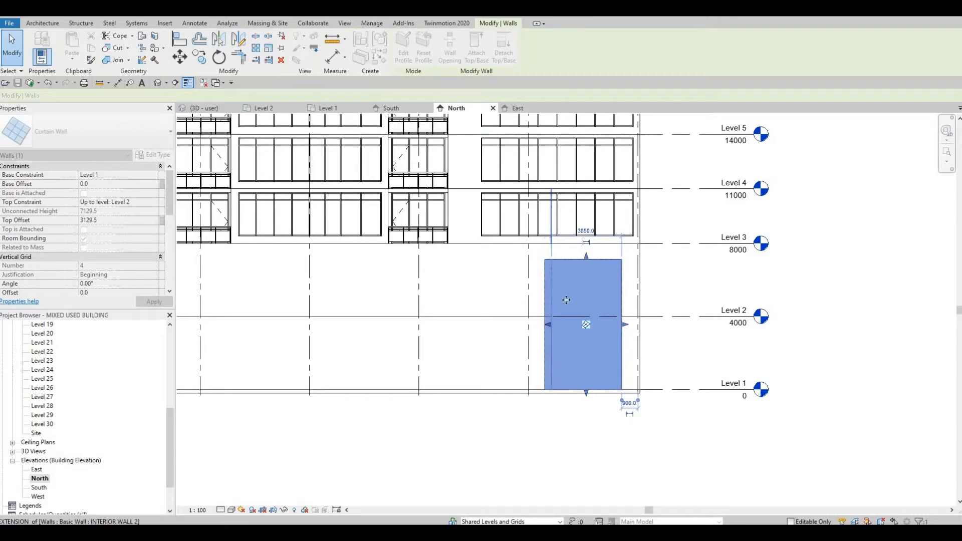
click(587, 234)
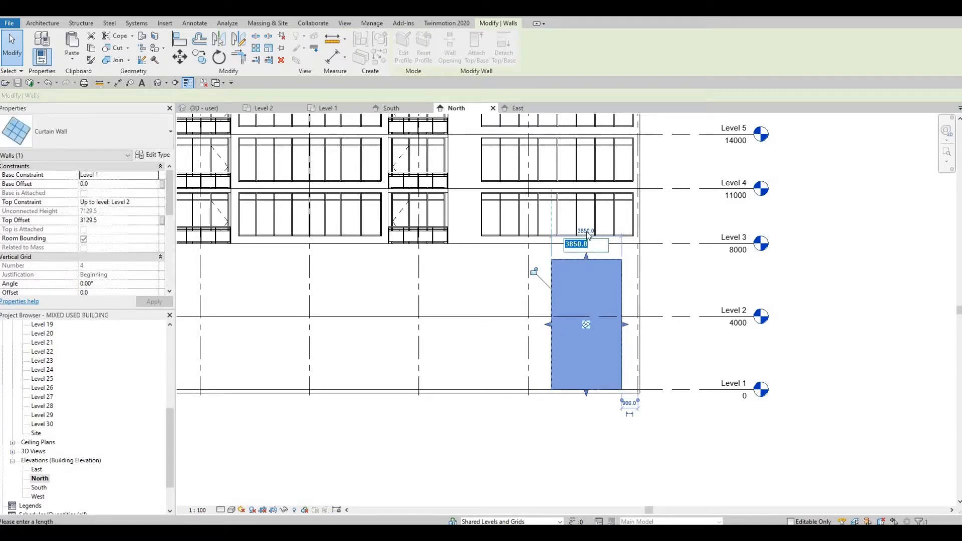
text(4000)
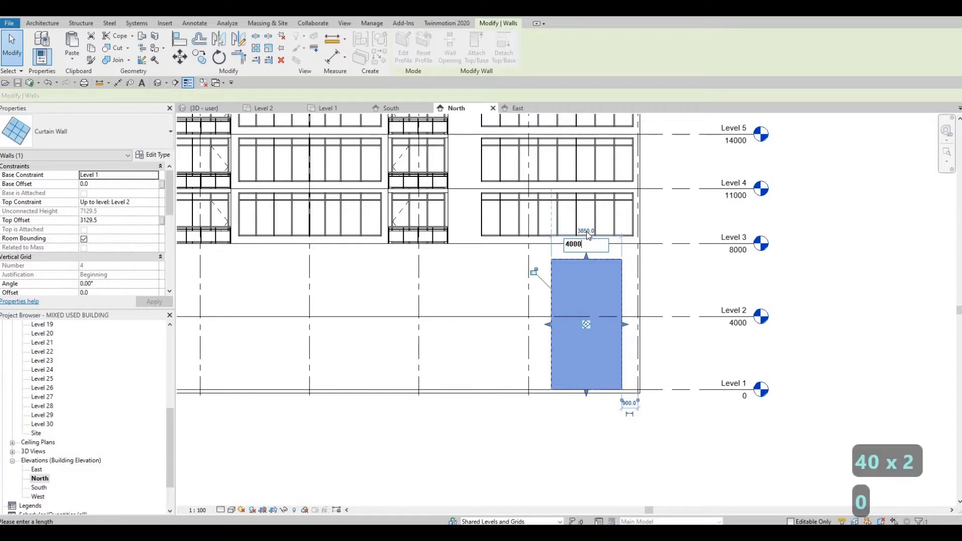
key(Return)
key(Escape)
key(Escape)
Create an in-place Generic Models component and pick the exterior wall as its work plane
scroll(587, 314, up, 1)
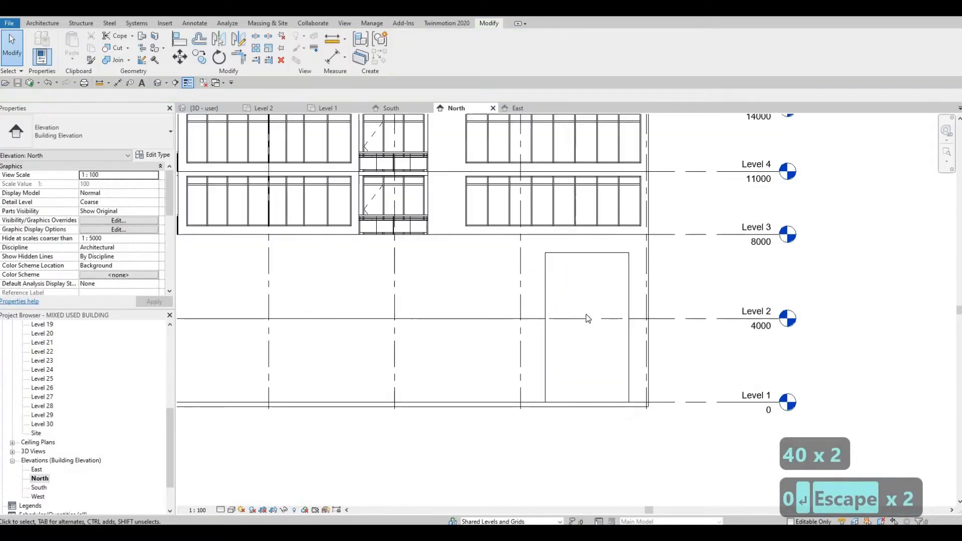
scroll(587, 319, up, 1)
scroll(587, 319, down, 1)
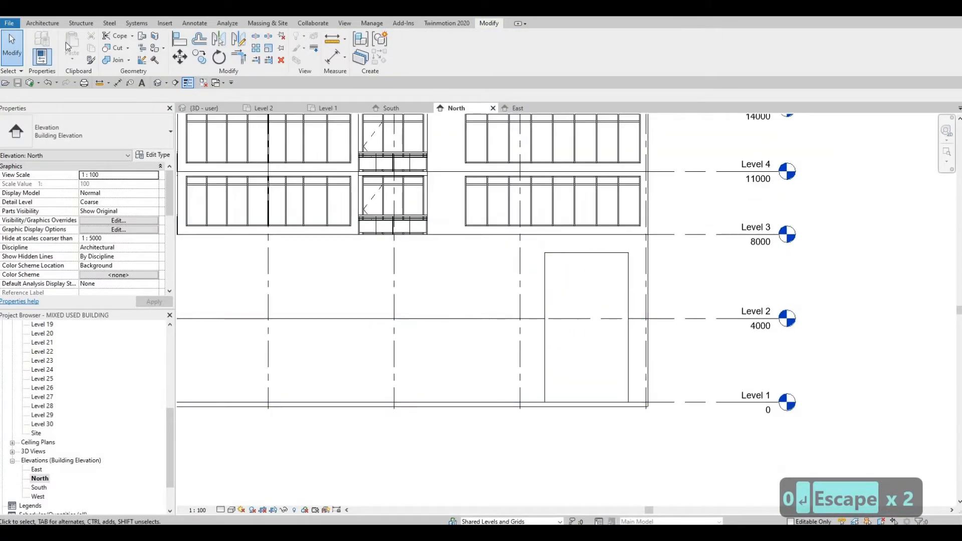
click(43, 24)
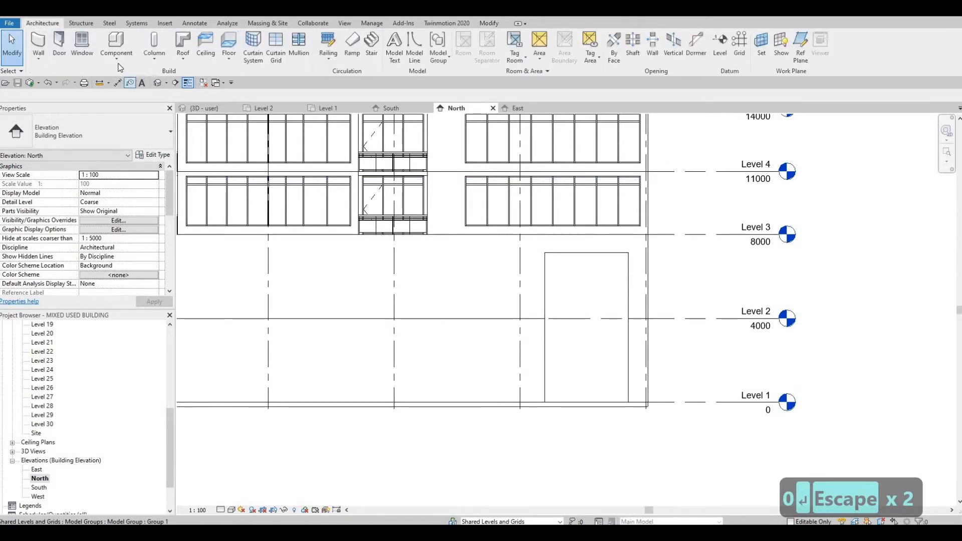
click(128, 95)
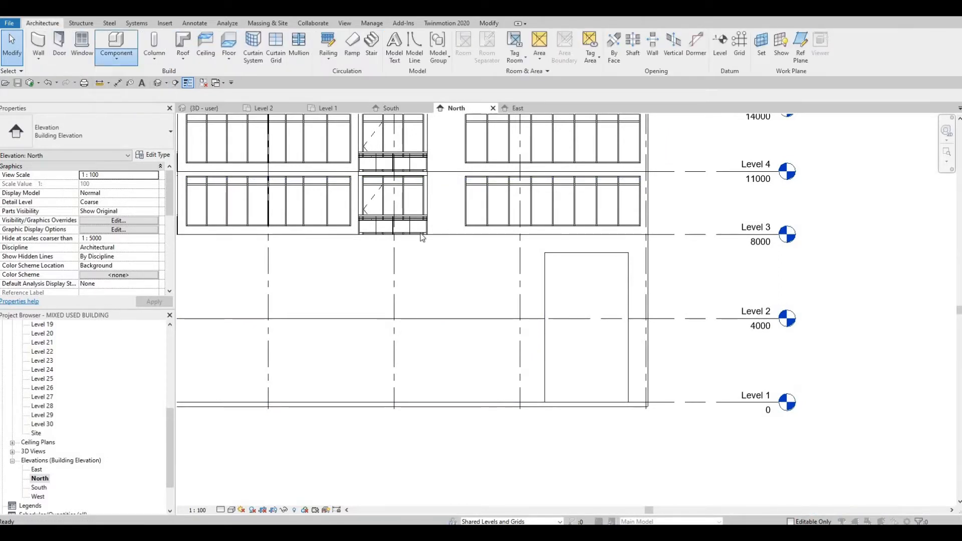
scroll(446, 252, down, 3)
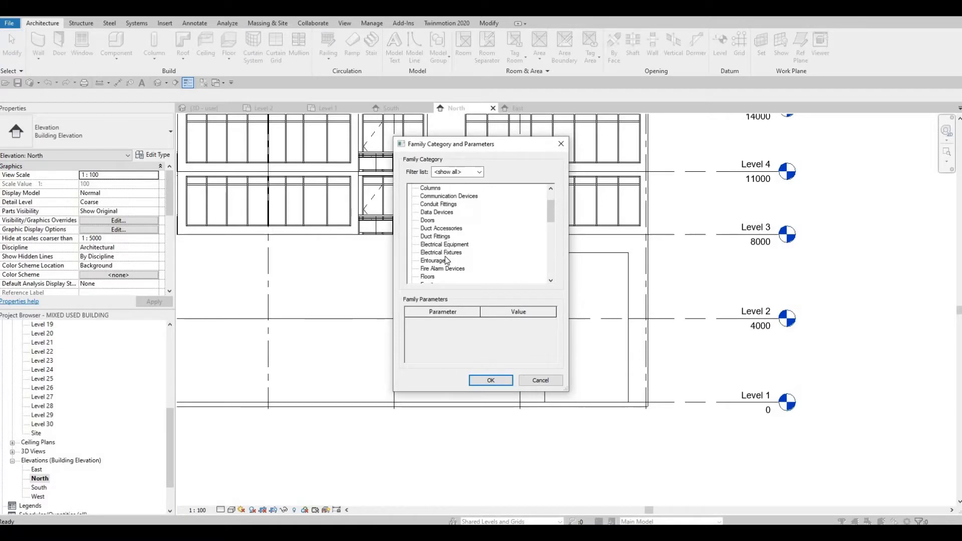
click(481, 381)
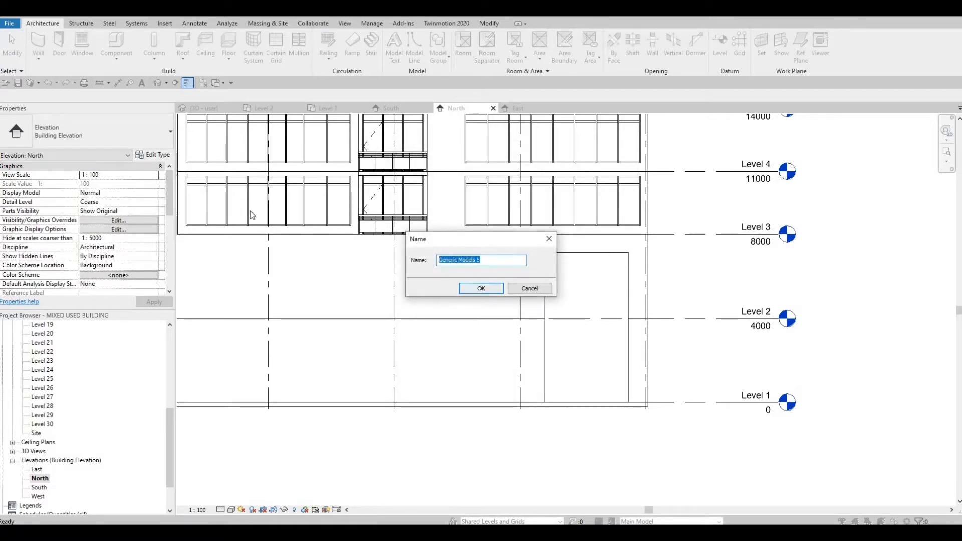
key(Return)
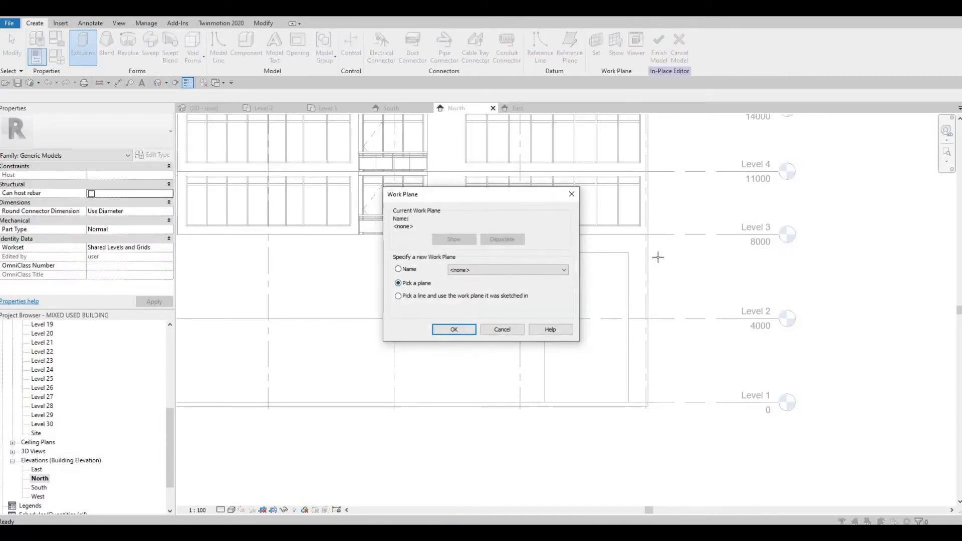
key(Return)
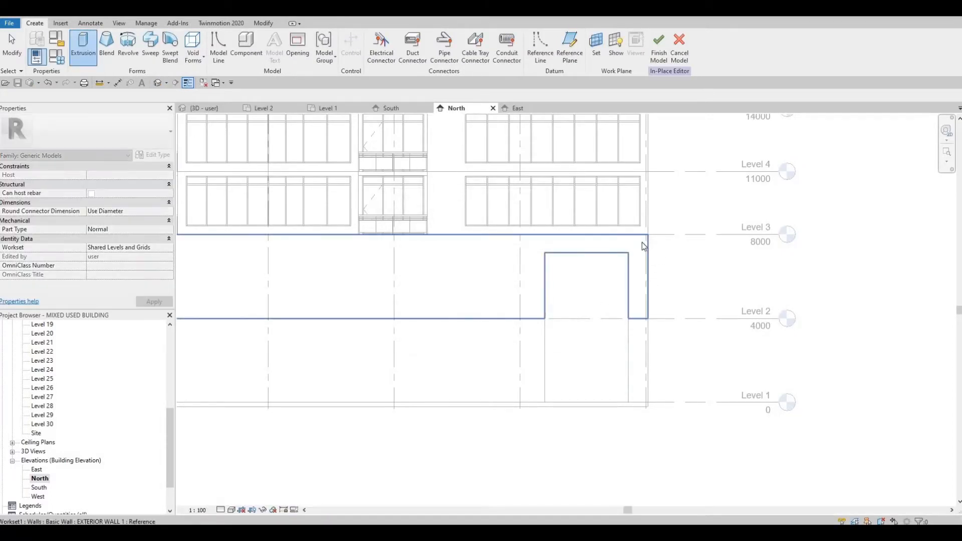
click(645, 247)
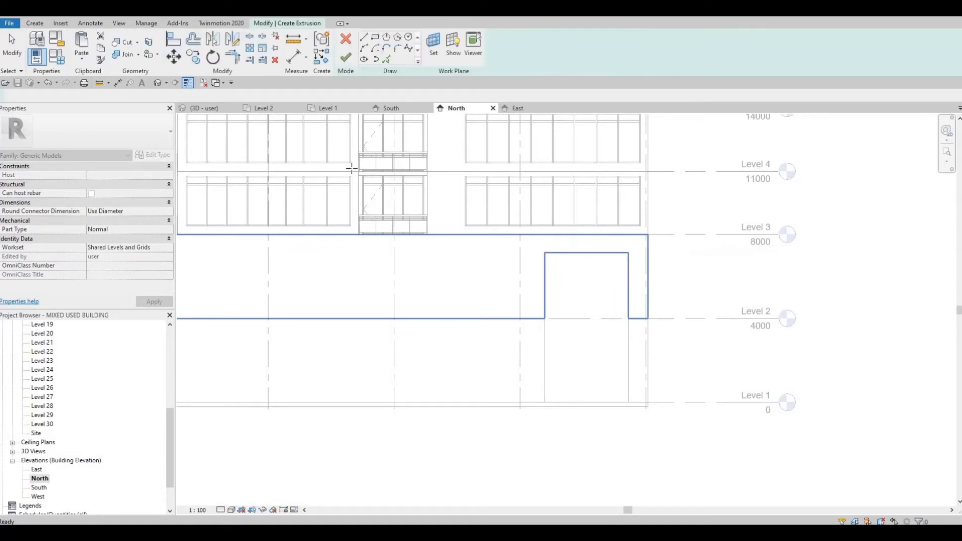
Sketch an extrusion rectangle over the curtain wall outline, about 4000 by 7130 mm
click(375, 37)
scroll(519, 231, up, 2)
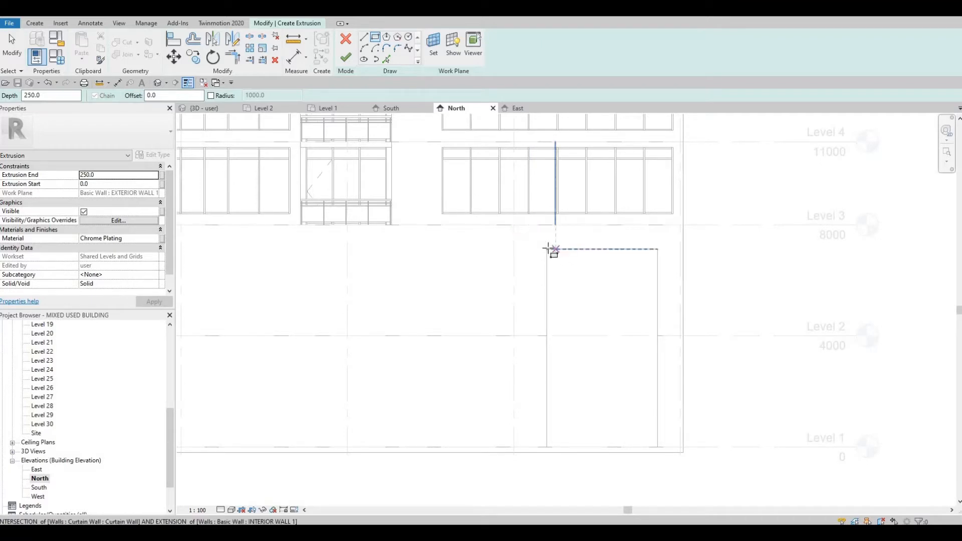
click(612, 349)
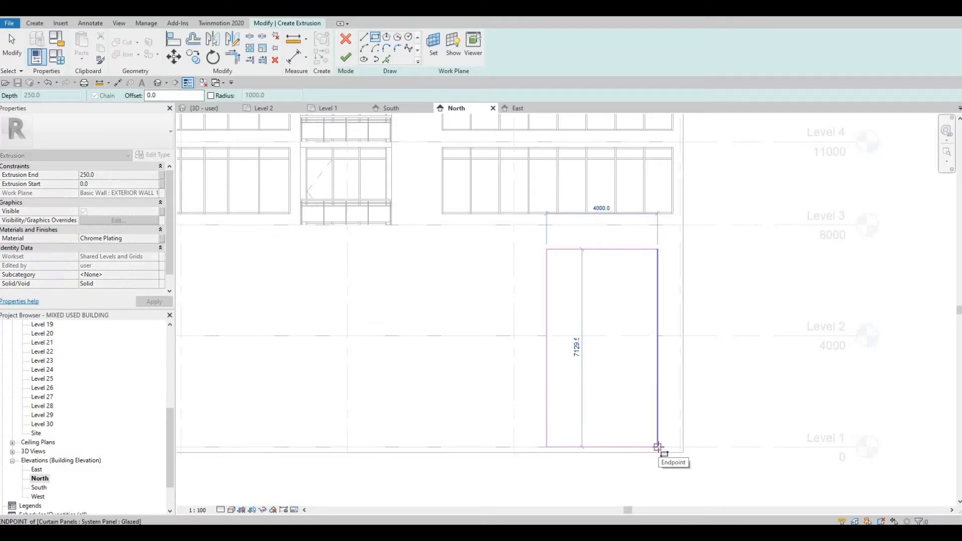
click(656, 441)
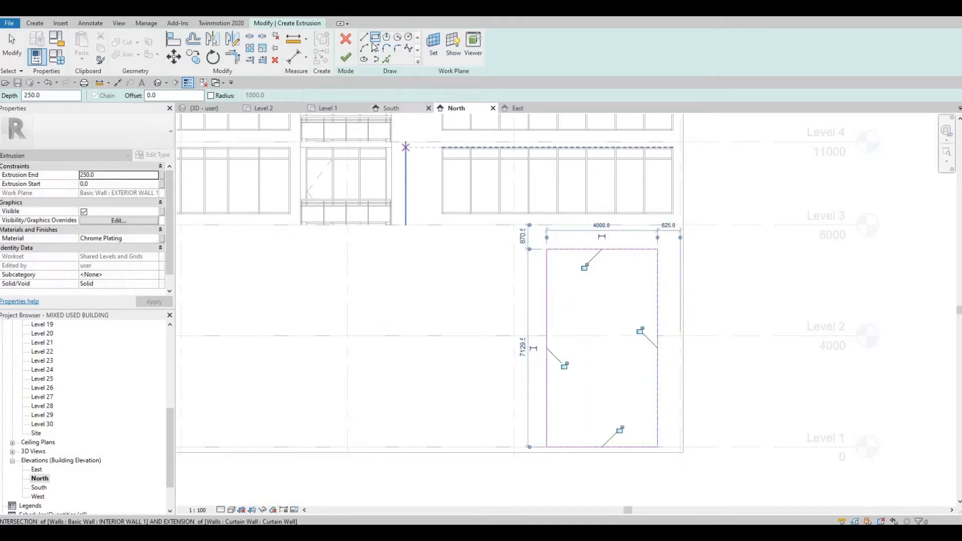
Pick the rectangle's left, right and top edges with an 800 mm offset to create outer frame lines
click(375, 38)
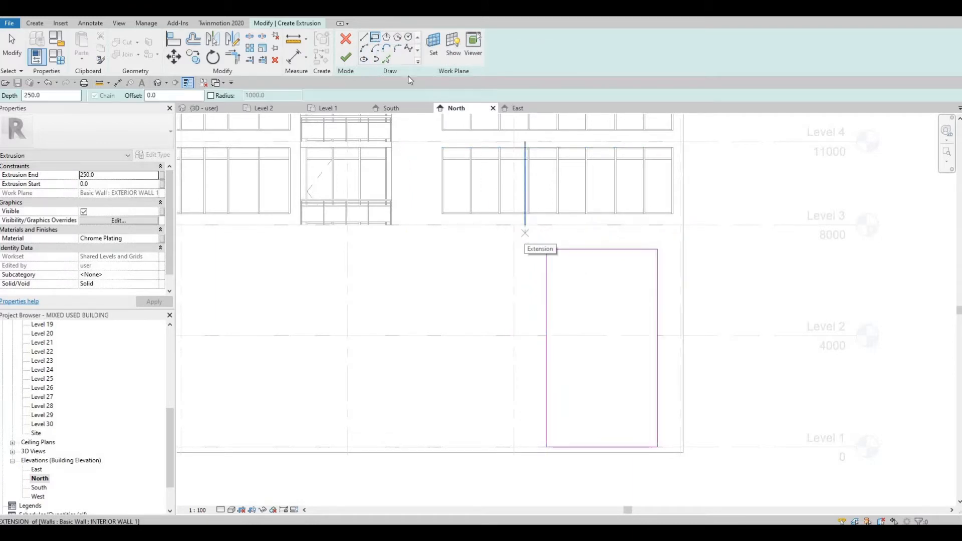
click(386, 58)
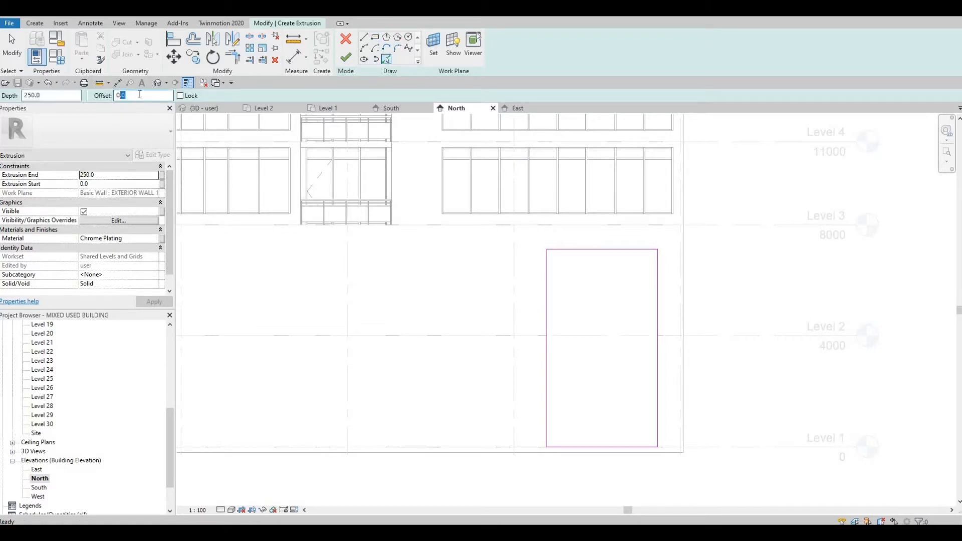
text(400)
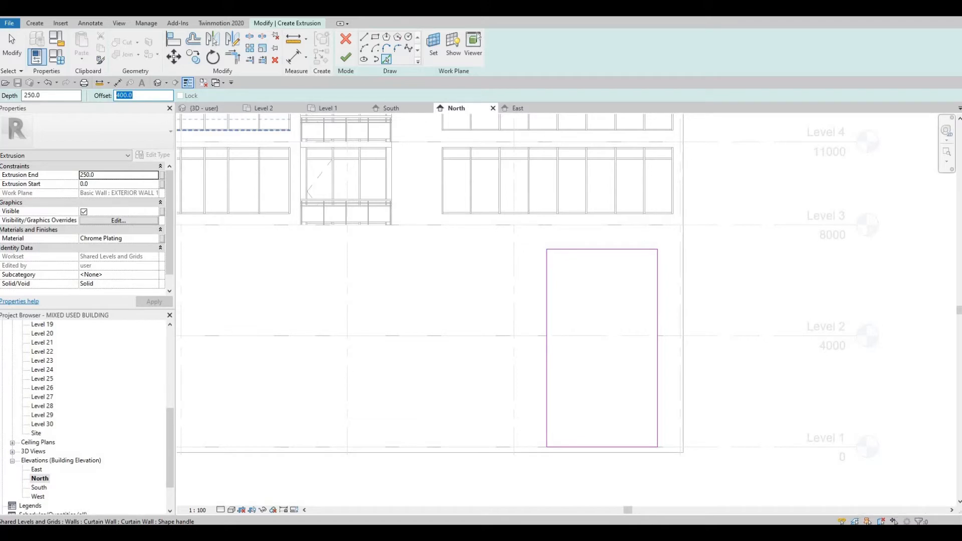
text(800)
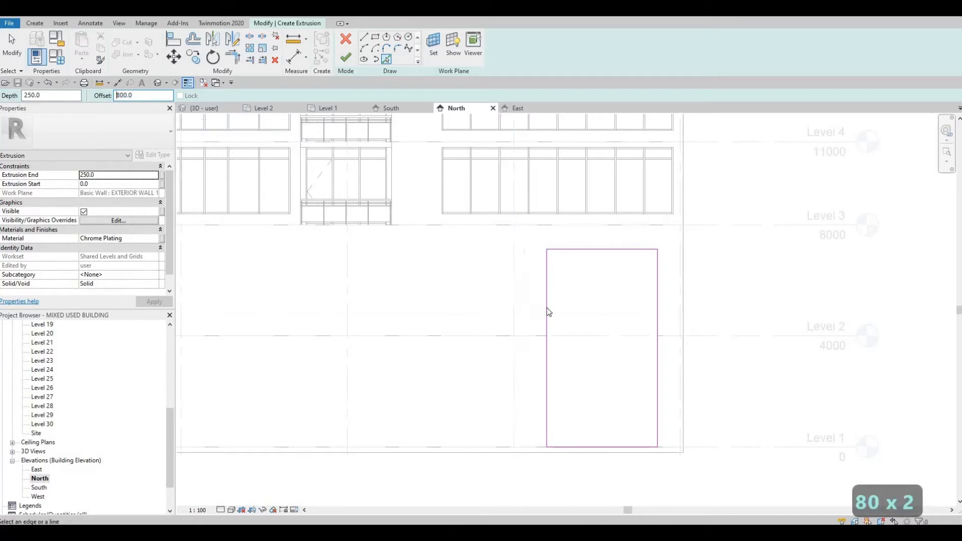
click(547, 309)
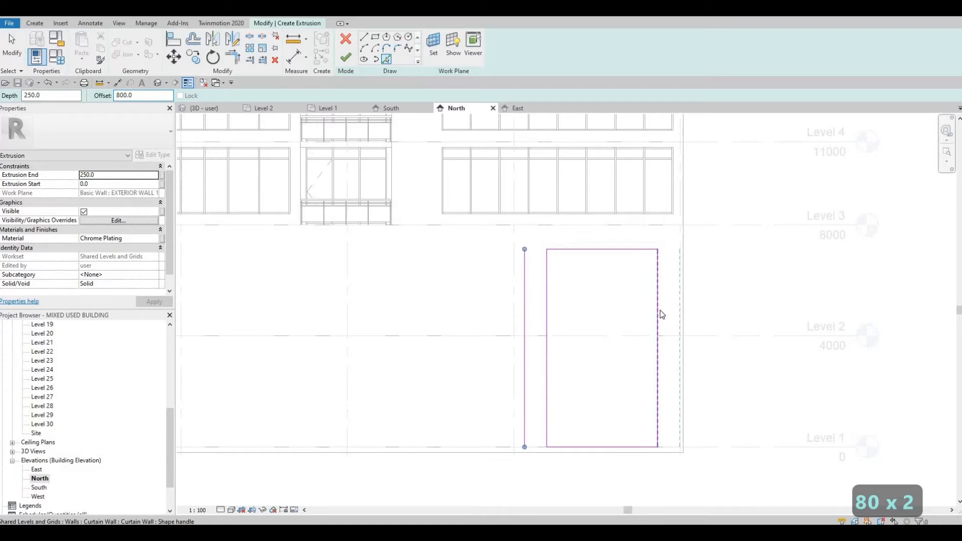
click(659, 313)
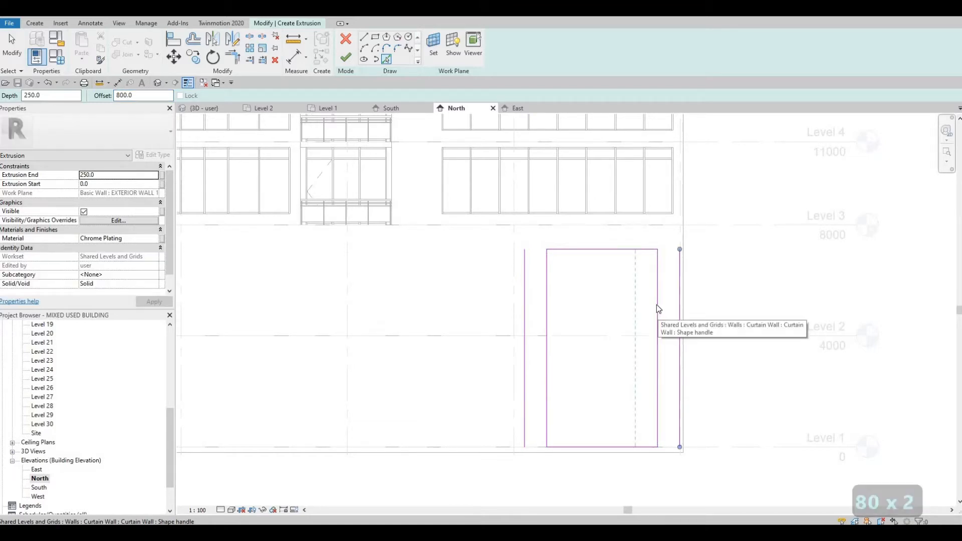
click(616, 304)
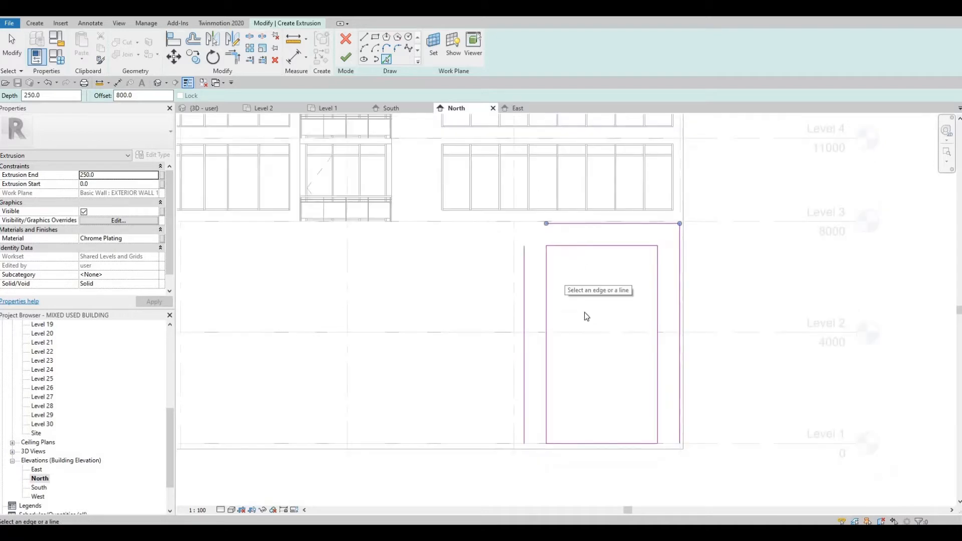
middle_drag(599, 426, 582, 377)
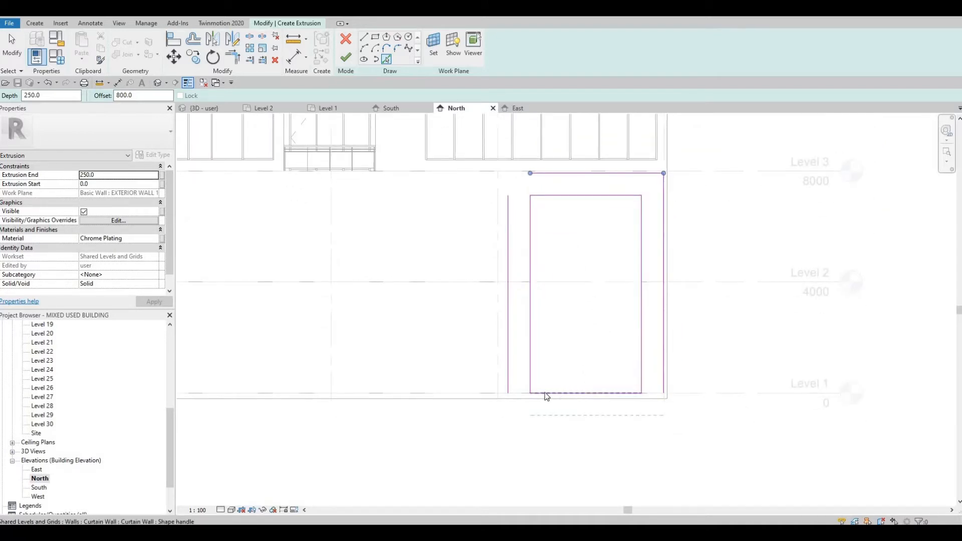
Trim the outer left line to corners with the bottom and top frame lines
key(Escape)
key(Escape)
key(t)
key(r)
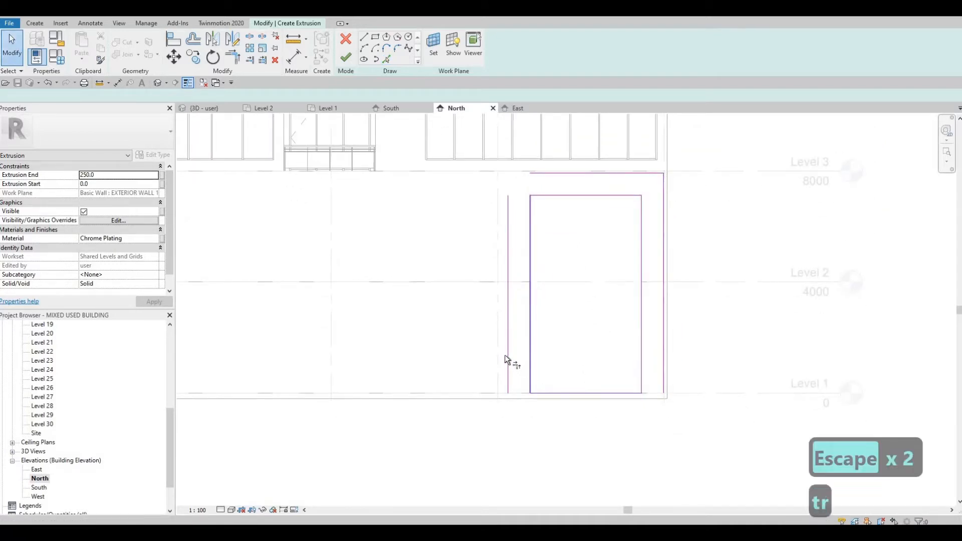
click(507, 355)
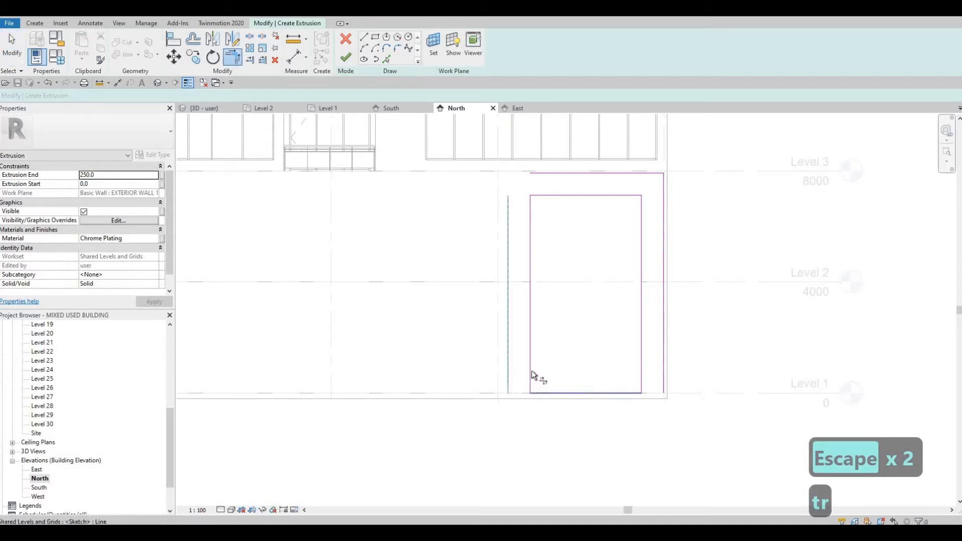
click(522, 394)
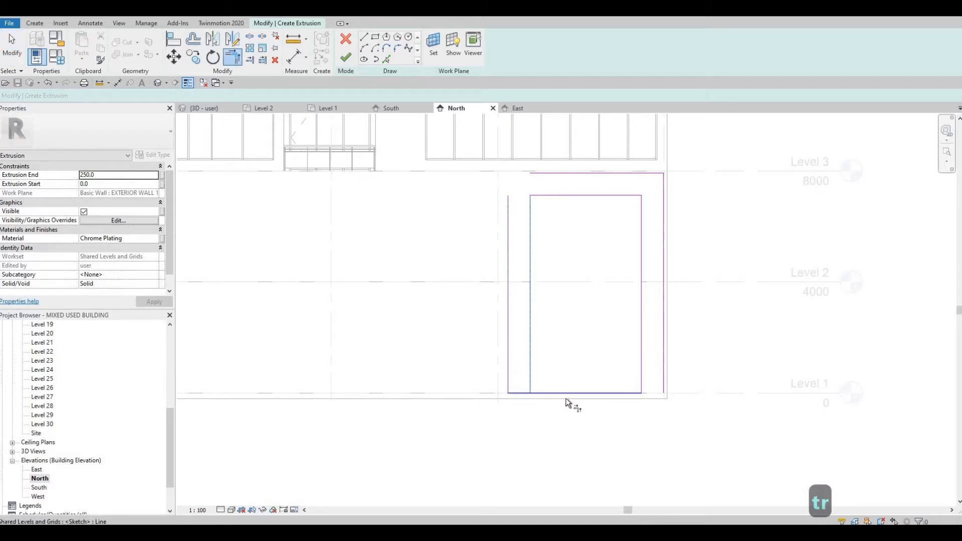
click(549, 174)
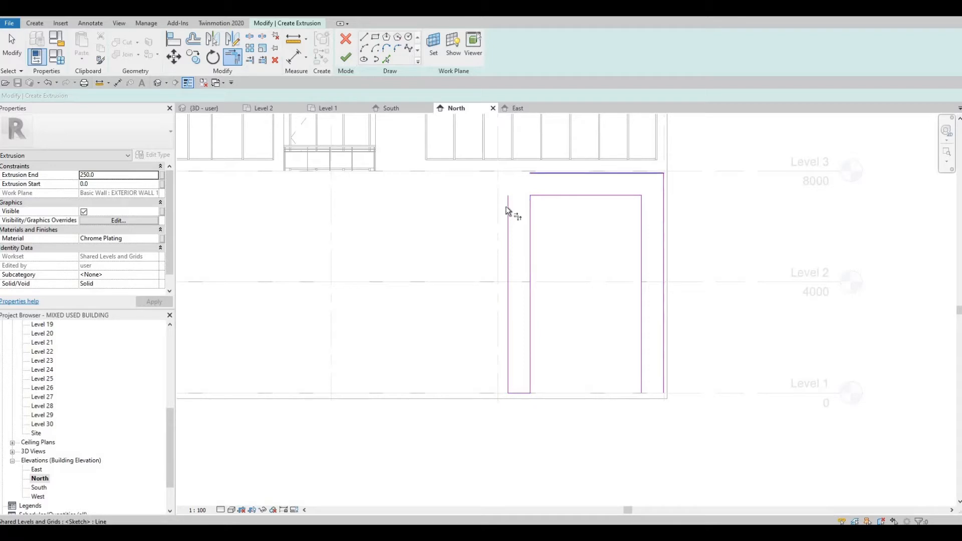
click(506, 207)
middle_drag(624, 333, 600, 323)
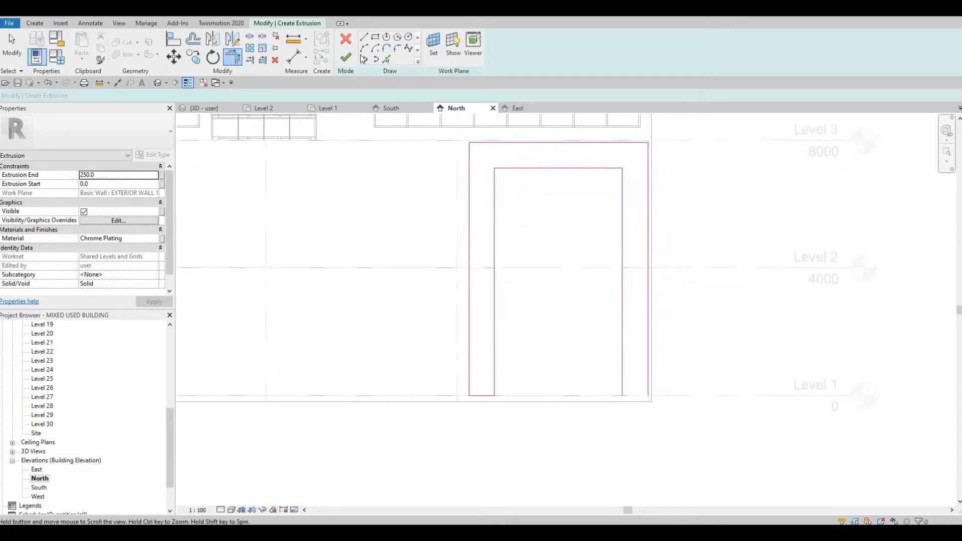
Draw a line closing the bottom of the right frame leg
key(l)
key(i)
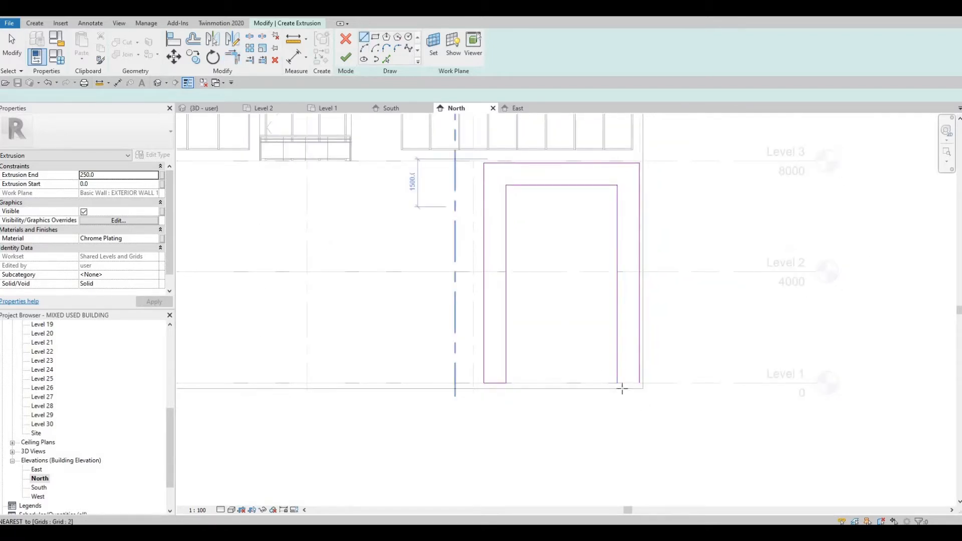
scroll(609, 379, up, 3)
click(609, 379)
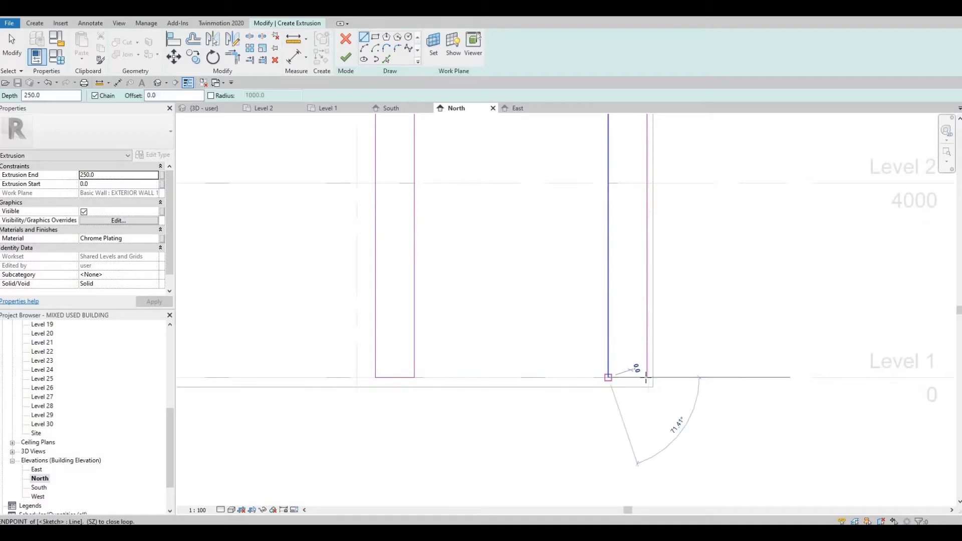
key(Escape)
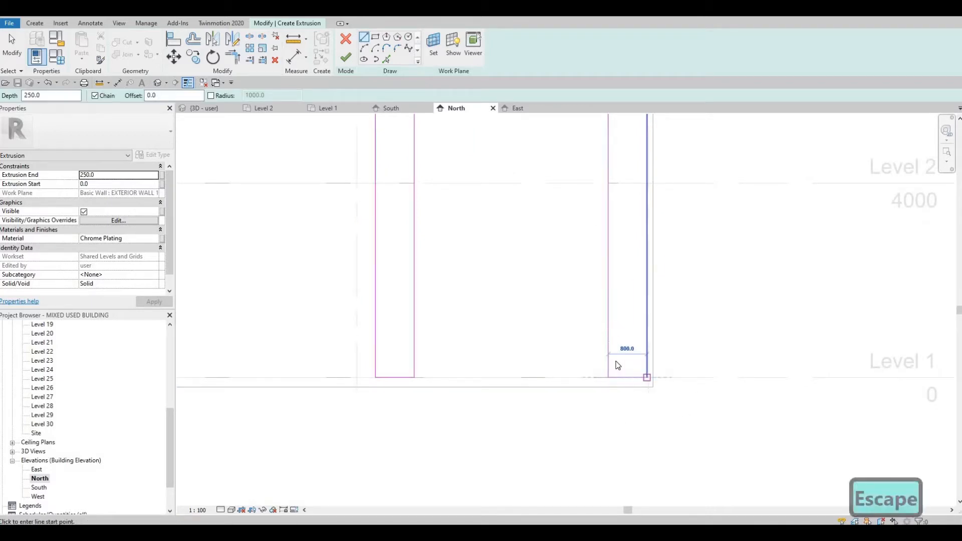
Set the extrusion end of the frame to 200 mm
scroll(582, 379, down, 2)
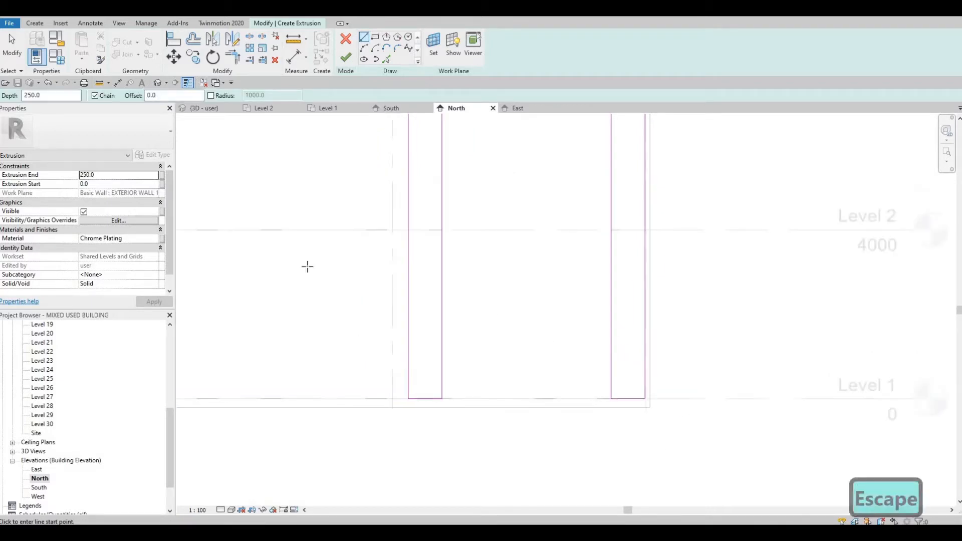
click(103, 176)
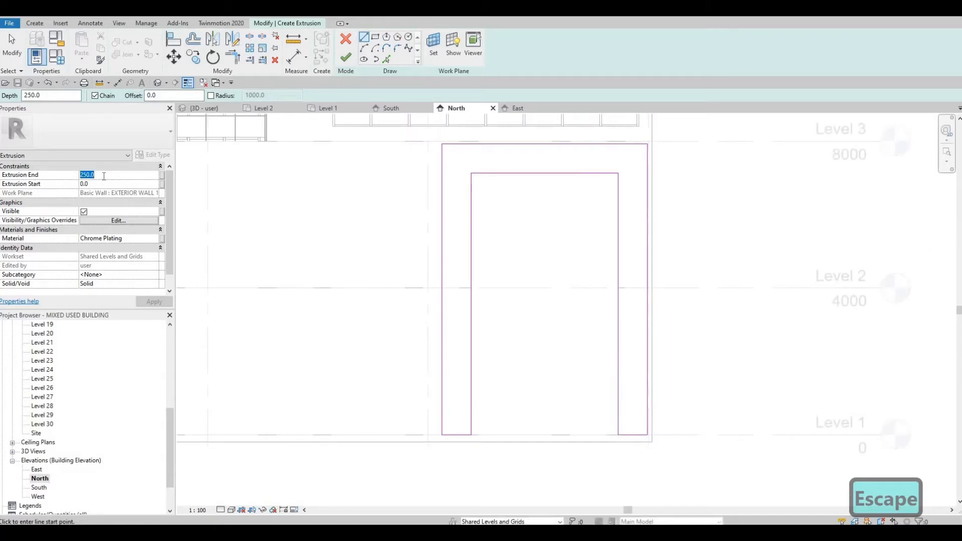
text(200)
key(Return)
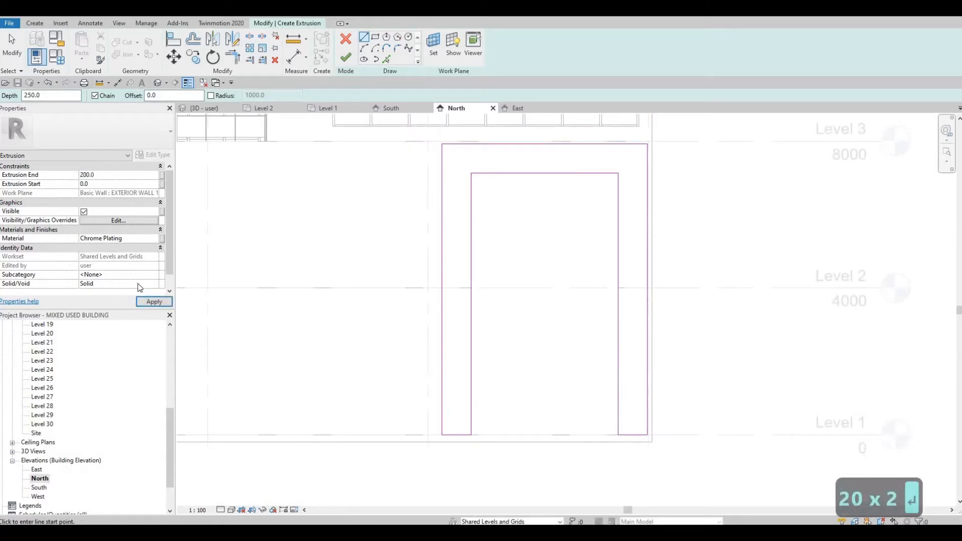
Assign the material Gypsum Wall Board (1) to the frame extrusion
click(156, 239)
click(155, 238)
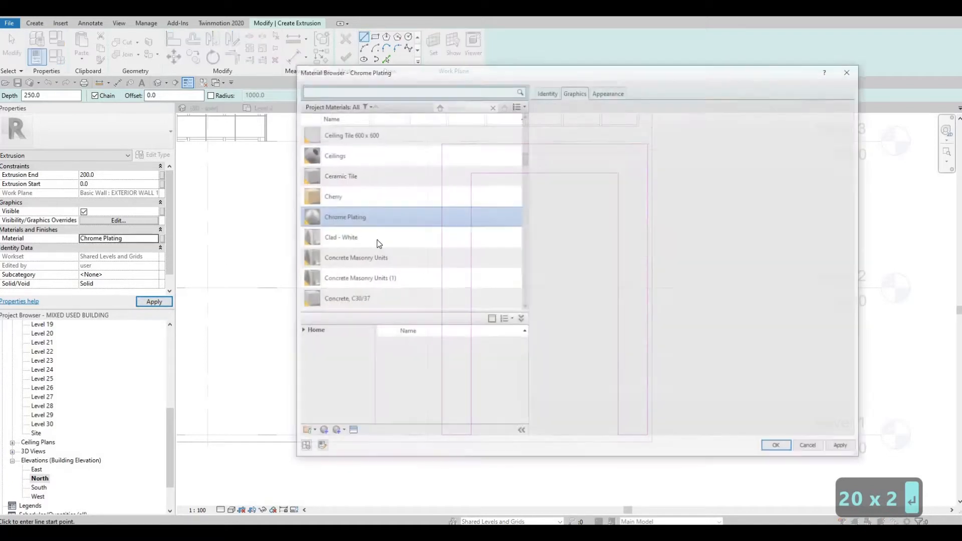
scroll(375, 271, down, 1)
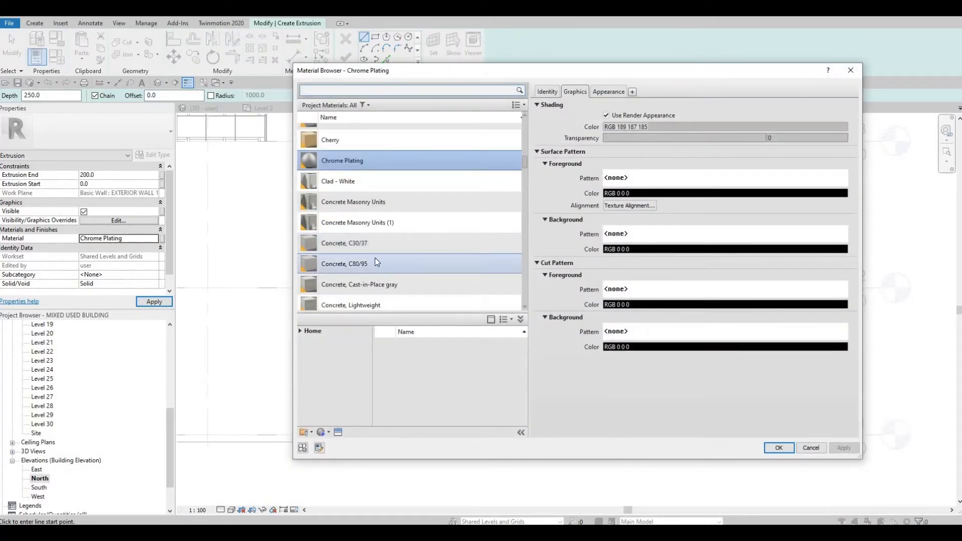
scroll(367, 261, down, 4)
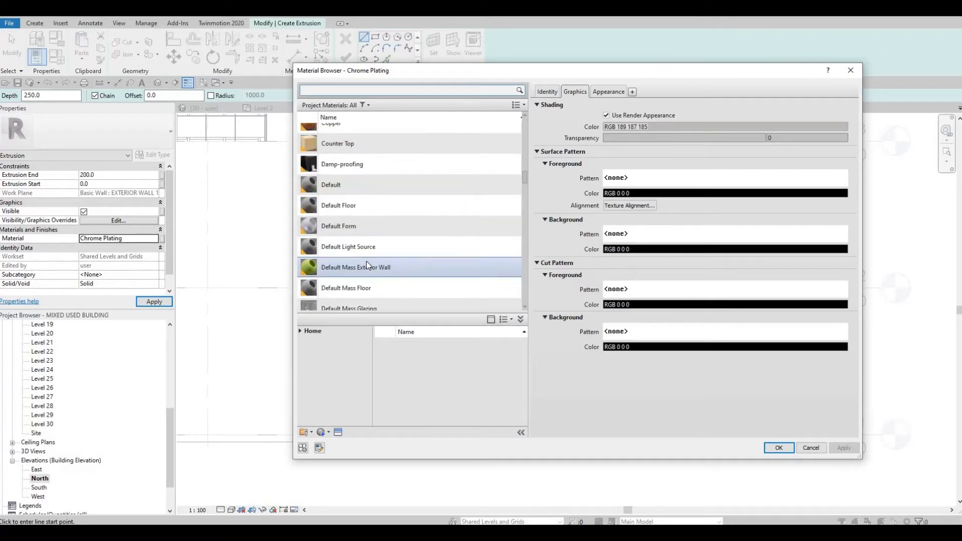
scroll(367, 263, down, 5)
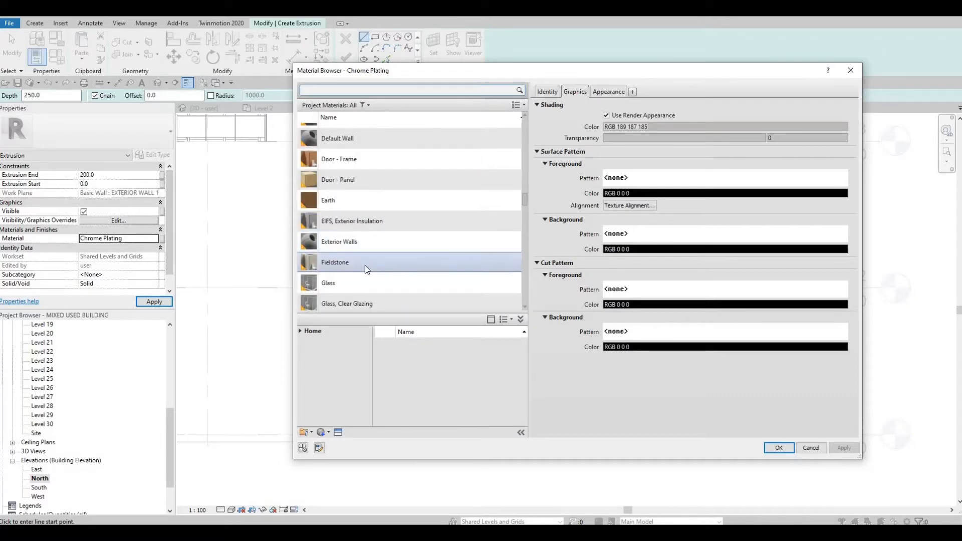
scroll(365, 265, down, 4)
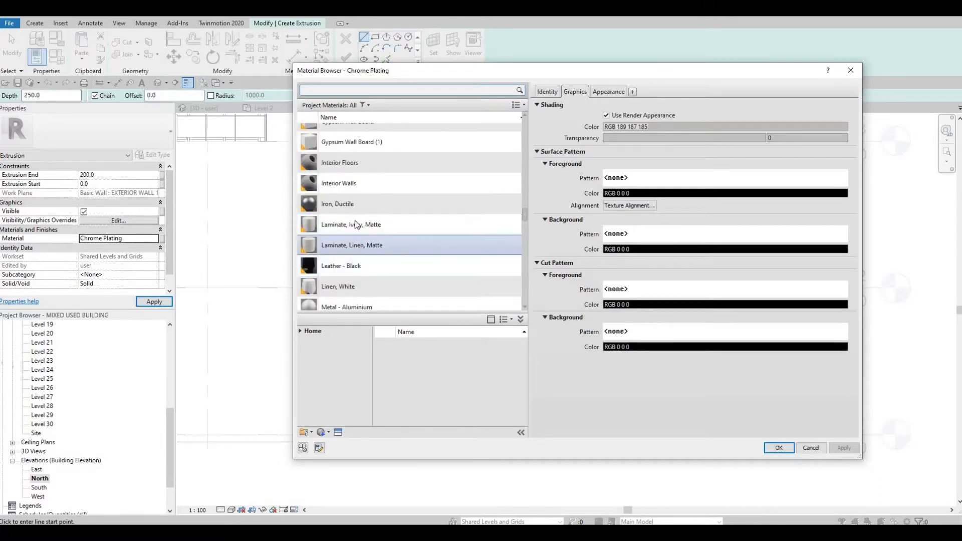
click(351, 142)
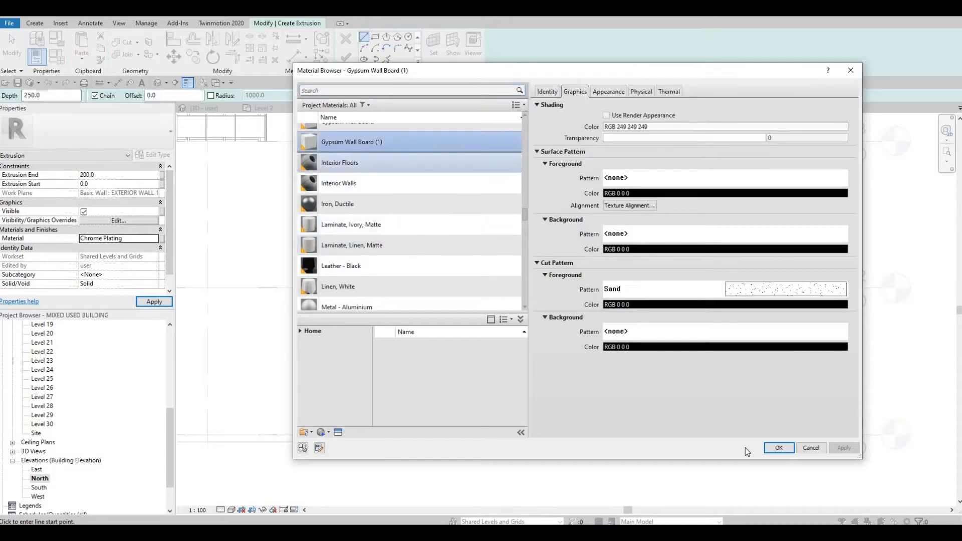
click(778, 448)
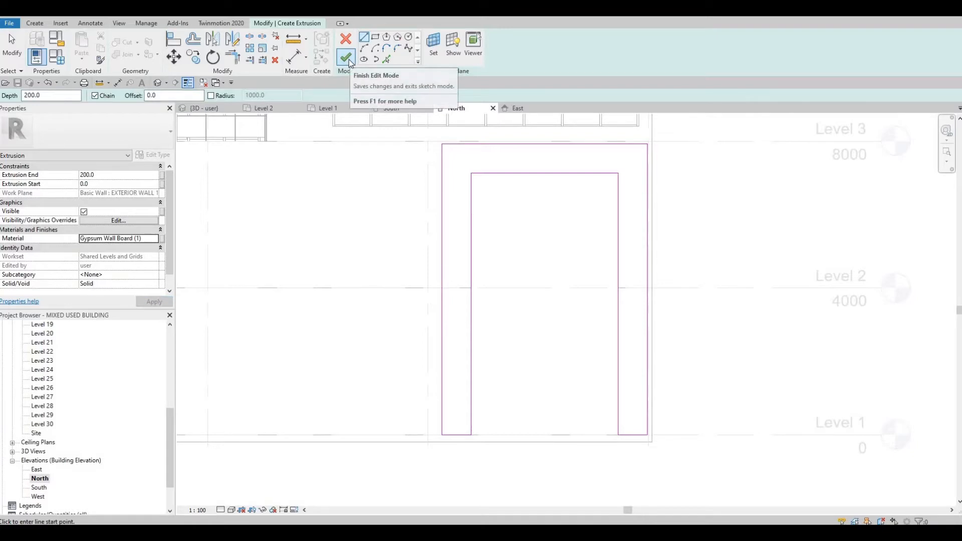
Finish the extrusion sketch and review the new entrance frame in the 3D view
click(346, 58)
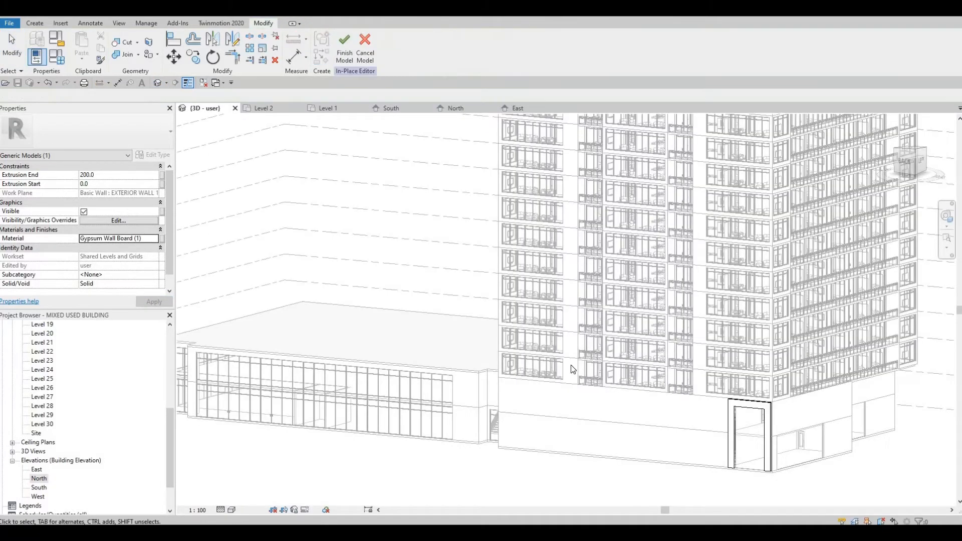
middle_drag(778, 446, 653, 402)
scroll(646, 360, up, 7)
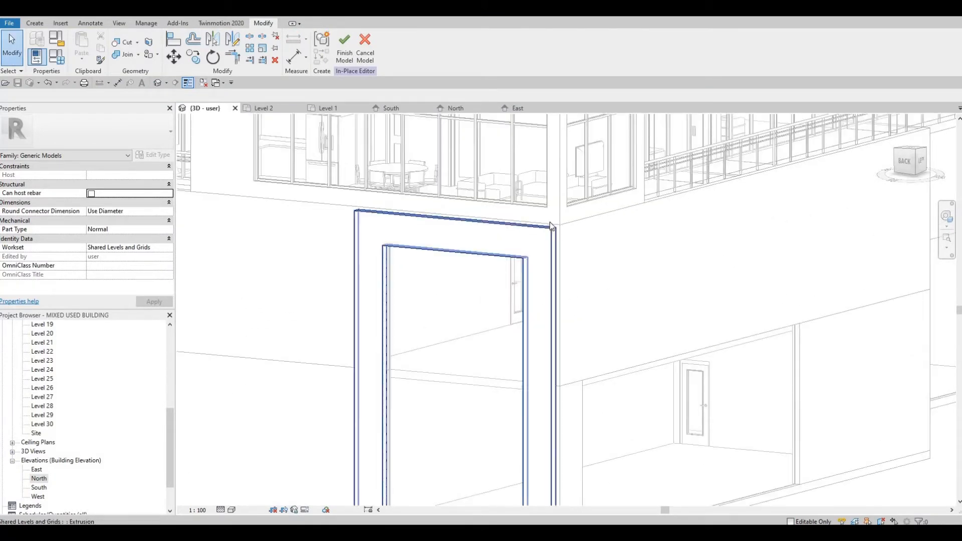
middle_drag(548, 236, 549, 215)
scroll(550, 215, down, 2)
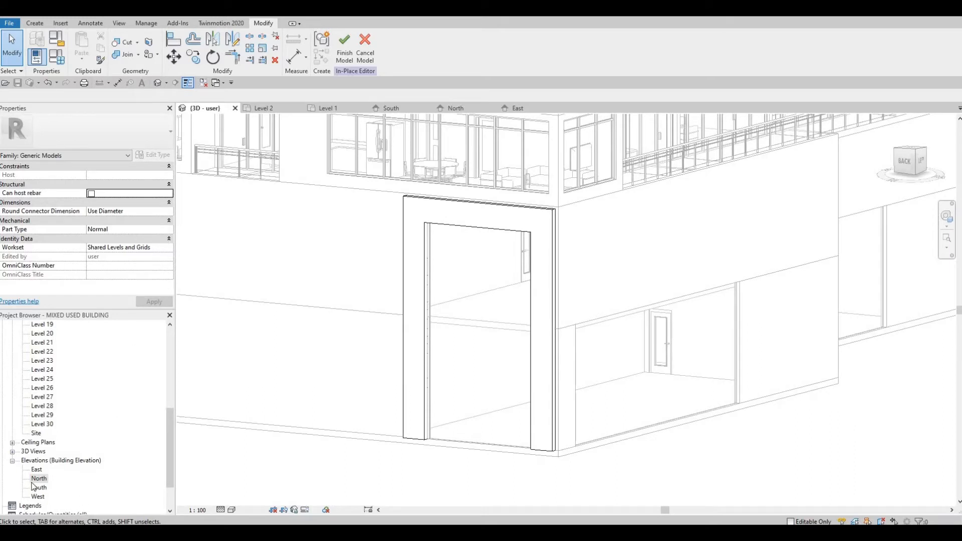
Start a new extrusion in the North elevation, picking the existing frame's face as its work plane
click(39, 479)
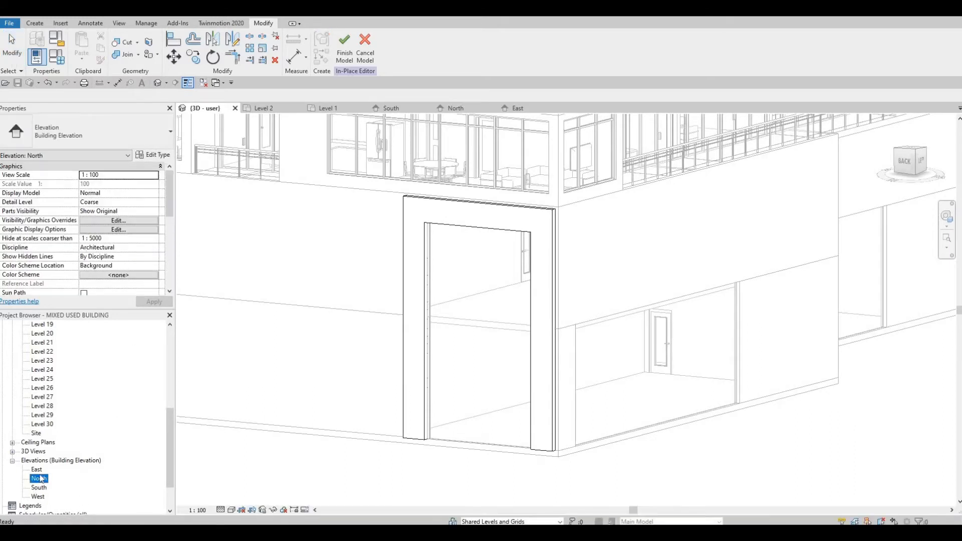
double_click(64, 480)
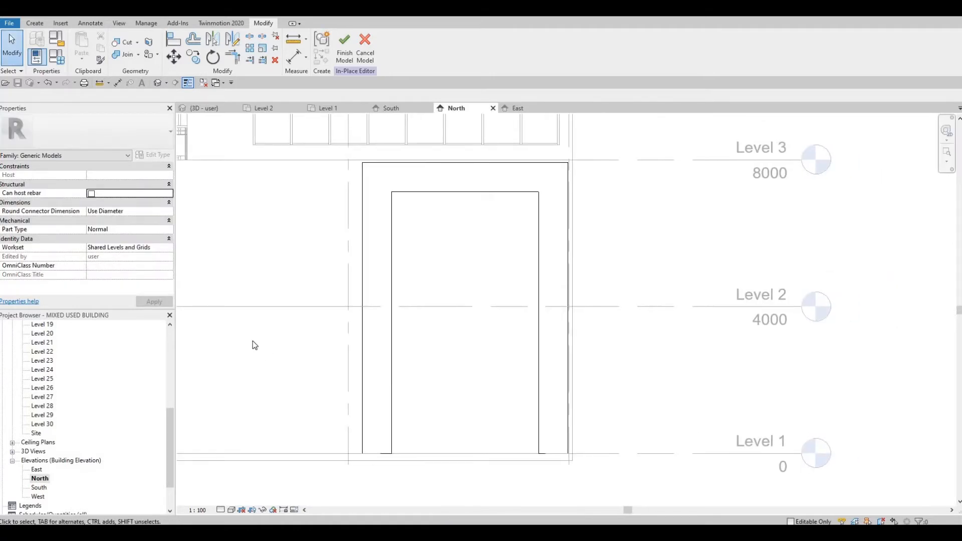
middle_drag(252, 341, 248, 335)
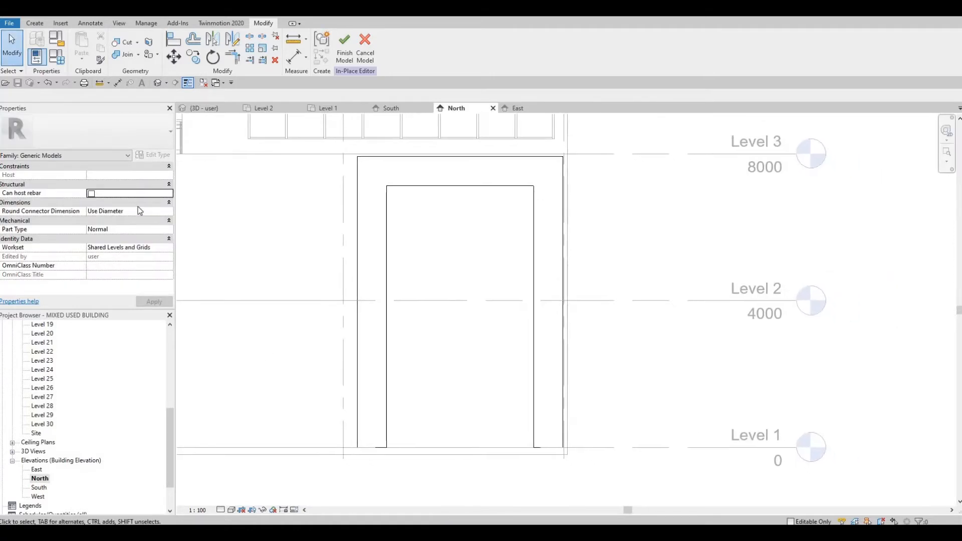
click(39, 25)
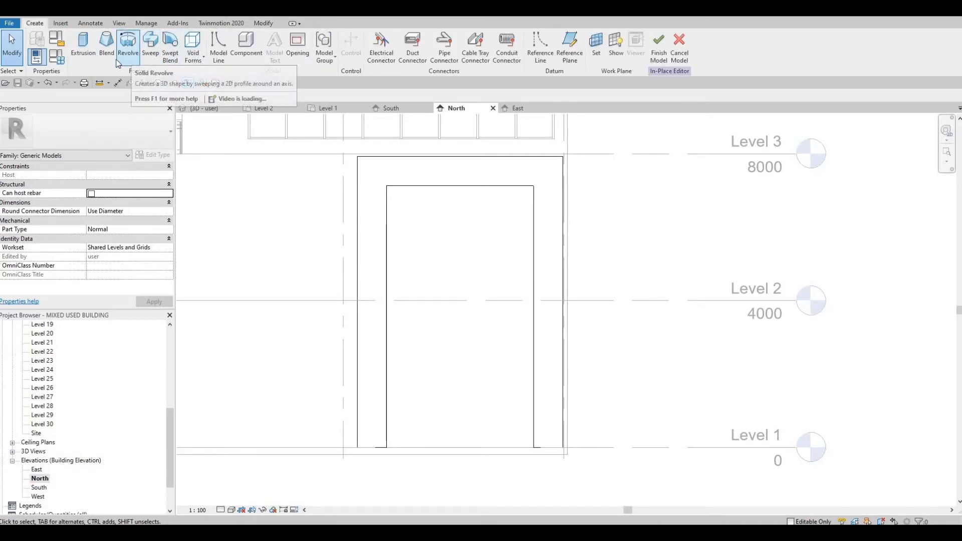
click(83, 50)
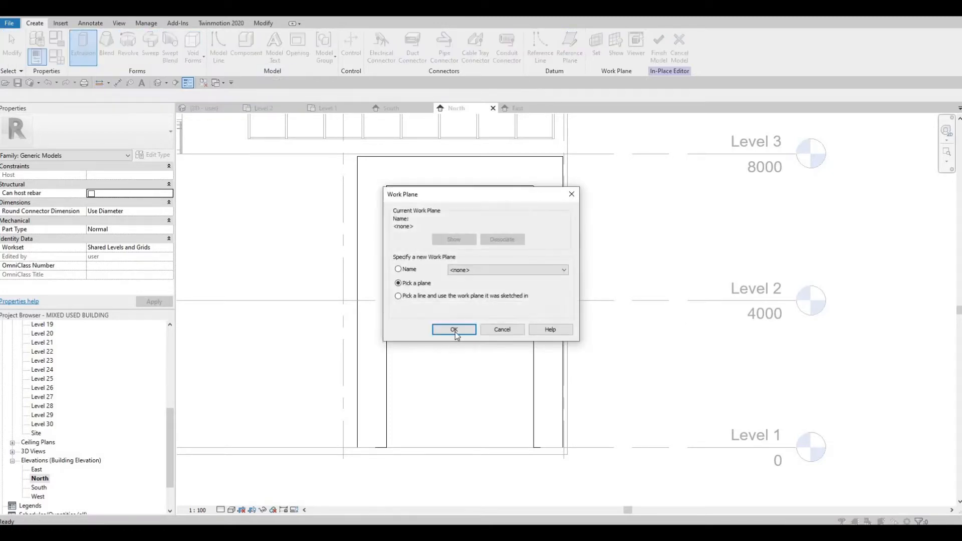
click(454, 329)
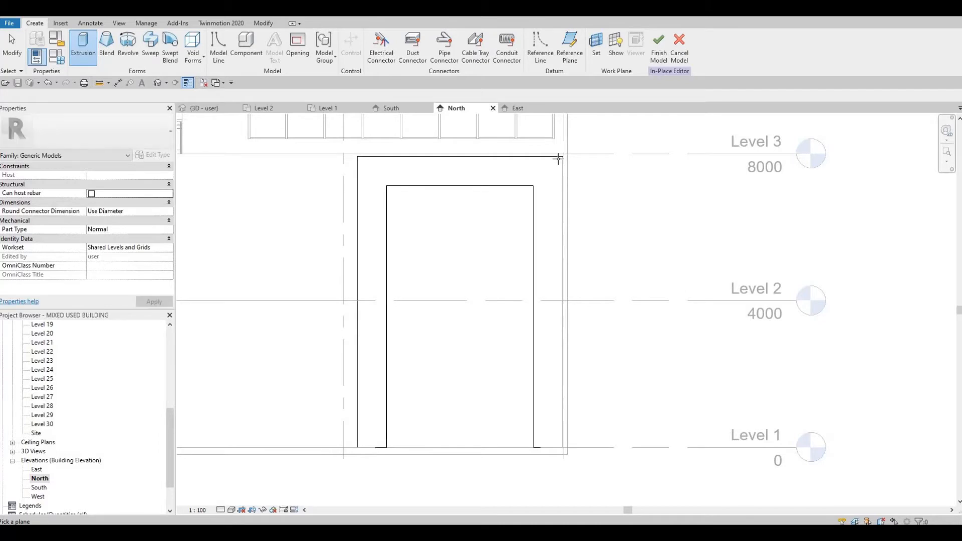
click(560, 159)
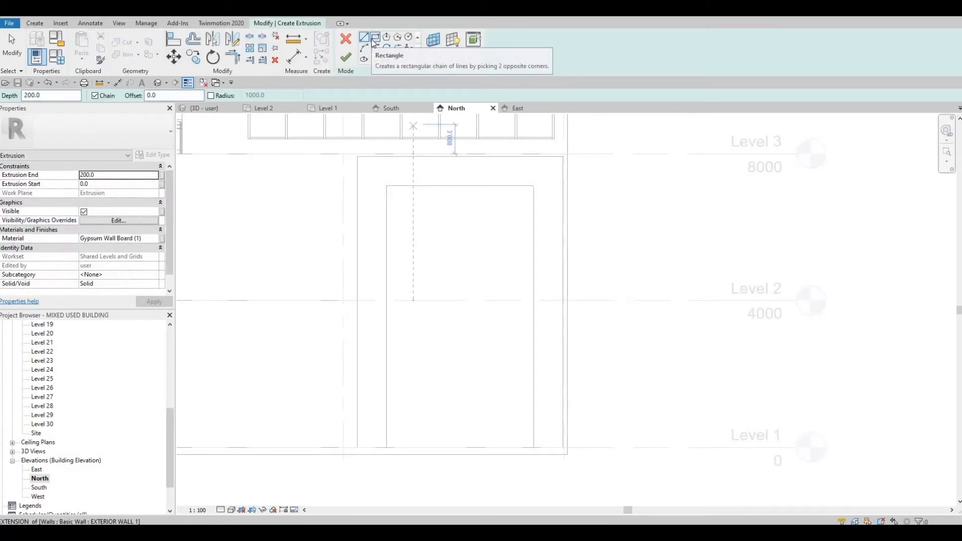
click(375, 38)
click(387, 186)
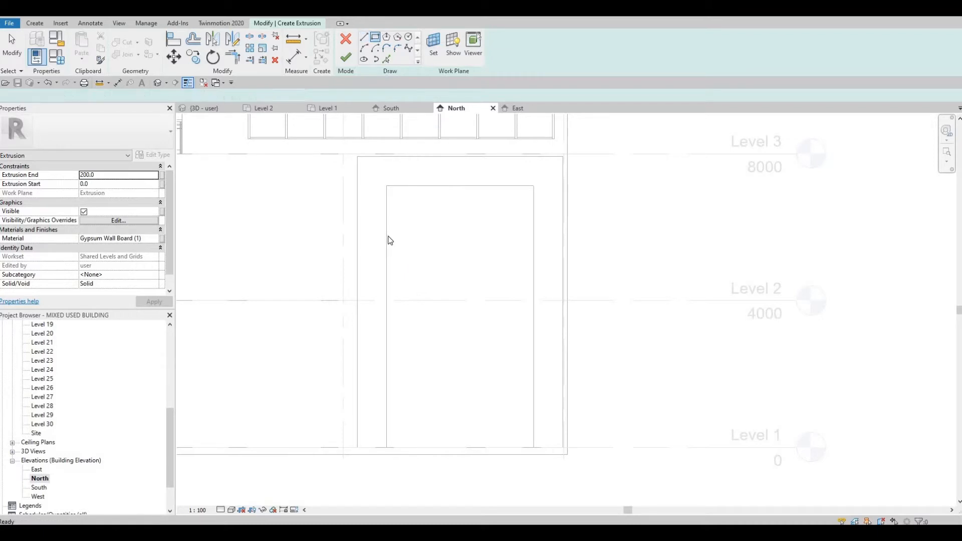
click(385, 447)
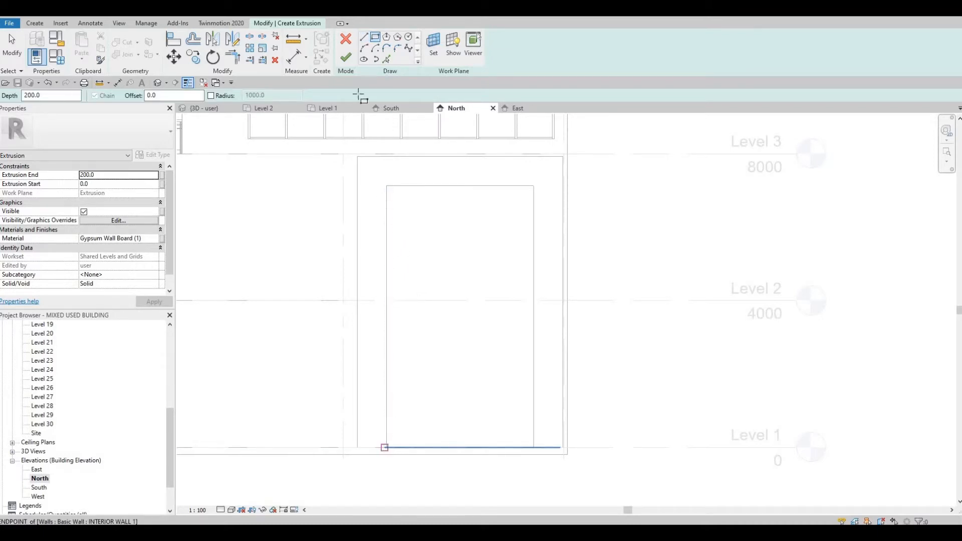
Pick the frame opening's left, top and right edges as sketch lines
click(387, 59)
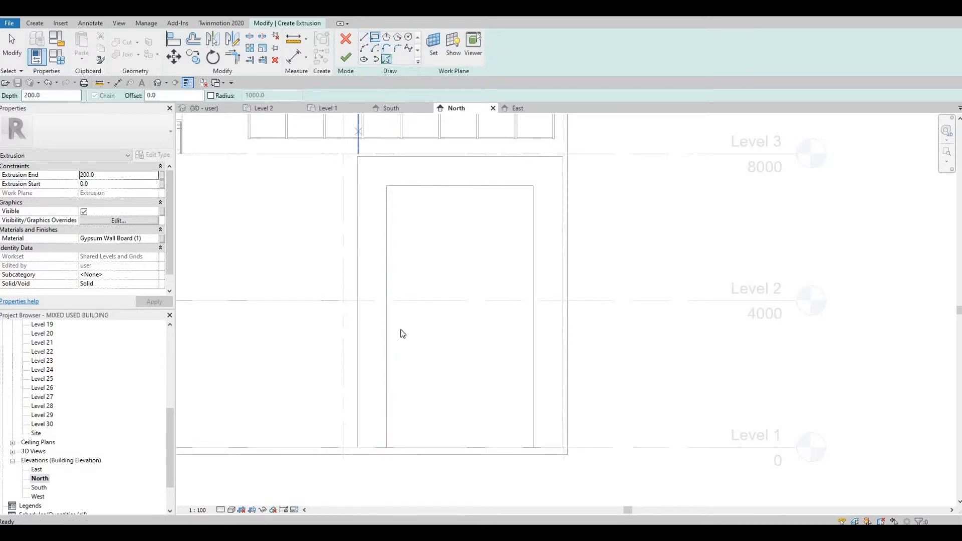
click(392, 337)
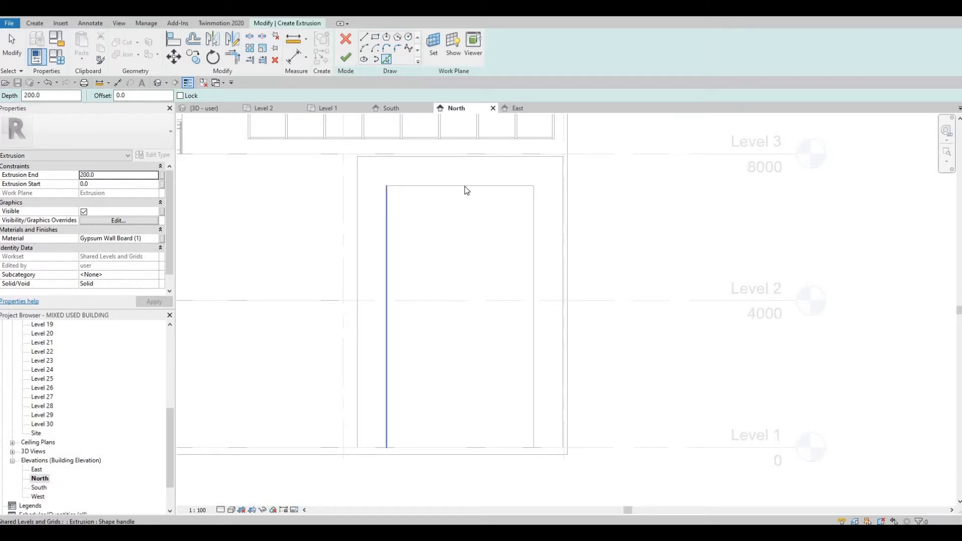
click(465, 186)
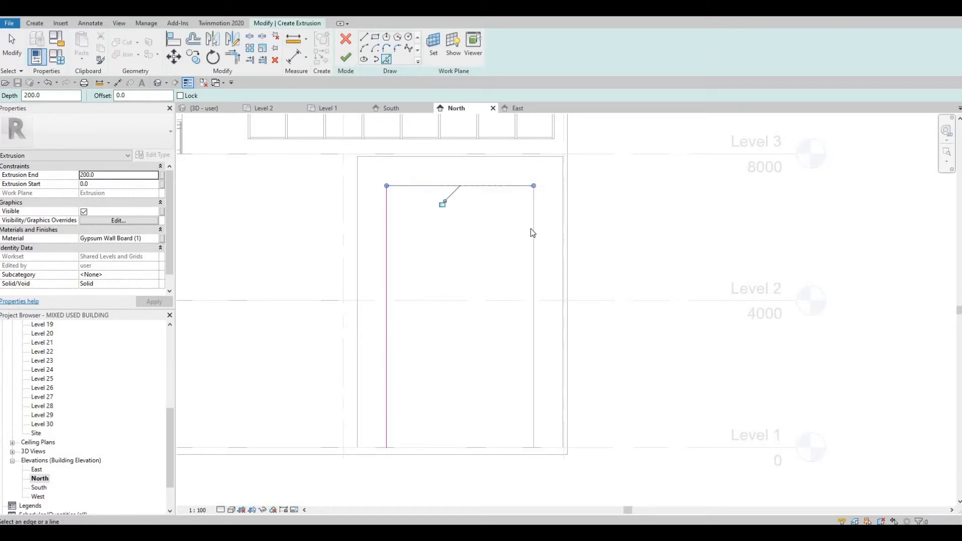
click(532, 229)
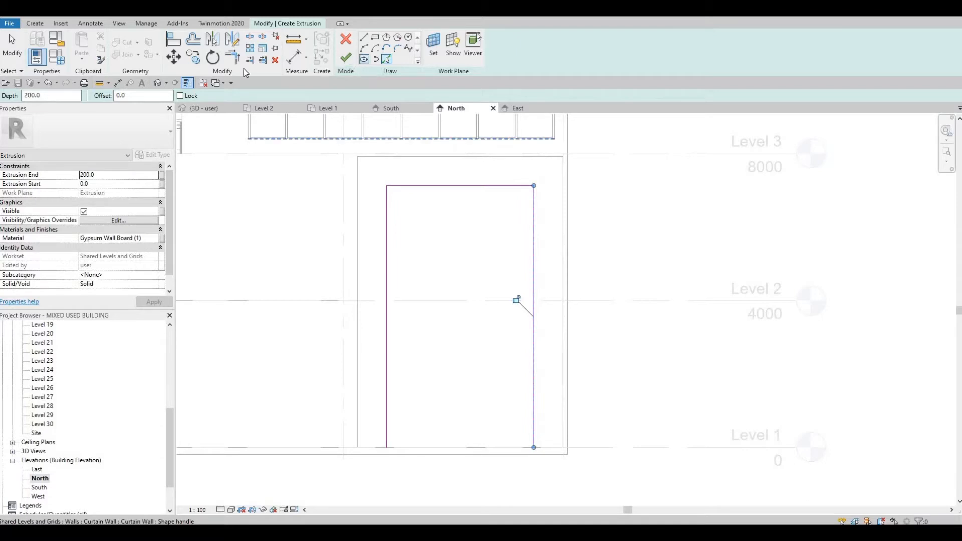
Pick the opening's edges again with a 400 mm offset to create outer lines for the inner frame
key(Tab)
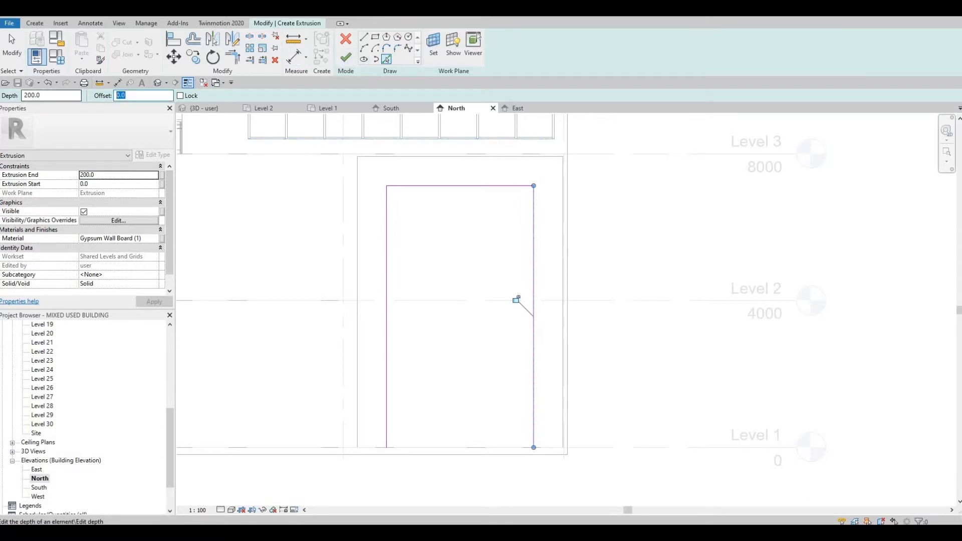
text(400)
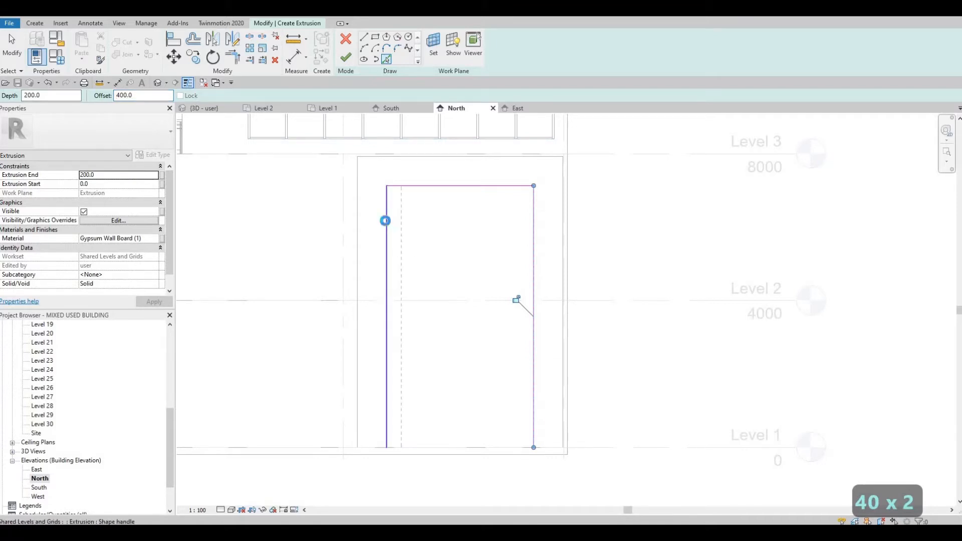
click(427, 192)
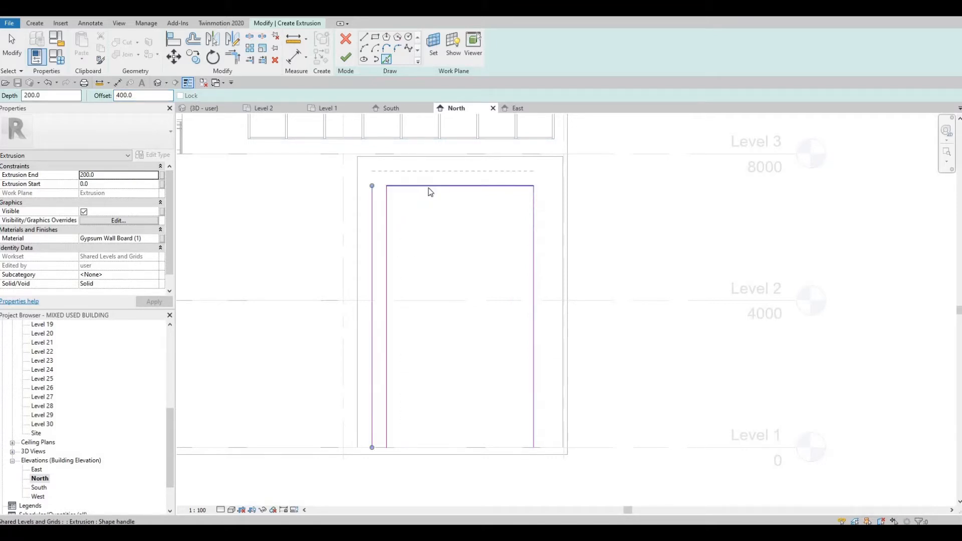
click(534, 234)
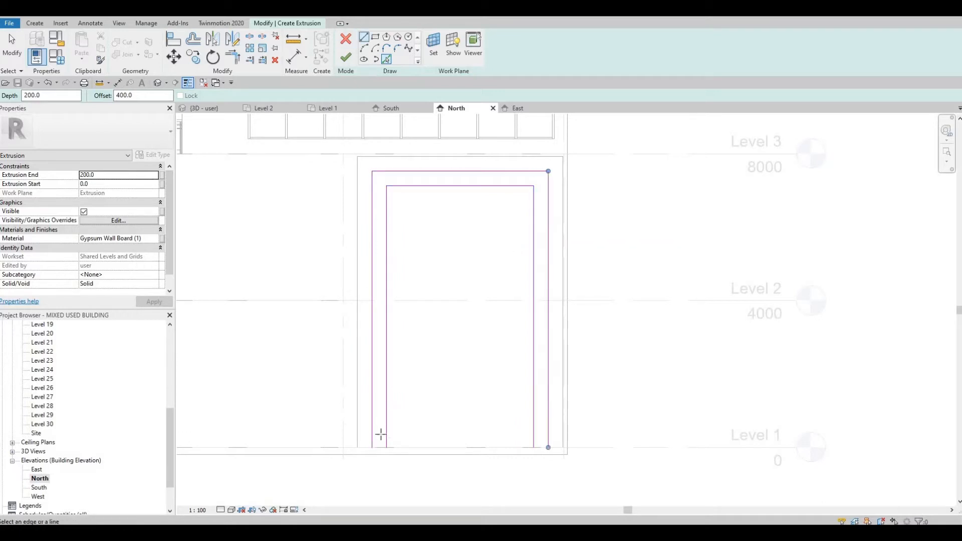
Draw a line closing the bottom of the left leg of the inner frame sketch
key(l)
key(i)
scroll(384, 451, up, 2)
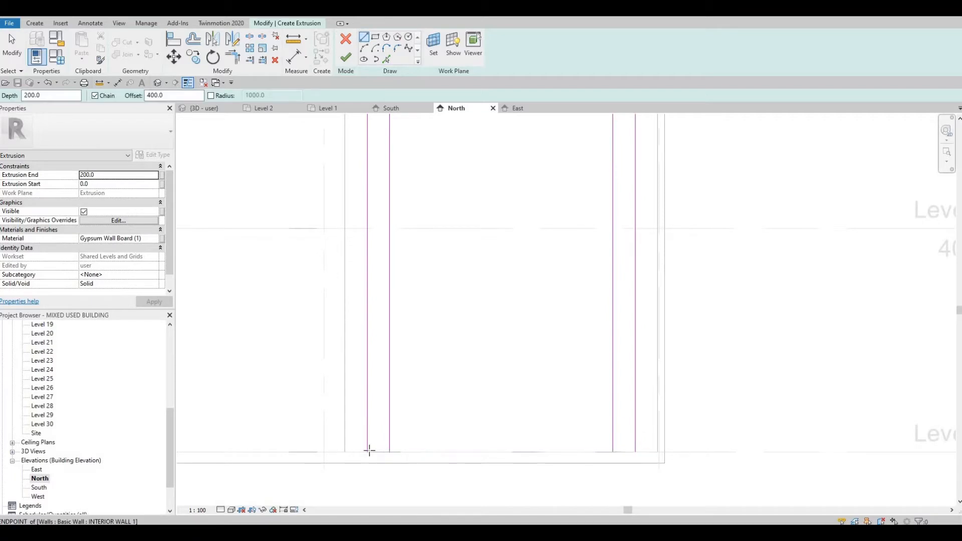
click(369, 451)
click(367, 120)
key(Escape)
key(Escape)
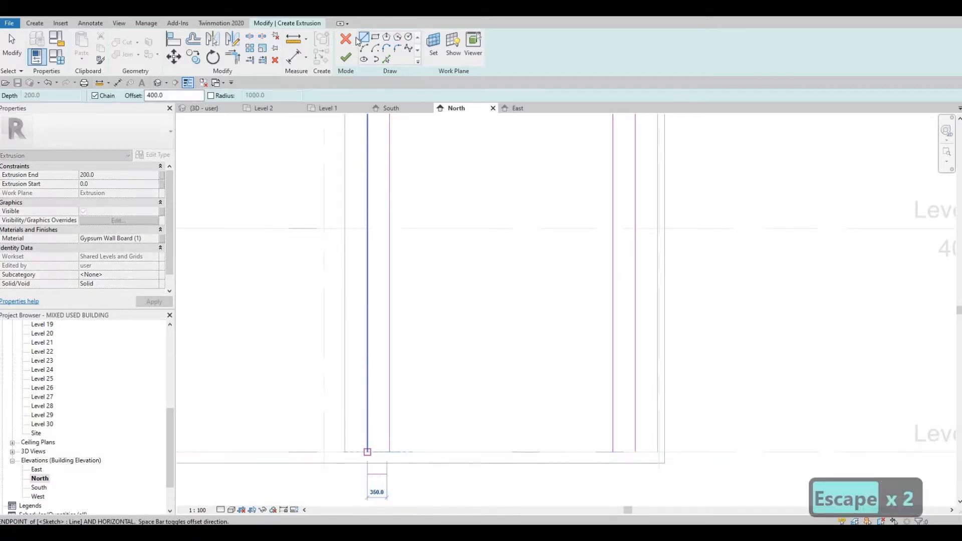
click(362, 39)
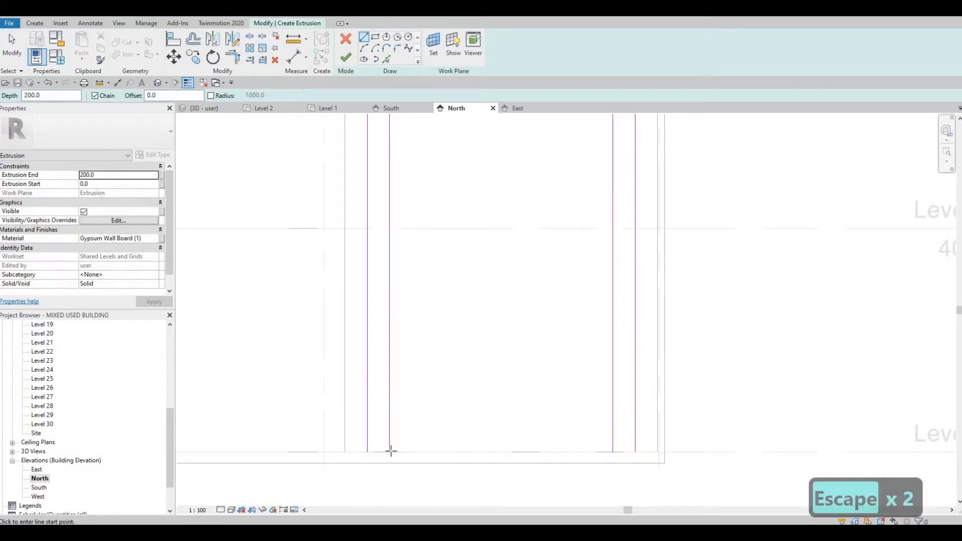
click(368, 452)
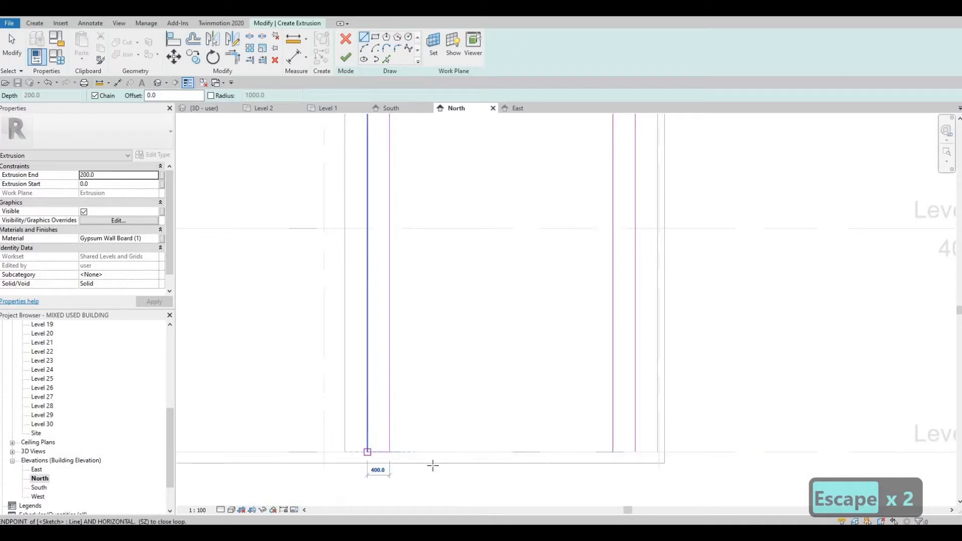
key(Escape)
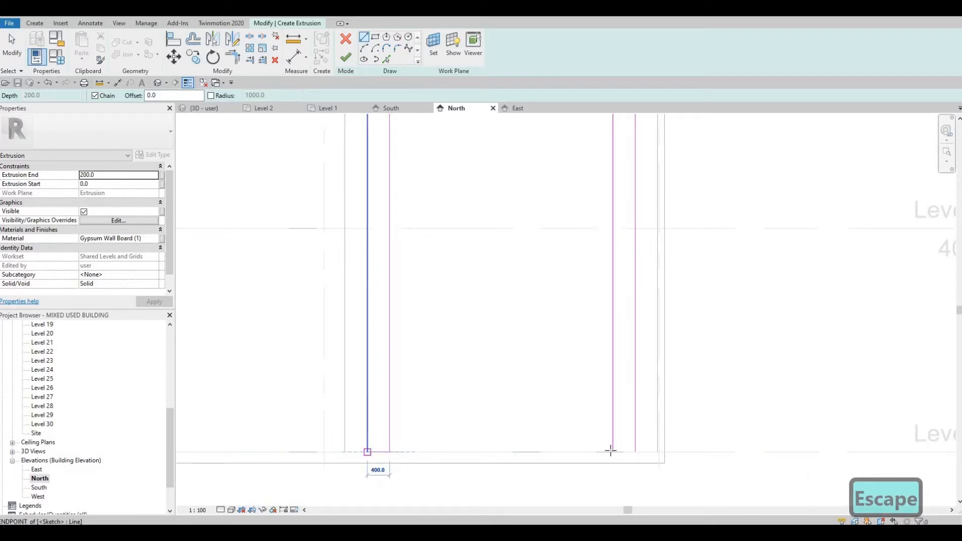
Draw a line closing the bottom of the inner frame's right leg and finish the extrusion
click(612, 451)
click(634, 451)
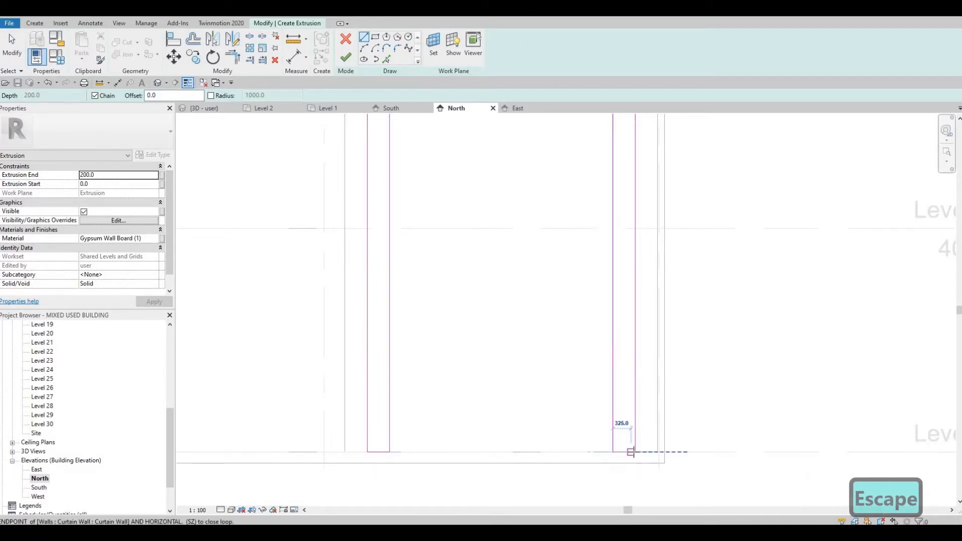
key(Escape)
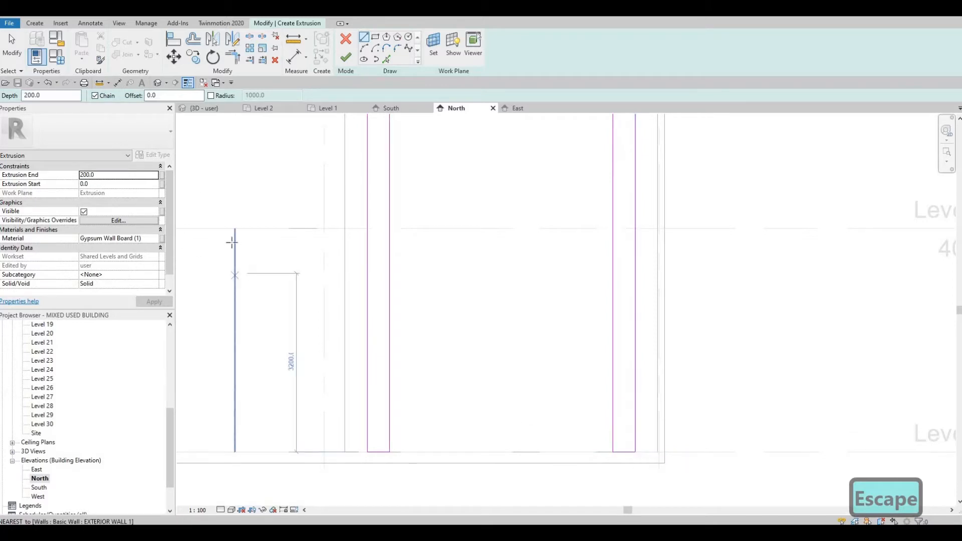
click(342, 59)
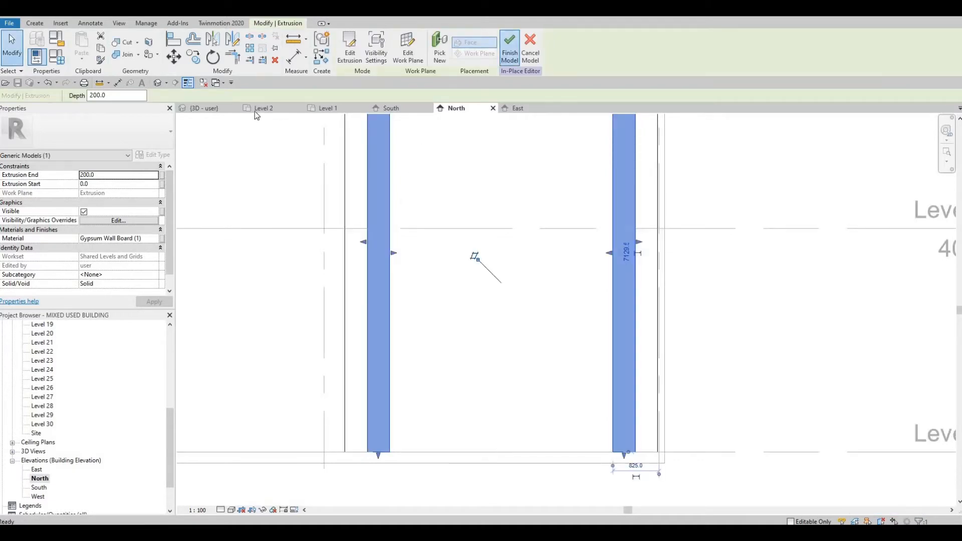
Review the new frames in the 3D view and return to the North elevation
click(204, 108)
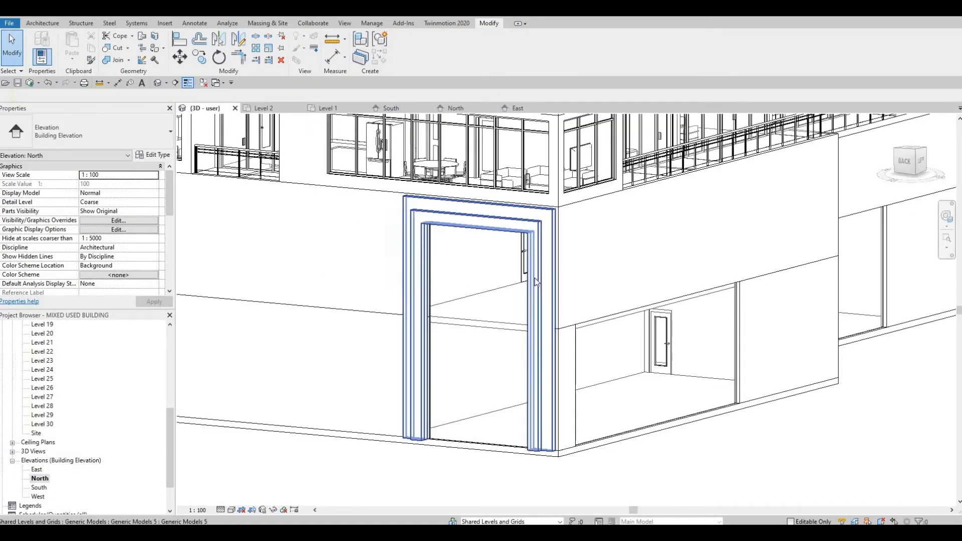
shift+middle_drag(441, 319, 477, 261)
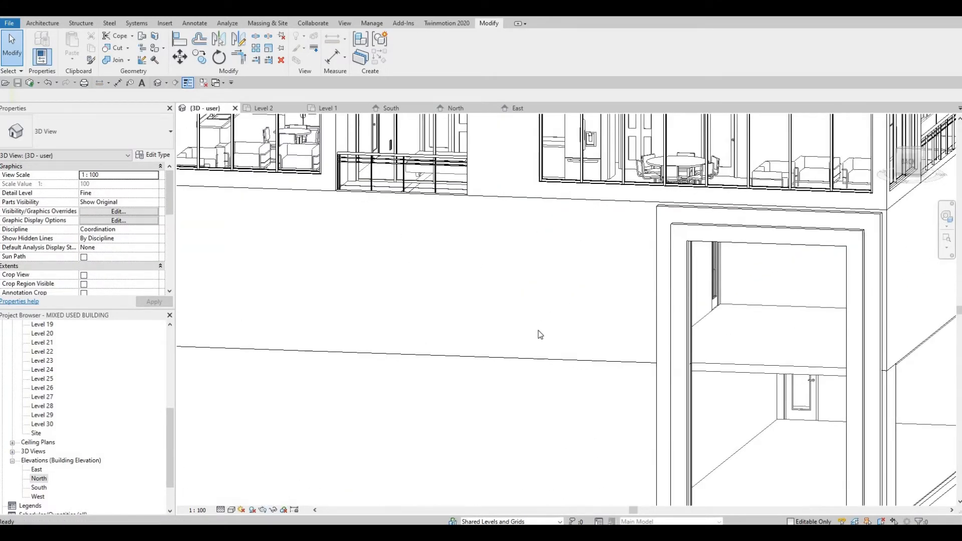
scroll(537, 333, down, 2)
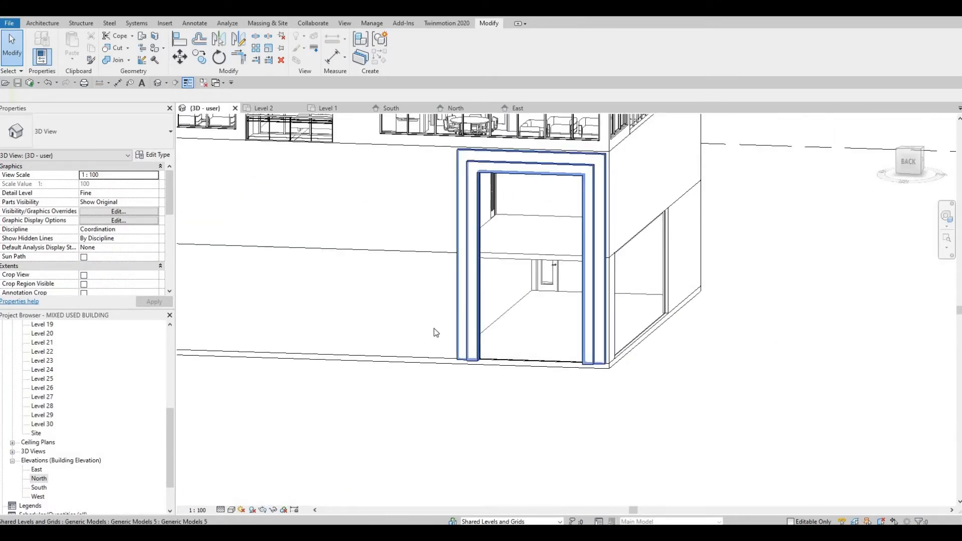
scroll(535, 313, down, 1)
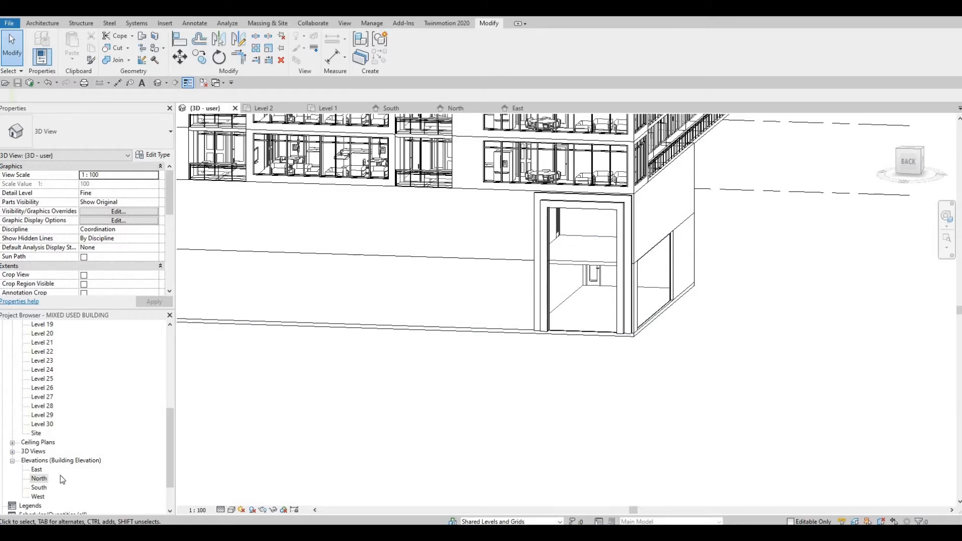
double_click(38, 479)
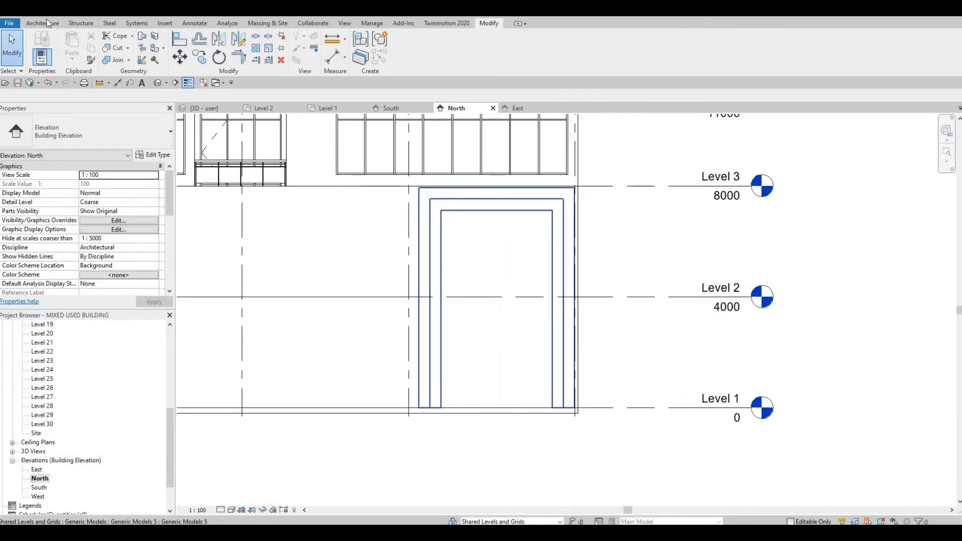
Add three horizontal curtain grid lines across the lower part of the entrance curtain wall
key(Escape)
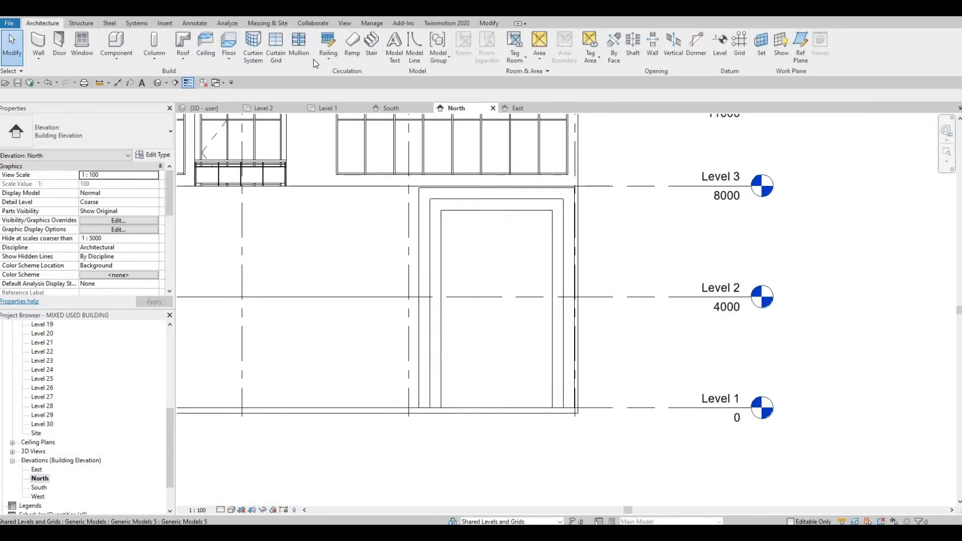
click(279, 48)
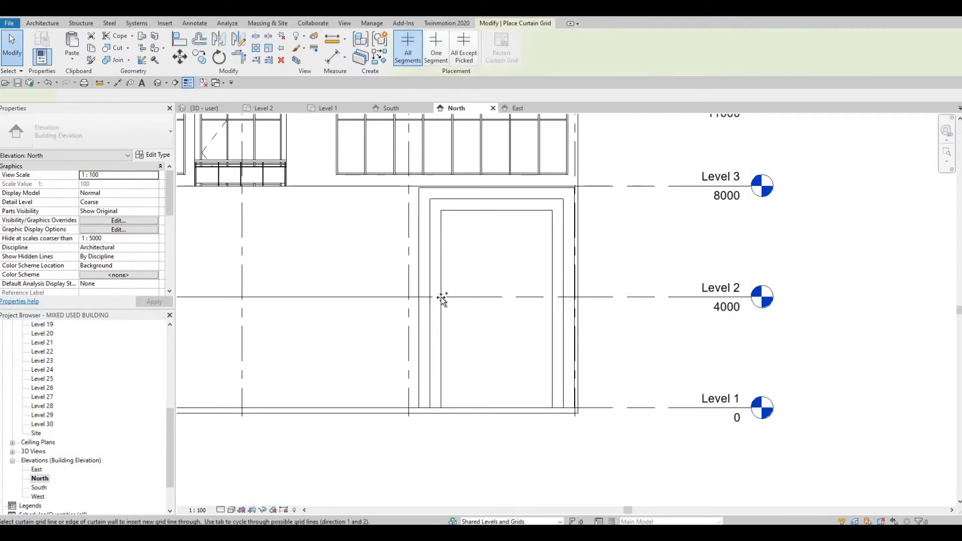
scroll(444, 294, up, 3)
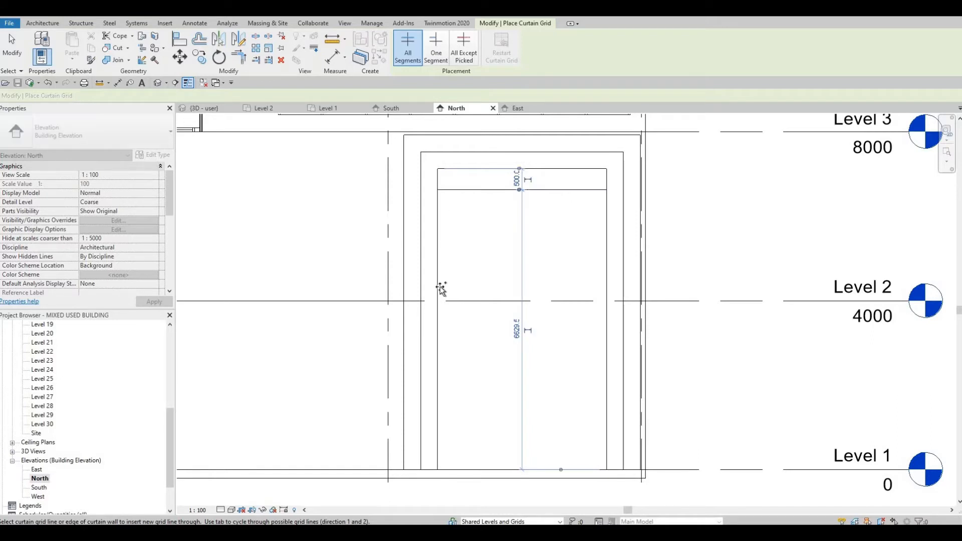
click(439, 316)
click(482, 314)
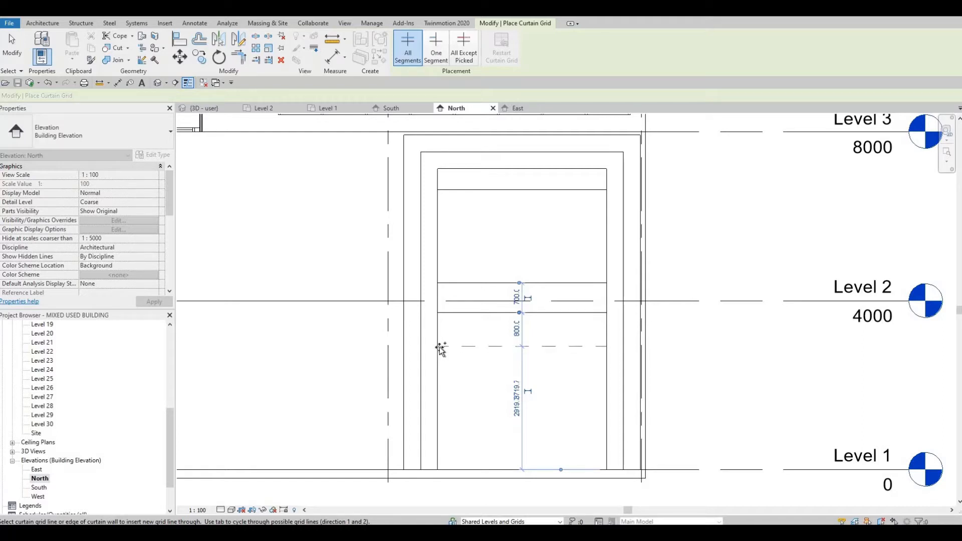
click(482, 347)
key(Escape)
key(Escape)
key(Escape)
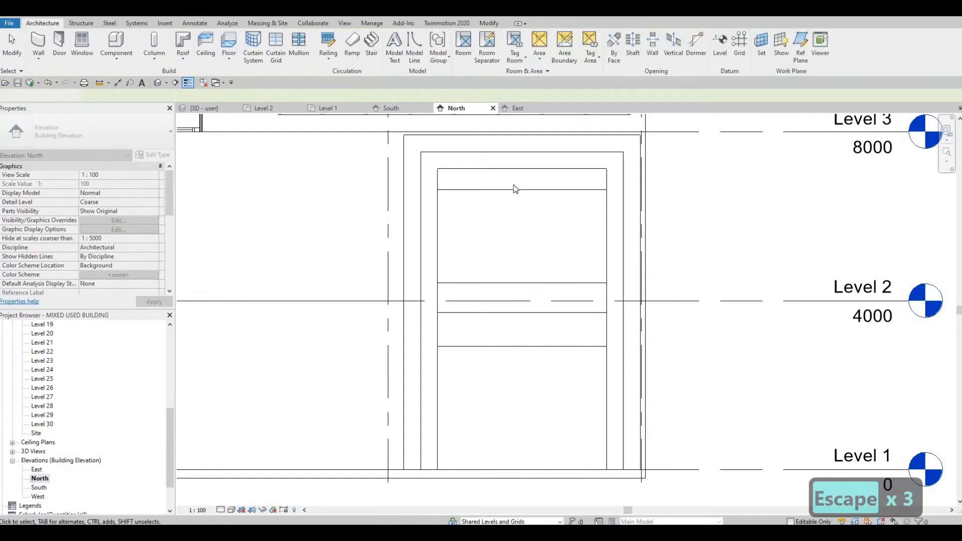
Set the spacing between the top of the curtain wall and the first horizontal grid to 700 mm
click(512, 189)
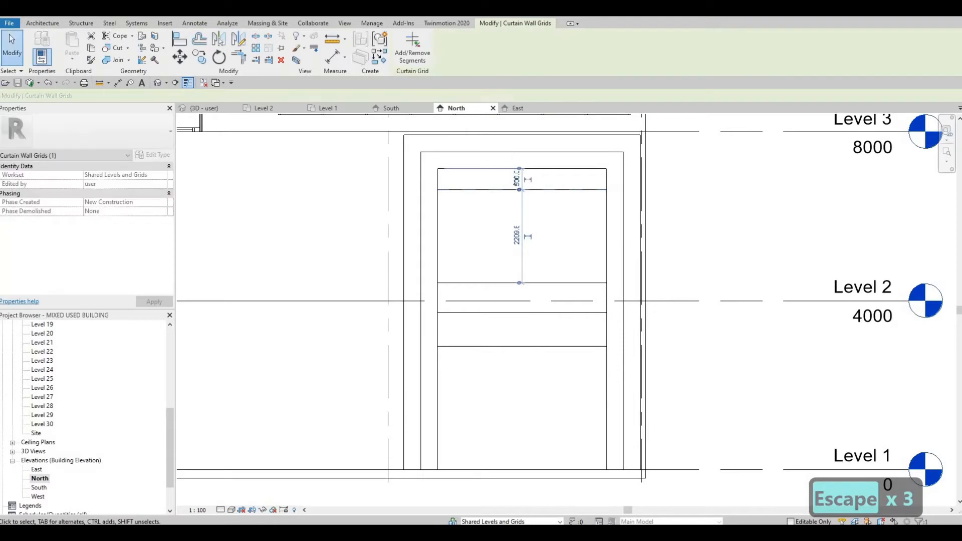
click(517, 179)
text(700)
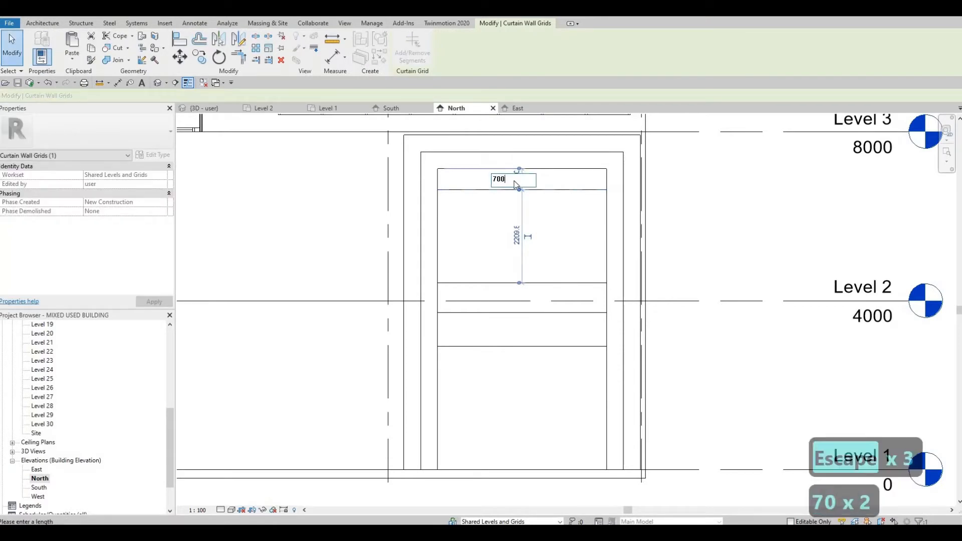
key(Return)
key(Escape)
key(Escape)
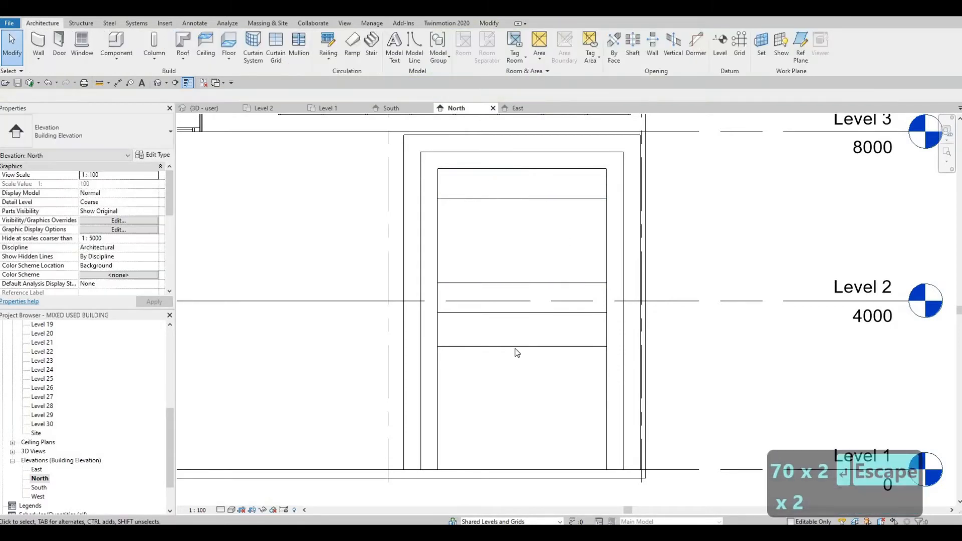
Set the spacing between the two lowest horizontal grid lines to 700 mm
click(518, 348)
click(516, 326)
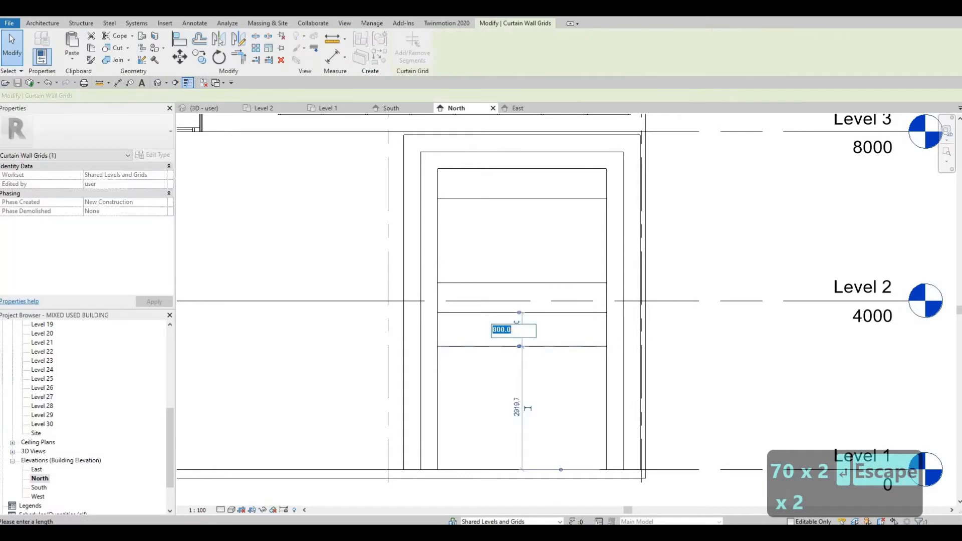
text(700)
key(Return)
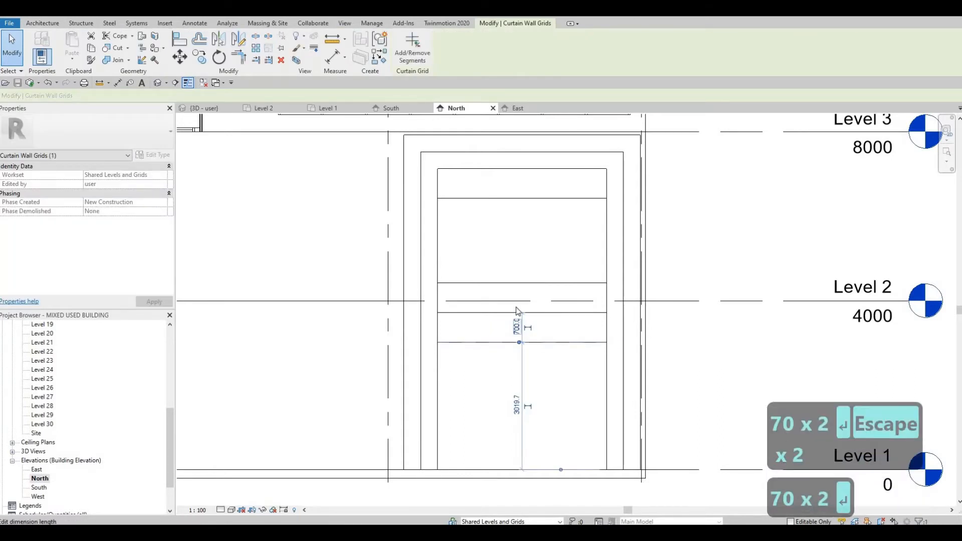
key(Escape)
key(Escape)
Set the spacing between the middle pair of horizontal grid lines to 500 mm
click(519, 284)
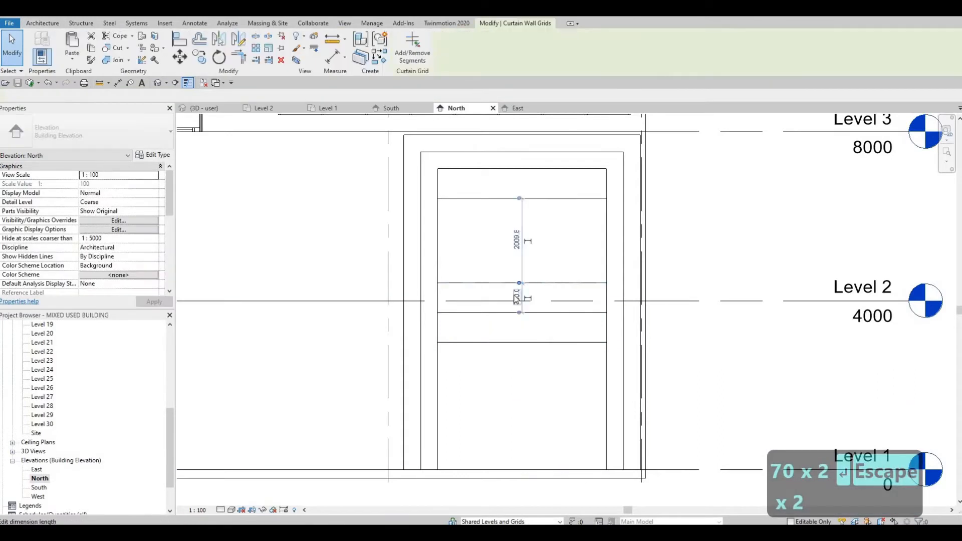
click(516, 297)
text(500)
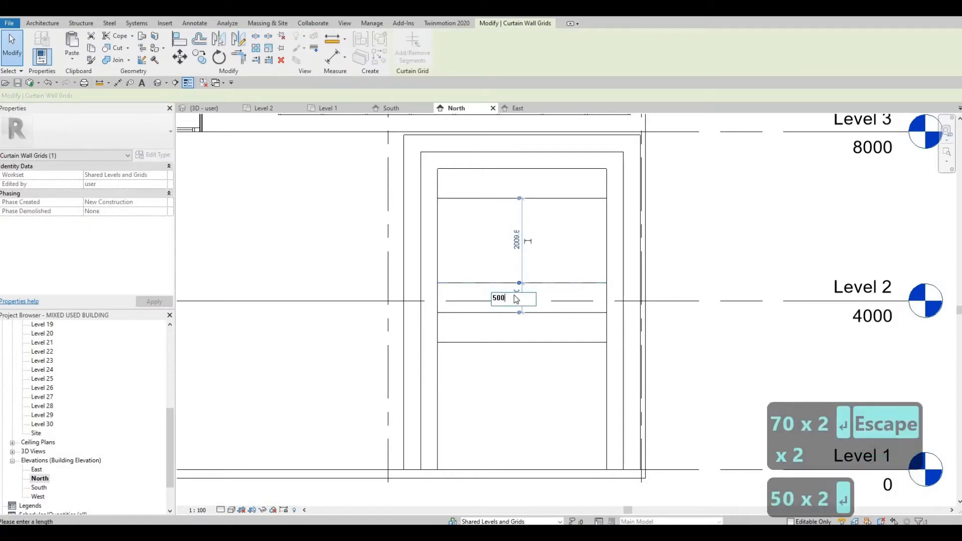
key(Return)
key(Escape)
key(Escape)
Add two vertical curtain grid lines dividing the curtain wall into three columns
scroll(521, 301, down, 4)
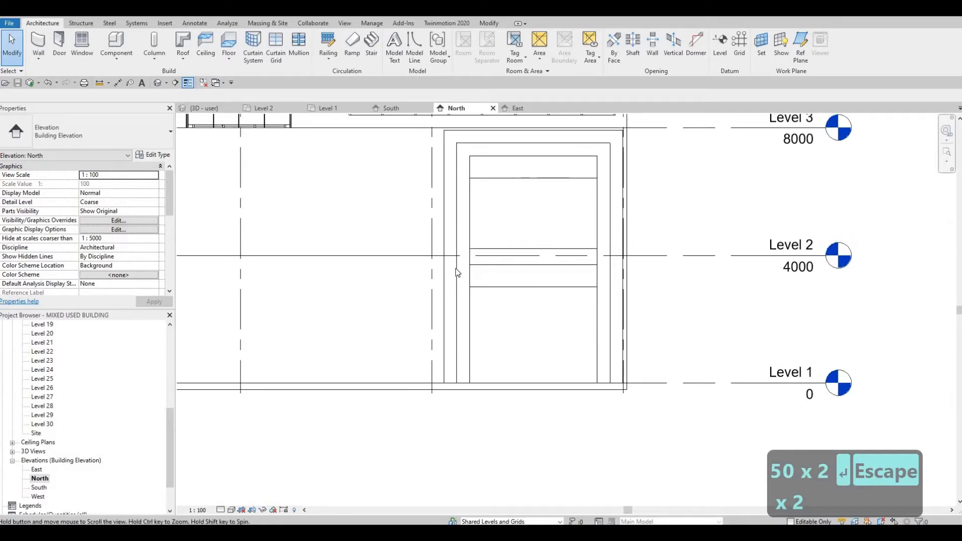
click(275, 49)
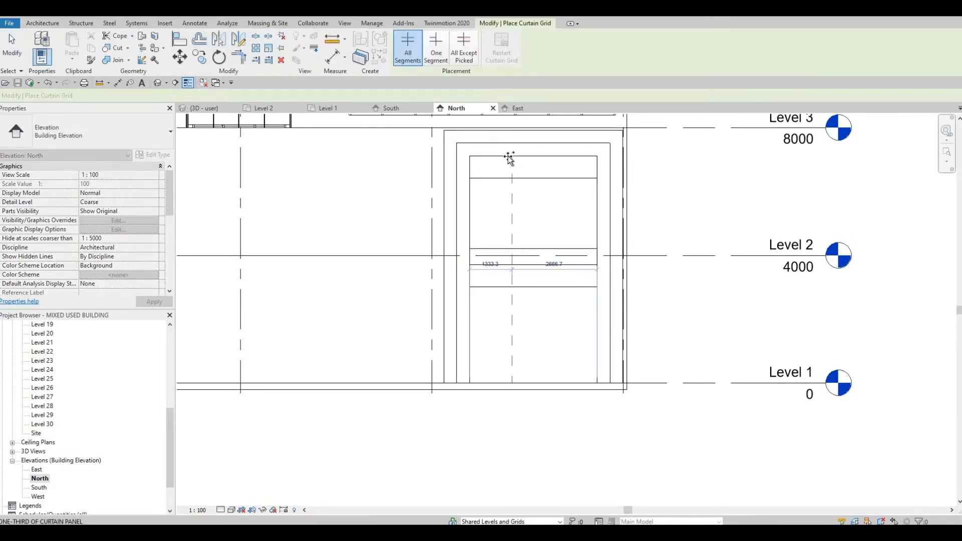
click(555, 154)
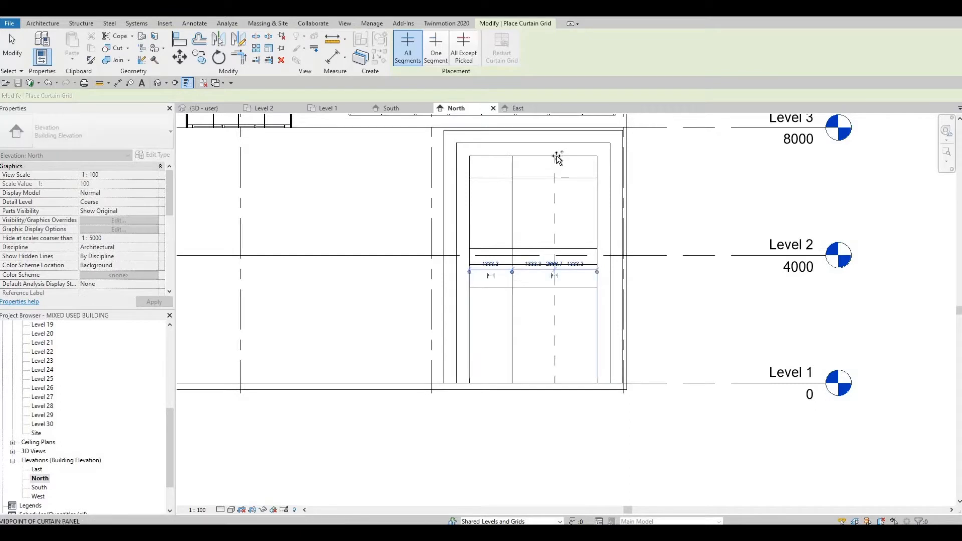
click(556, 270)
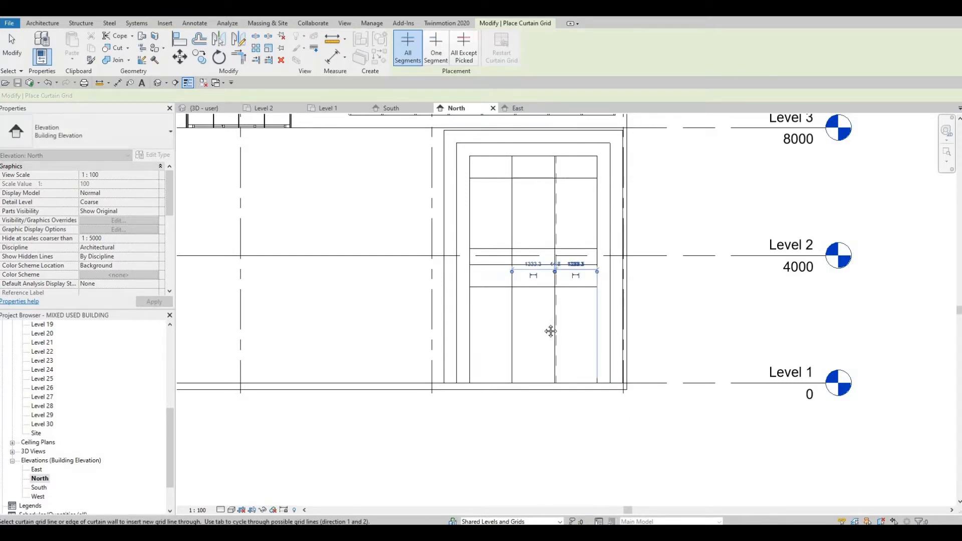
key(Escape)
key(Escape)
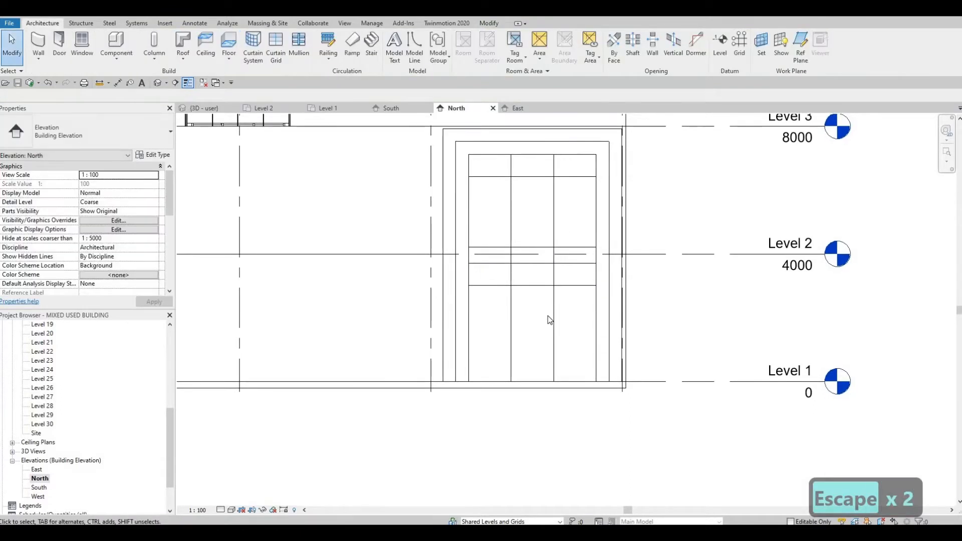
middle_drag(556, 297, 547, 283)
scroll(551, 286, down, 1)
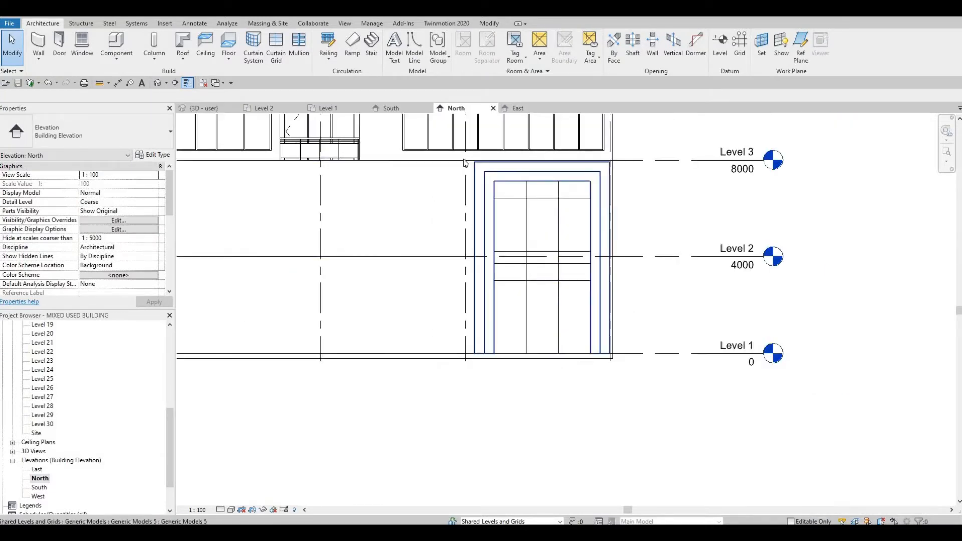
scroll(468, 202, up, 1)
middle_drag(459, 156, 458, 178)
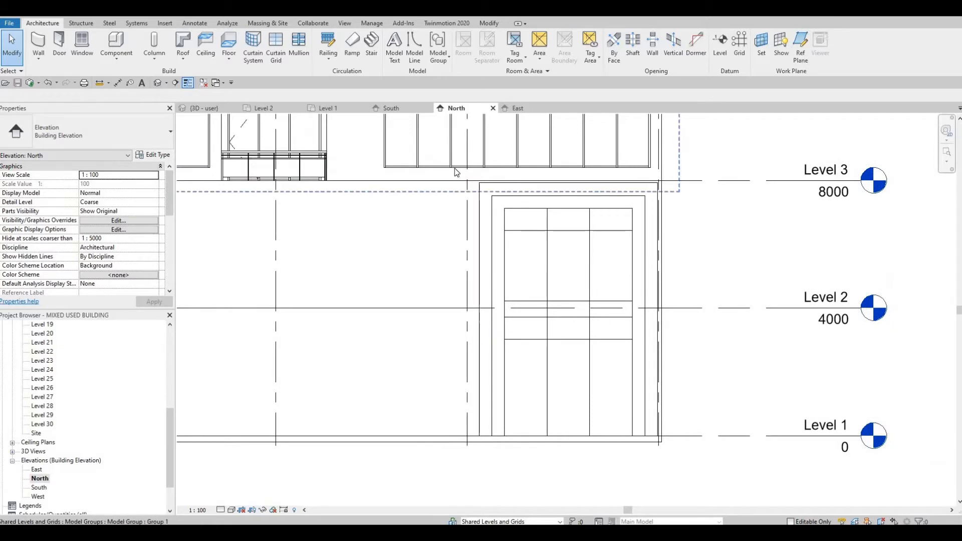
middle_drag(398, 471, 398, 465)
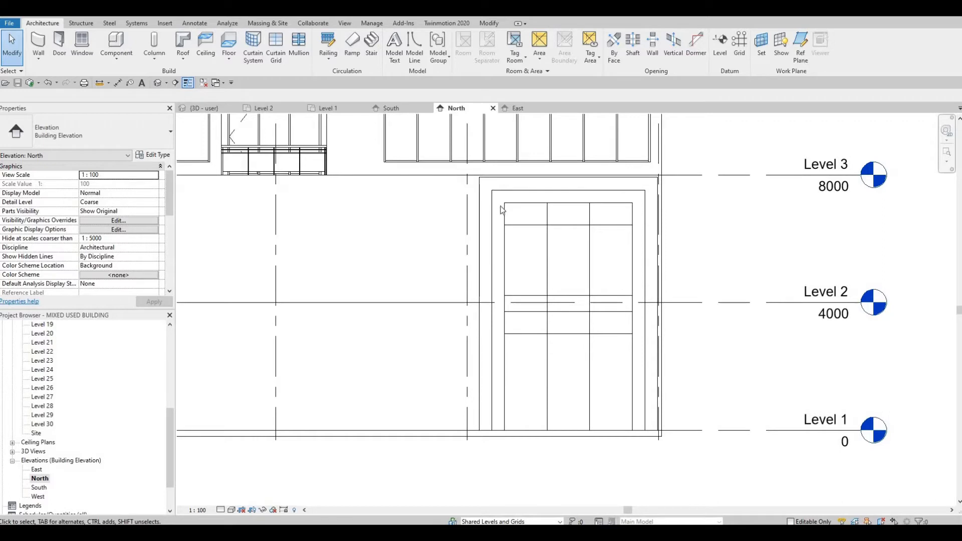
drag(457, 170, 673, 440)
key(Escape)
key(Escape)
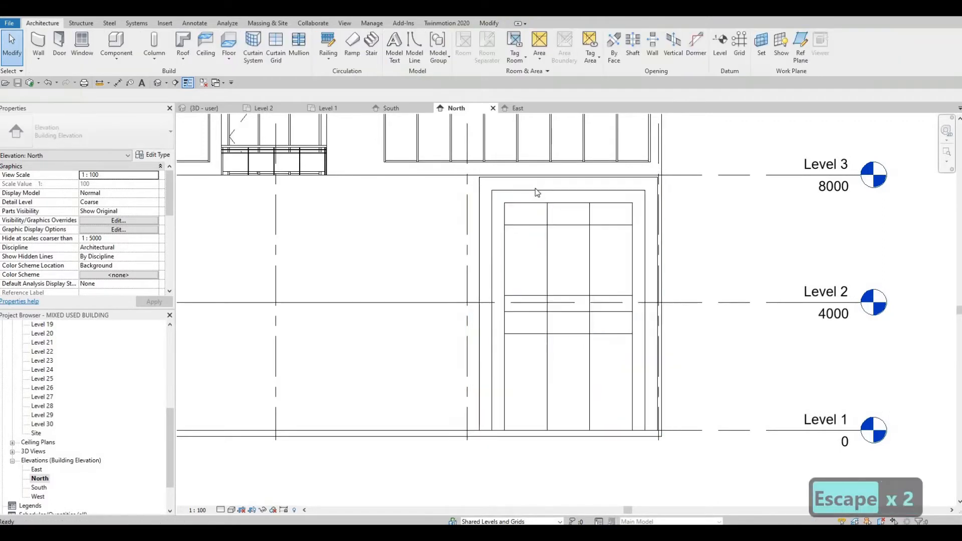
Select both layered in-place entrance frames and copy them repeatedly into the neighbouring ground-floor bays to the left, about 6000 mm apart
click(539, 198)
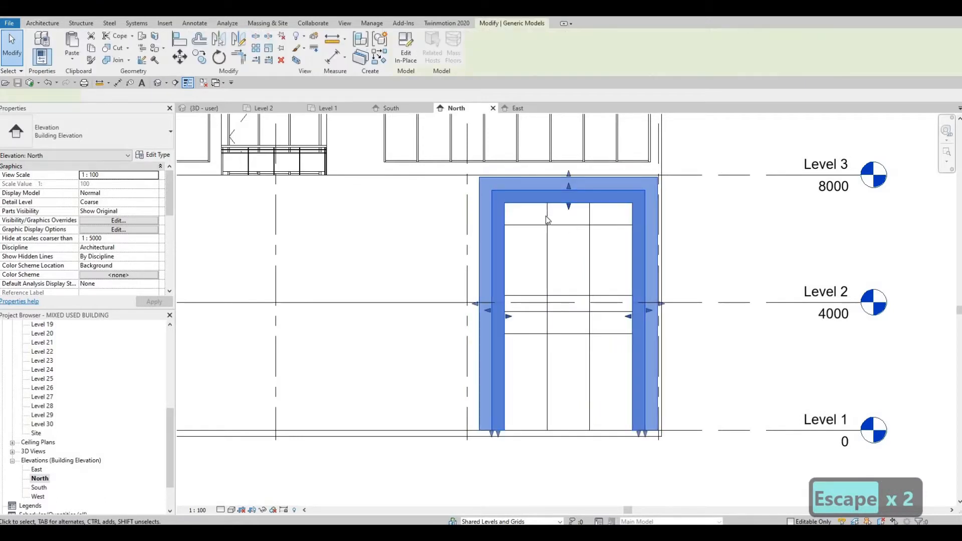
scroll(548, 220, up, 1)
key(Tab)
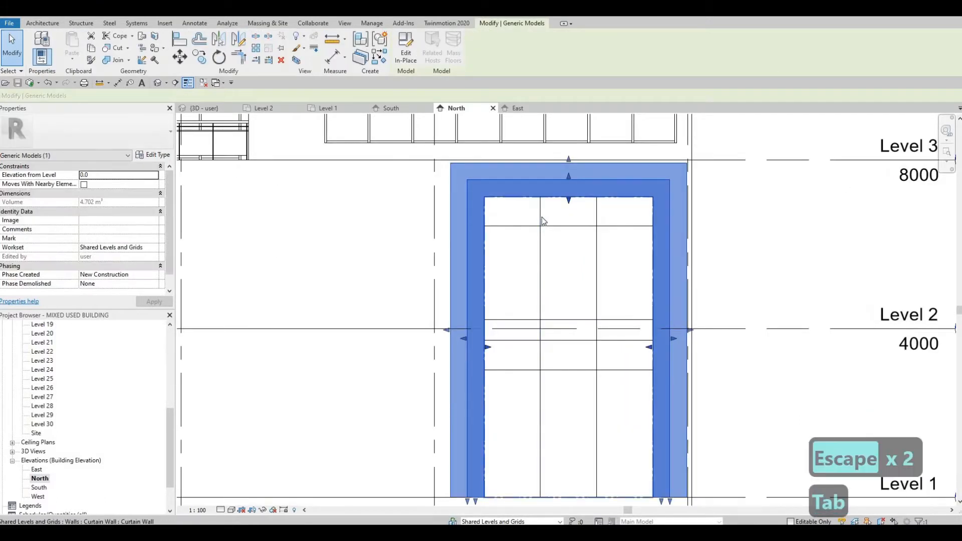
click(544, 221)
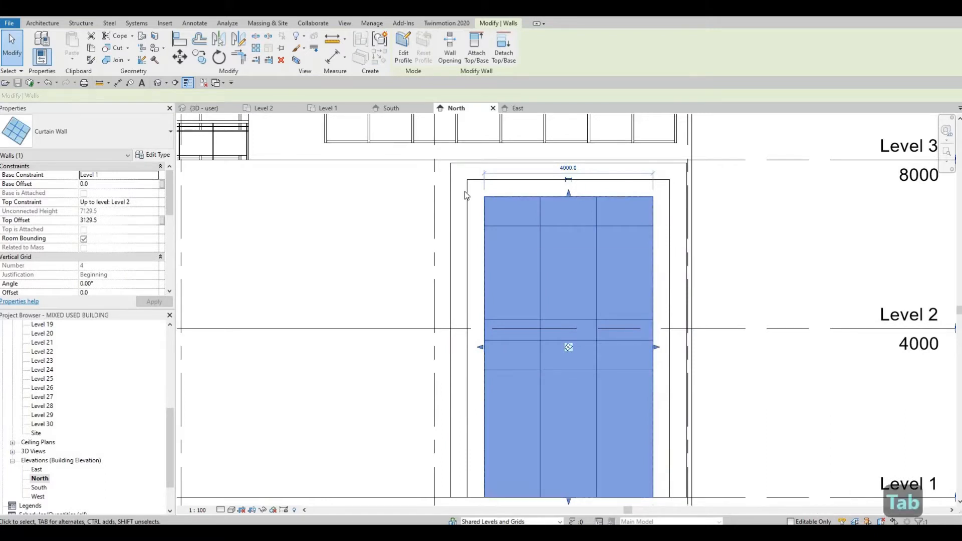
key(Tab)
click(522, 214)
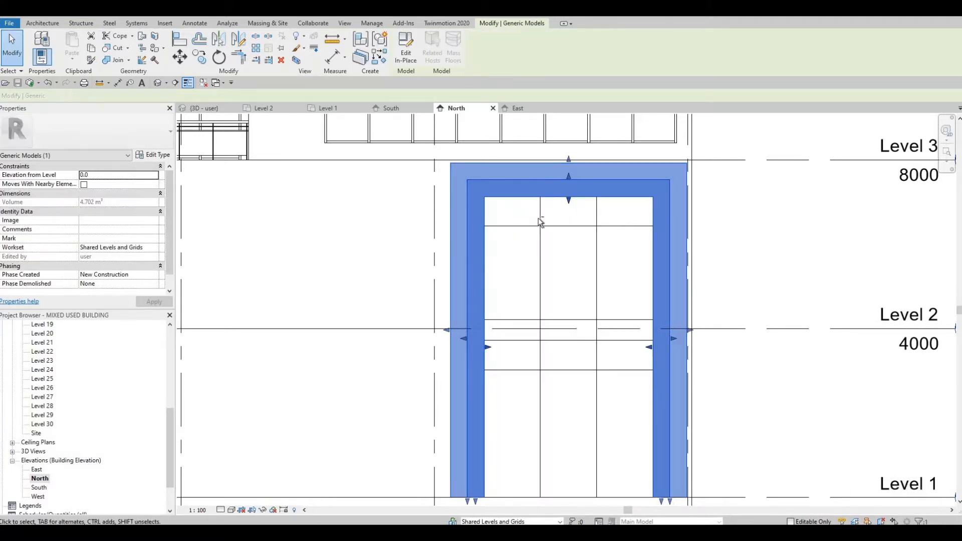
key(Tab)
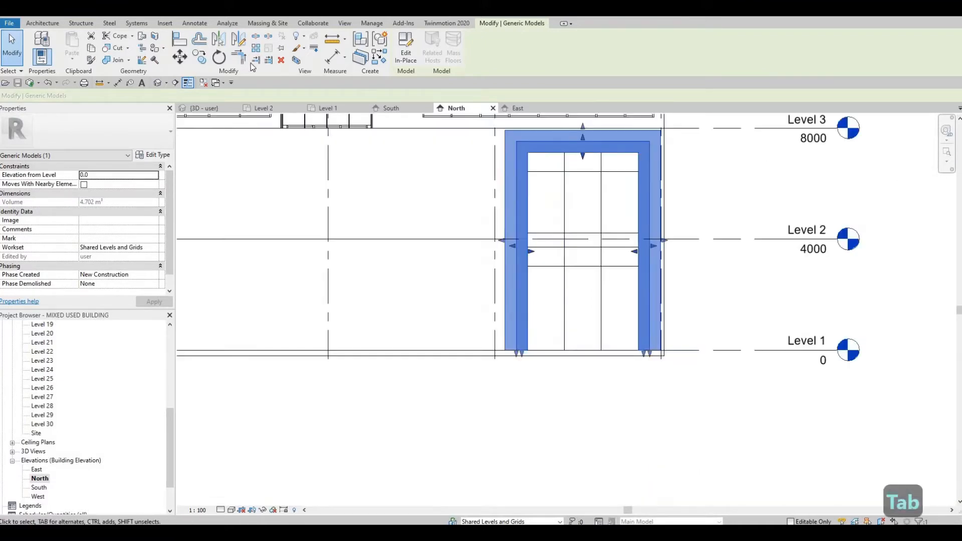
click(201, 64)
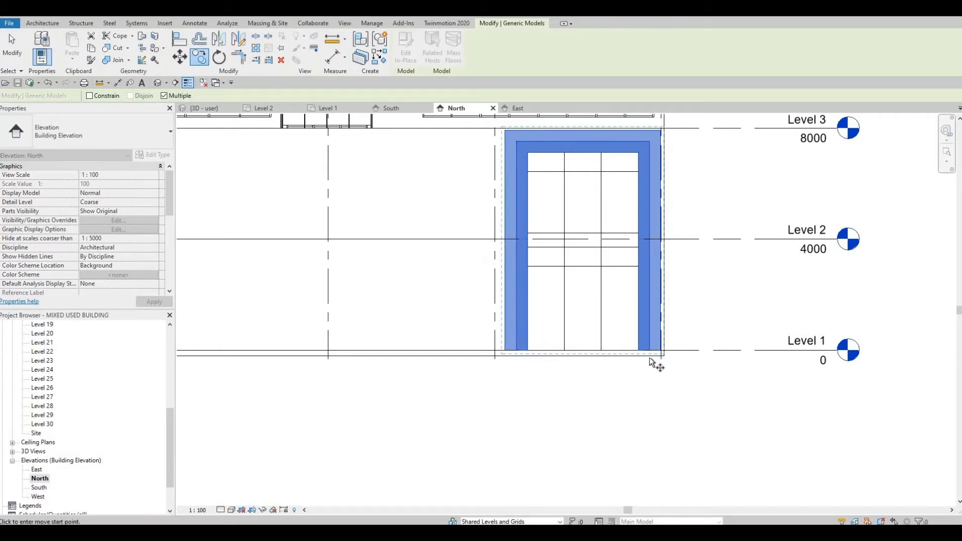
scroll(645, 357, up, 2)
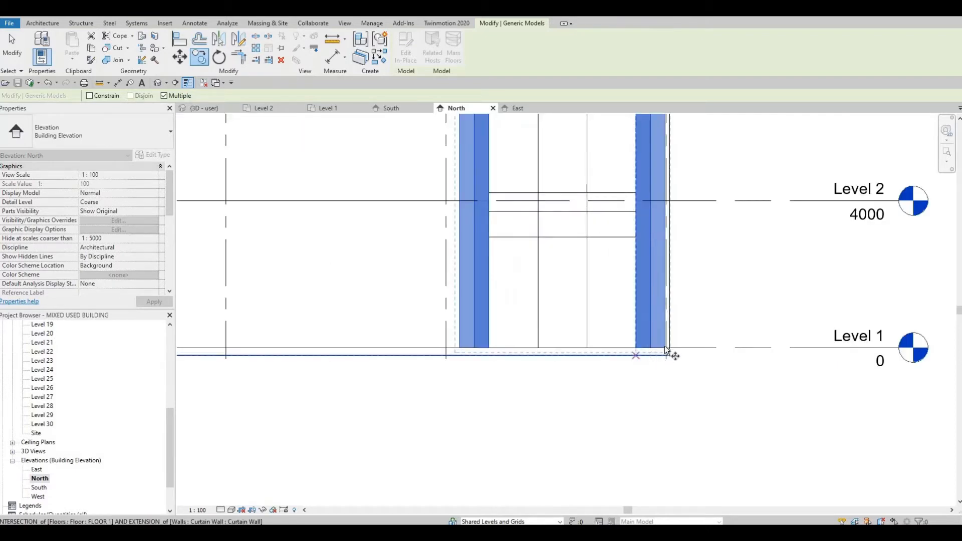
scroll(671, 353, up, 1)
scroll(671, 352, up, 2)
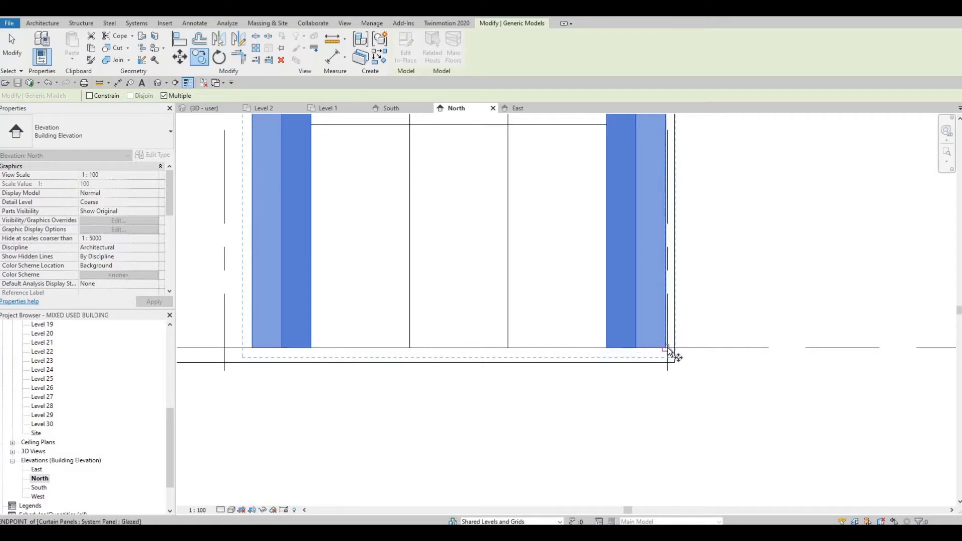
scroll(667, 348, up, 2)
scroll(667, 348, up, 1)
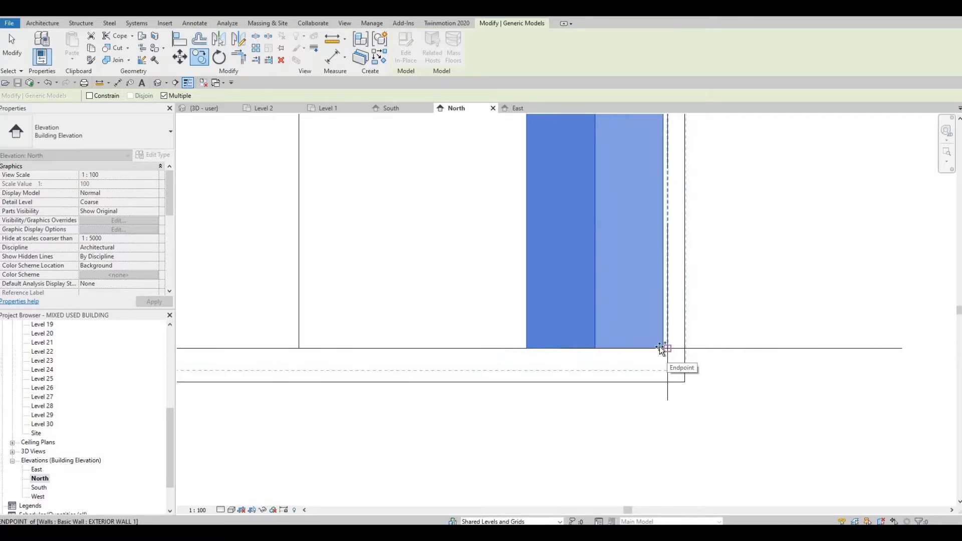
scroll(677, 340, down, 4)
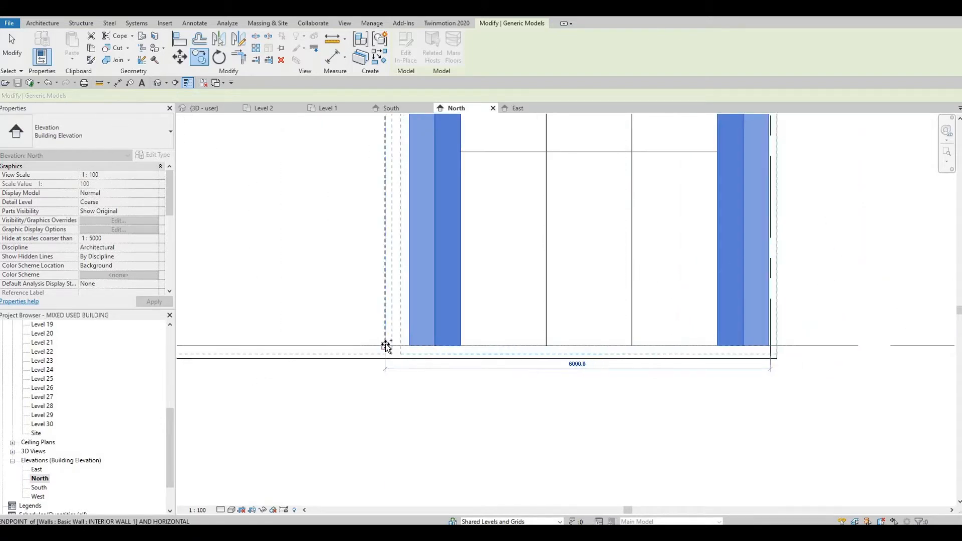
scroll(401, 351, down, 2)
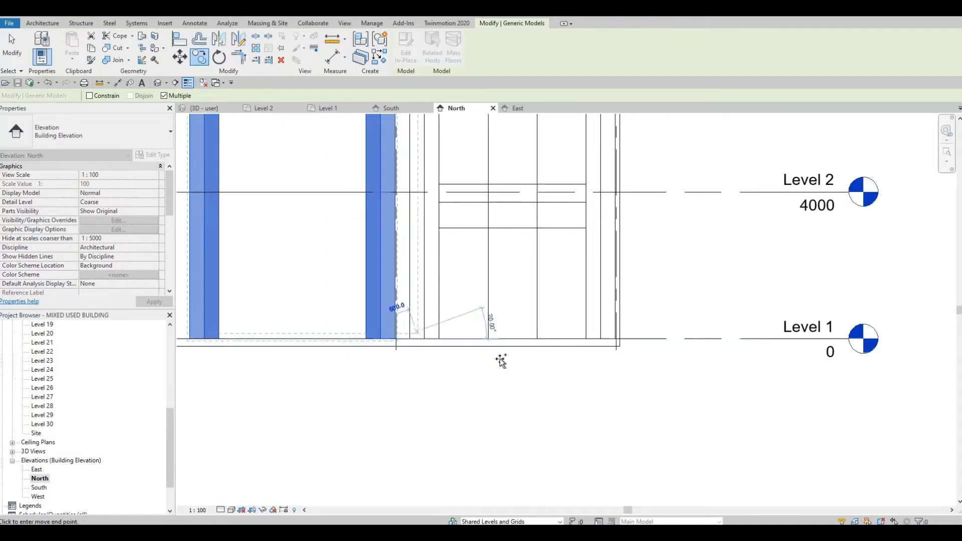
scroll(501, 360, down, 3)
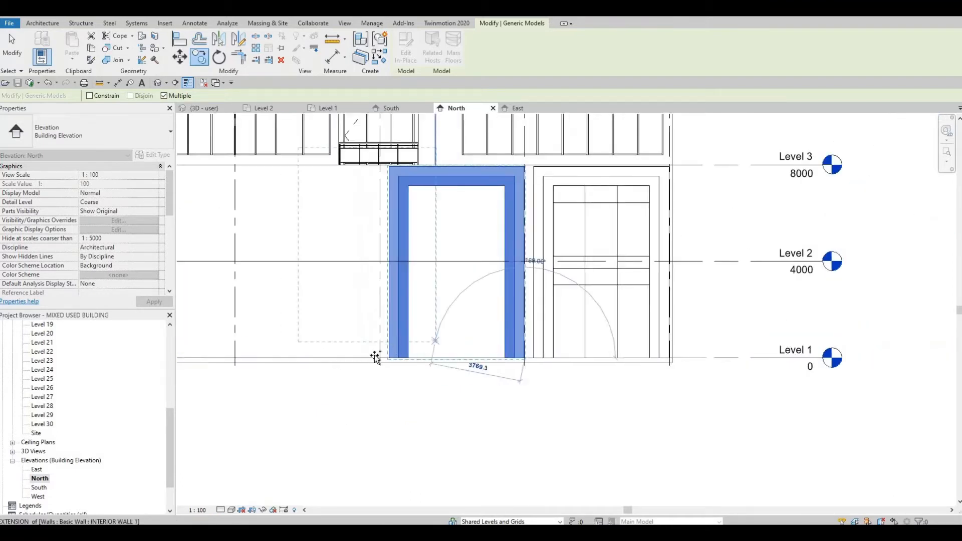
scroll(383, 357, up, 4)
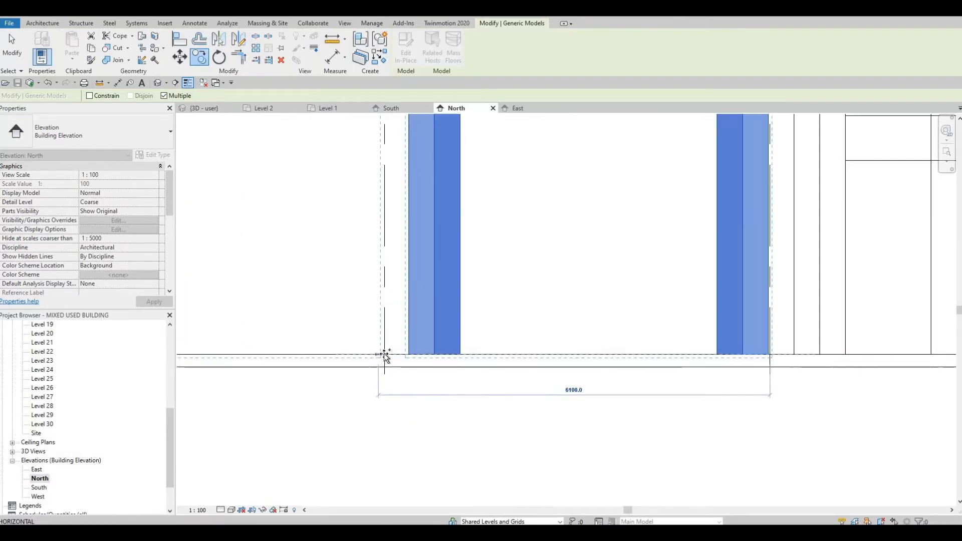
click(384, 355)
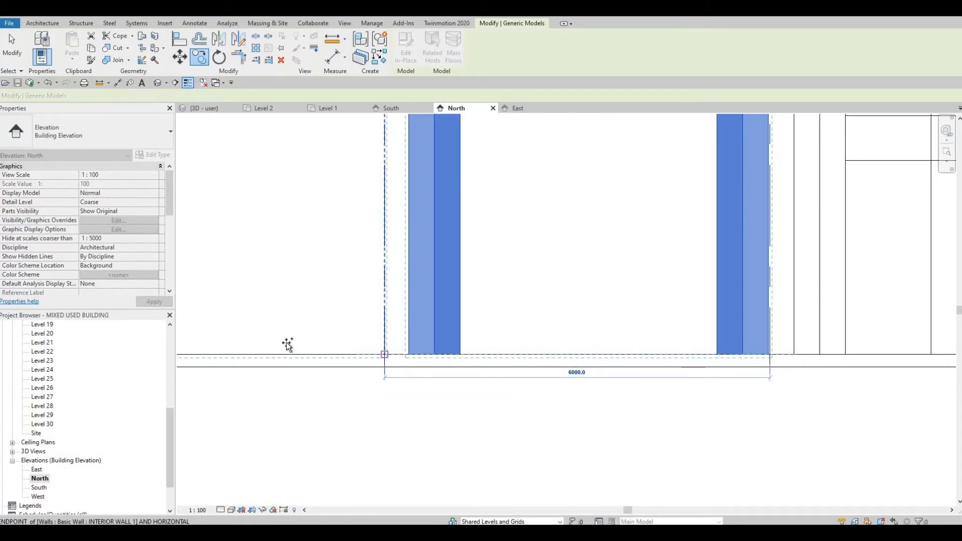
scroll(288, 346, up, 1)
middle_drag(287, 346, 538, 348)
scroll(536, 348, down, 2)
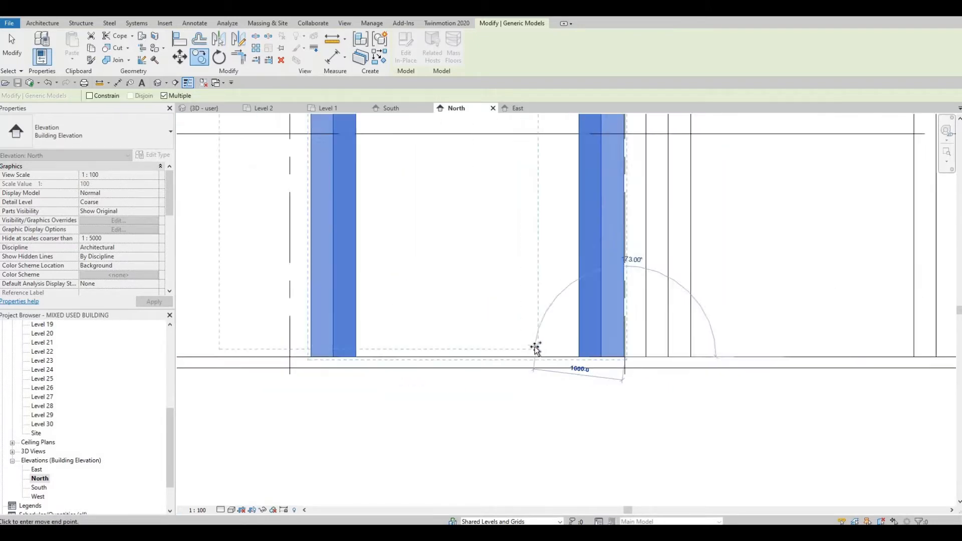
scroll(534, 347, down, 4)
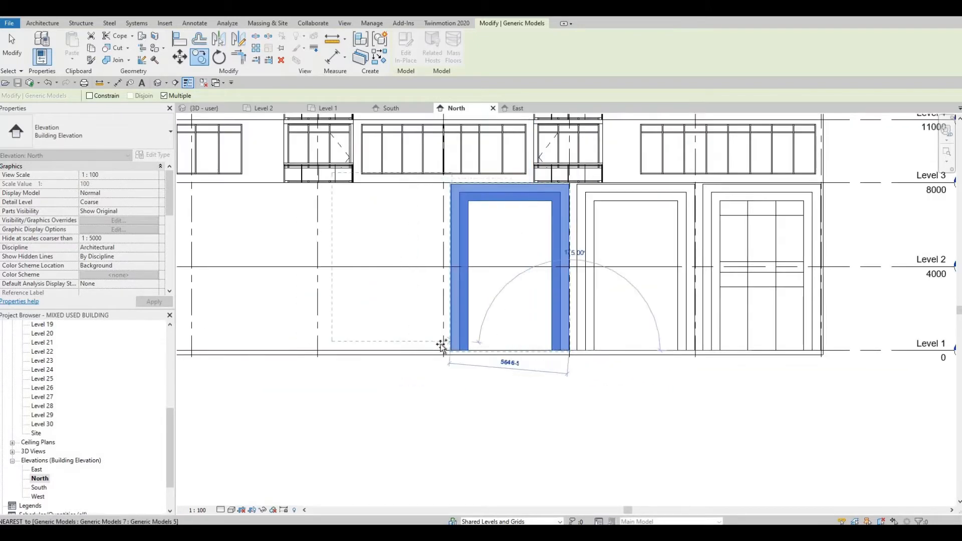
scroll(442, 346, up, 4)
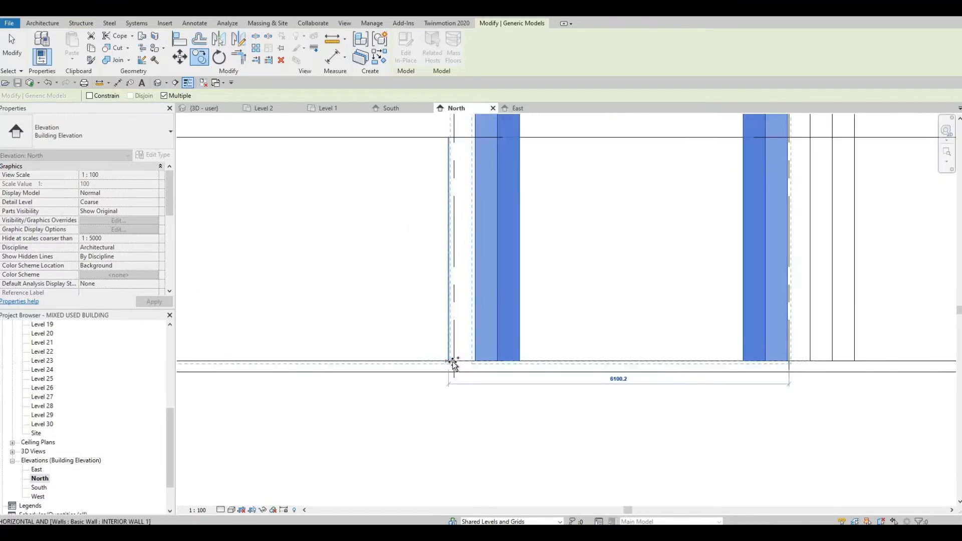
click(450, 352)
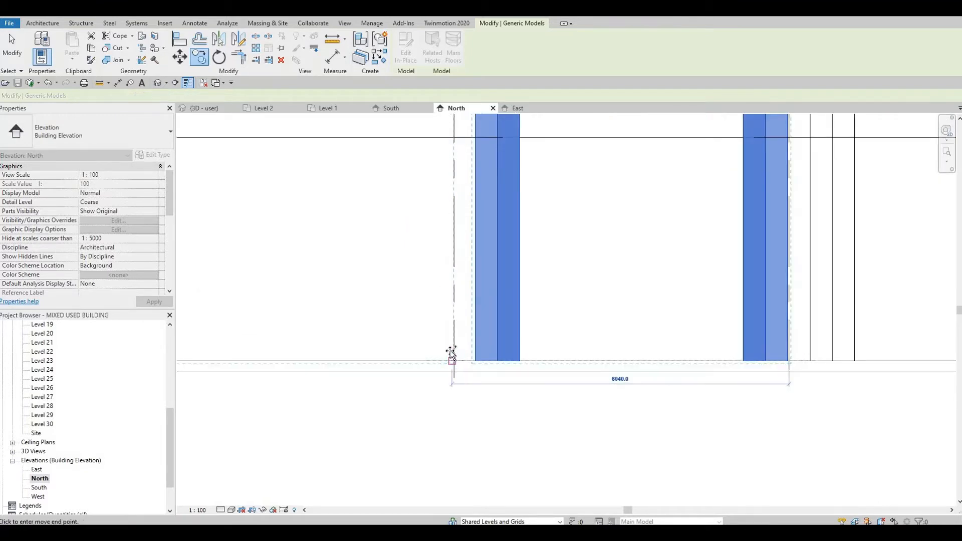
scroll(451, 352, down, 4)
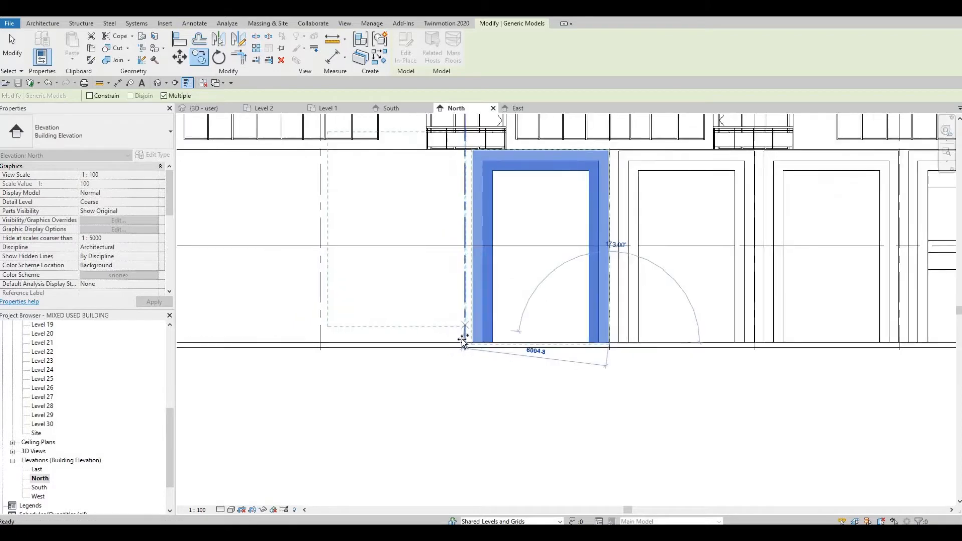
scroll(467, 344, up, 5)
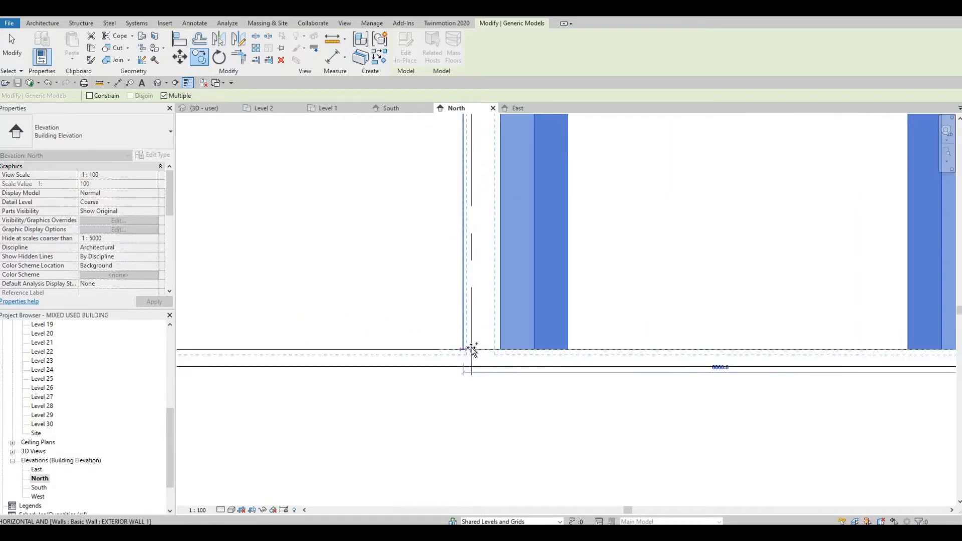
click(471, 349)
key(Escape)
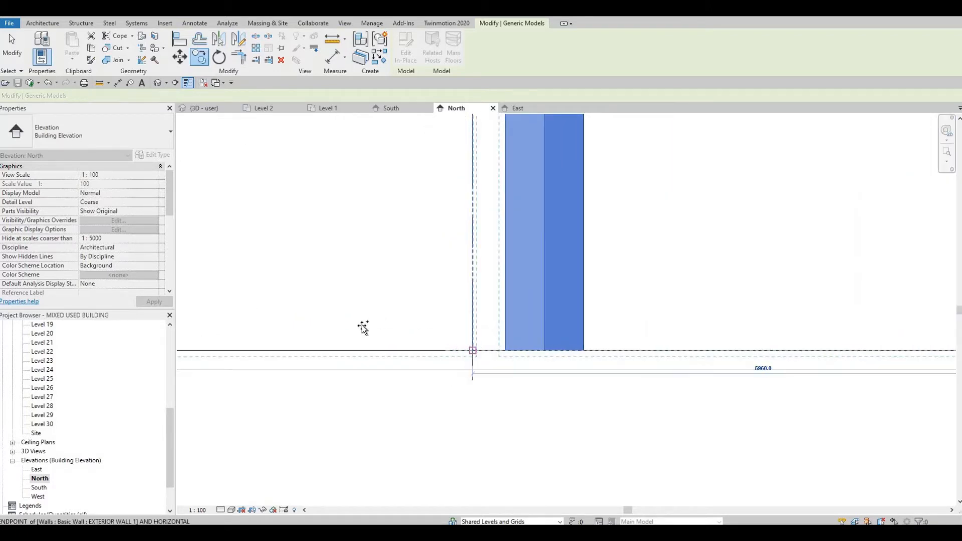
middle_drag(586, 325, 618, 312)
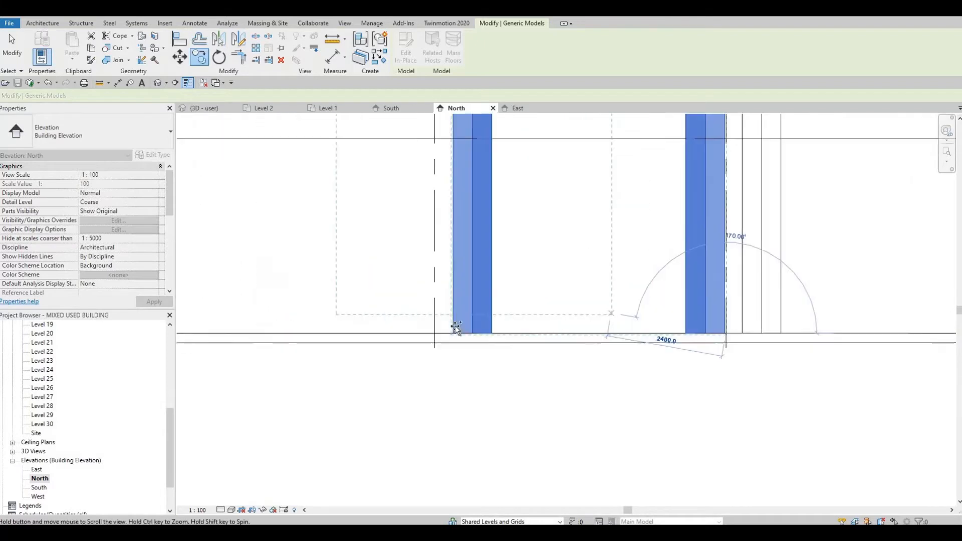
scroll(435, 336, up, 1)
scroll(435, 336, up, 1)
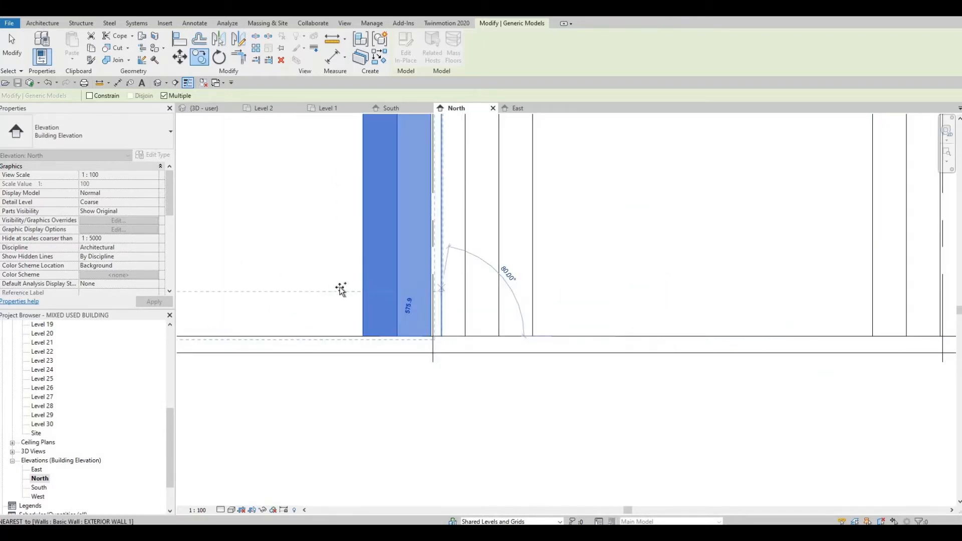
scroll(520, 298, down, 2)
scroll(520, 298, down, 2)
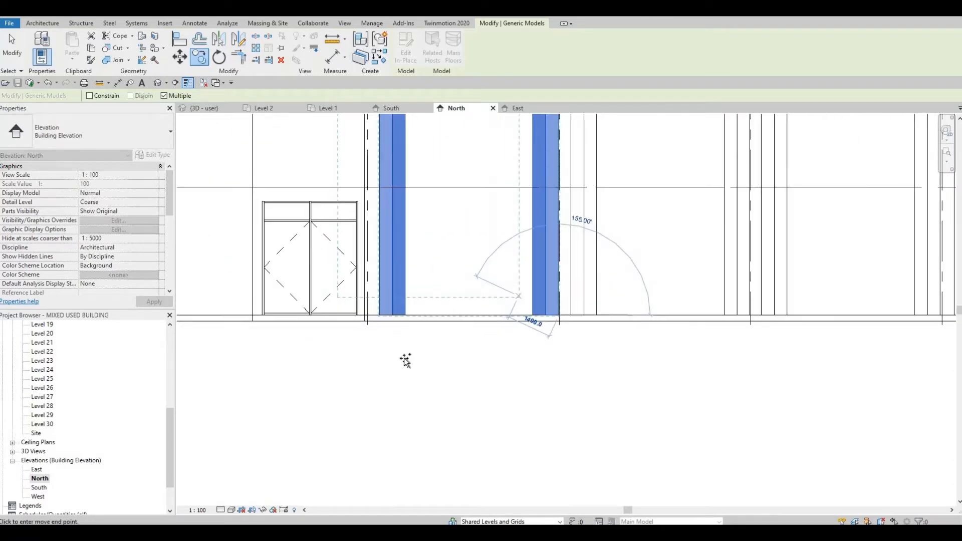
key(Escape)
key(Escape)
scroll(558, 374, down, 3)
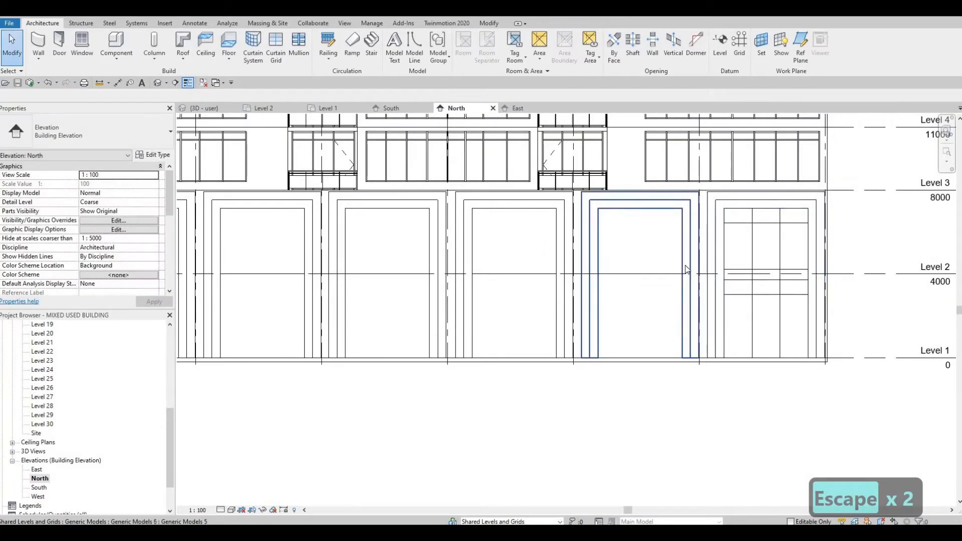
key(Tab)
key(Tab)
key(Tab)
key(Tab)
key(Tab)
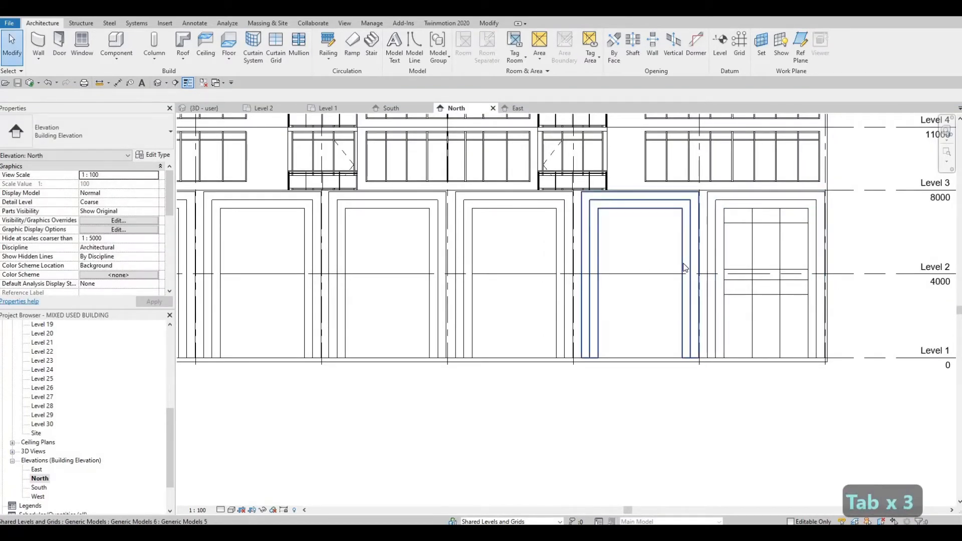
key(Escape)
key(Escape)
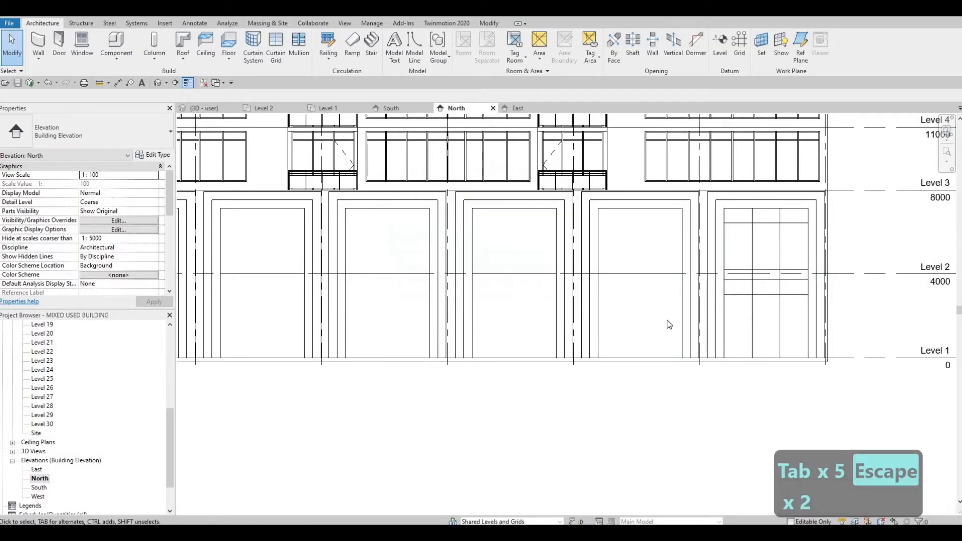
key(Escape)
key(Escape)
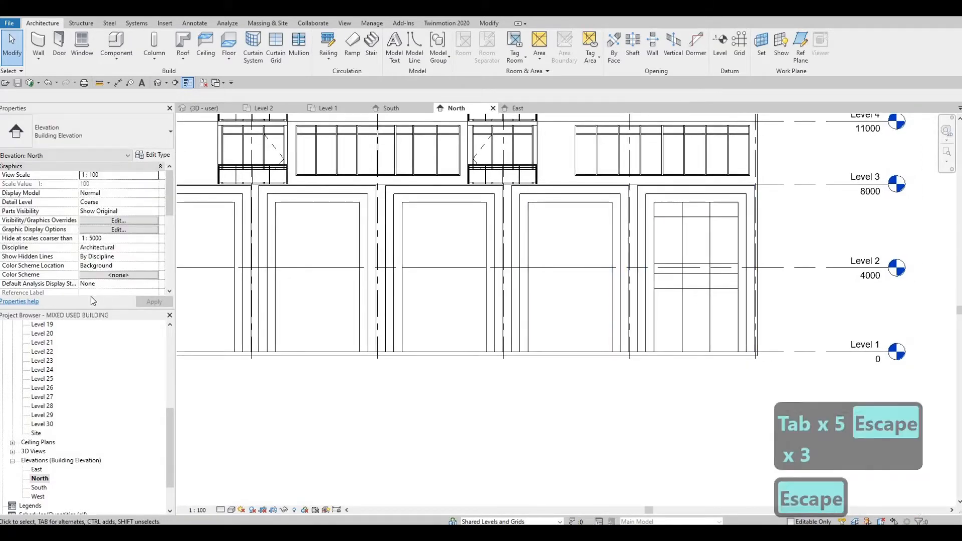
Open the Level 1 floor plan and examine the entrance curtain wall and its panels
scroll(40, 371, up, 7)
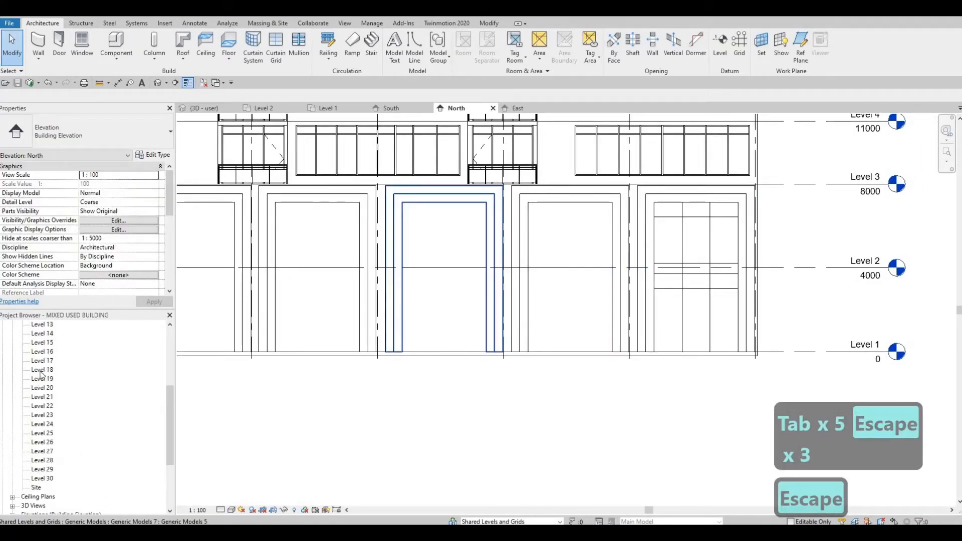
double_click(41, 352)
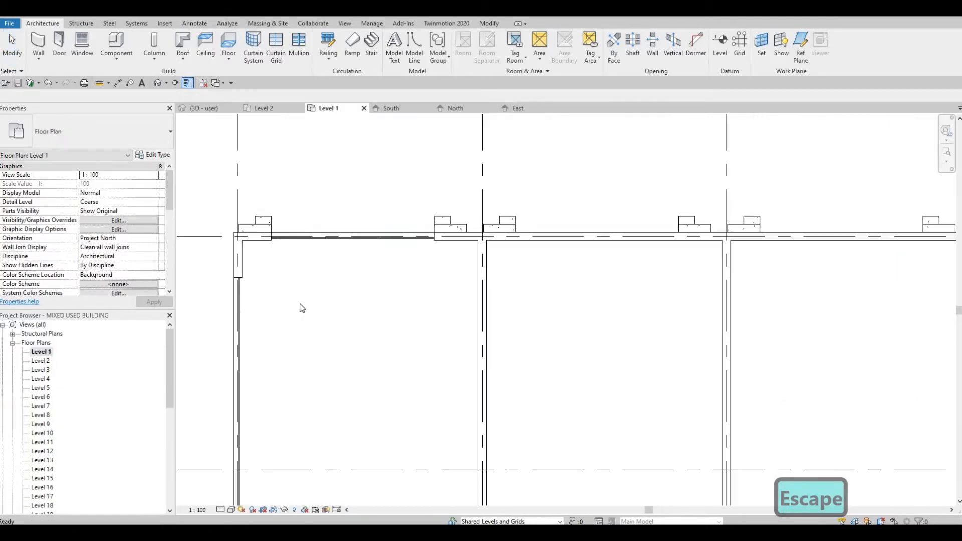
click(395, 245)
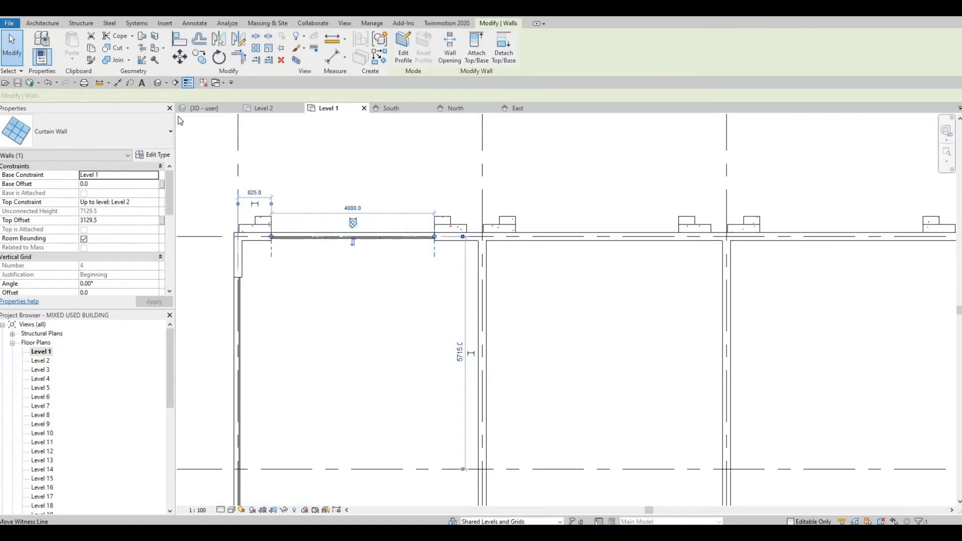
scroll(426, 242, up, 2)
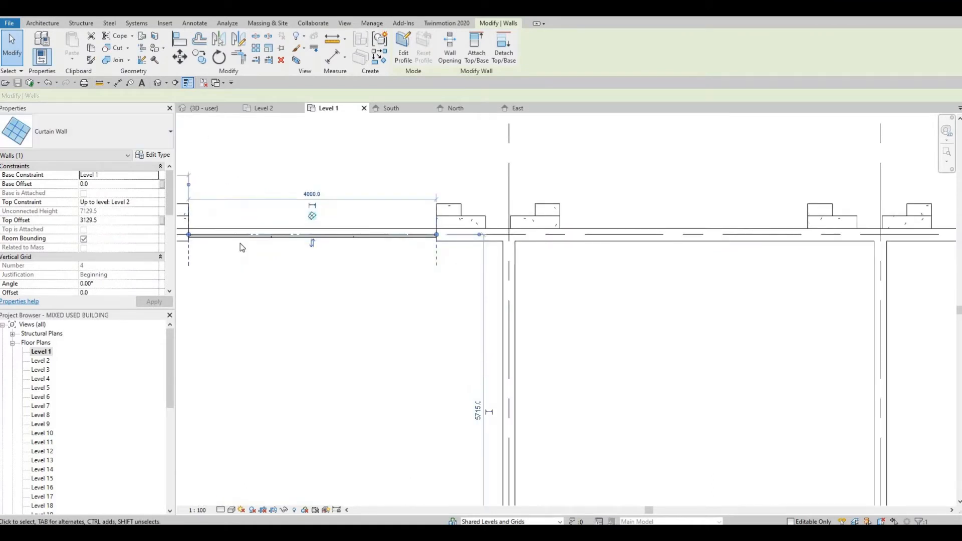
key(Escape)
key(Tab)
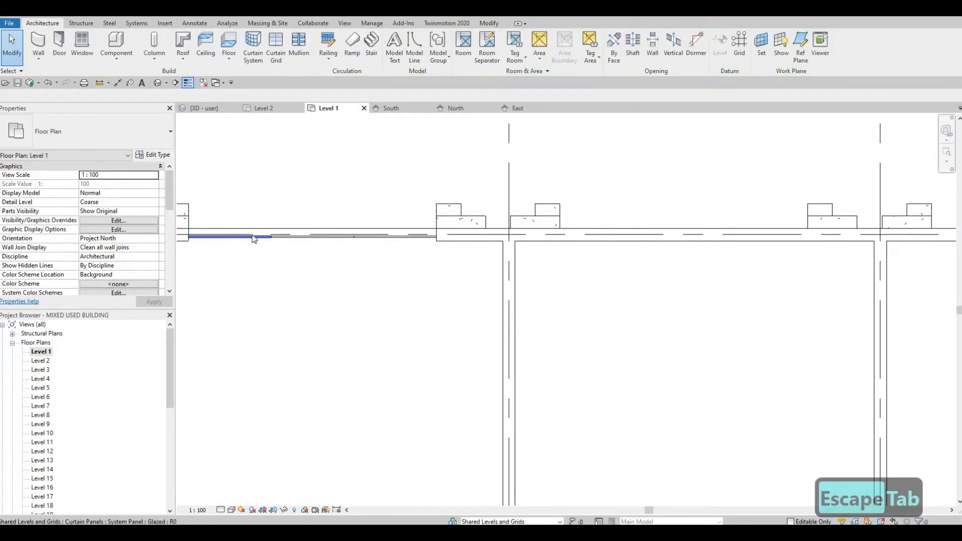
key(Escape)
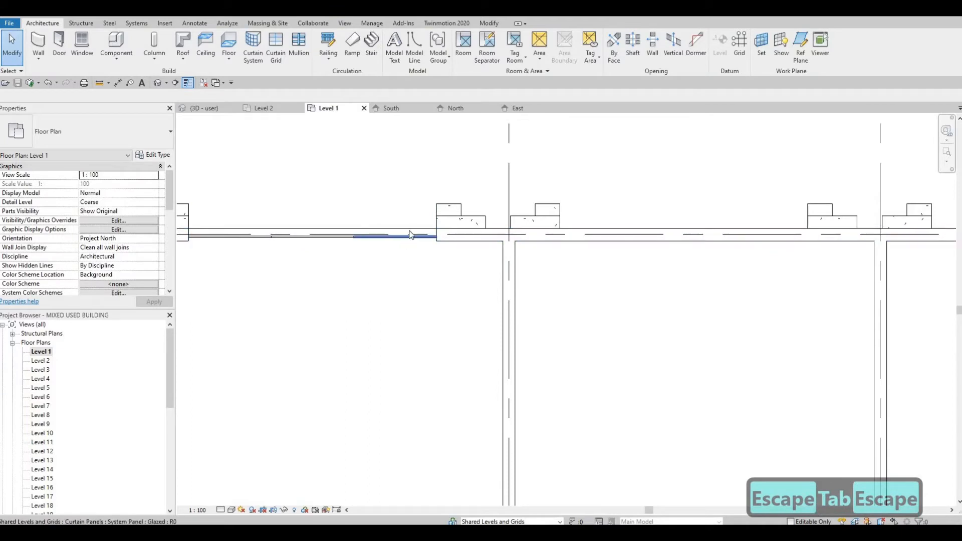
key(Tab)
key(Escape)
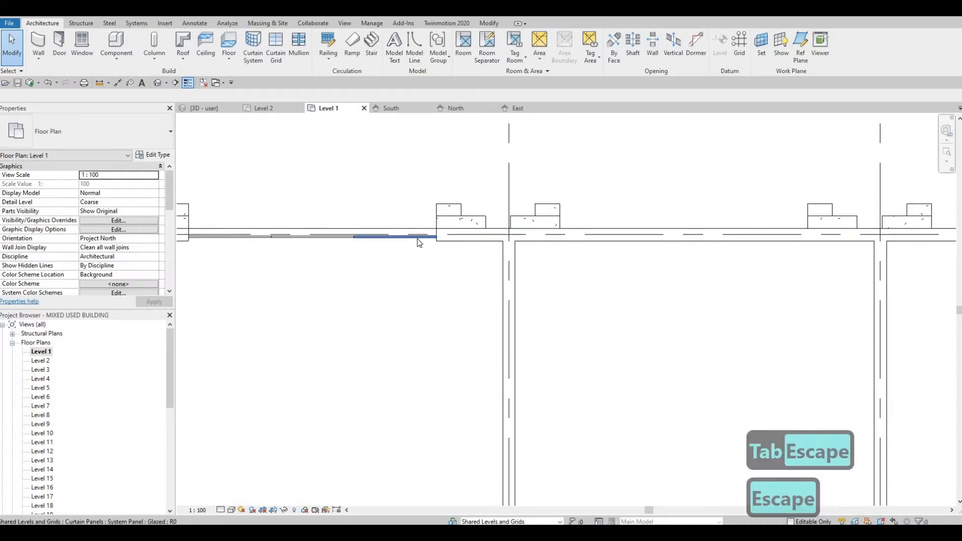
Copy the entrance curtain wall with its layered frames into the neighbouring ground-floor bays, about 6000 mm apart
scroll(372, 223, up, 2)
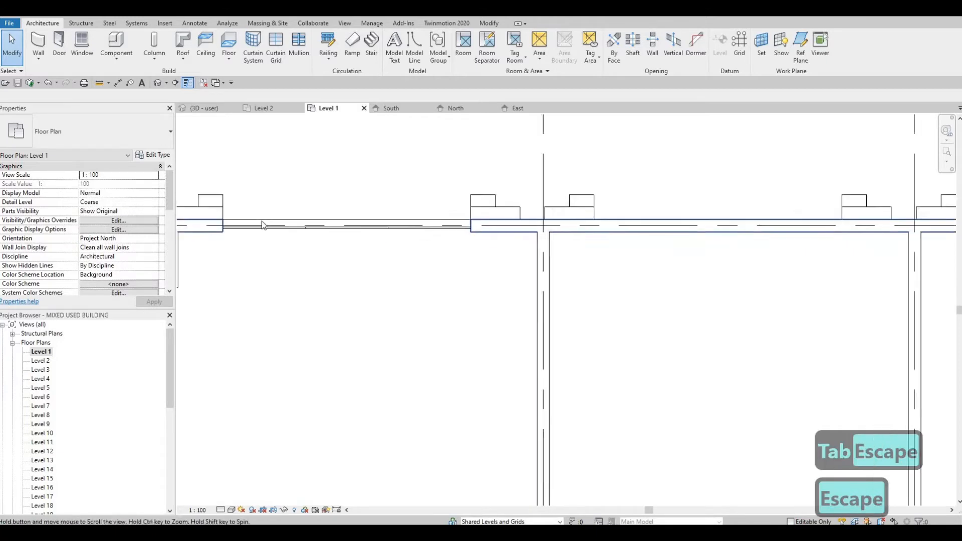
scroll(260, 225, up, 1)
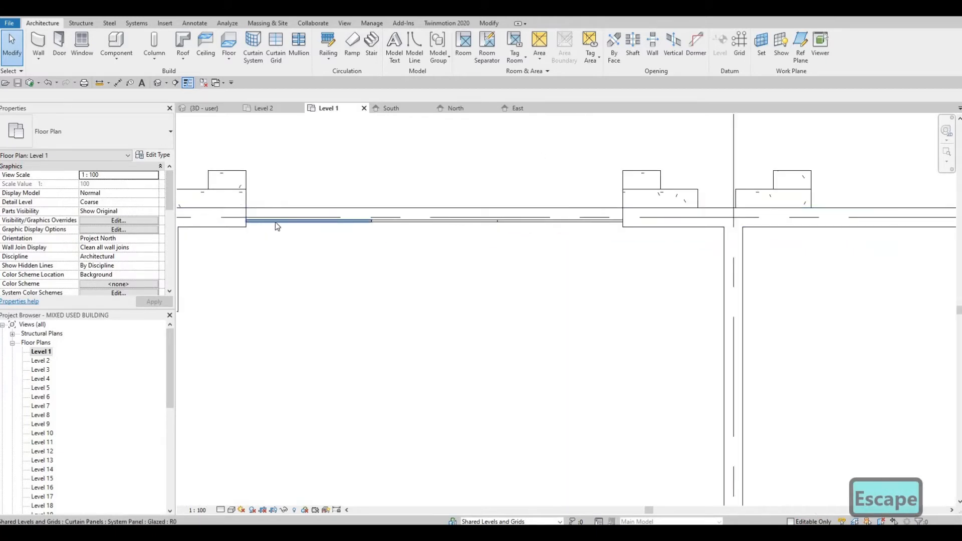
scroll(311, 230, down, 2)
scroll(247, 219, up, 3)
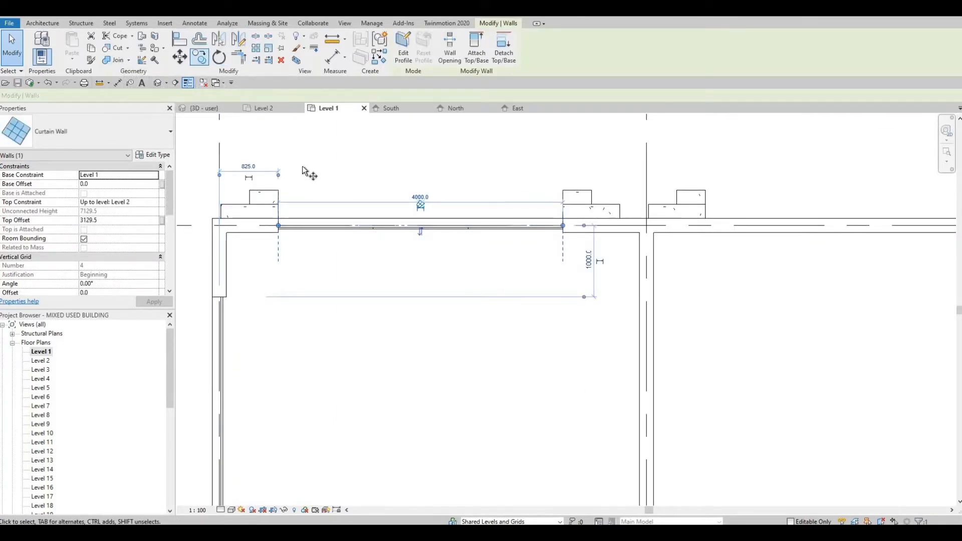
key(m)
key(v)
click(278, 189)
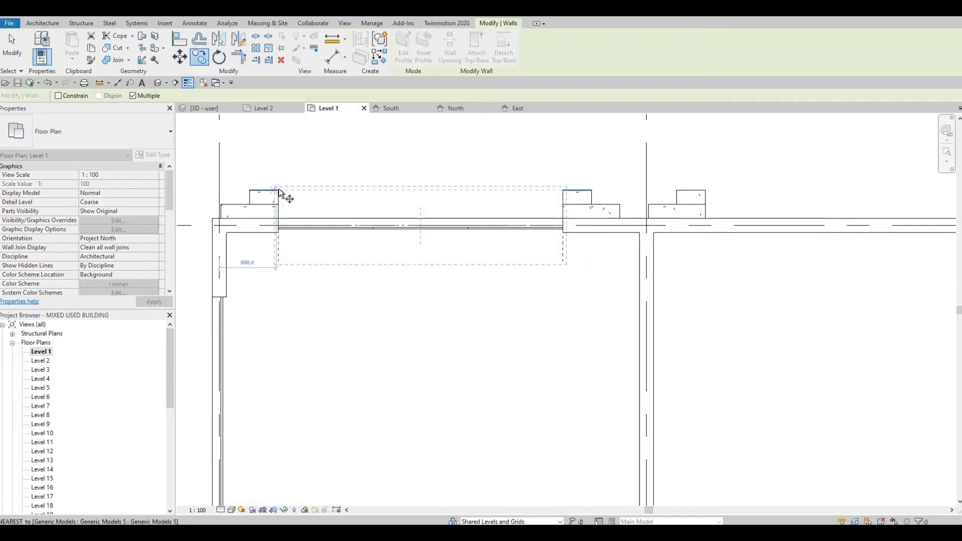
click(705, 191)
middle_drag(701, 226, 222, 211)
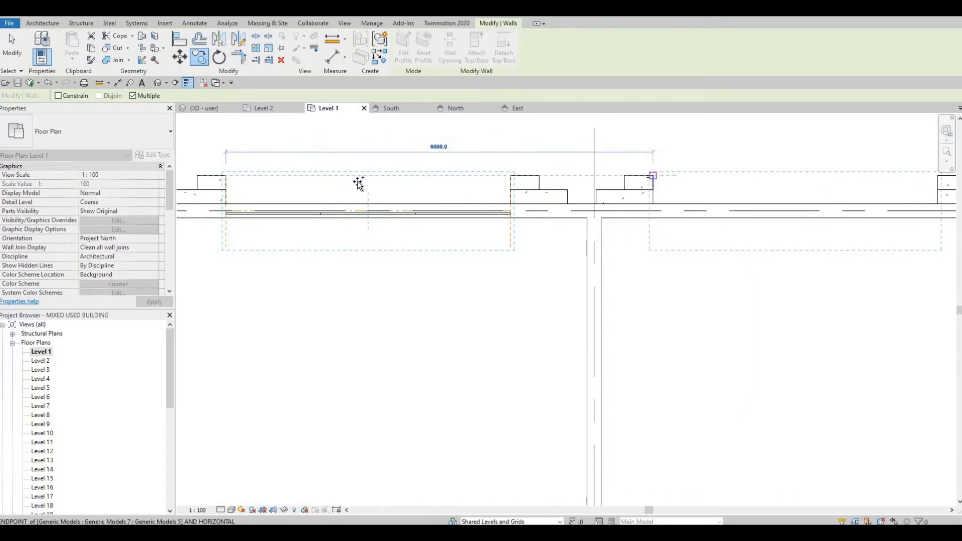
middle_drag(358, 183, 245, 189)
click(646, 159)
middle_drag(661, 193, 260, 222)
click(667, 186)
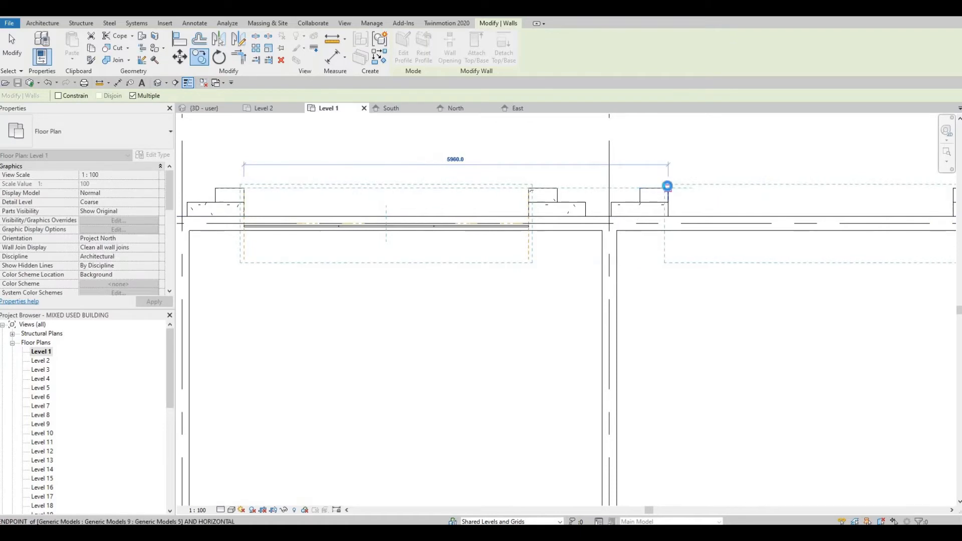
scroll(729, 205, down, 2)
middle_drag(729, 204, 545, 171)
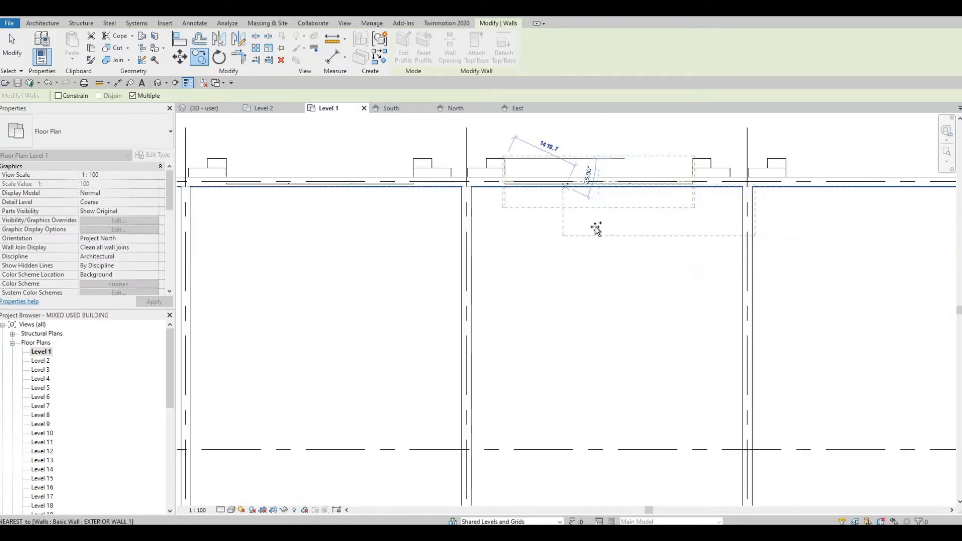
middle_drag(703, 195, 603, 213)
scroll(681, 177, up, 2)
click(677, 178)
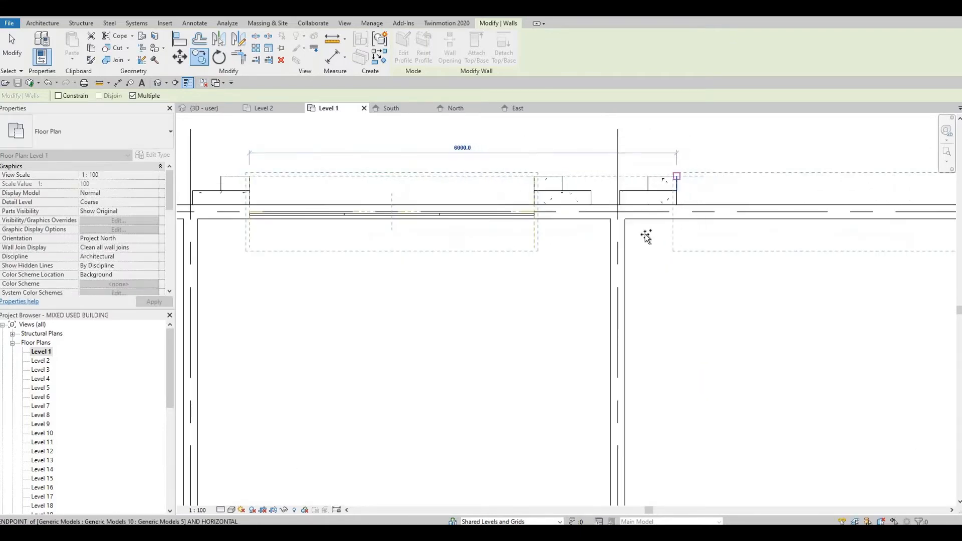
middle_drag(646, 237, 568, 228)
scroll(505, 215, down, 3)
key(Escape)
key(Escape)
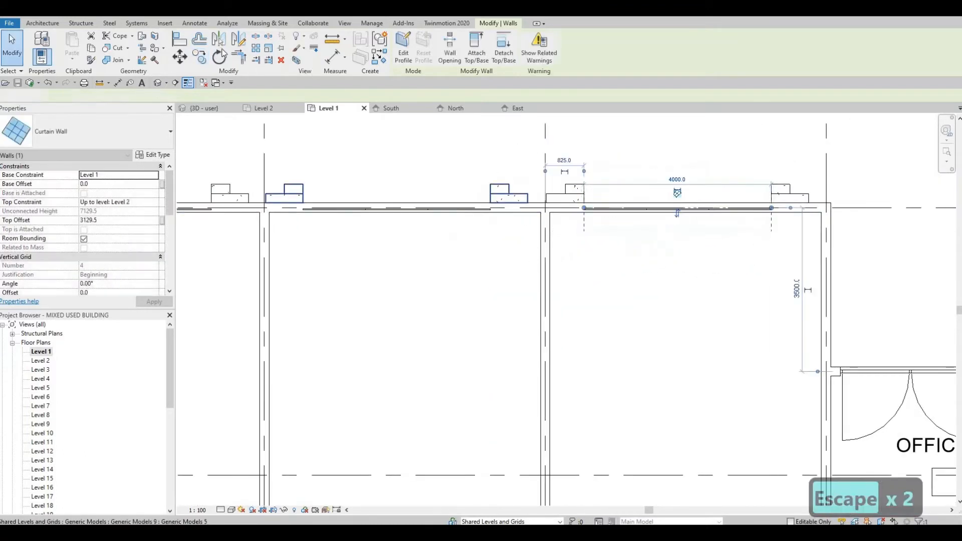
Cut the exterior wall with the entrance curtain walls in the Level 1 plan using Cut Geometry
click(489, 24)
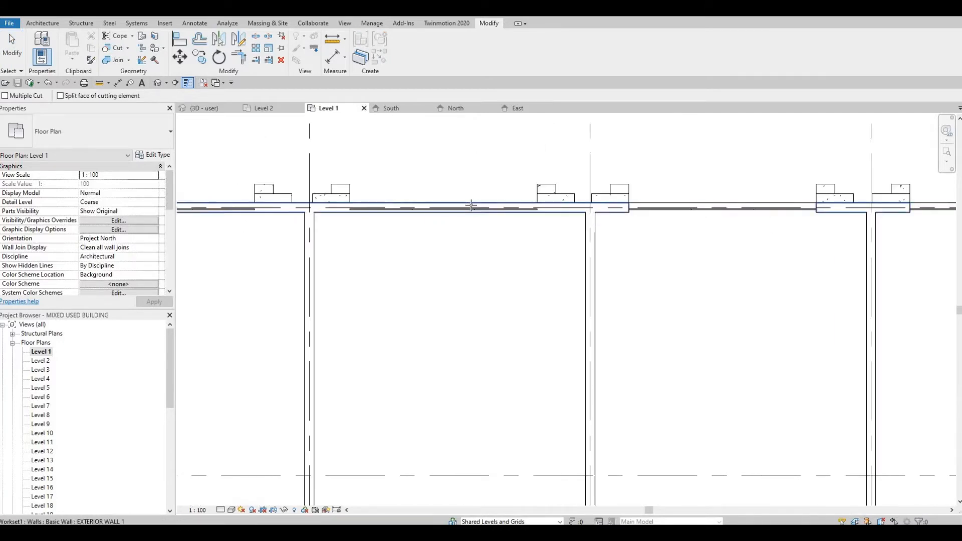
click(460, 210)
click(367, 223)
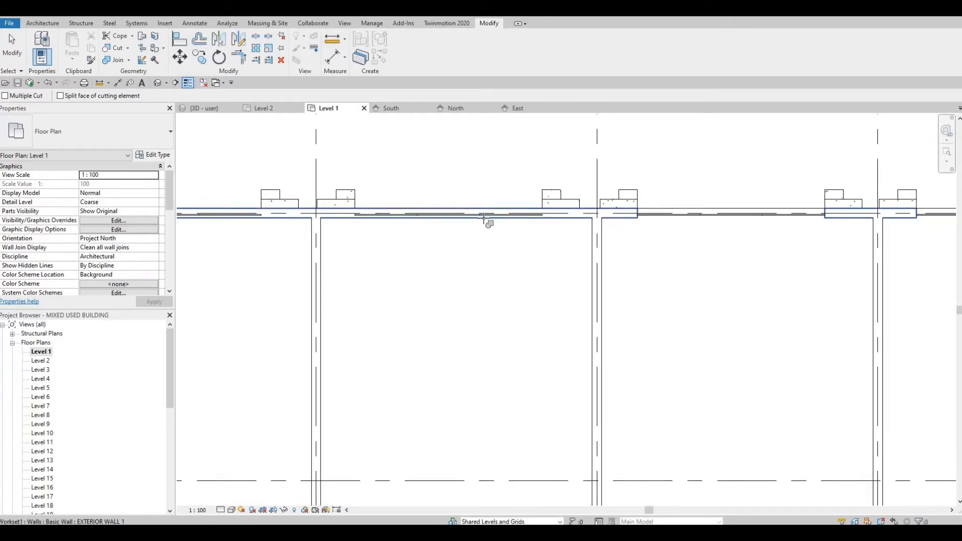
click(484, 216)
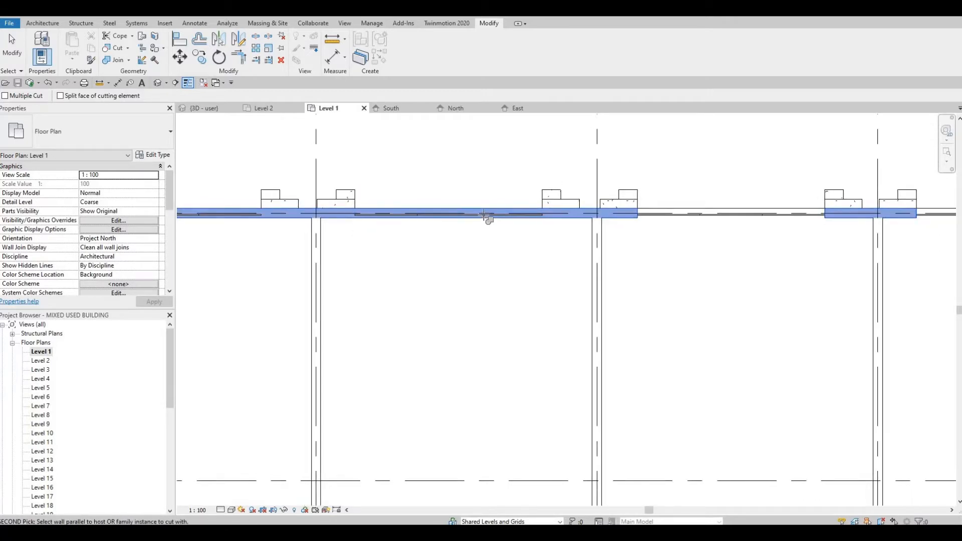
click(583, 224)
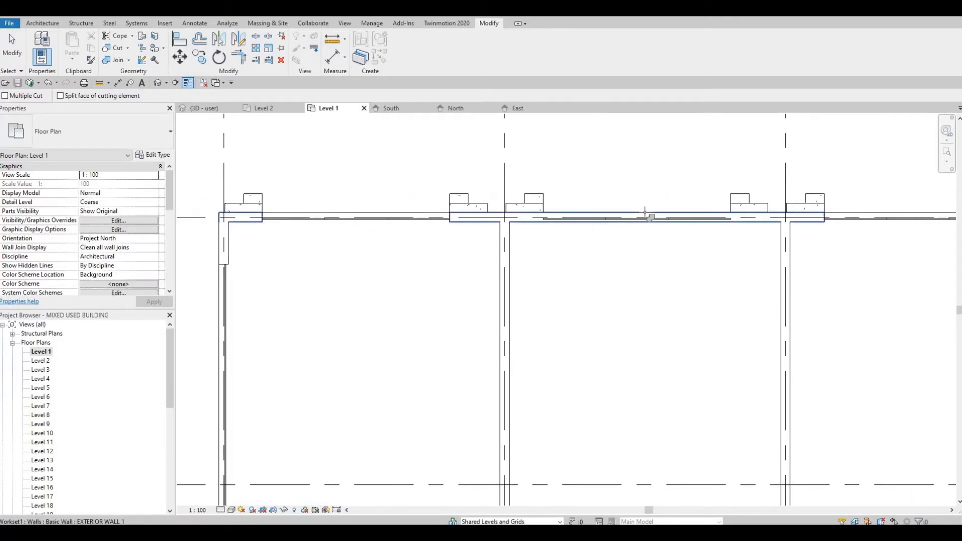
click(647, 223)
click(574, 211)
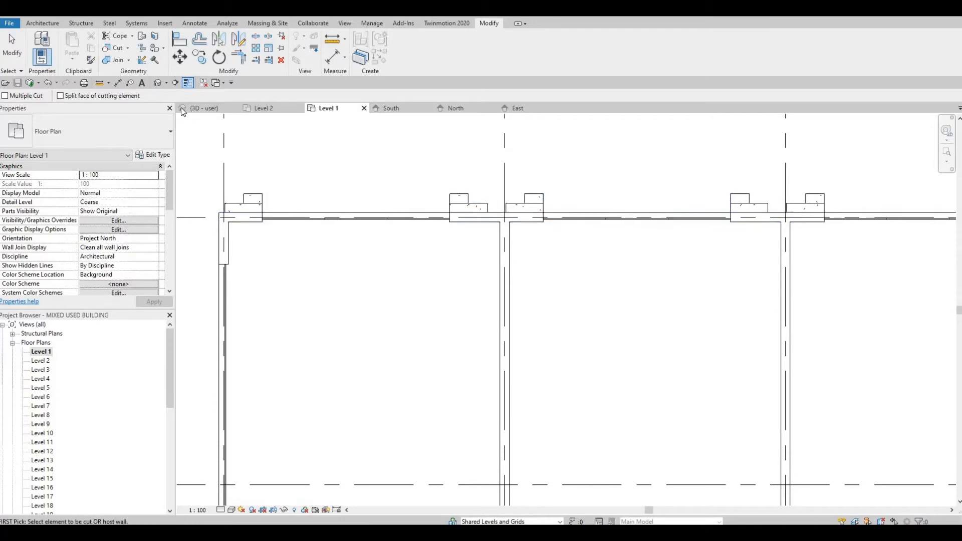
key(Escape)
key(Escape)
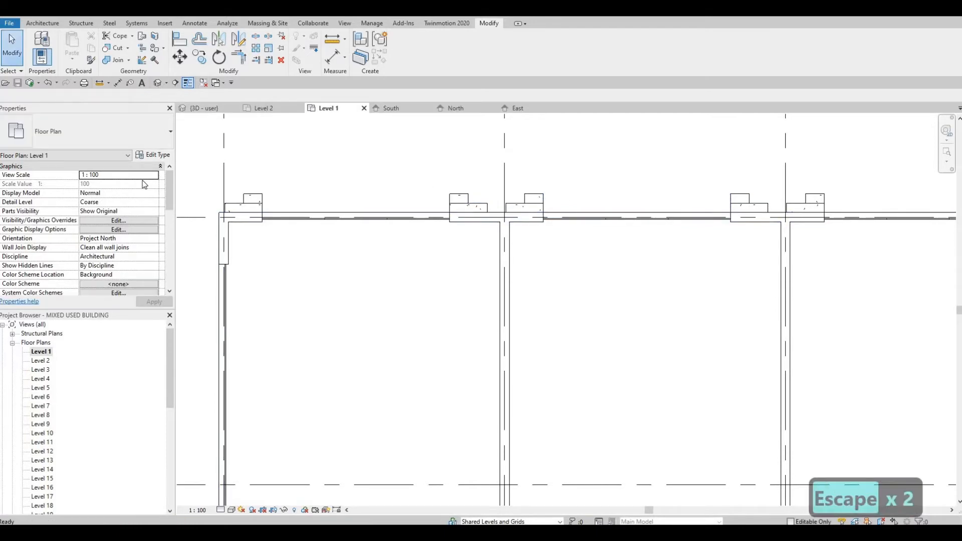
In the North elevation, cut the exterior wall with each copied entrance curtain wall using Cut Geometry
click(456, 109)
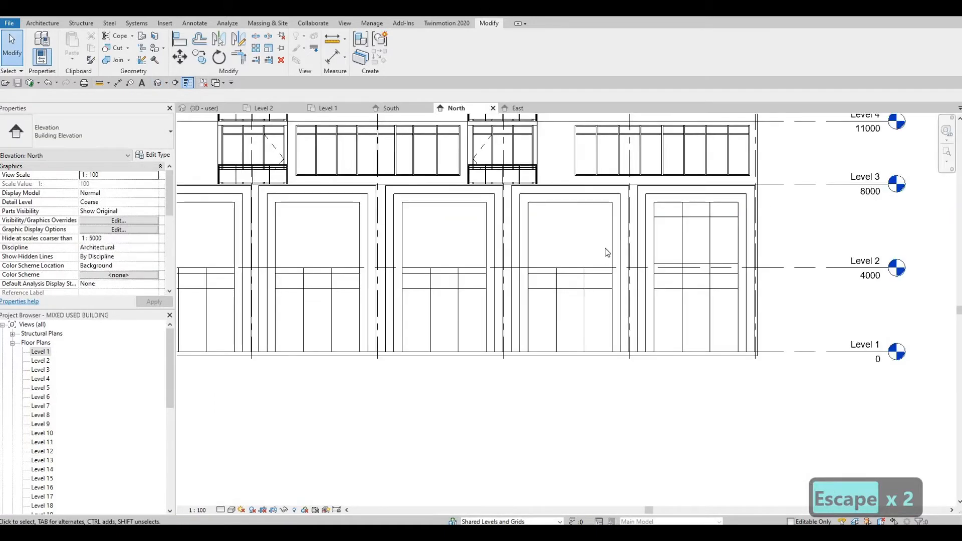
scroll(607, 252, up, 2)
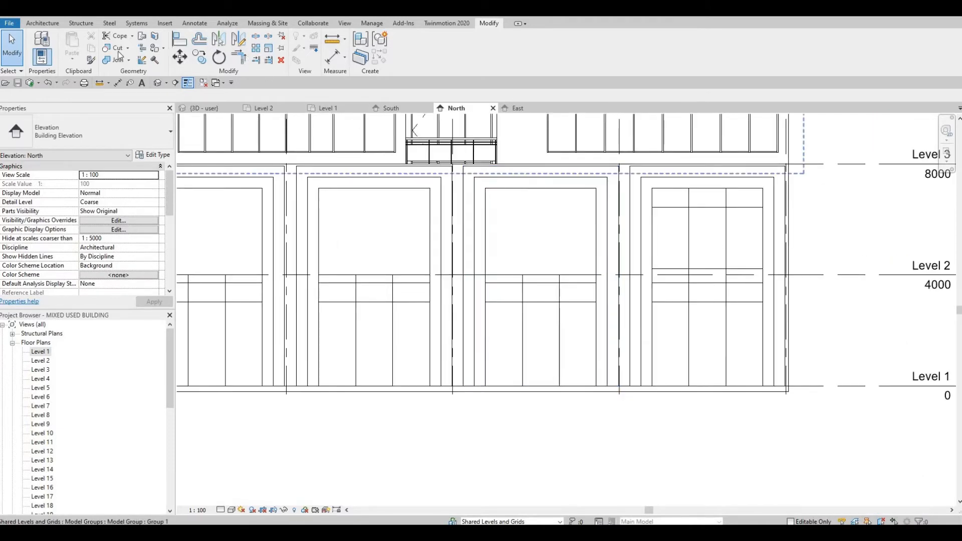
key(c)
key(g)
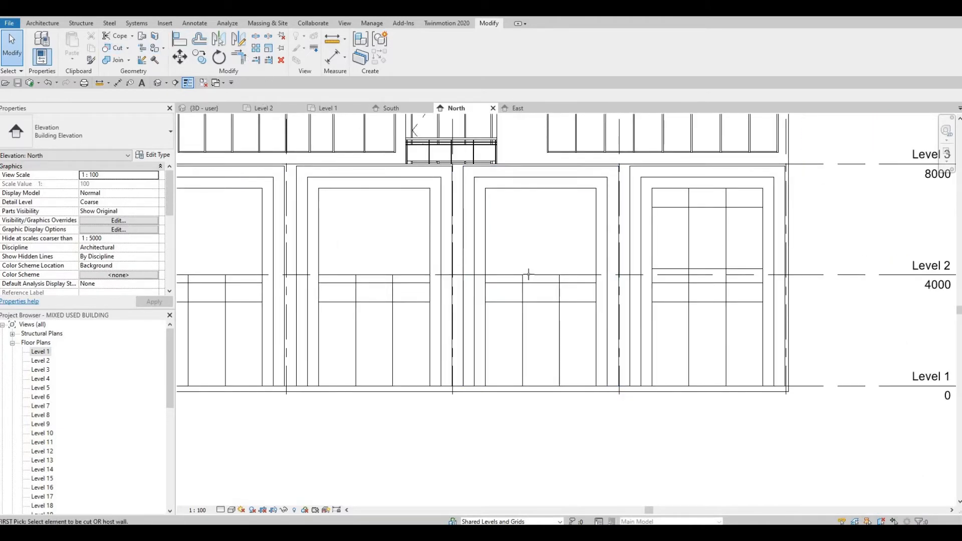
click(542, 278)
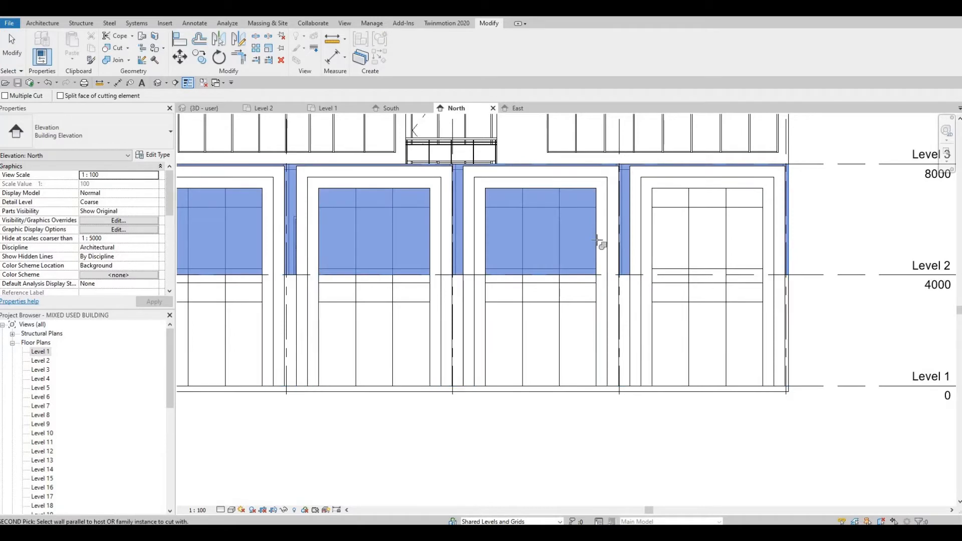
click(536, 259)
middle_drag(401, 273, 516, 267)
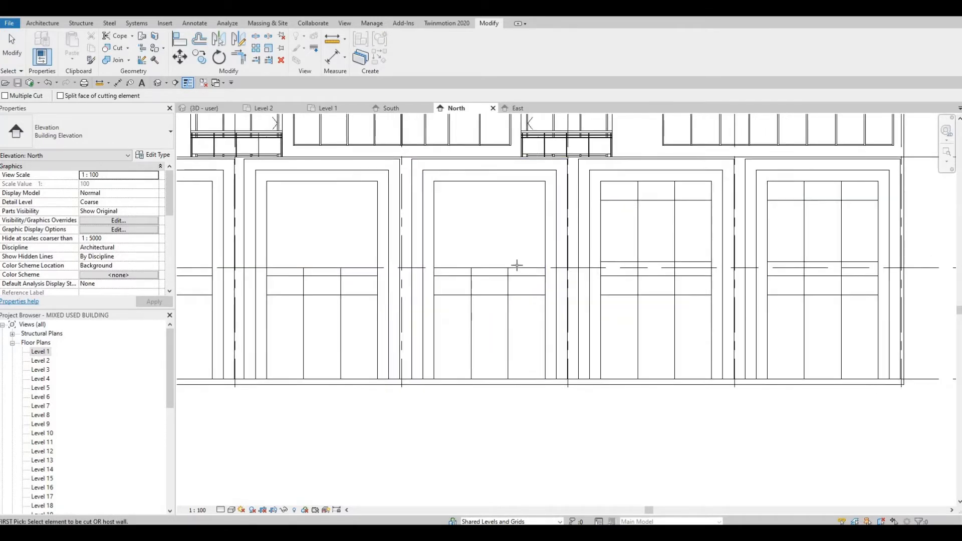
click(546, 230)
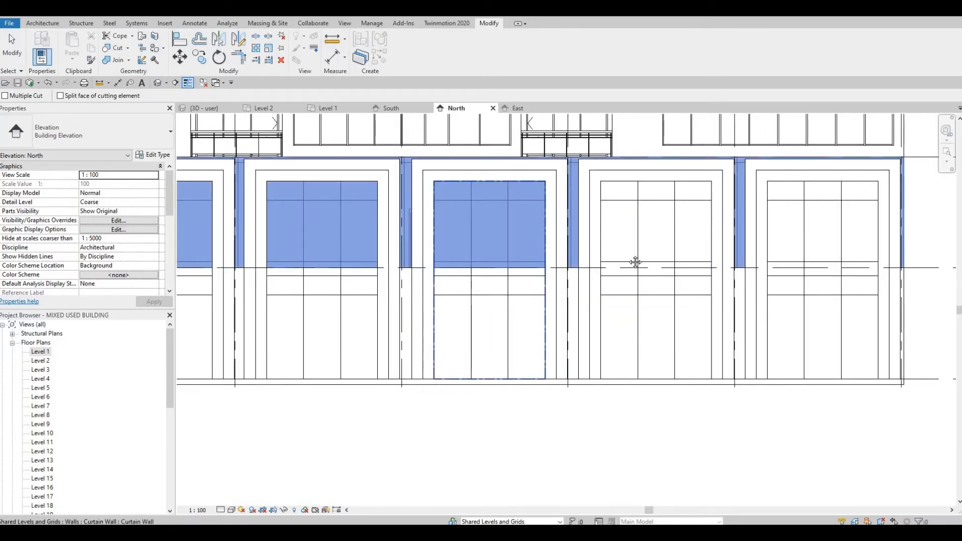
middle_drag(636, 262, 690, 261)
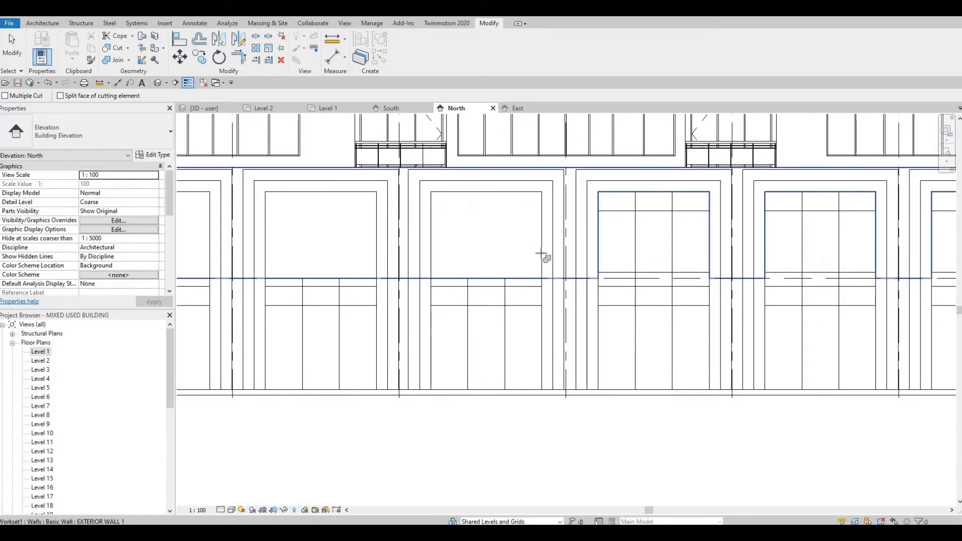
click(541, 254)
click(528, 277)
middle_drag(528, 277, 500, 279)
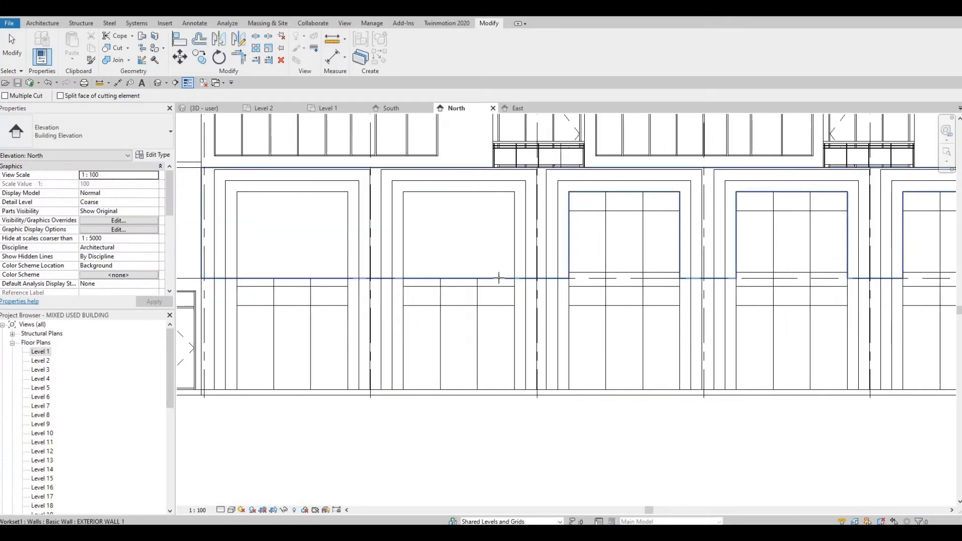
click(509, 252)
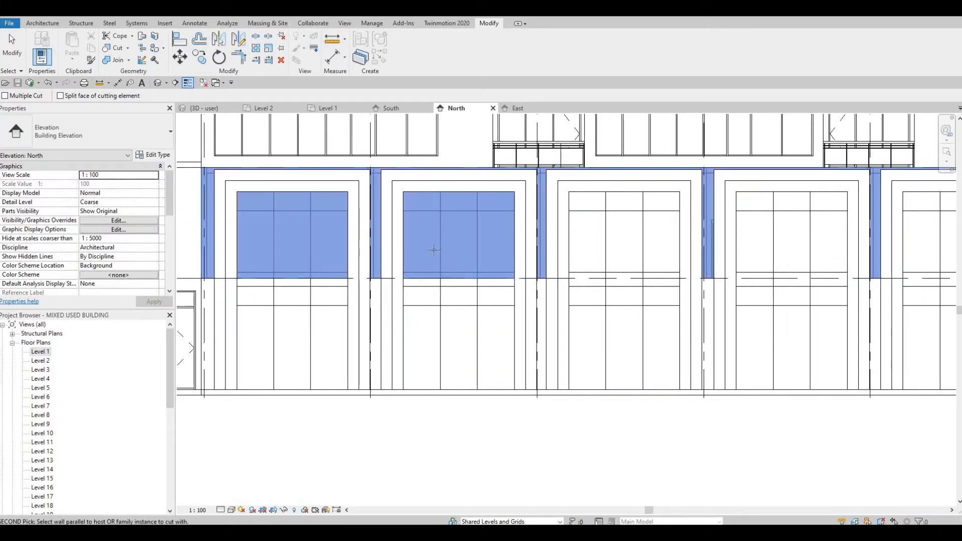
click(459, 252)
middle_drag(380, 273, 474, 277)
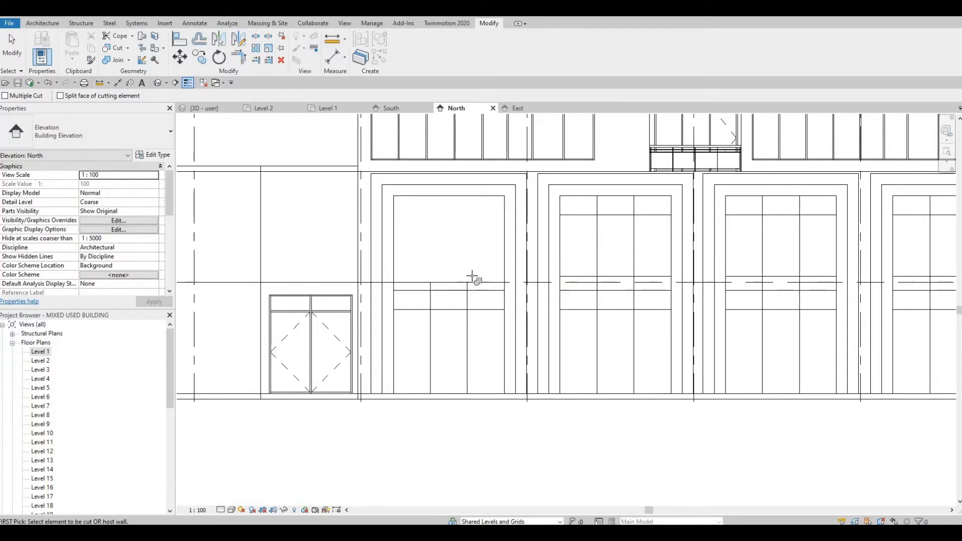
click(505, 242)
click(394, 261)
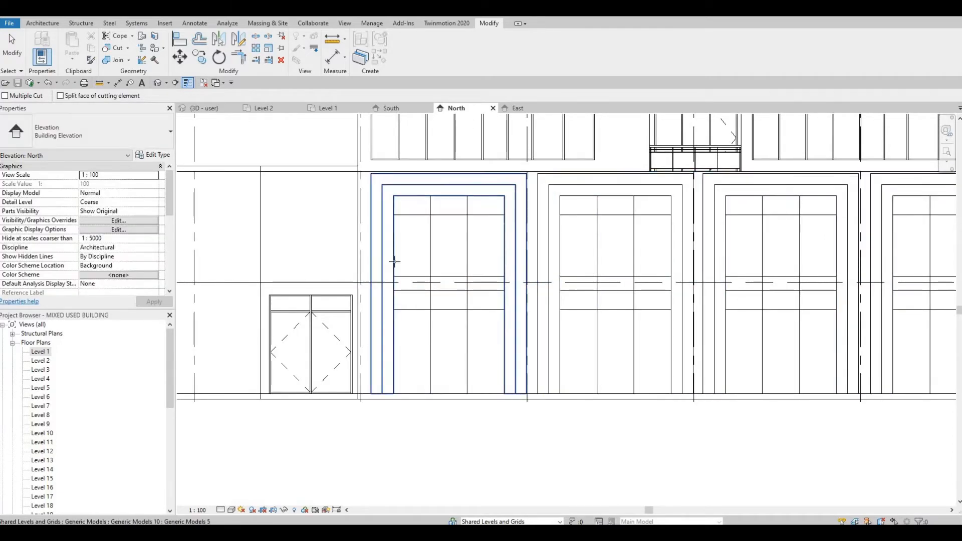
middle_drag(417, 167, 280, 166)
scroll(281, 166, down, 1)
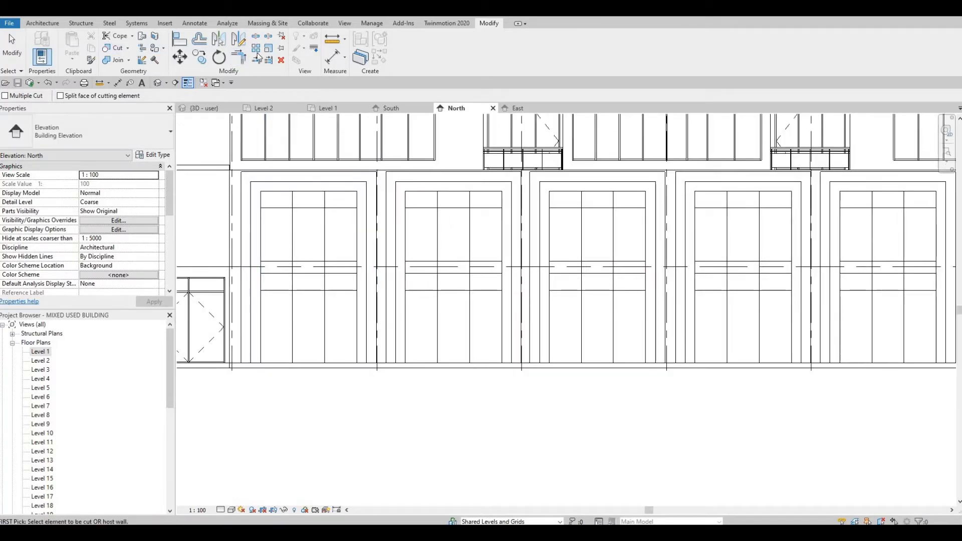
Place 50mm x 65mm rectangular mullions on all grid lines of each entrance curtain wall
click(43, 23)
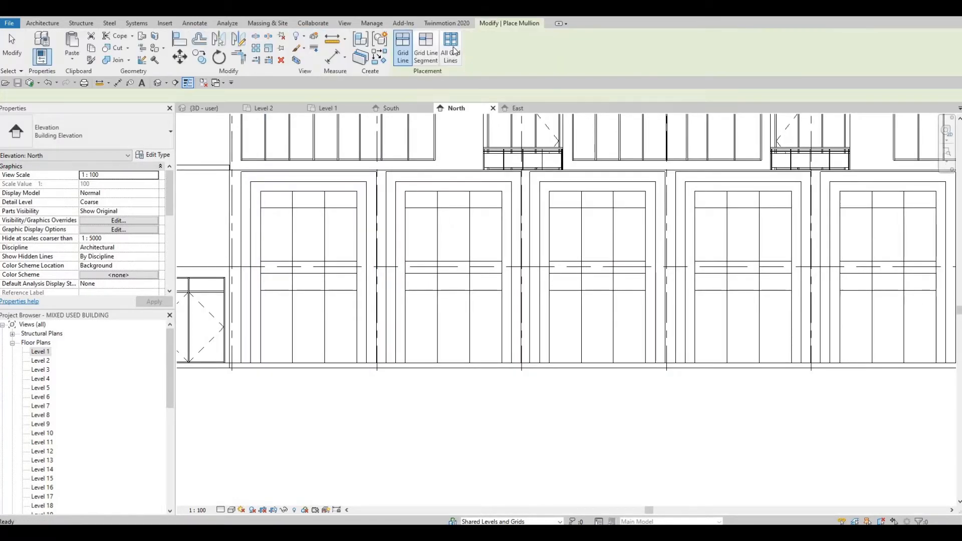
click(358, 250)
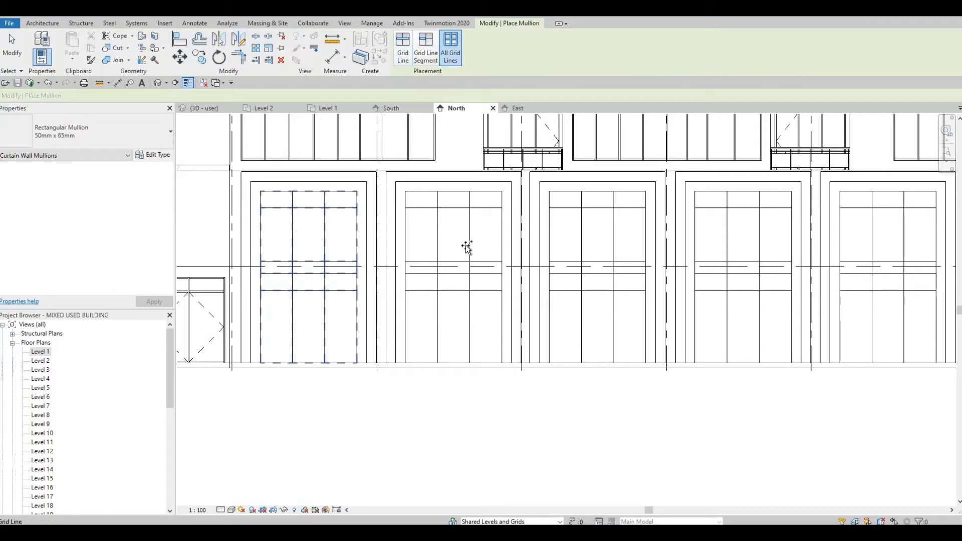
click(469, 243)
click(583, 244)
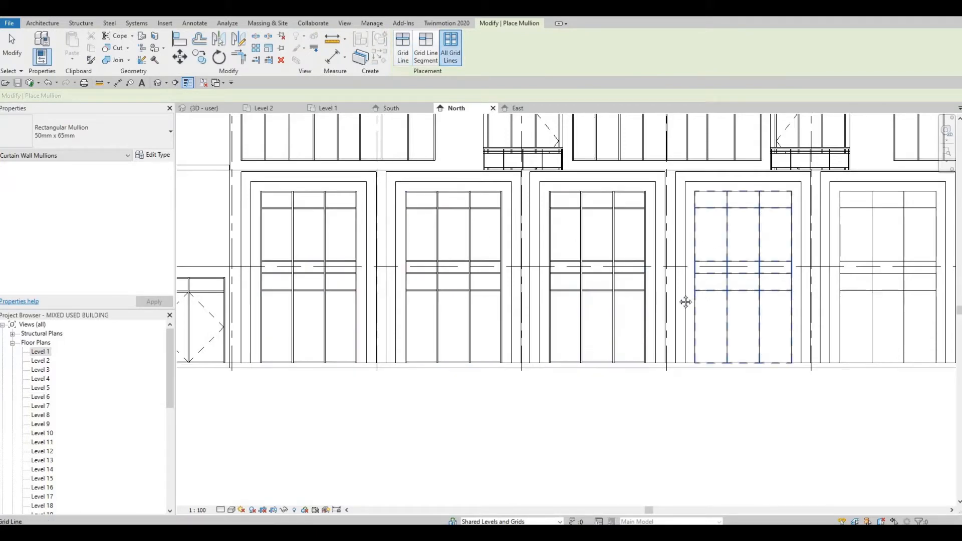
middle_drag(668, 260, 406, 270)
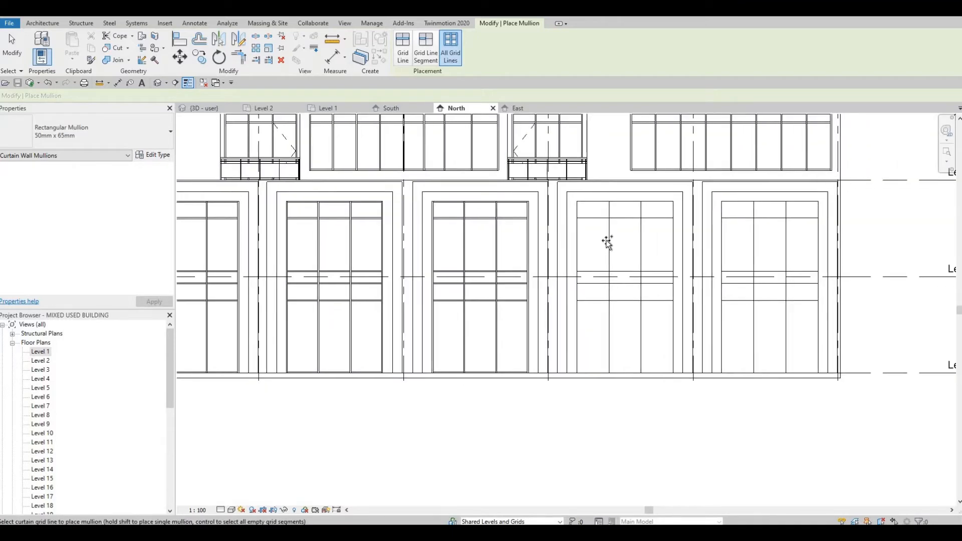
click(673, 261)
click(722, 323)
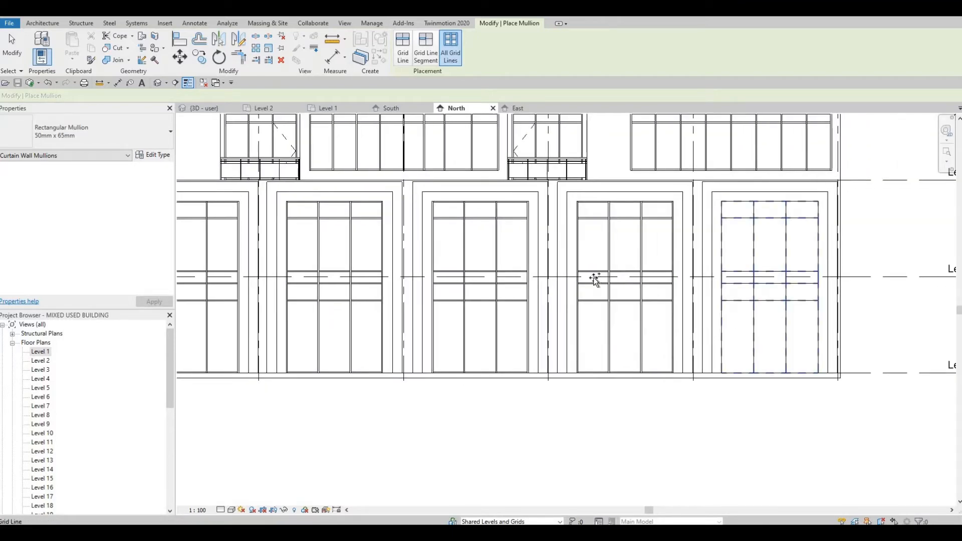
key(Escape)
key(Escape)
key(Escape)
Swap the central lower glazed panel of the end entrance curtain wall for an M_Door-Curtain-Wall-Single-Glass door
scroll(694, 303, up, 3)
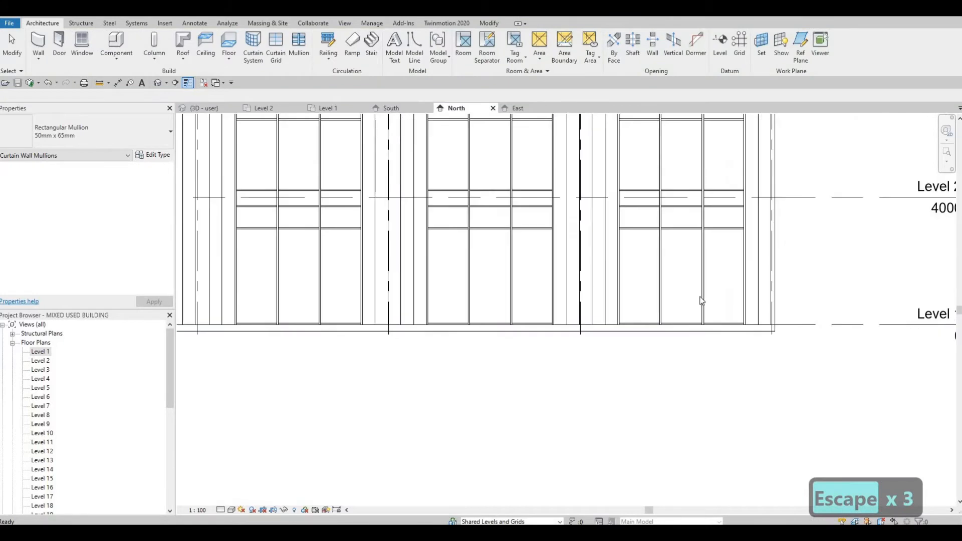
key(Tab)
key(Tab)
key(Tab)
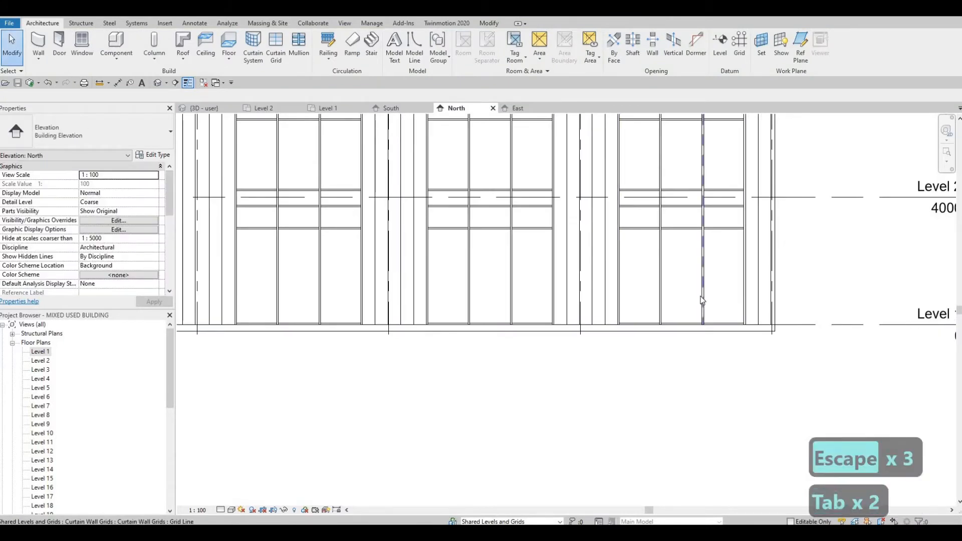
click(701, 291)
click(104, 127)
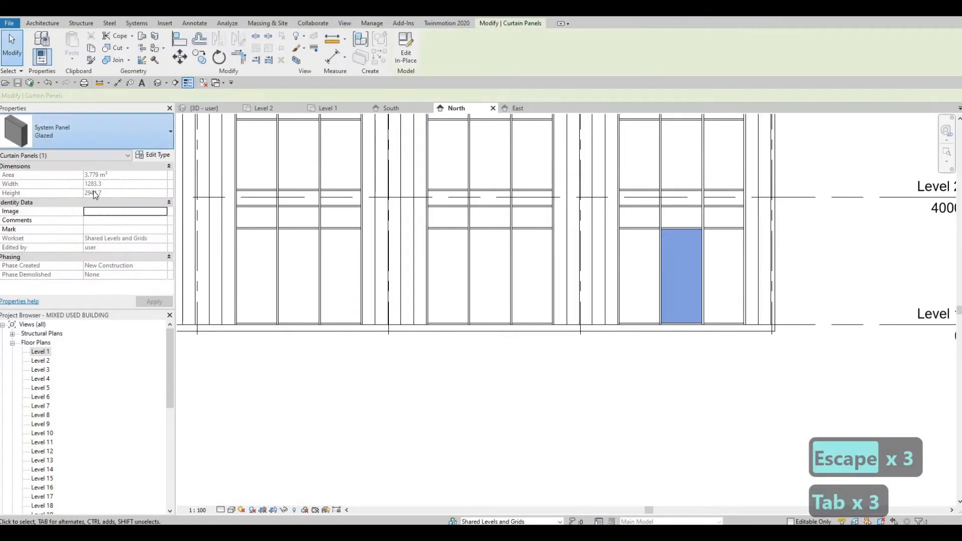
click(50, 257)
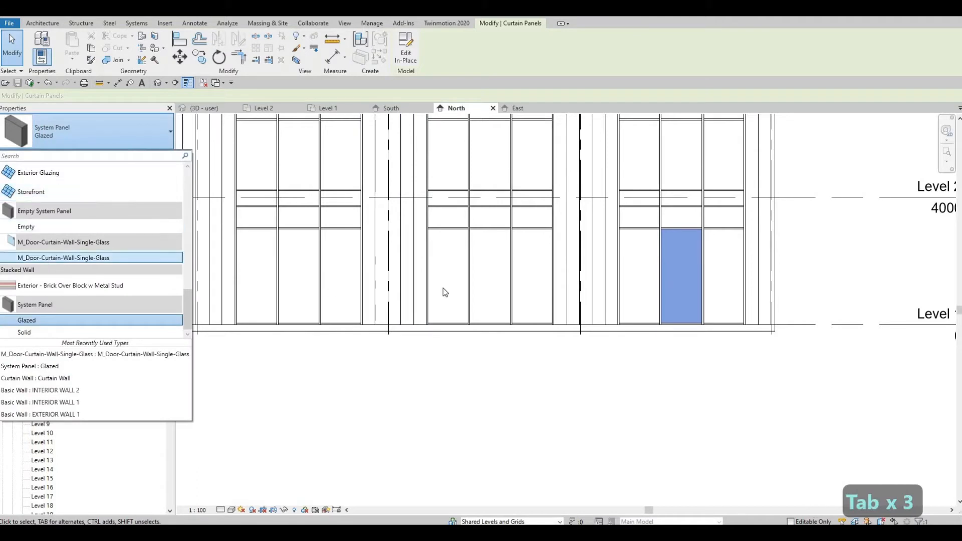
Swap the central lower panel of the second entrance curtain wall for an M_Door-Curtain-Wall-Single-Glass door
key(Tab)
key(Tab)
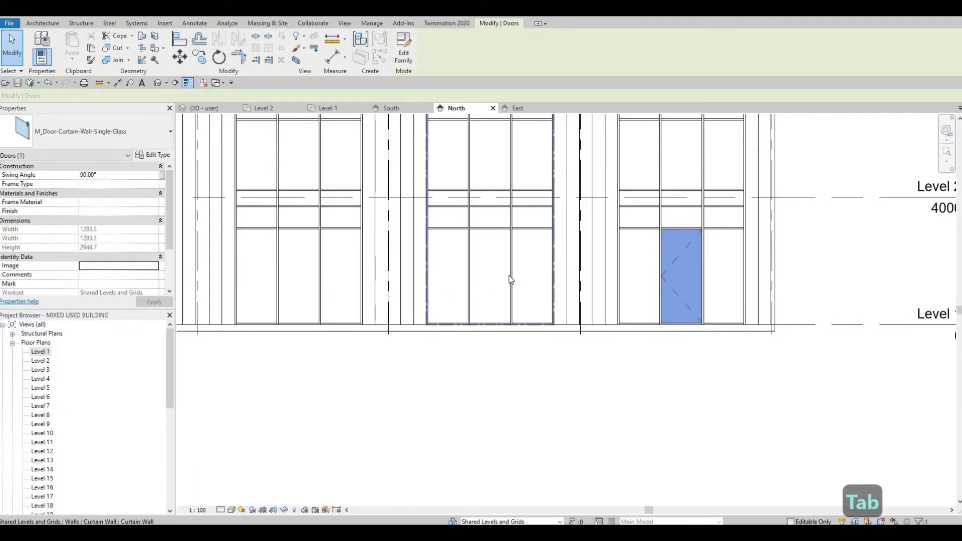
key(Tab)
click(511, 280)
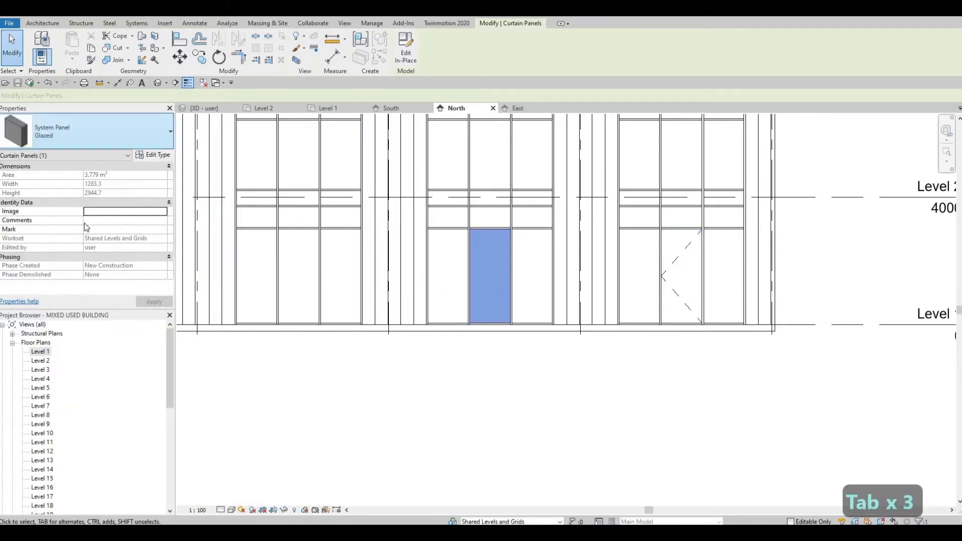
click(95, 132)
click(73, 260)
Replace the central lower panel of the third entrance curtain wall with the M_Door-Curtain-Wall-Single-Glass door type
middle_drag(317, 282, 525, 280)
key(Tab)
key(Tab)
key(Tab)
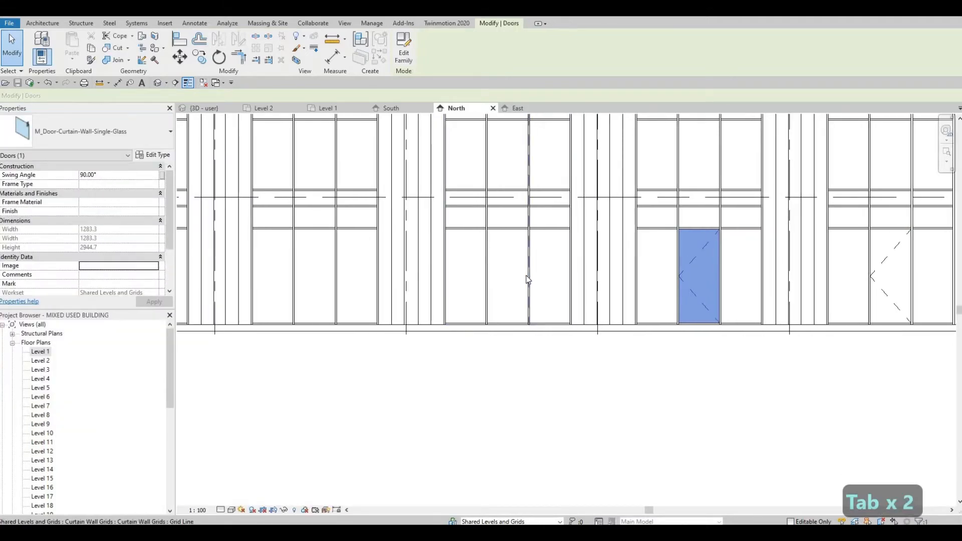
click(184, 173)
click(95, 132)
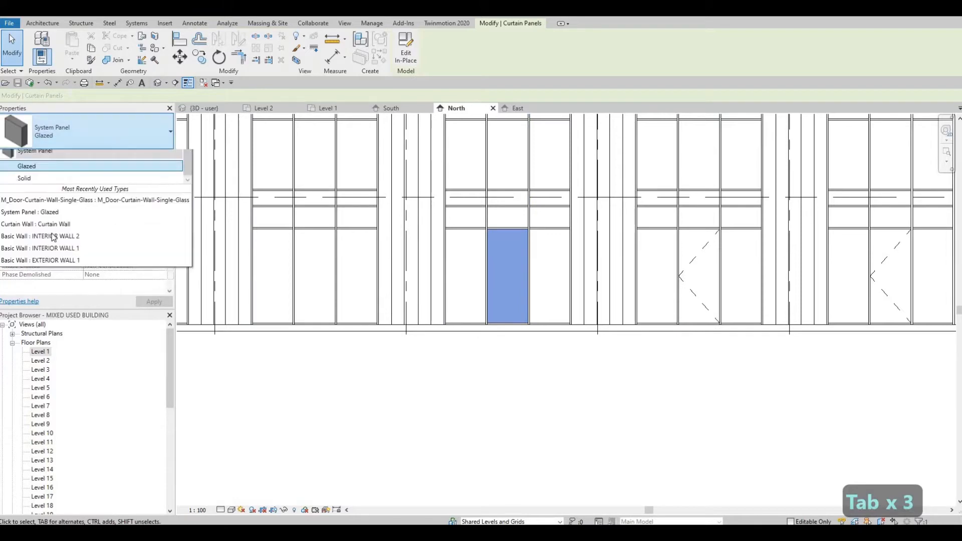
click(50, 258)
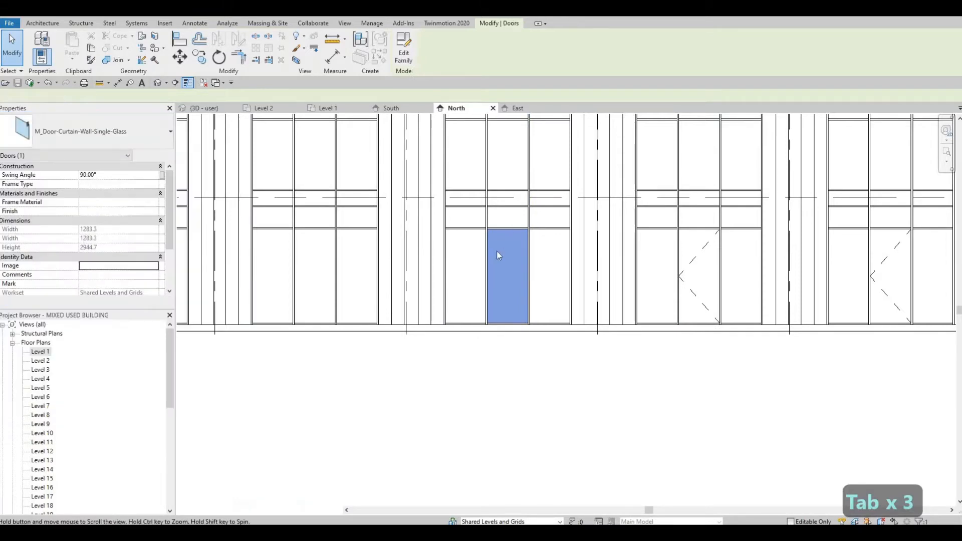
Replace the central lower panel of the fourth entrance curtain wall with an M_Door-Curtain-Wall-Single-Glass door
middle_drag(334, 263, 497, 256)
key(Tab)
key(Tab)
key(Tab)
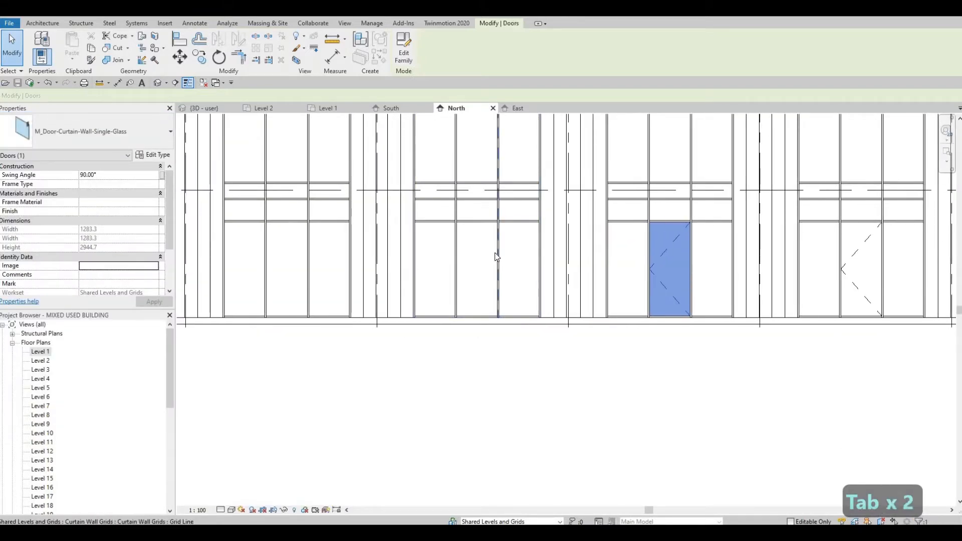
click(497, 257)
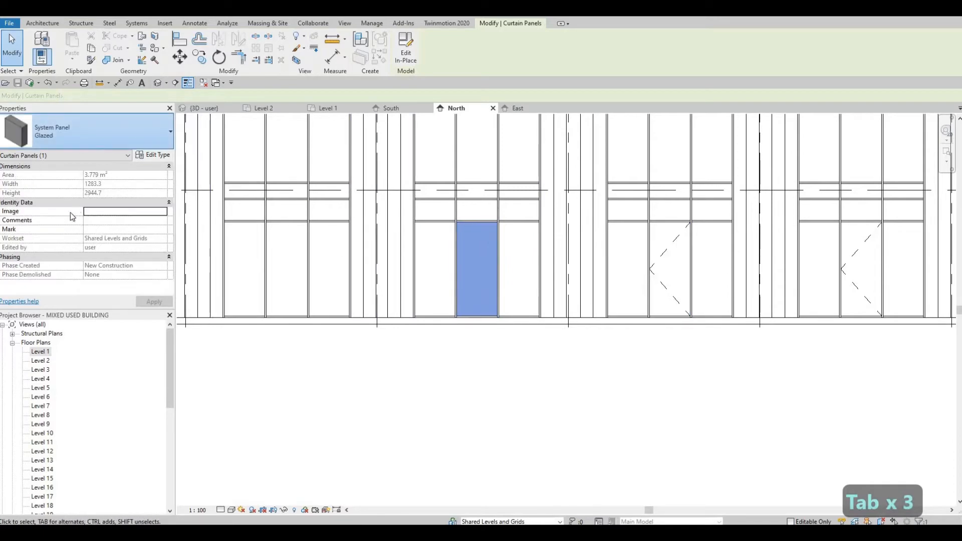
click(96, 132)
click(48, 259)
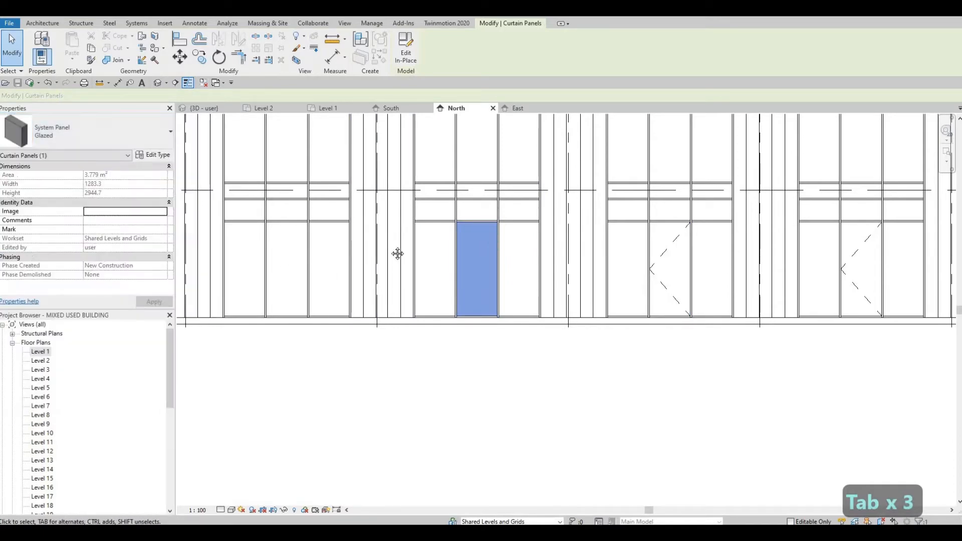
Change the central lower panel of the fifth entrance curtain wall to an M_Door-Curtain-Wall-Single-Glass door
middle_drag(318, 253, 448, 252)
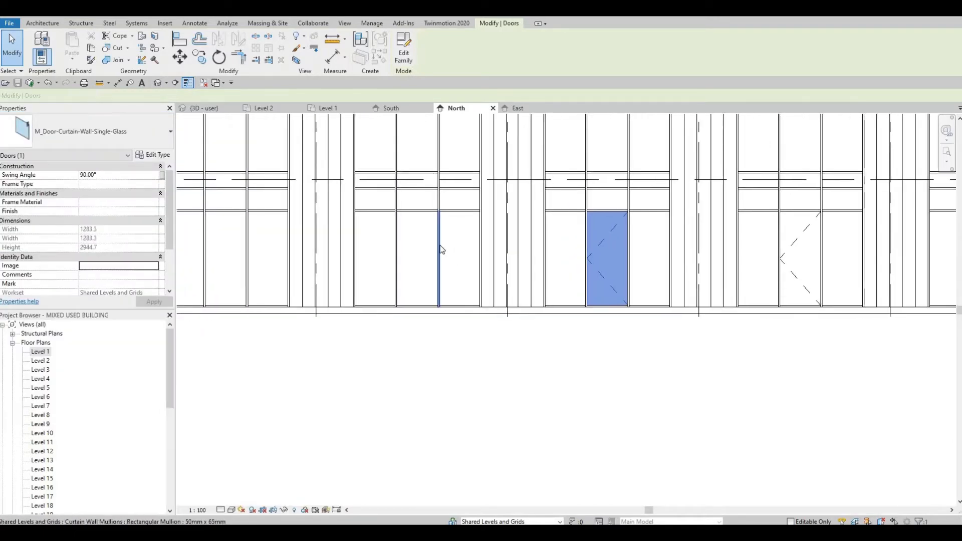
key(Tab)
key(Tab)
key(Tab)
click(417, 250)
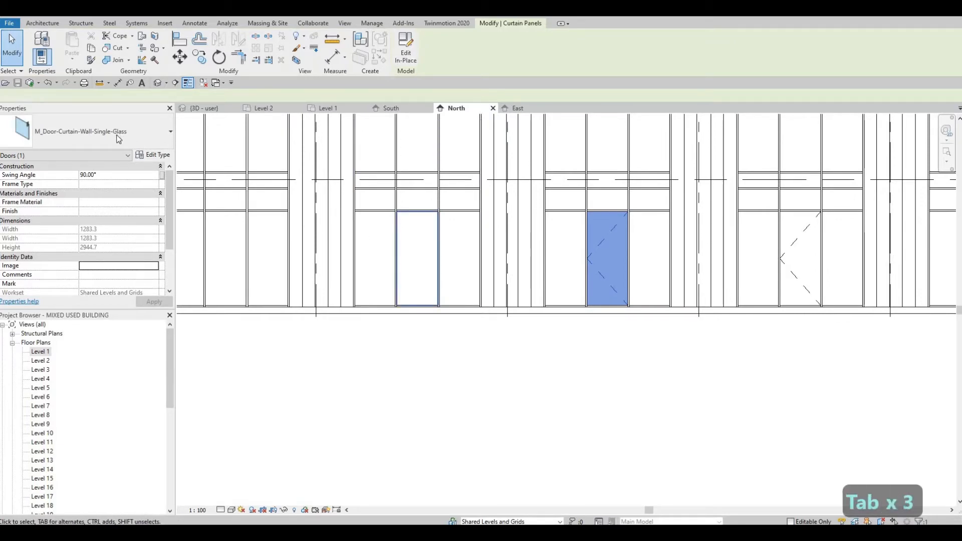
click(95, 131)
click(48, 258)
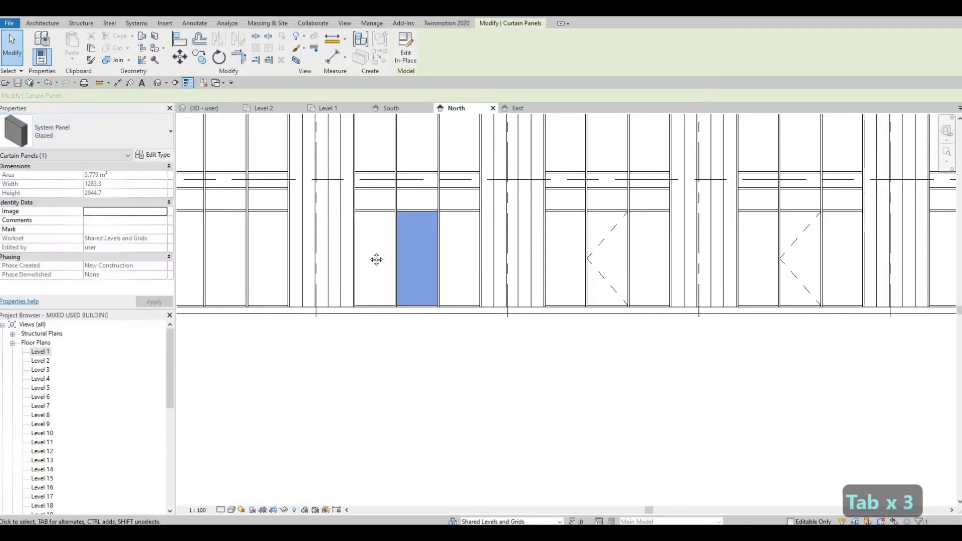
Change the central lower panel of the sixth entrance curtain wall to the M_Door-Curtain-Wall-Single-Glass door type
middle_drag(420, 255, 482, 246)
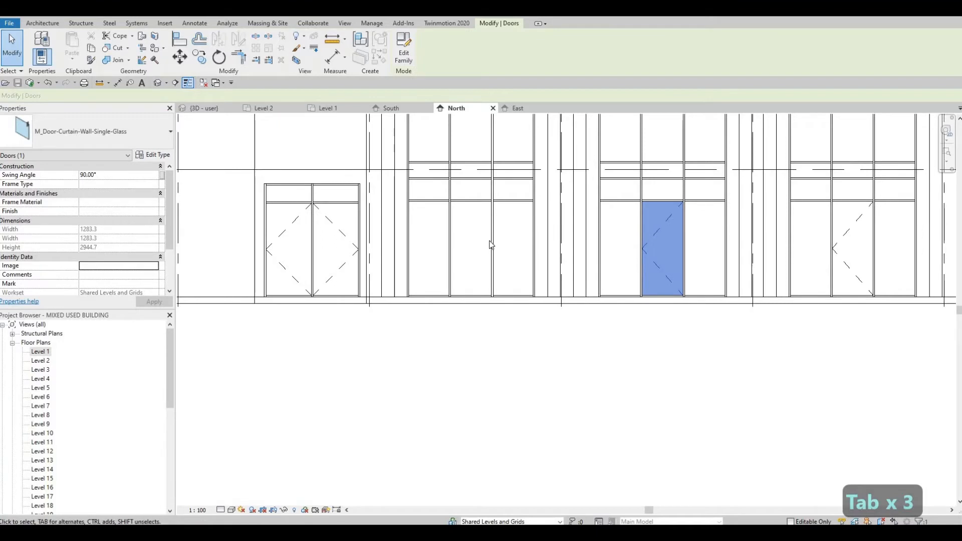
key(Tab)
key(Tab)
key(Tab)
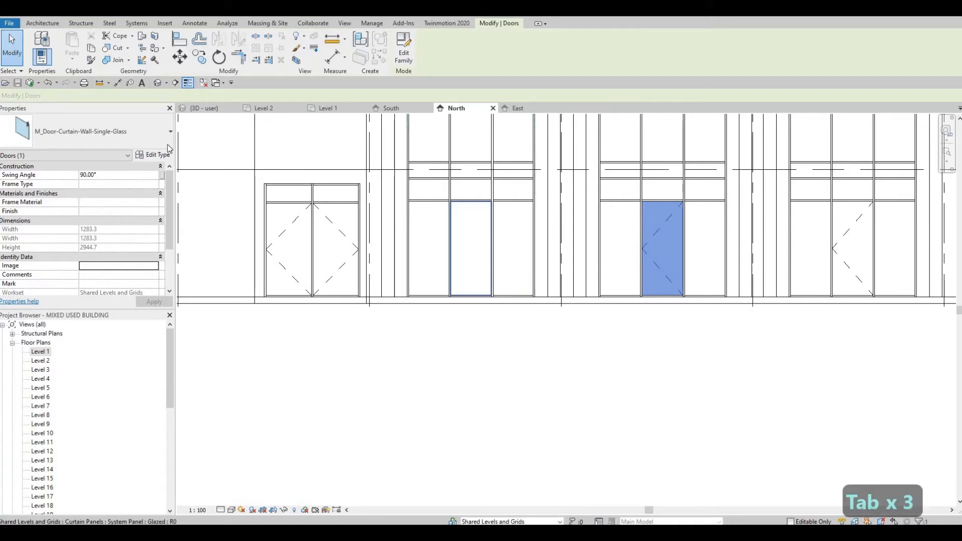
click(117, 139)
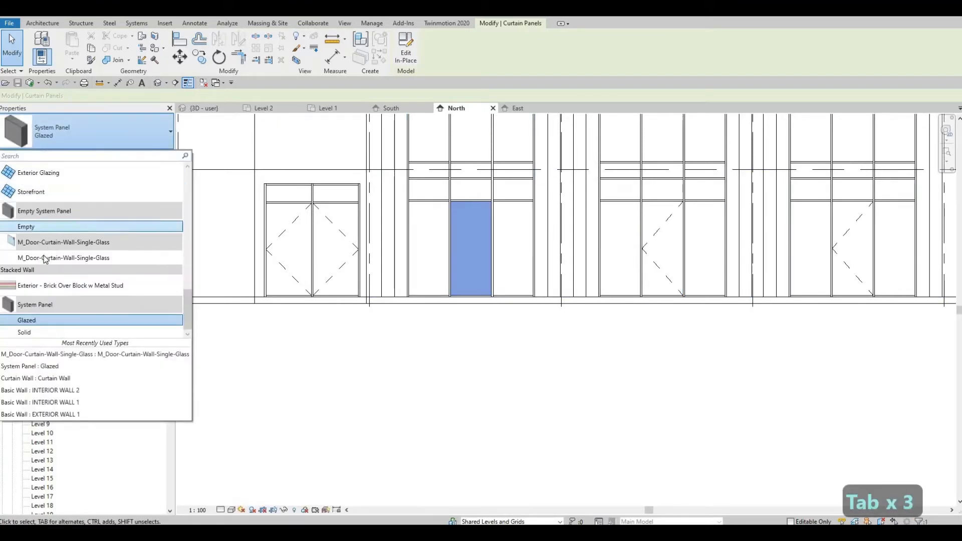
click(45, 258)
key(Escape)
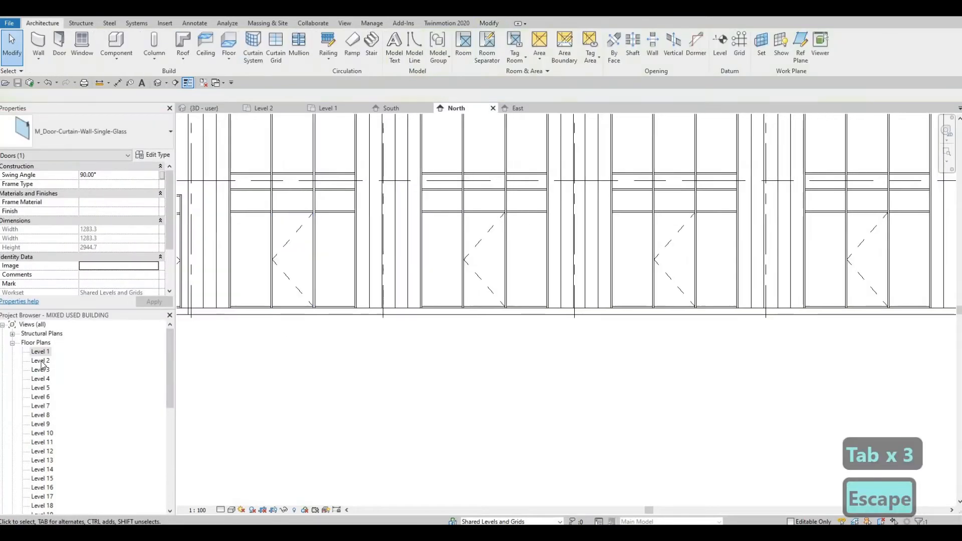
Review the new entrance doors in the Level 1 plan and the 3D view
key(Escape)
double_click(39, 353)
middle_drag(368, 270, 395, 248)
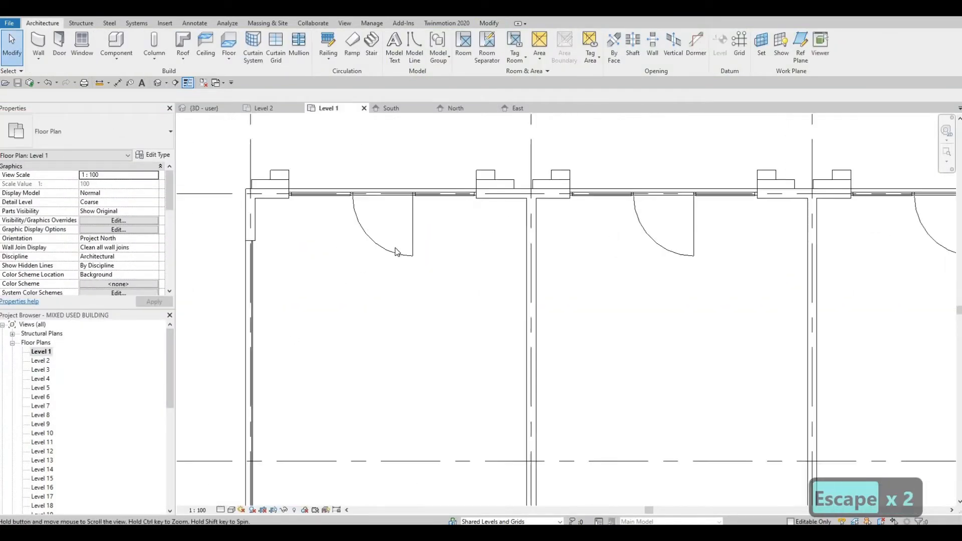
scroll(354, 286, down, 2)
scroll(470, 295, down, 5)
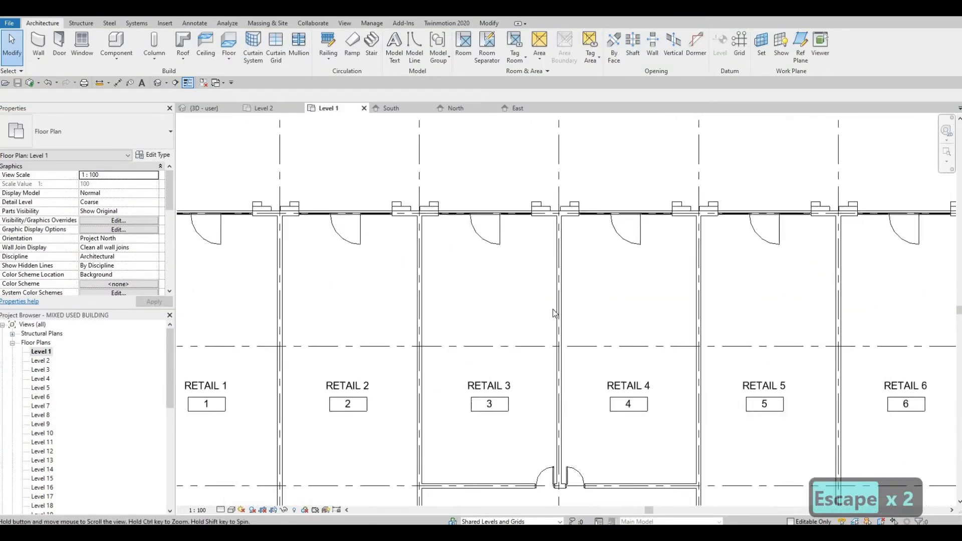
middle_drag(452, 374, 493, 351)
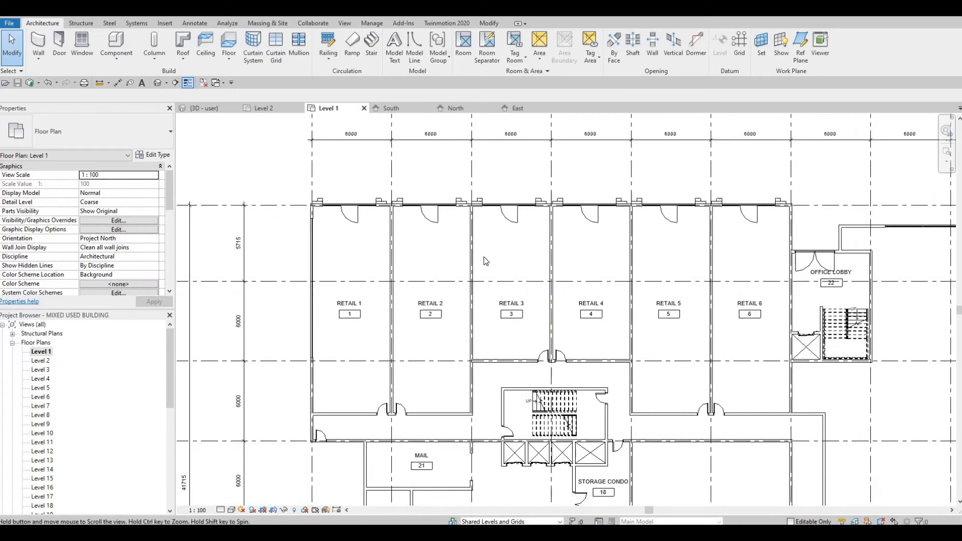
middle_drag(485, 261, 540, 93)
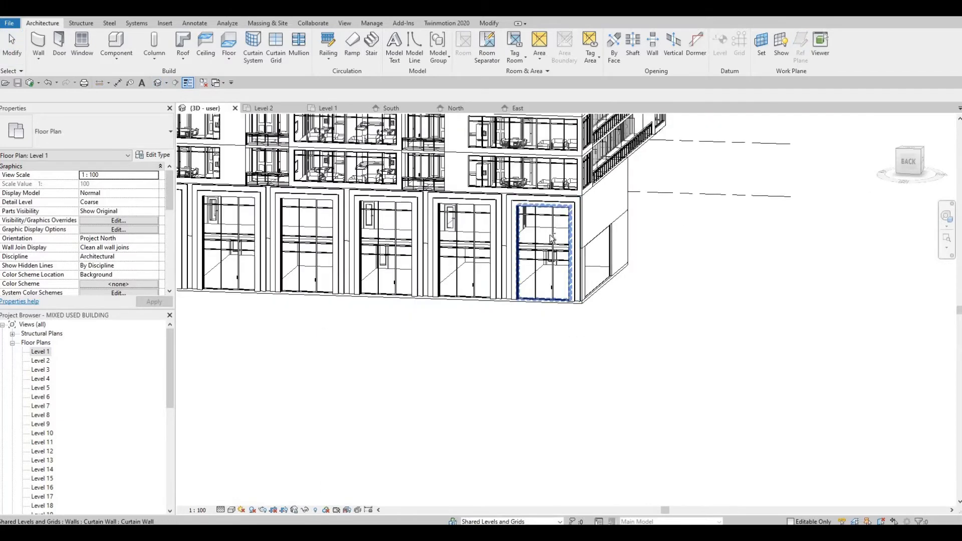
shift+middle_drag(406, 228, 360, 219)
scroll(360, 218, up, 4)
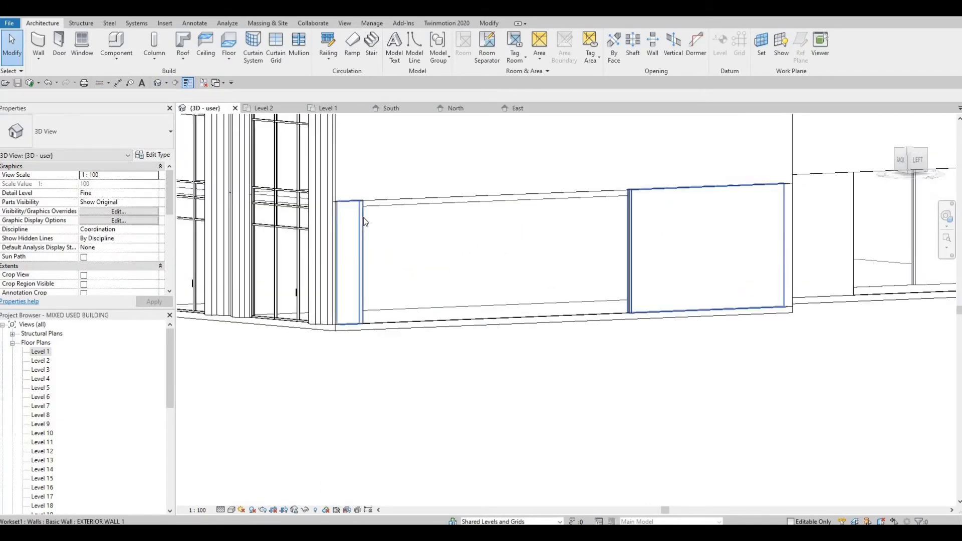
Add a horizontal curtain grid line 600 mm below the top of the ground-floor side curtain wall
click(364, 218)
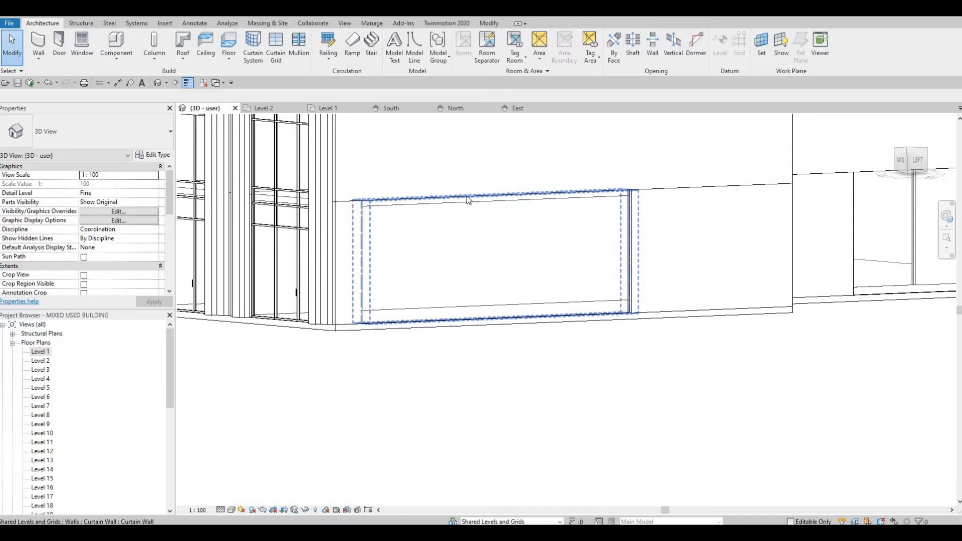
click(495, 195)
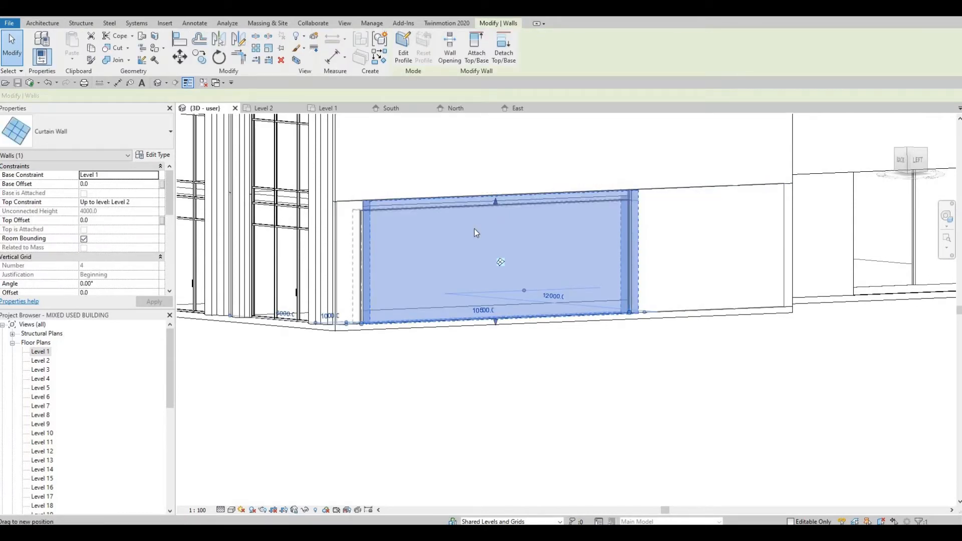
key(Escape)
middle_drag(249, 161, 267, 158)
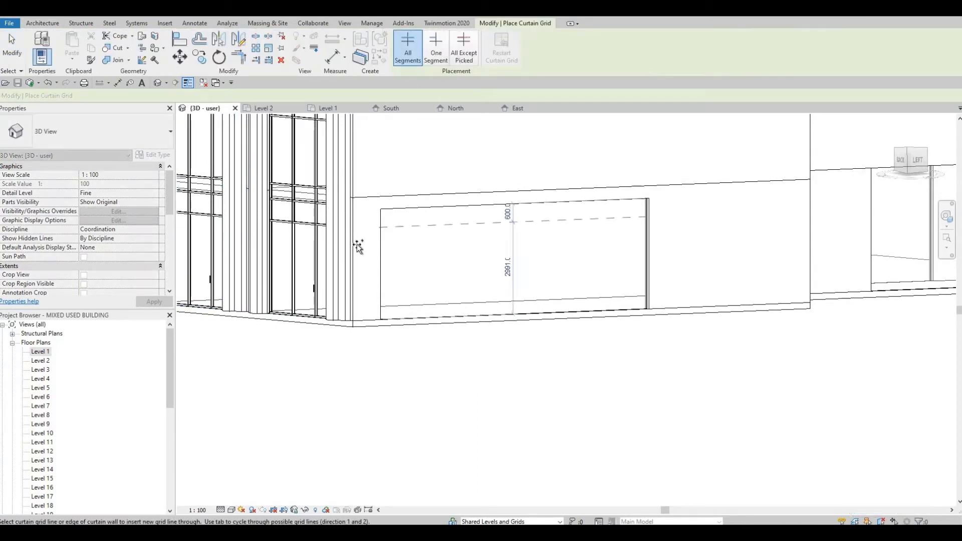
click(389, 241)
key(Escape)
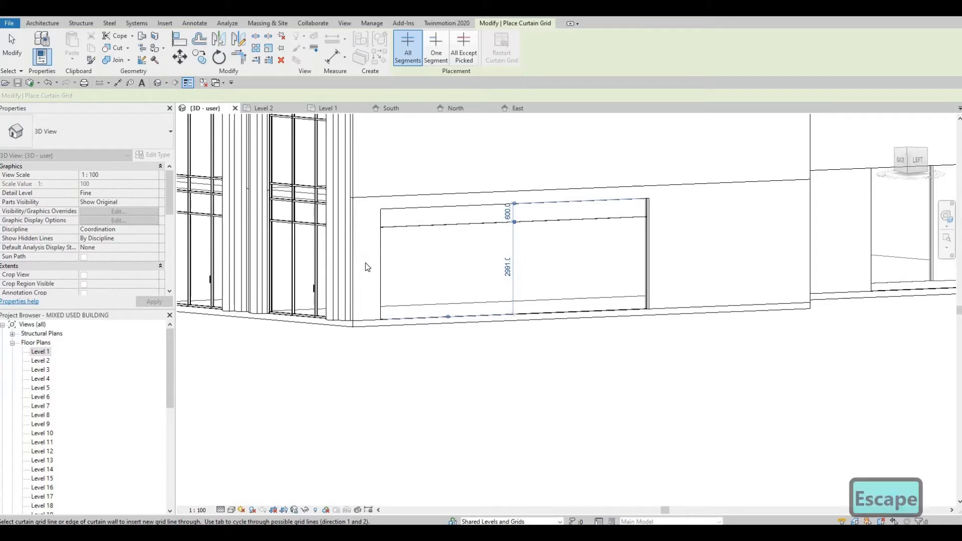
key(Escape)
key(a)
key(l)
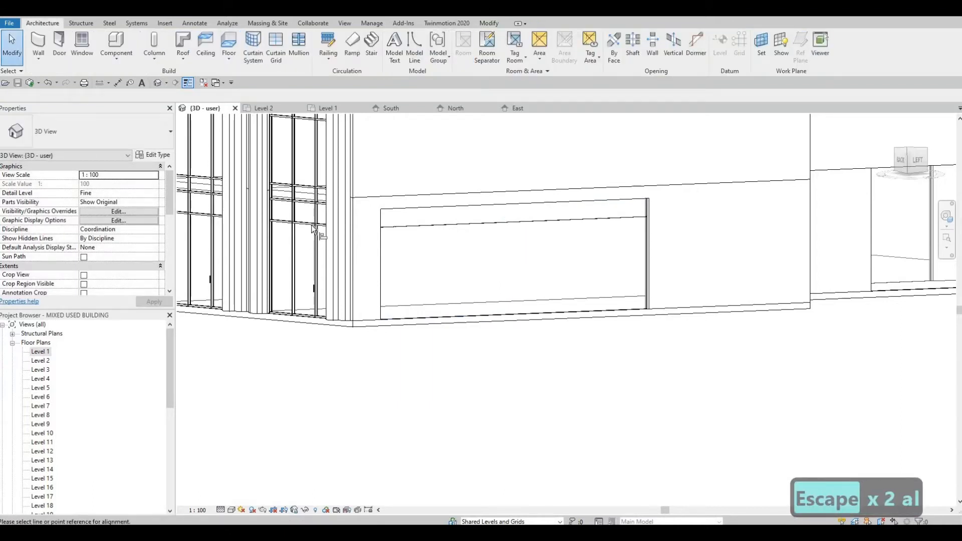
click(412, 231)
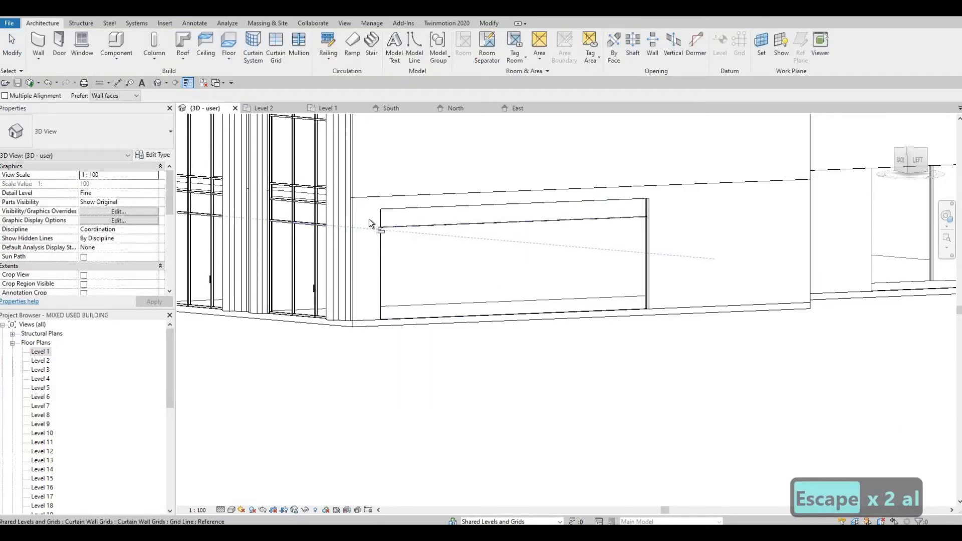
key(Escape)
key(Escape)
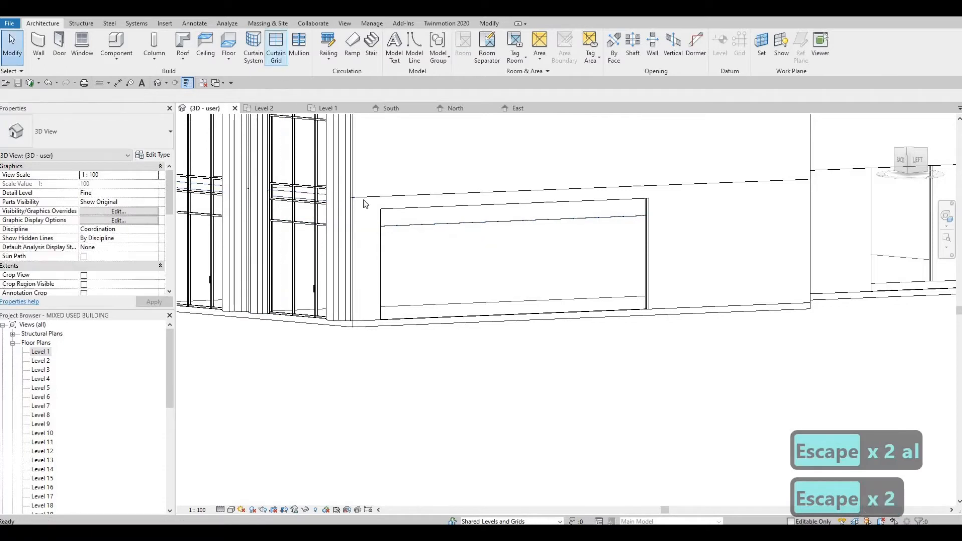
Add a horizontal curtain grid line 600 mm above the bottom of the side curtain wall
key(c)
key(g)
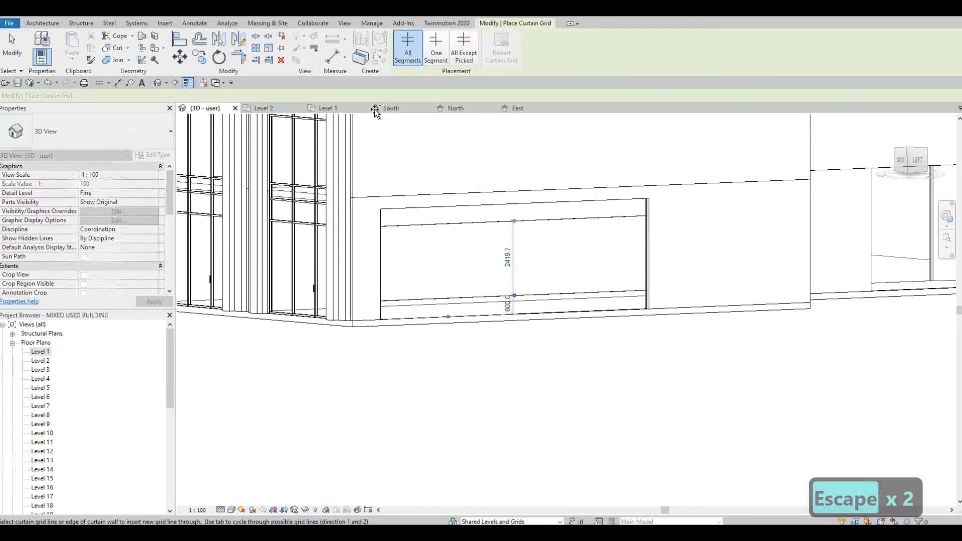
key(Escape)
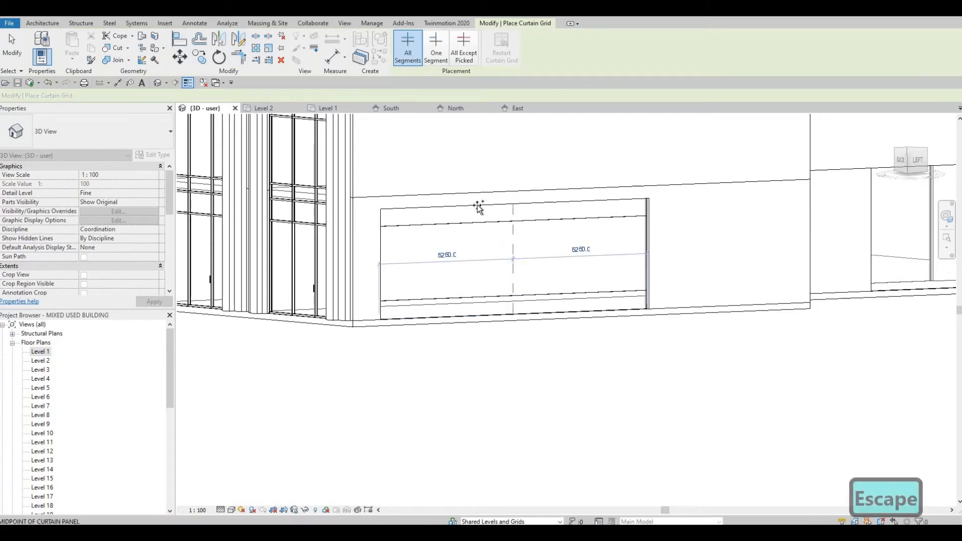
Add vertical curtain grid lines at the panel midpoints of the side curtain wall, then undo both additions
click(449, 211)
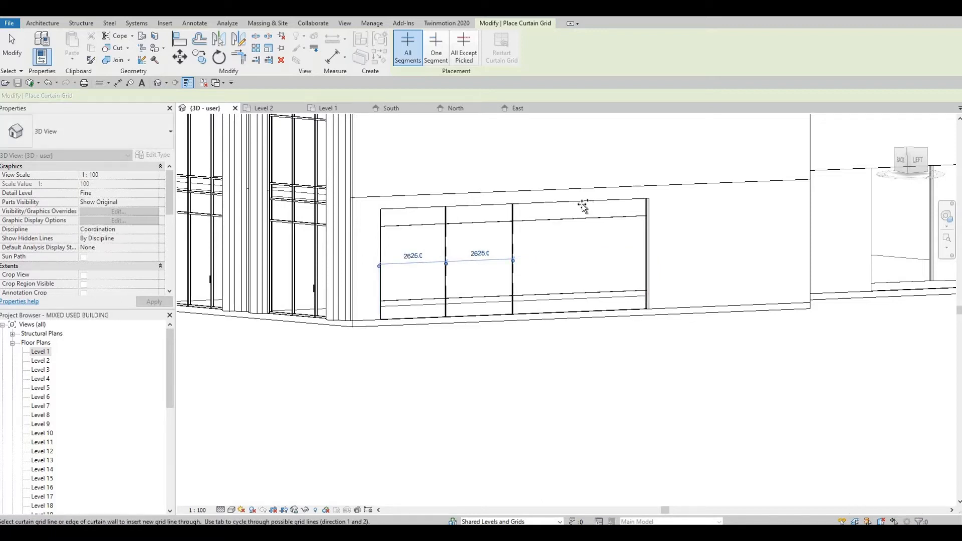
click(617, 206)
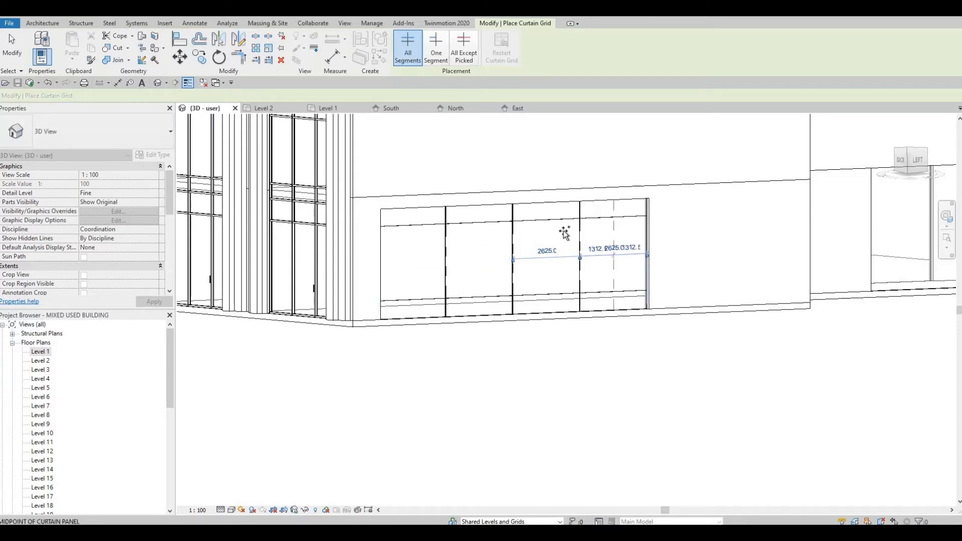
key(ctrl+z)
key(ctrl+z)
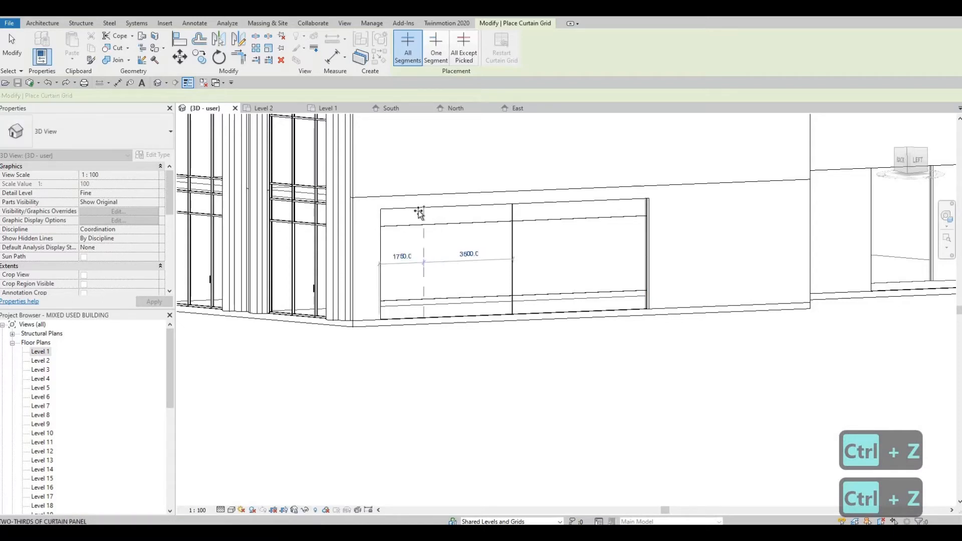
Add vertical curtain grid lines dividing the side curtain wall into 1750 mm panels
click(469, 209)
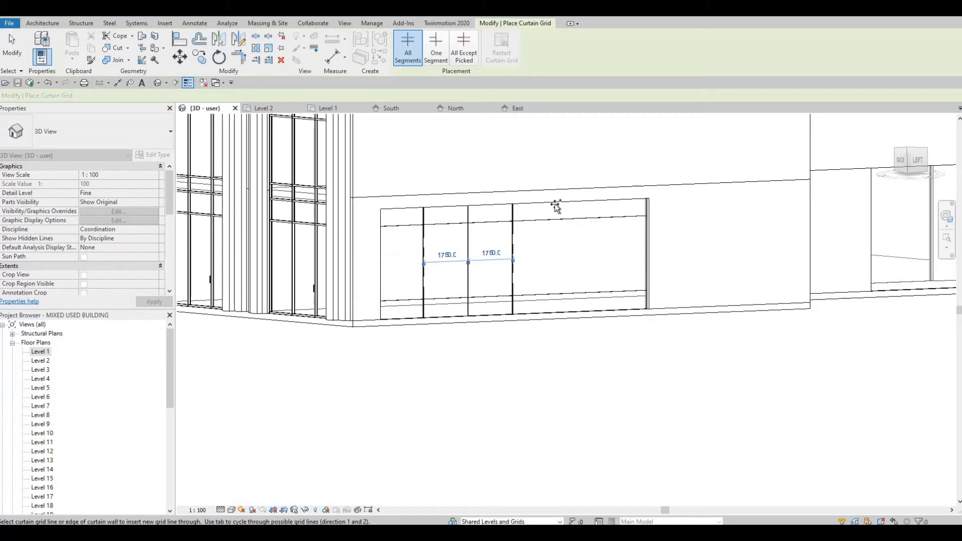
click(598, 205)
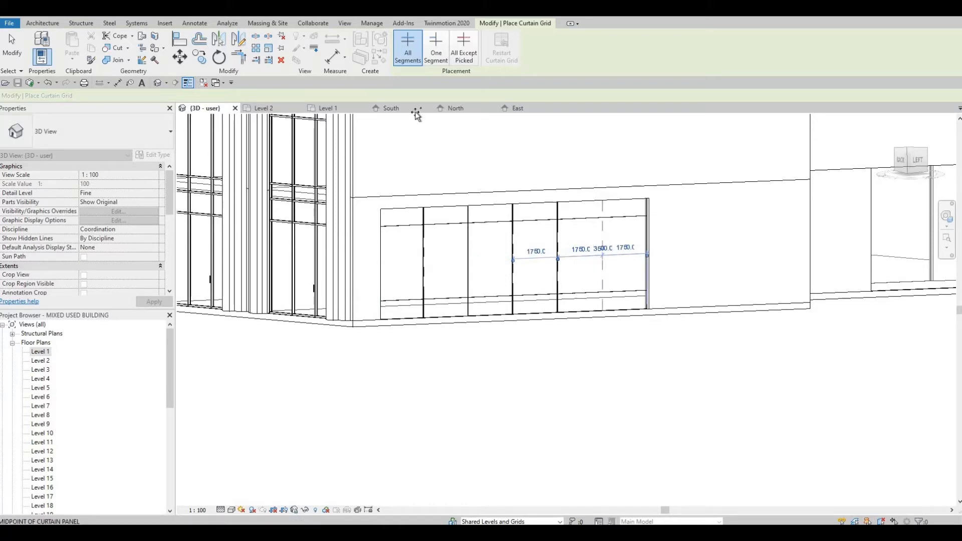
Place mullions on all grid lines of the subdivided side curtain wall
click(47, 23)
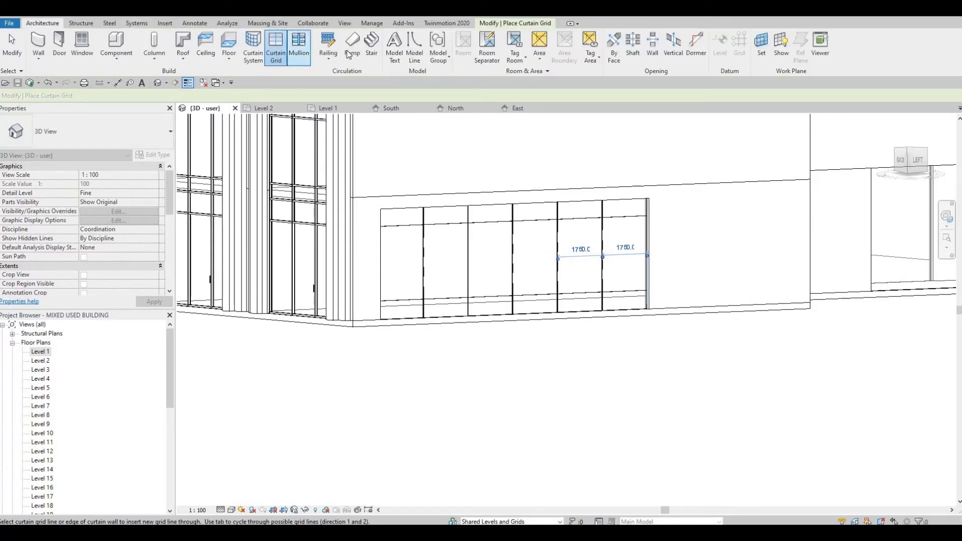
click(299, 46)
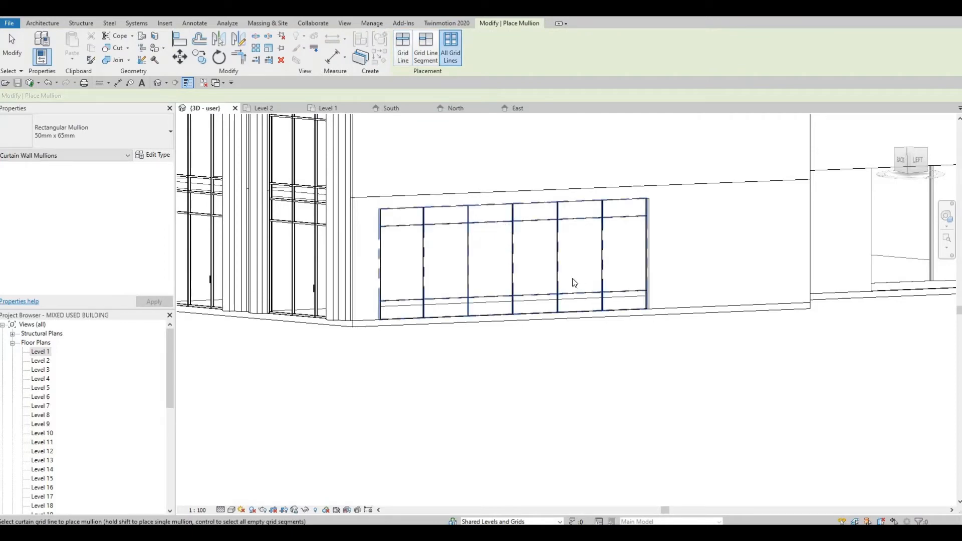
scroll(573, 279, down, 5)
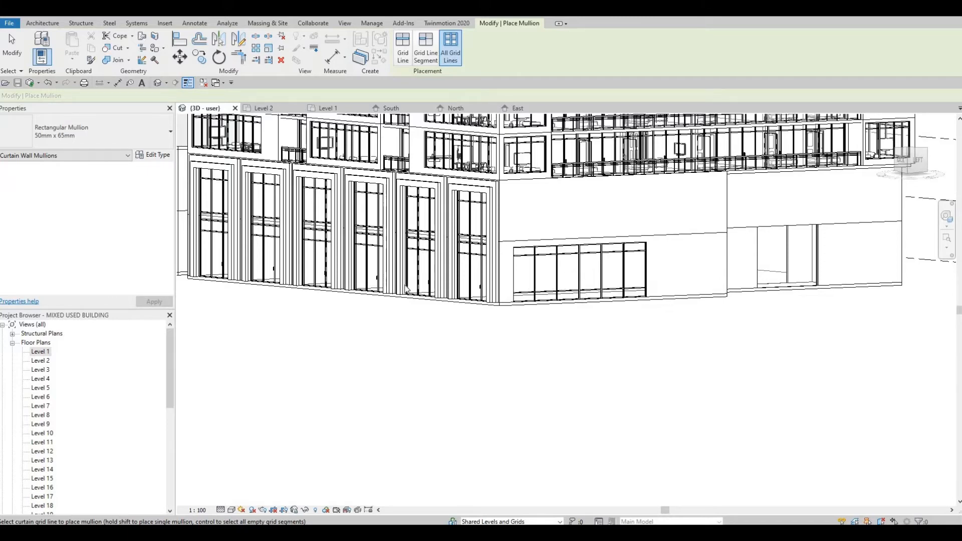
shift+middle_drag(412, 287, 450, 307)
shift+middle_drag(365, 316, 340, 289)
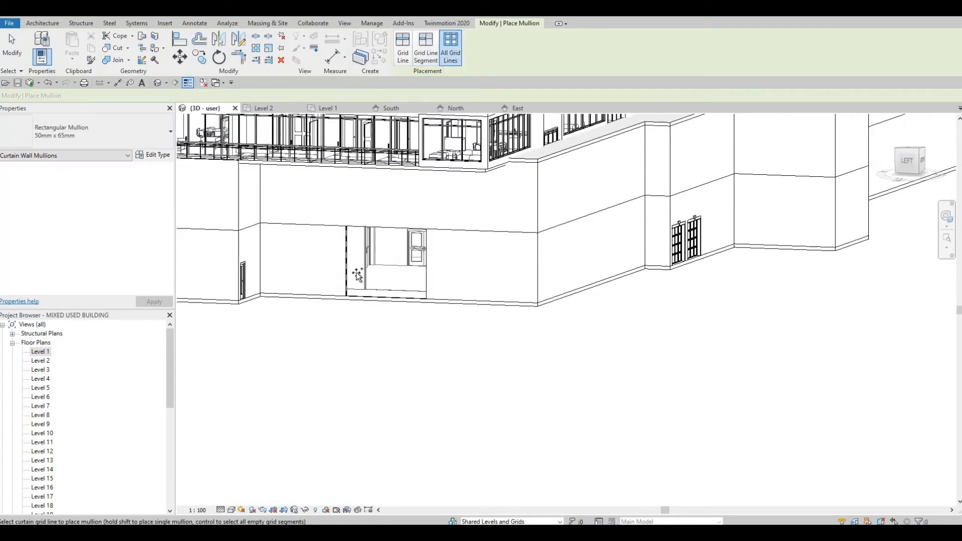
shift+middle_drag(356, 273, 423, 243)
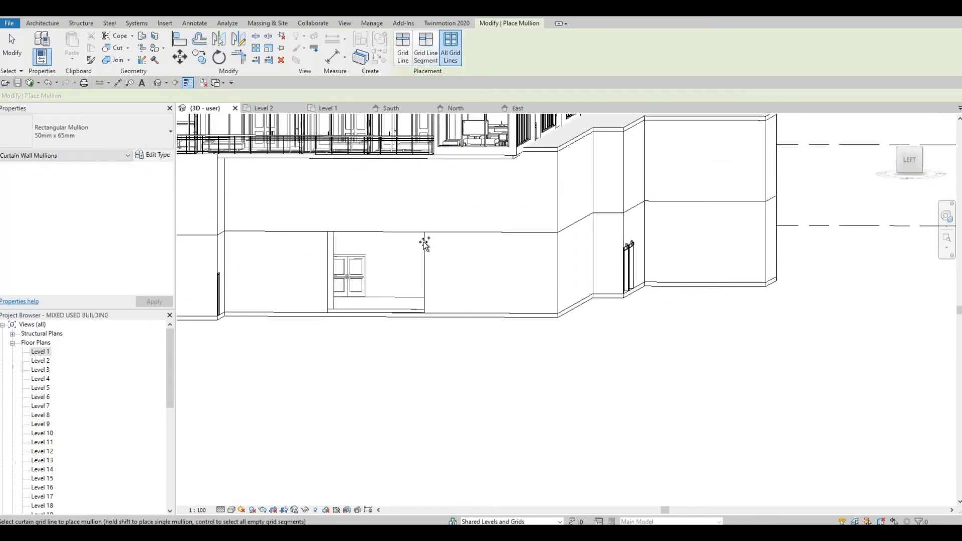
key(Escape)
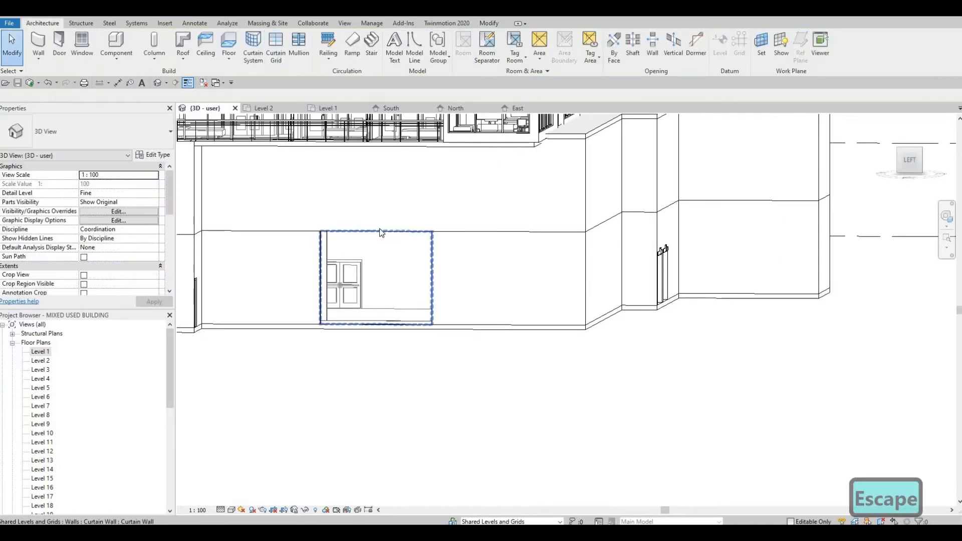
Inspect the curtain wall with the double door on the side elevation in the 3D view
click(377, 237)
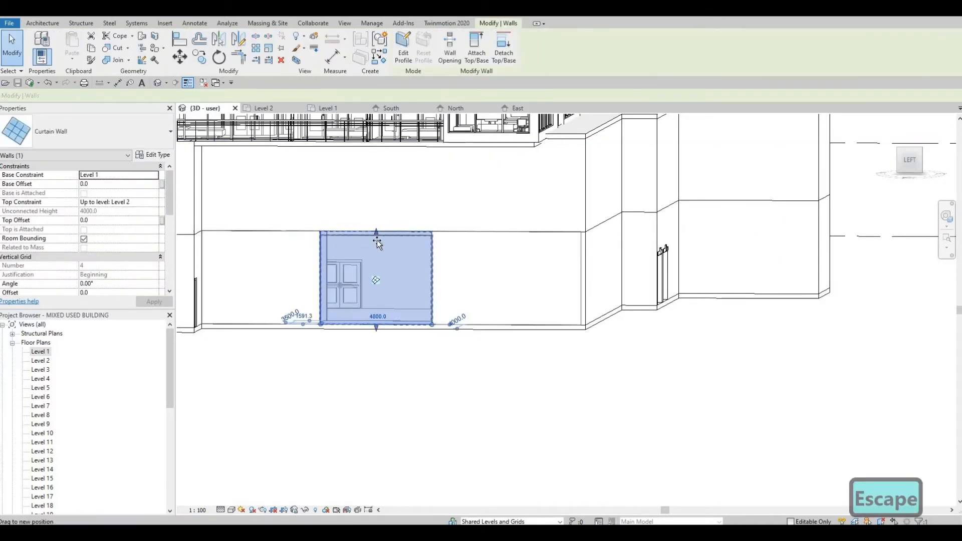
drag(377, 240, 380, 249)
key(Escape)
mouse_move(312, 271)
shift+middle_down()
mouse_move(296, 262)
mouse_move(301, 271)
shift+middle_up()
scroll(334, 310, down, 1)
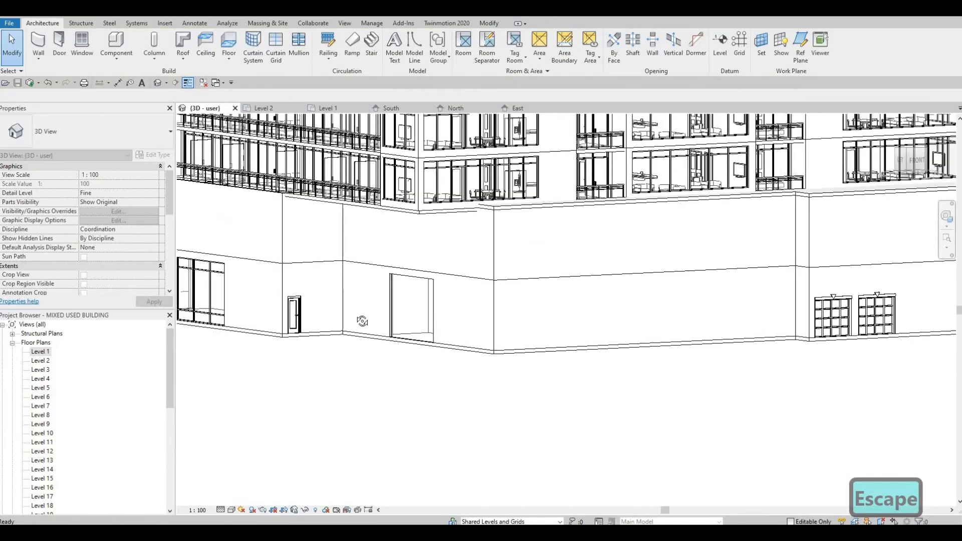
shift+middle_drag(363, 320, 401, 319)
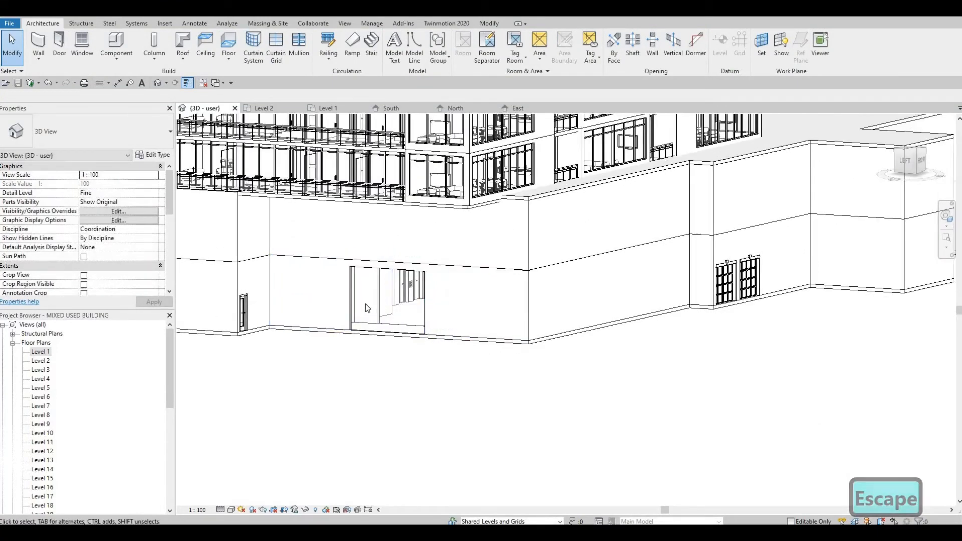
scroll(366, 300, up, 1)
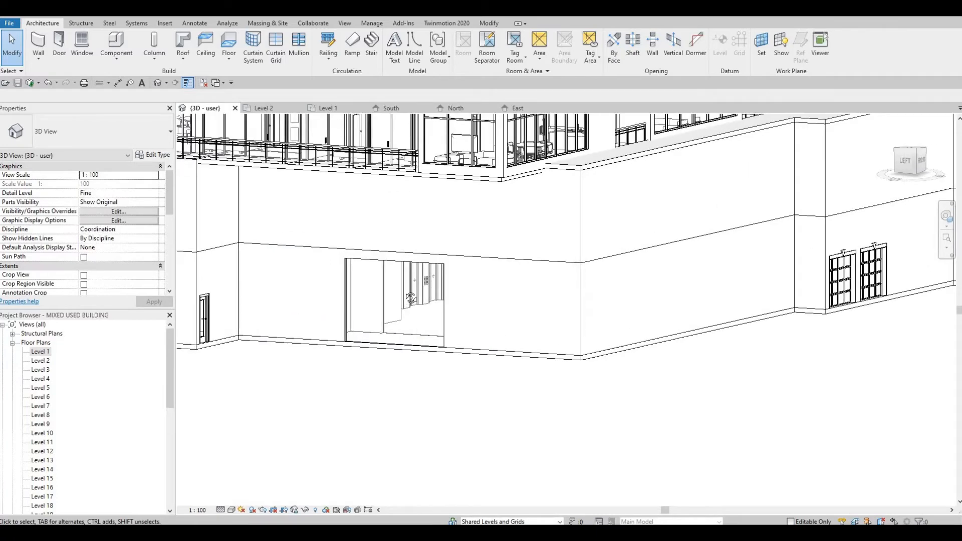
shift+middle_drag(430, 297, 412, 314)
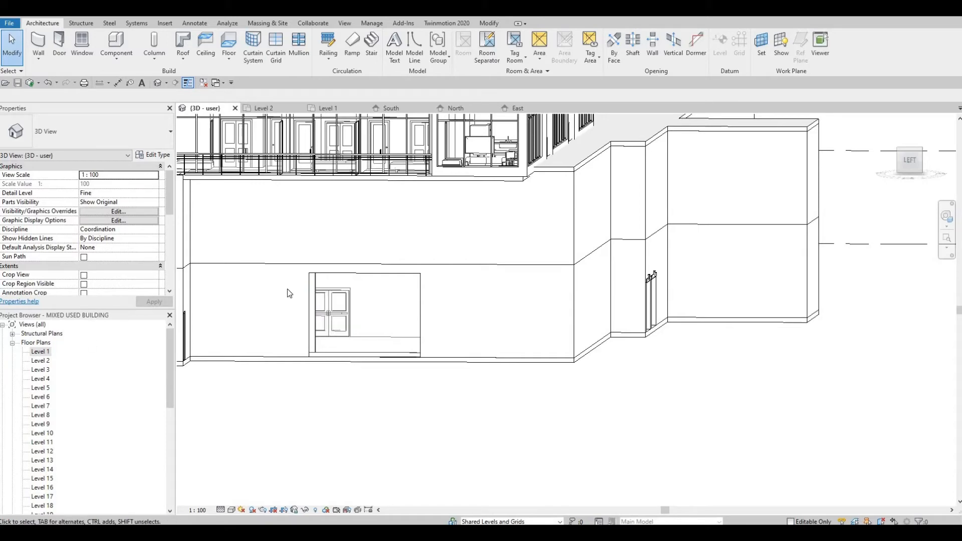
In the Level 1 plan, draw a curtain wall about 19400 mm long along the exterior wall below the lobby
click(329, 108)
middle_drag(419, 357, 481, 272)
scroll(480, 297, up, 2)
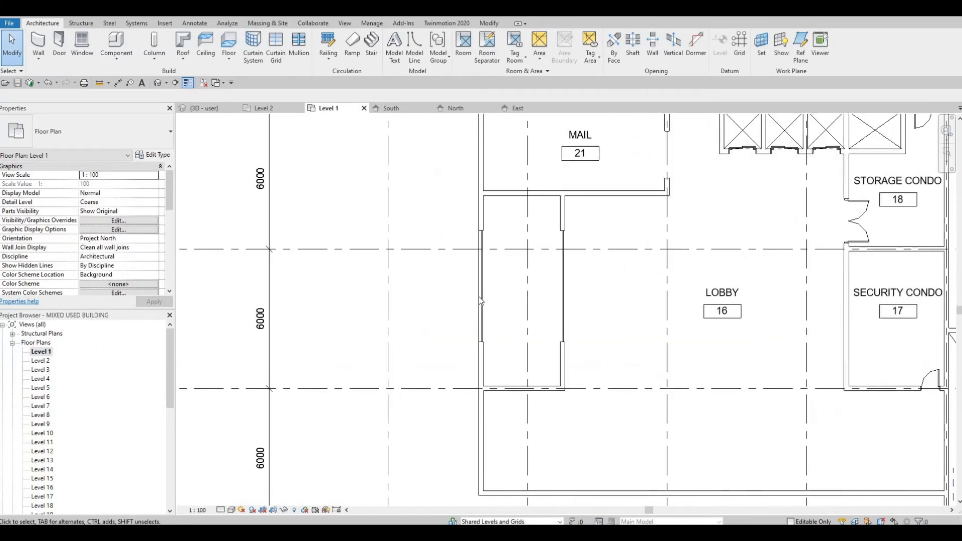
middle_drag(429, 287, 411, 224)
middle_drag(488, 342, 436, 279)
scroll(428, 254, down, 2)
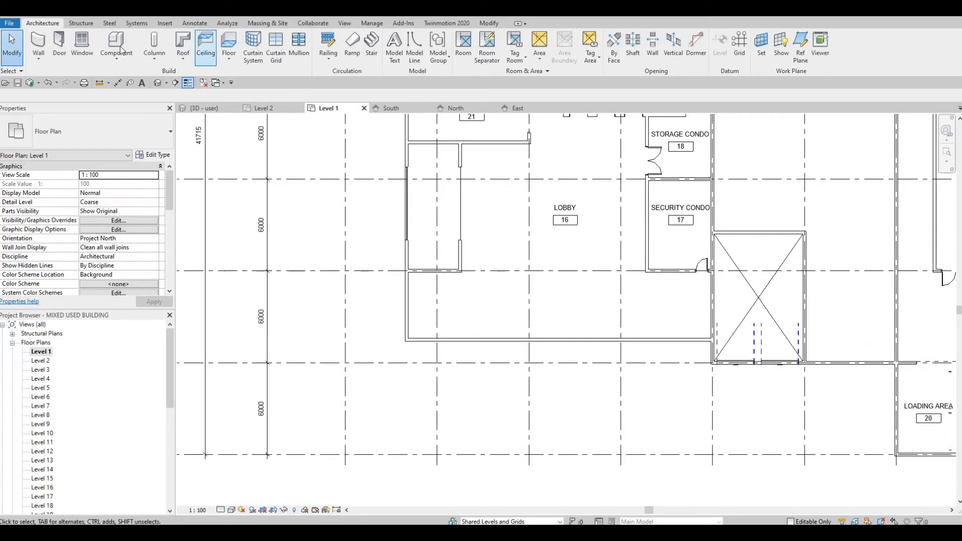
click(39, 42)
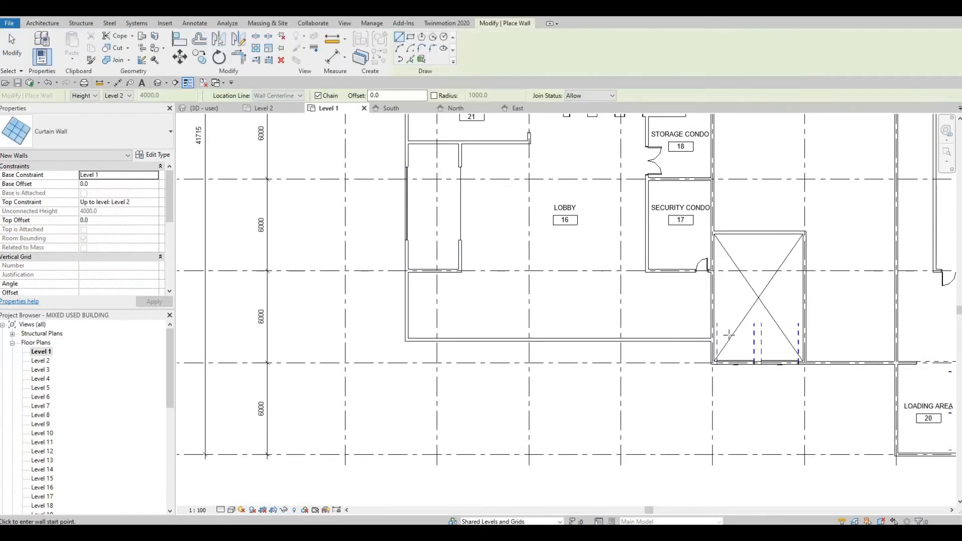
scroll(666, 344, up, 2)
scroll(755, 335, up, 2)
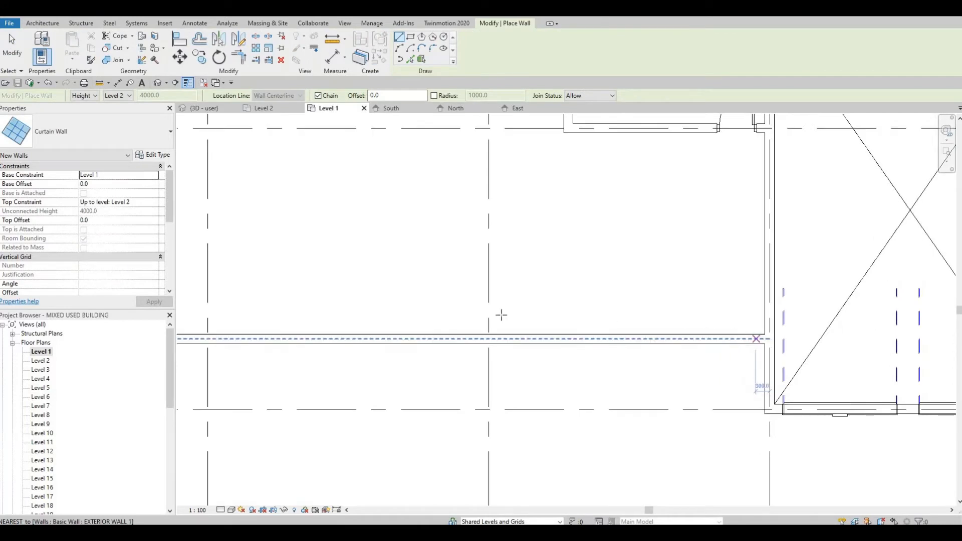
click(755, 336)
scroll(393, 292, down, 2)
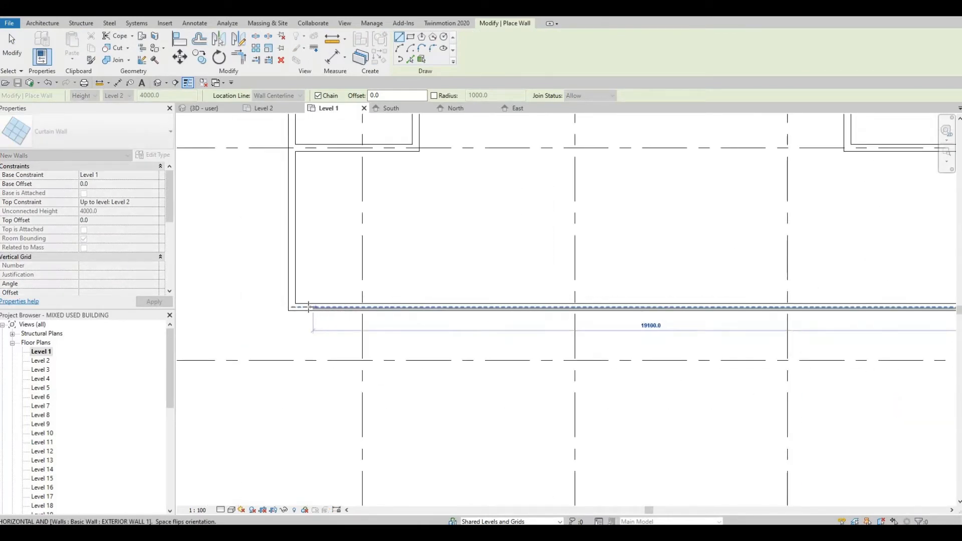
scroll(302, 307, up, 3)
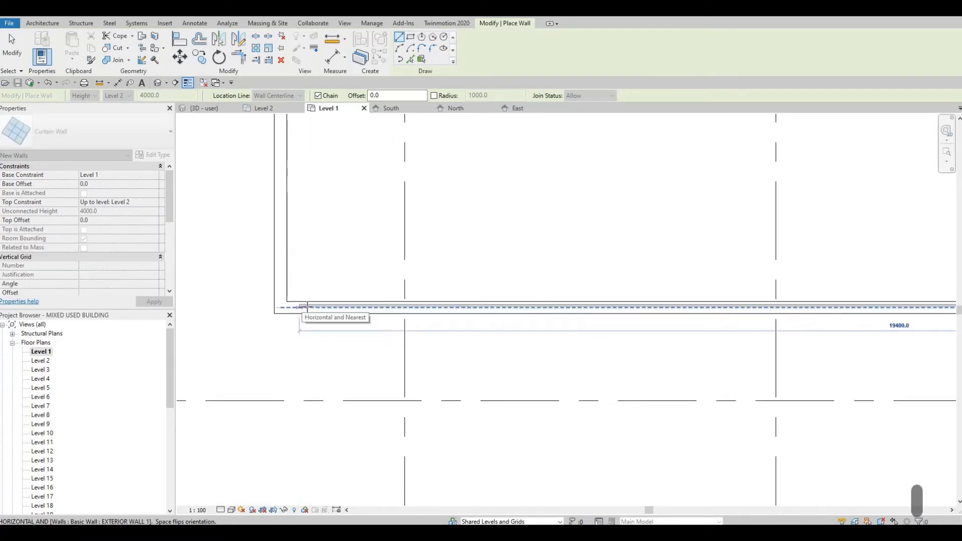
click(300, 296)
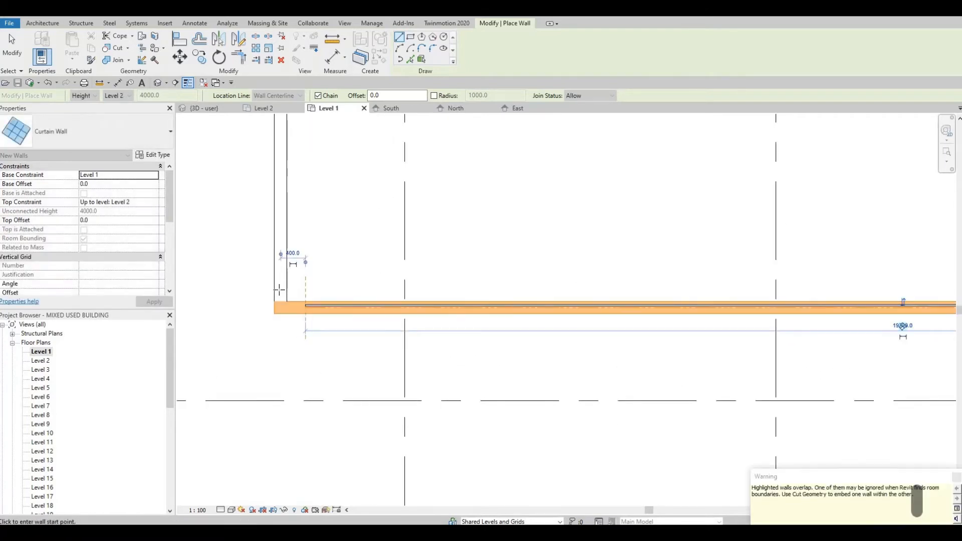
key(Escape)
click(282, 288)
middle_drag(300, 255, 314, 417)
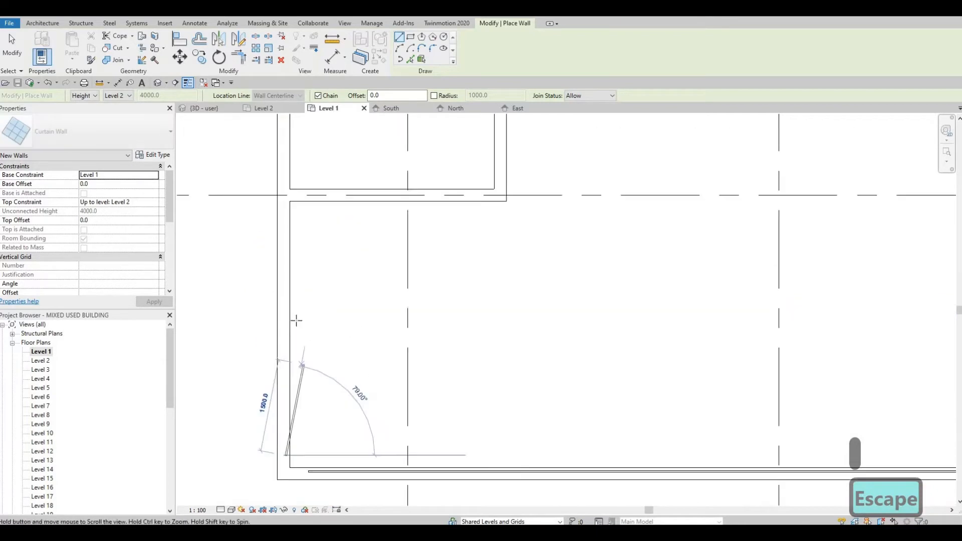
middle_drag(296, 323, 302, 365)
scroll(295, 310, down, 1)
scroll(295, 310, down, 1)
scroll(301, 305, up, 1)
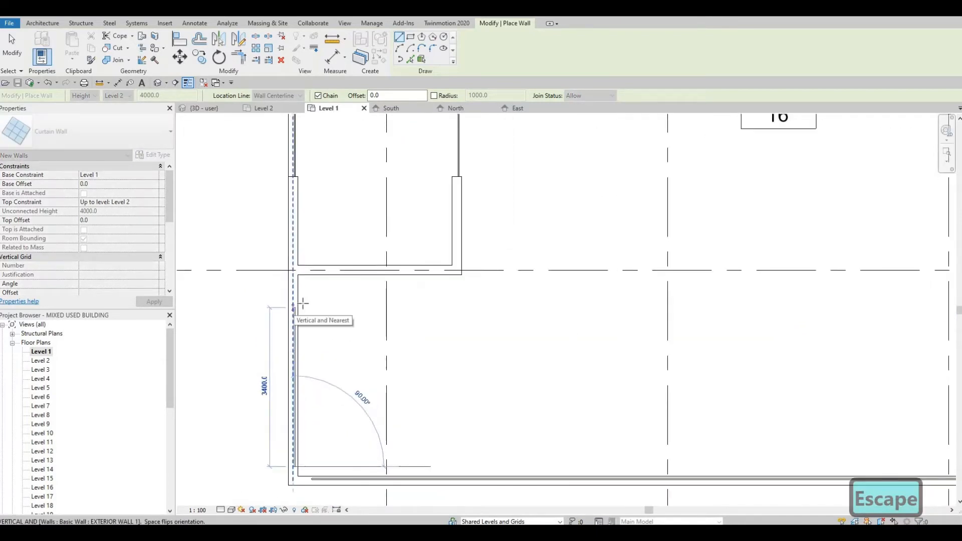
key(Escape)
key(Escape)
Extend the vertical curtain wall west of the lobby down to the exterior wall
scroll(313, 209, down, 1)
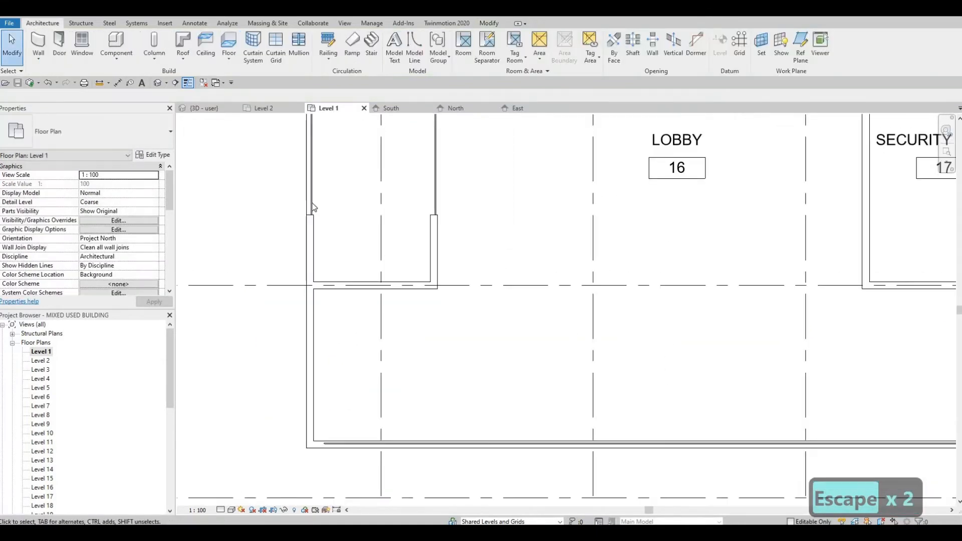
click(312, 215)
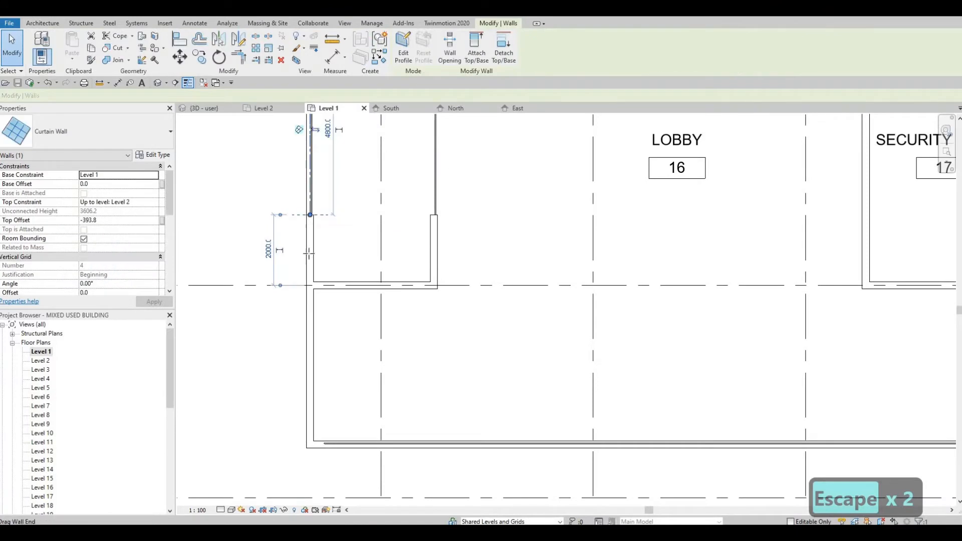
drag(305, 345, 307, 427)
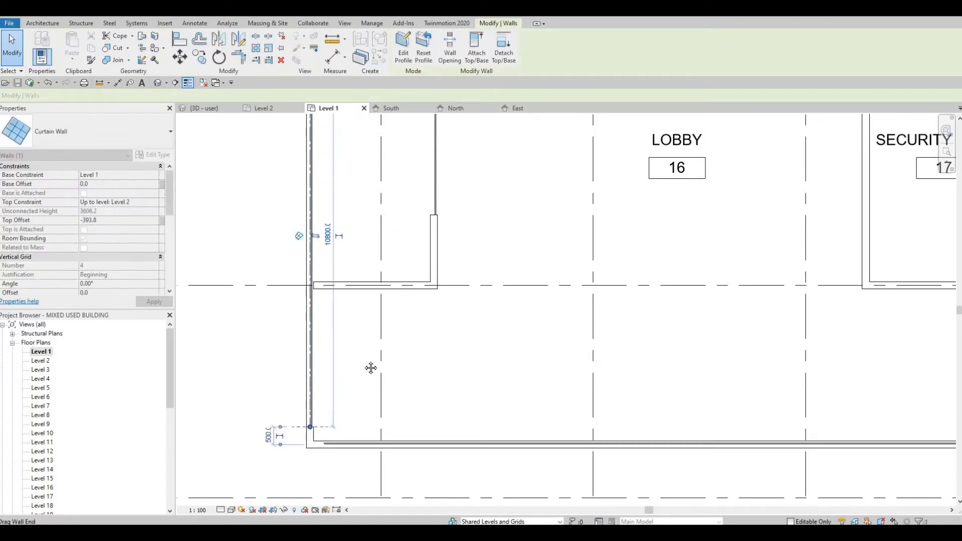
key(Escape)
Extend the upper end of the west curtain wall up to the interior wall corner
scroll(377, 338, down, 4)
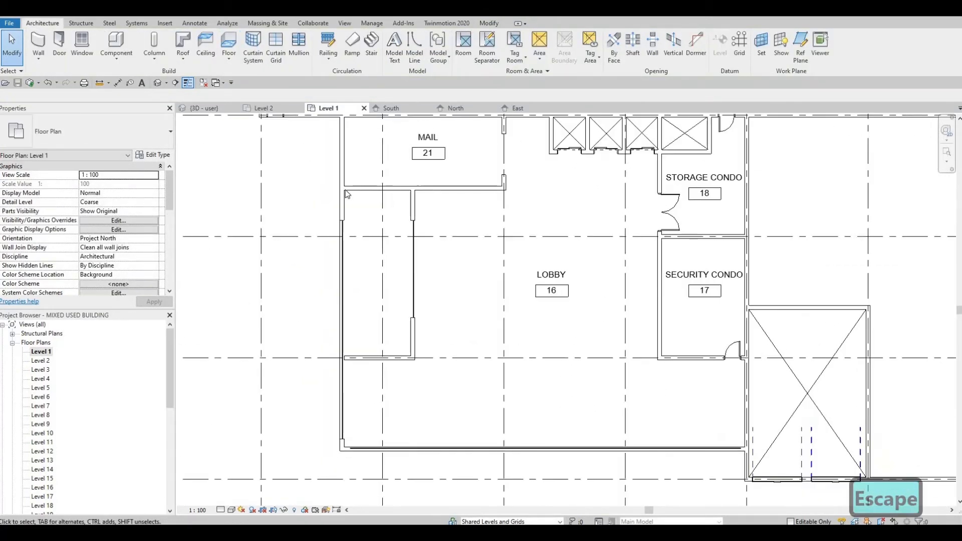
scroll(341, 193, up, 2)
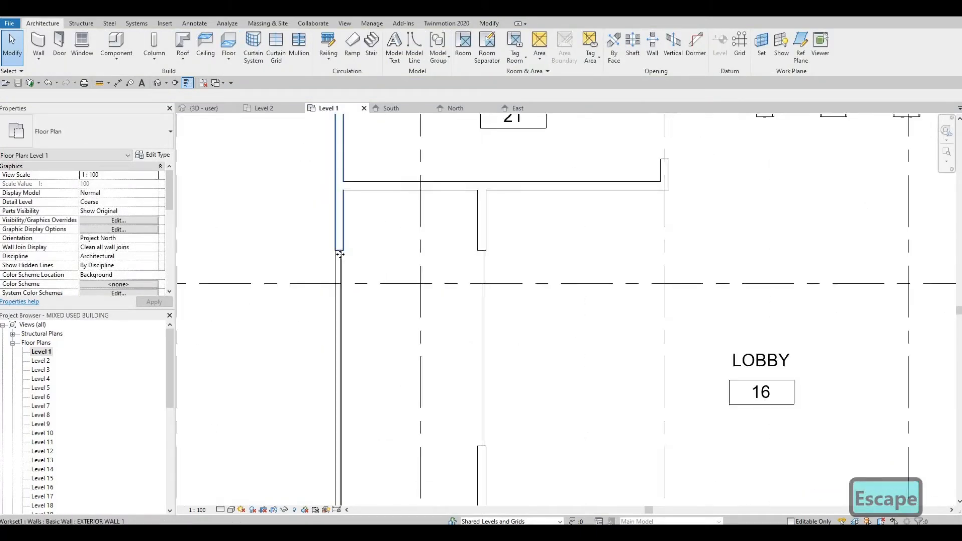
click(340, 253)
key(Escape)
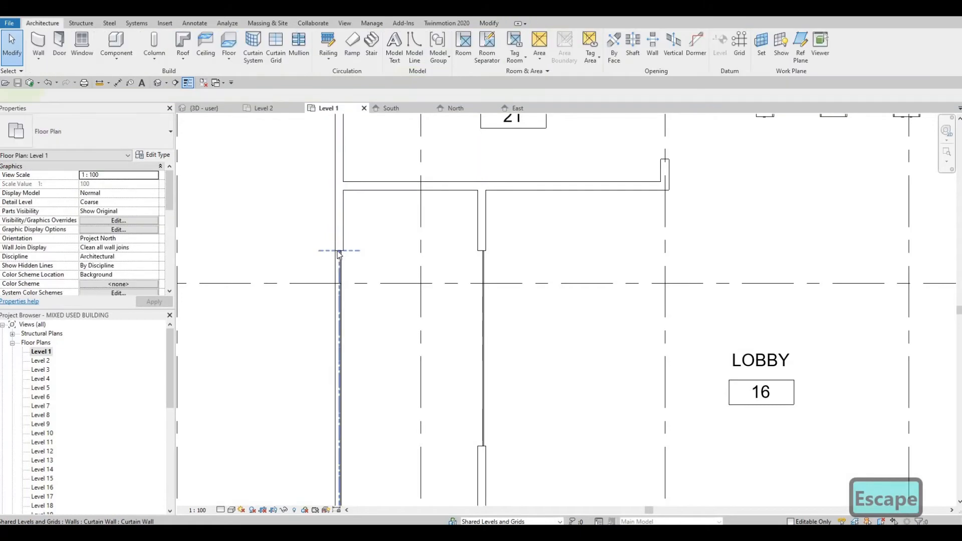
click(339, 257)
drag(340, 252, 341, 212)
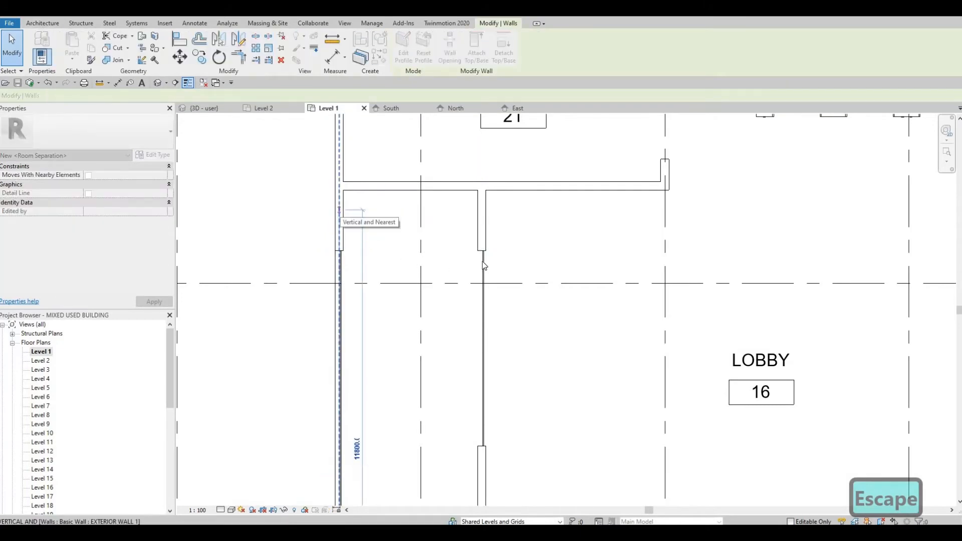
key(Escape)
Extend the lobby-side curtain wall's upper end to the wall above and adjust its lower end
click(482, 254)
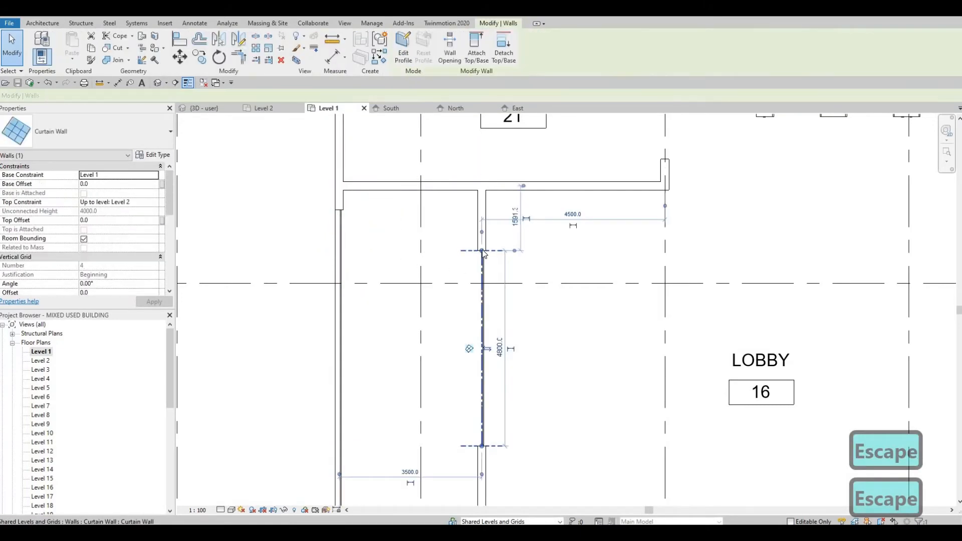
drag(482, 211, 483, 210)
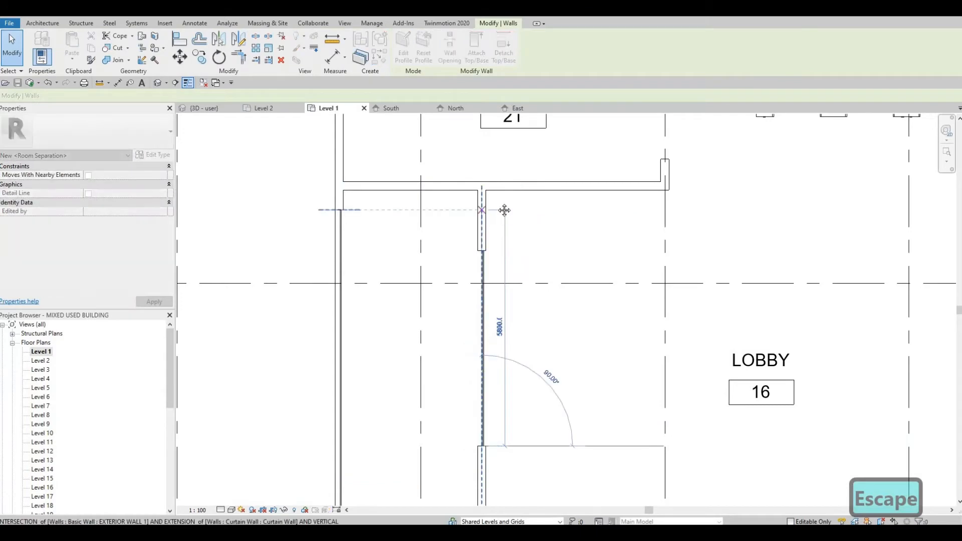
middle_drag(483, 447, 492, 301)
drag(492, 301, 490, 353)
key(Escape)
scroll(577, 333, down, 2)
middle_drag(590, 349, 571, 339)
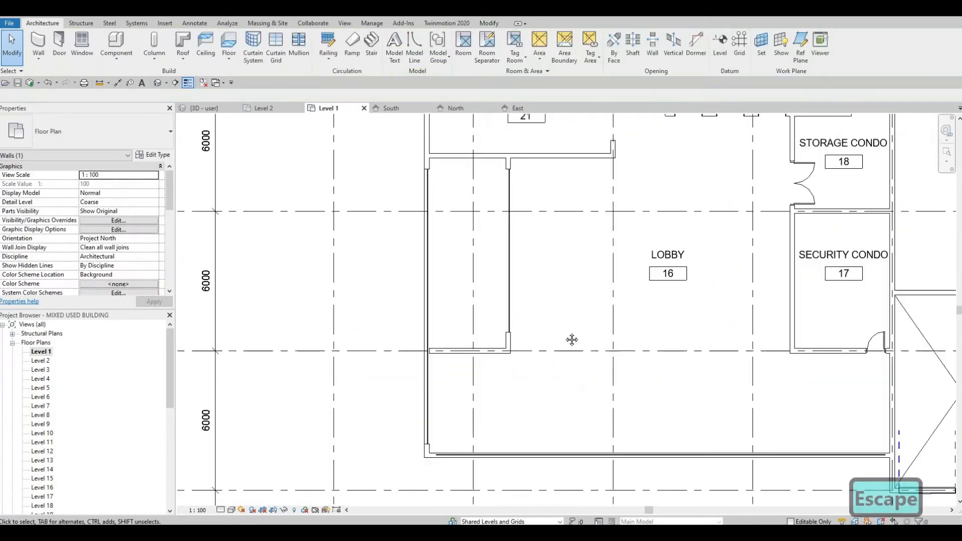
Examine the lobby's curtain walls in the Level 1 plan
scroll(536, 321, down, 1)
middle_drag(511, 347, 500, 329)
scroll(520, 302, down, 1)
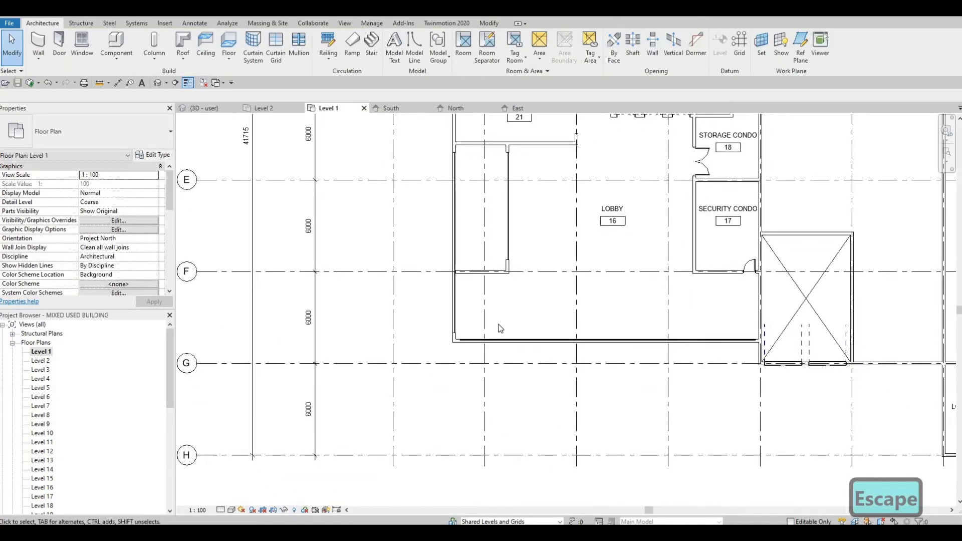
scroll(421, 302, up, 3)
middle_drag(434, 317, 411, 290)
middle_drag(512, 329, 401, 288)
scroll(401, 289, down, 2)
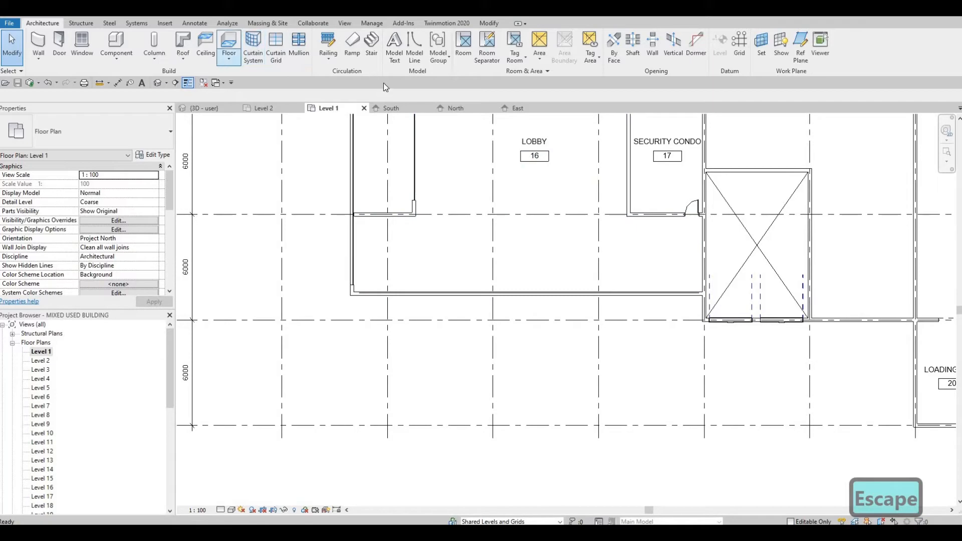
middle_drag(489, 144, 491, 248)
scroll(460, 212, down, 1)
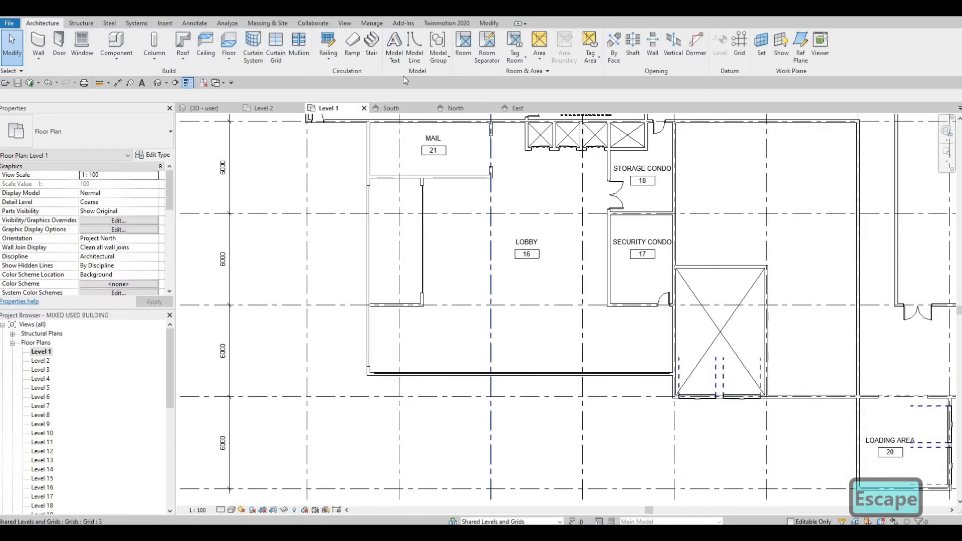
middle_drag(466, 143, 466, 172)
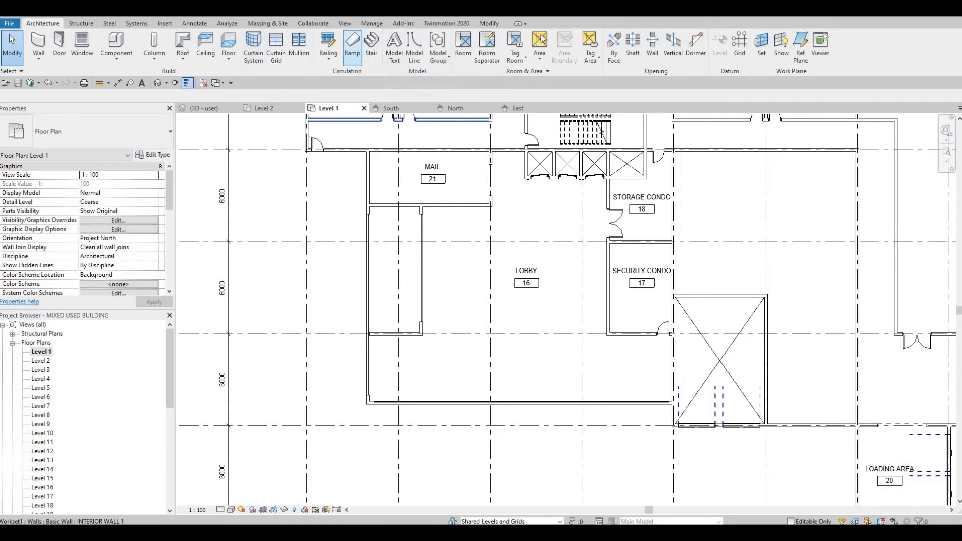
click(489, 23)
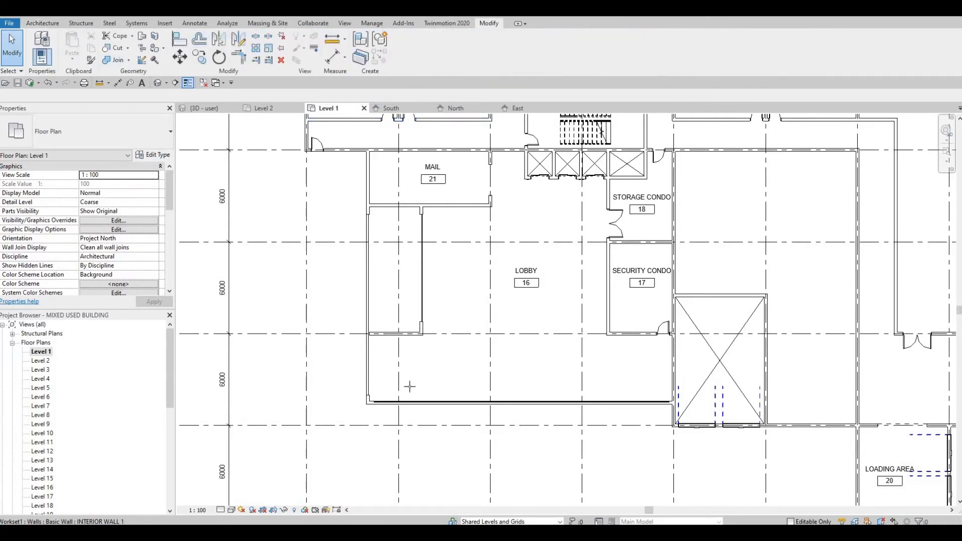
key(c)
key(p)
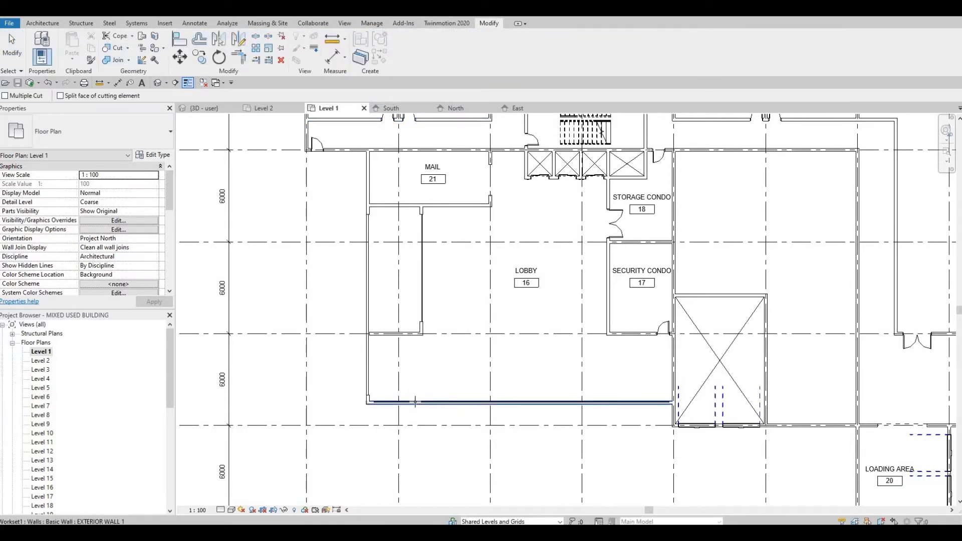
key(Escape)
key(Escape)
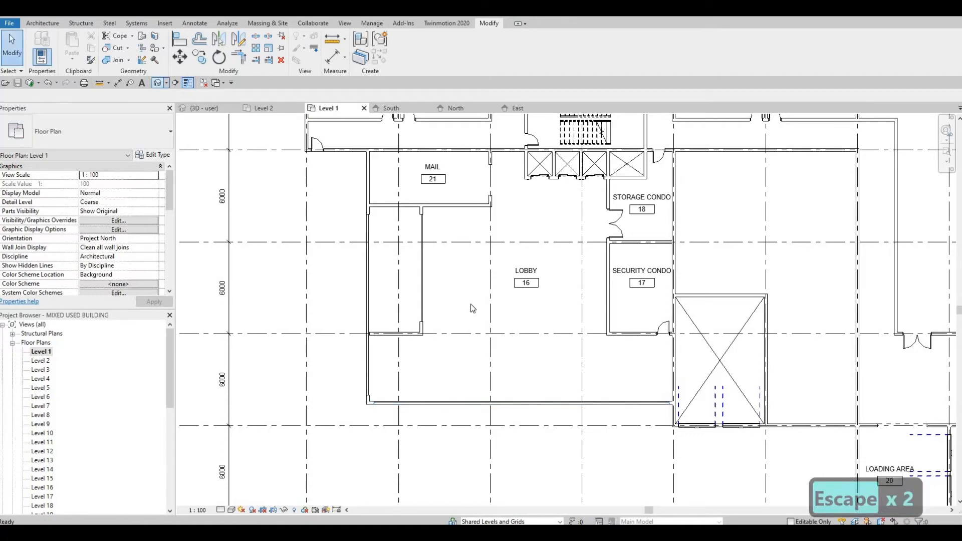
Inspect the new lobby curtain wall in the 3D view
shift+middle_drag(444, 331, 692, 337)
click(712, 256)
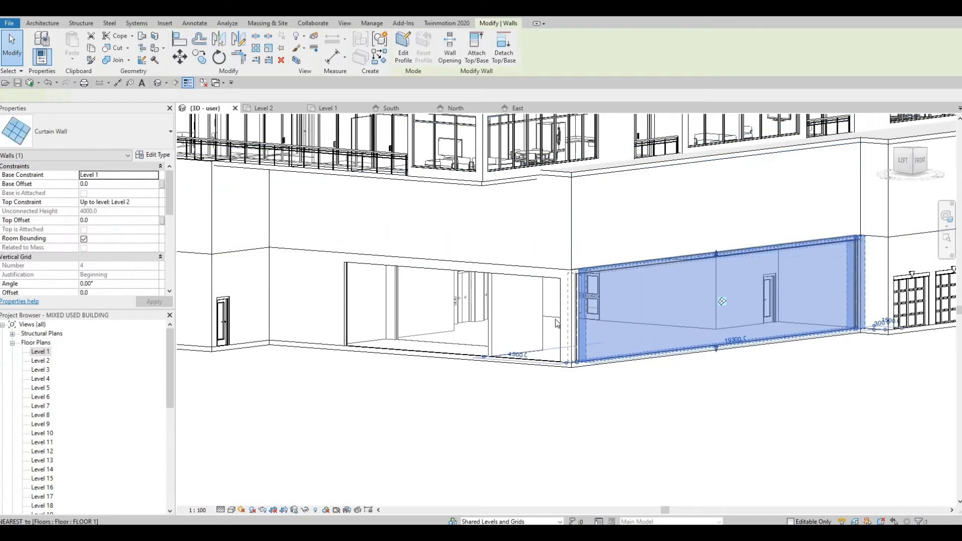
shift+middle_drag(558, 323, 667, 329)
key(Escape)
key(Escape)
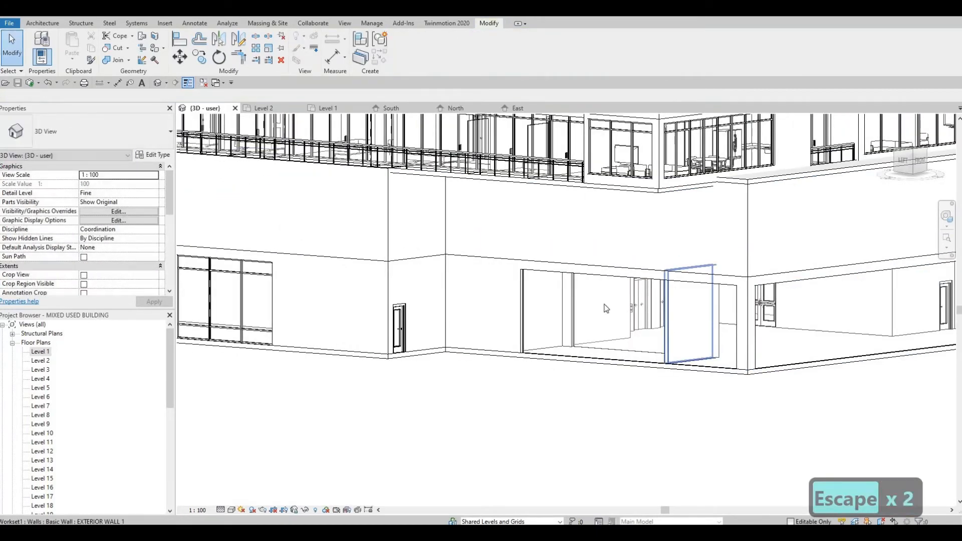
Align the top of the lobby side curtain wall to the edge line of the floor above
key(a)
key(l)
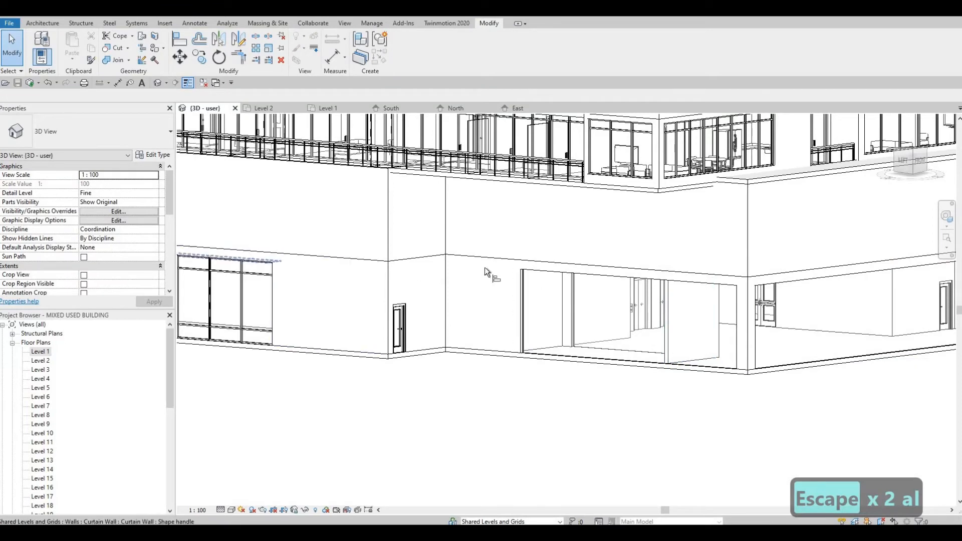
click(559, 275)
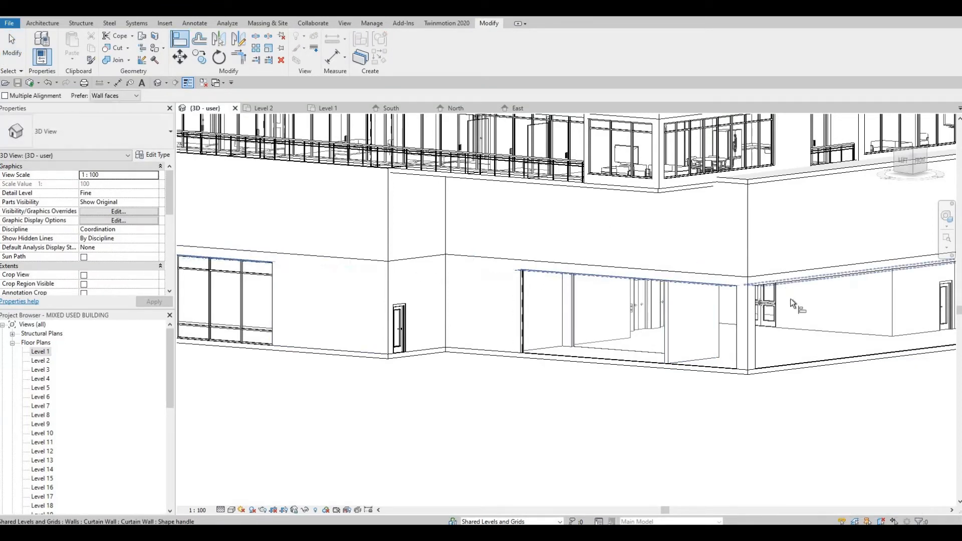
middle_drag(918, 310, 751, 288)
key(Escape)
middle_drag(667, 304, 760, 288)
scroll(250, 158, down, 1)
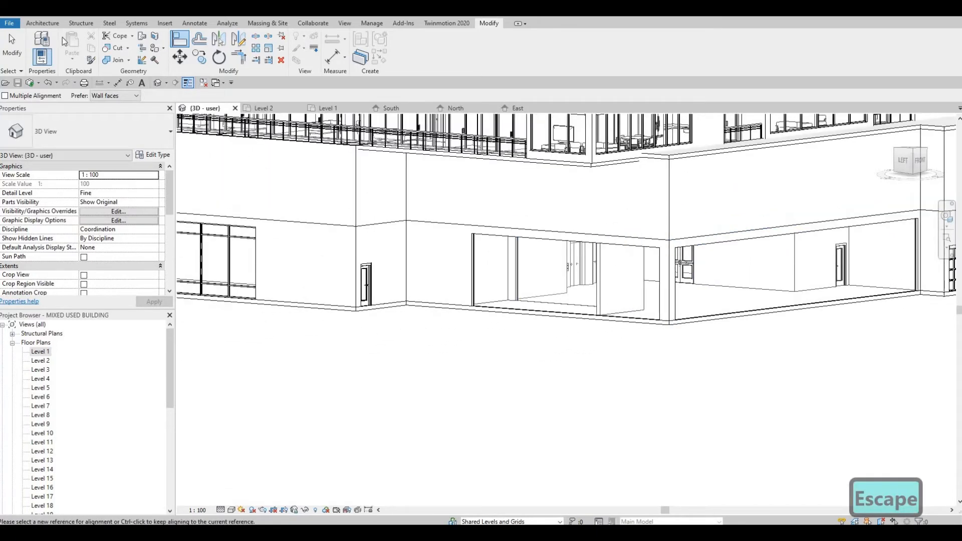
Add a horizontal curtain grid line about 700 mm below the top of the lobby curtain walls
click(50, 25)
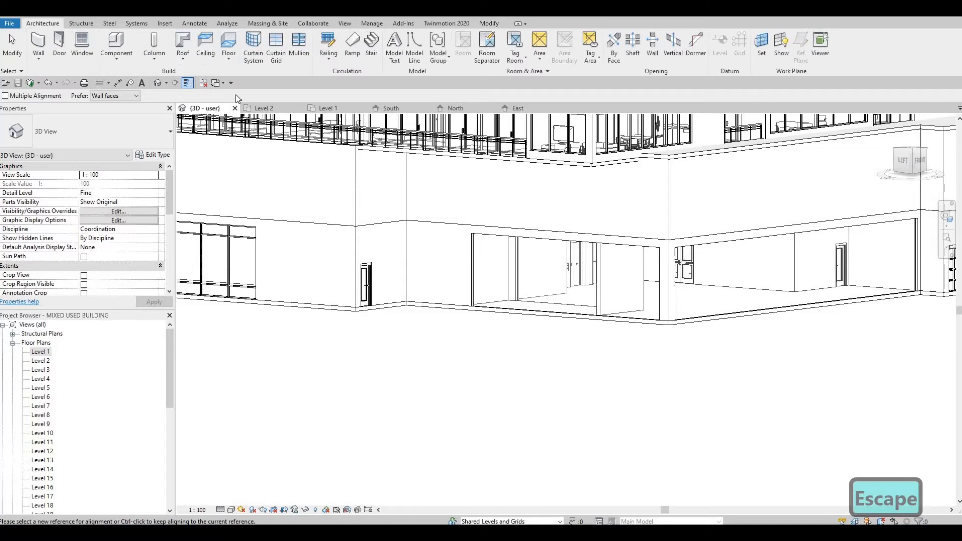
click(277, 51)
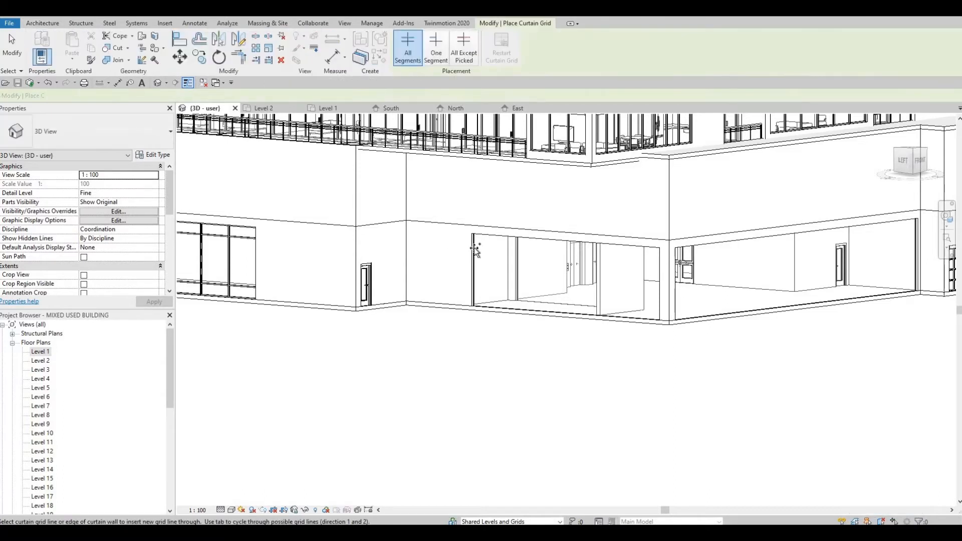
click(678, 259)
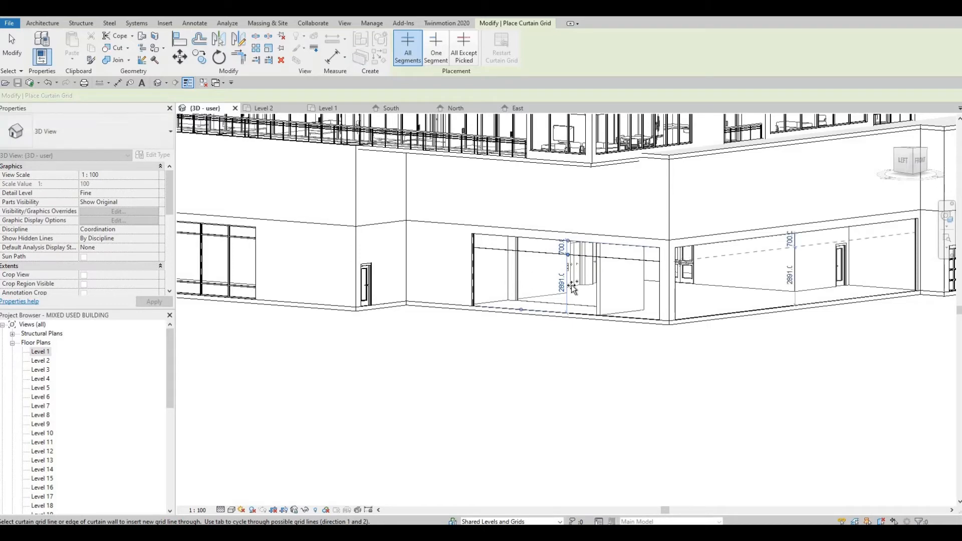
middle_drag(579, 289, 643, 301)
key(Escape)
key(Escape)
Align the new horizontal grid line to the transom of the neighbouring curtain wall
key(a)
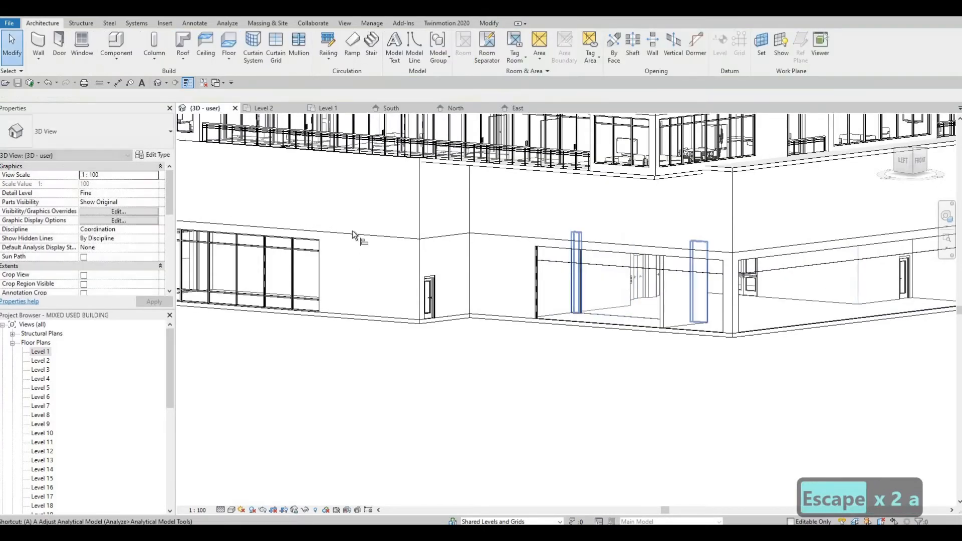
key(l)
click(300, 252)
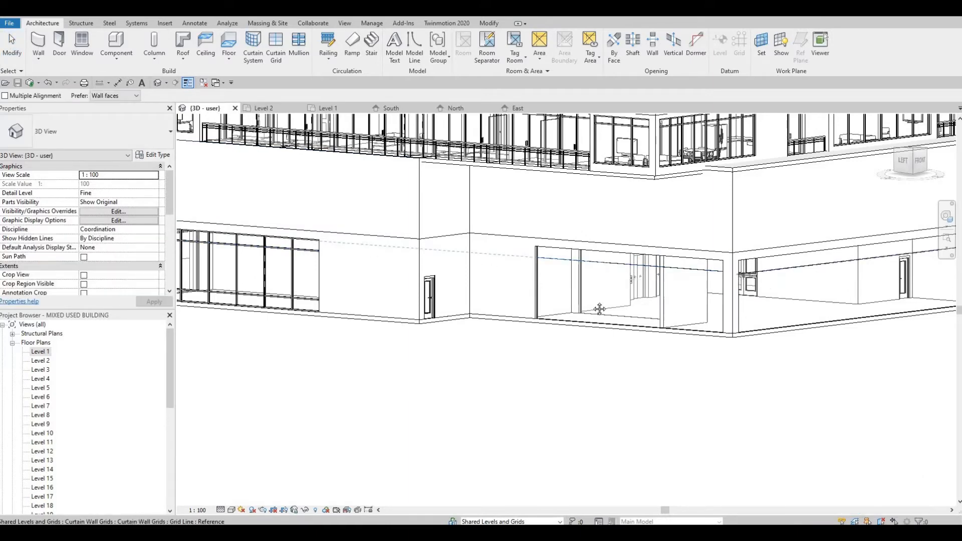
middle_drag(578, 303, 373, 318)
key(Escape)
key(Escape)
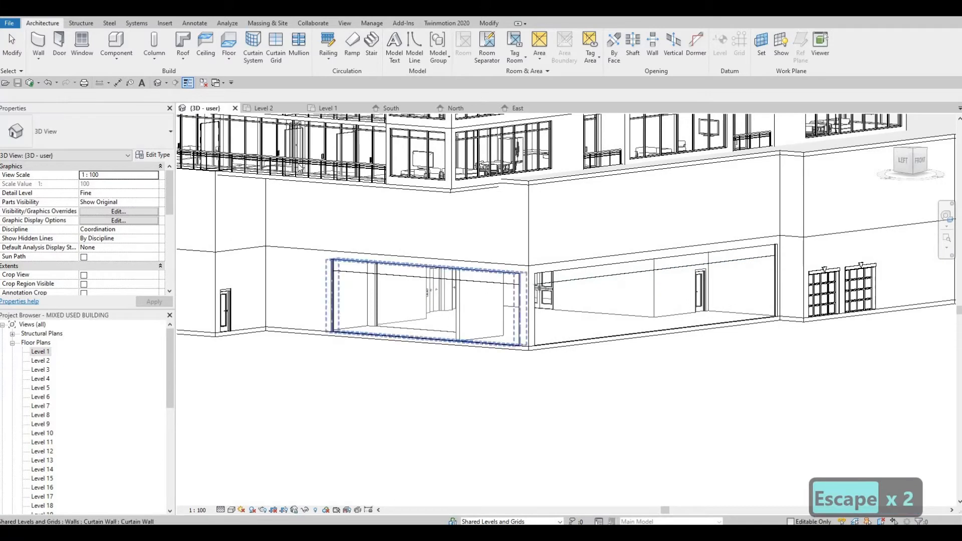
click(274, 53)
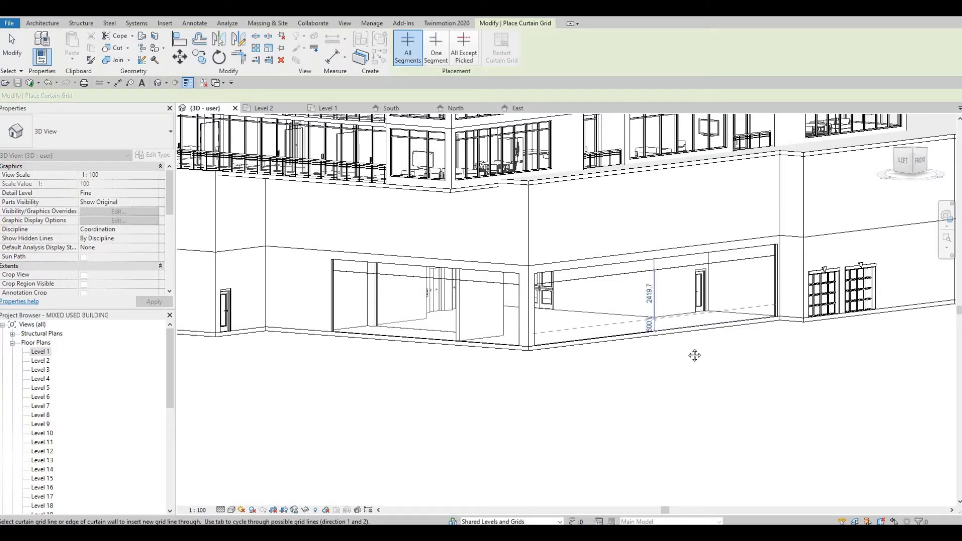
middle_drag(695, 356, 687, 351)
key(Escape)
key(Escape)
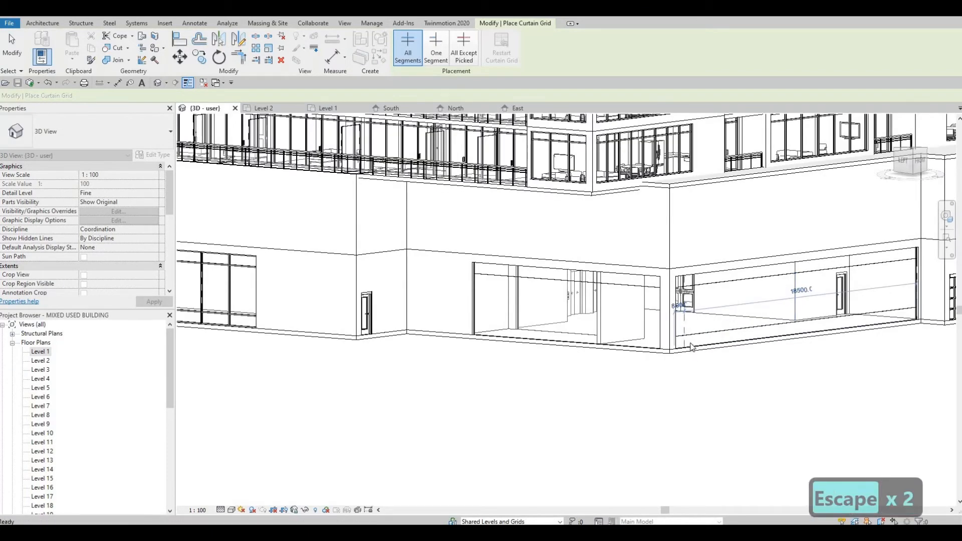
key(a)
key(l)
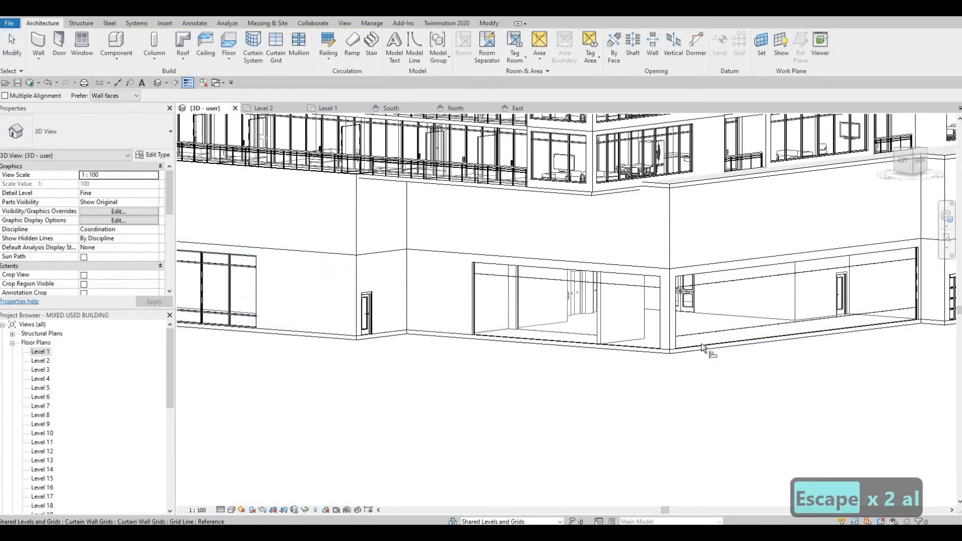
click(702, 338)
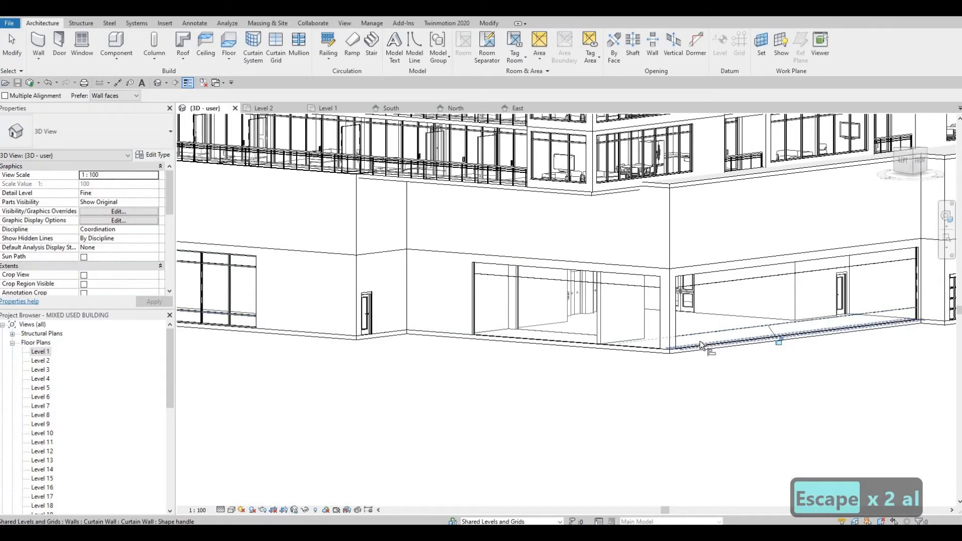
key(Escape)
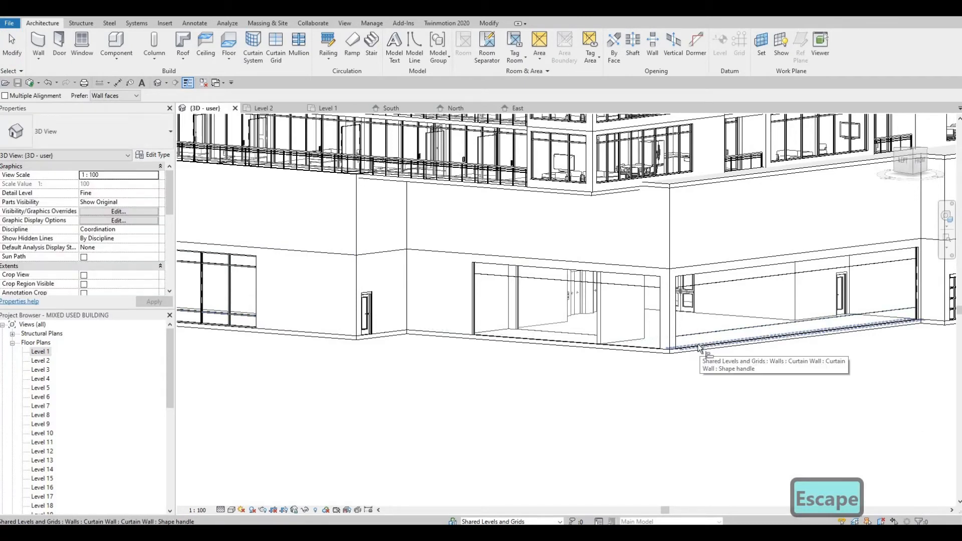
key(Escape)
Add a vertical curtain grid line at the midpoint of the lobby side curtain wall
middle_drag(549, 318, 530, 323)
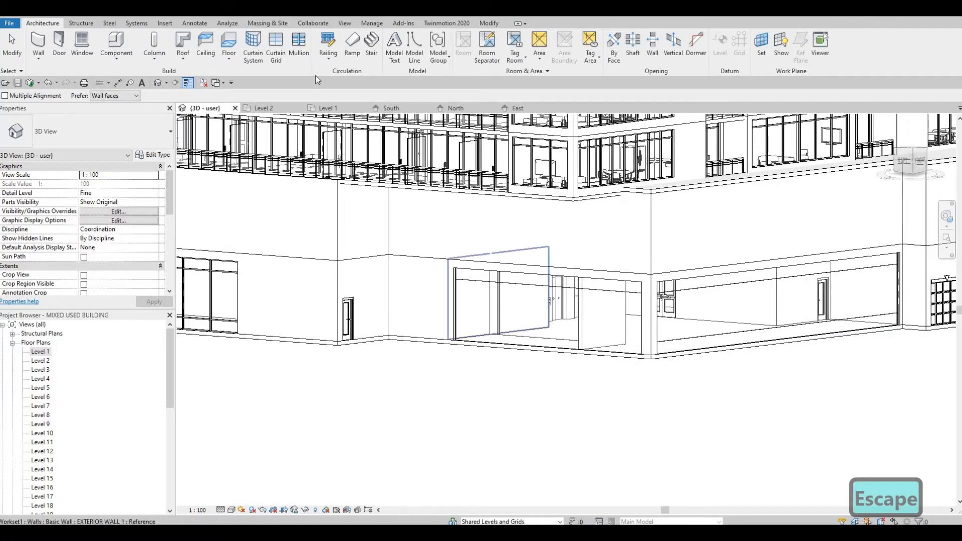
click(276, 50)
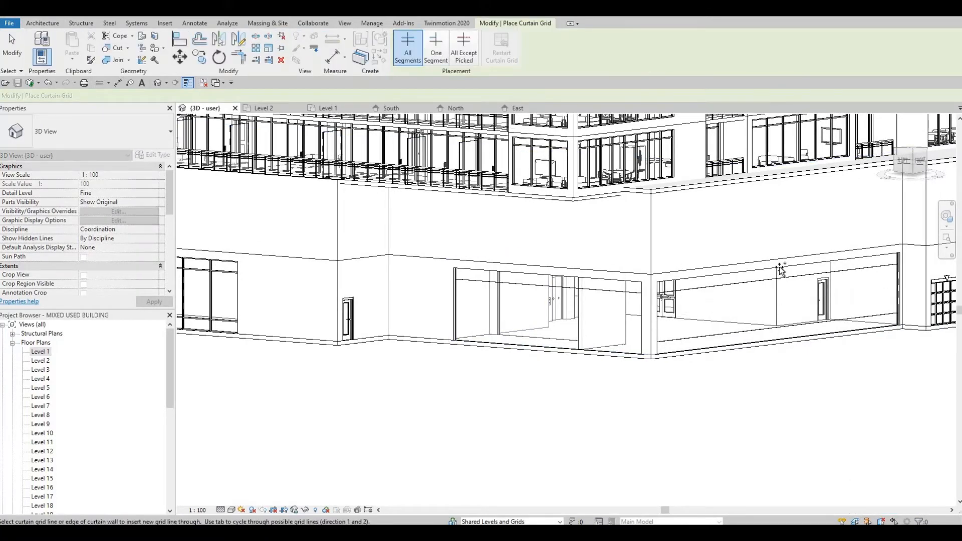
scroll(782, 270, up, 2)
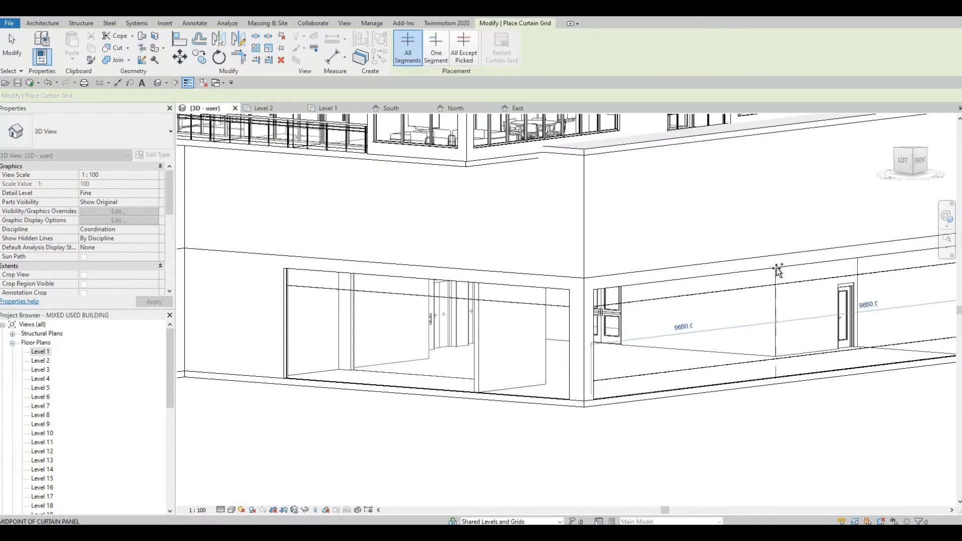
click(751, 304)
Add further vertical grid lines dividing the side curtain wall into 2412.5 mm panels
middle_drag(631, 311, 567, 281)
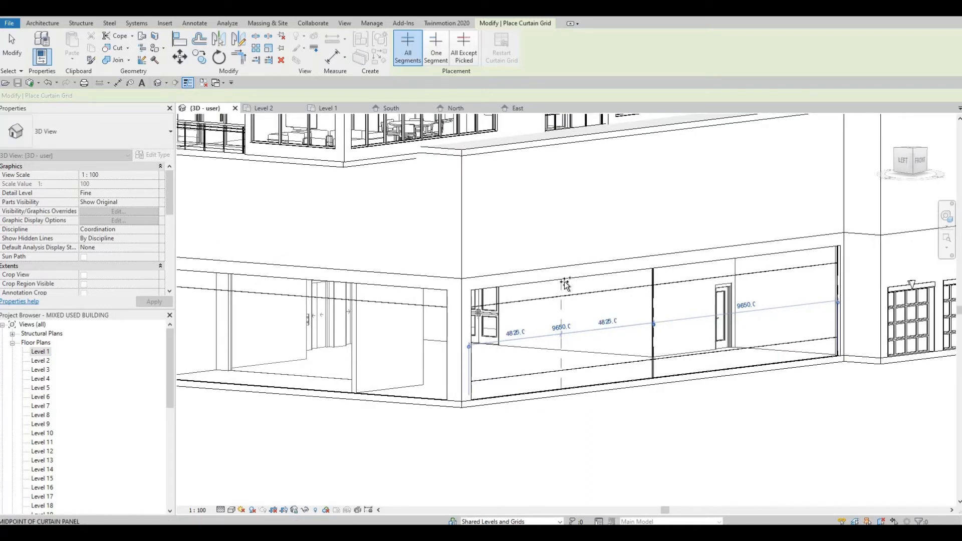
click(516, 290)
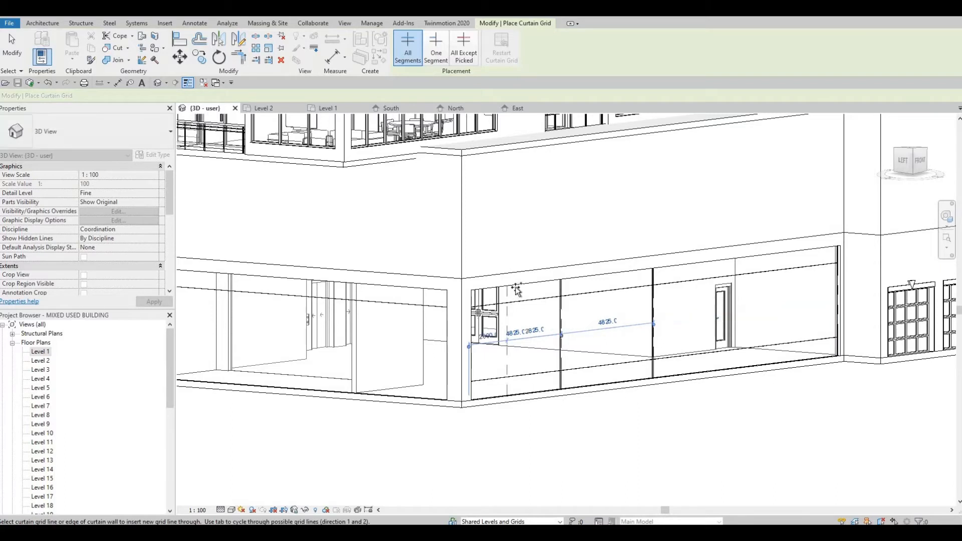
click(599, 280)
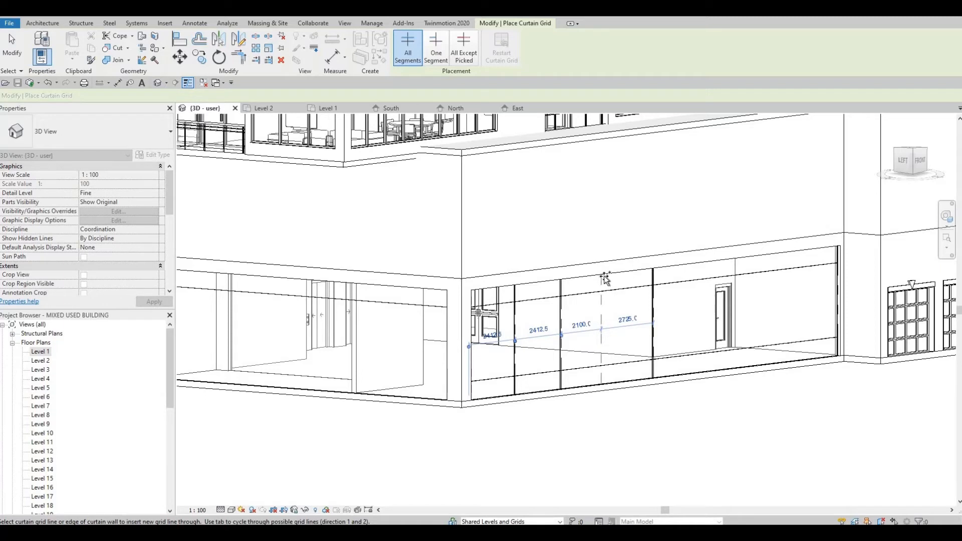
click(605, 276)
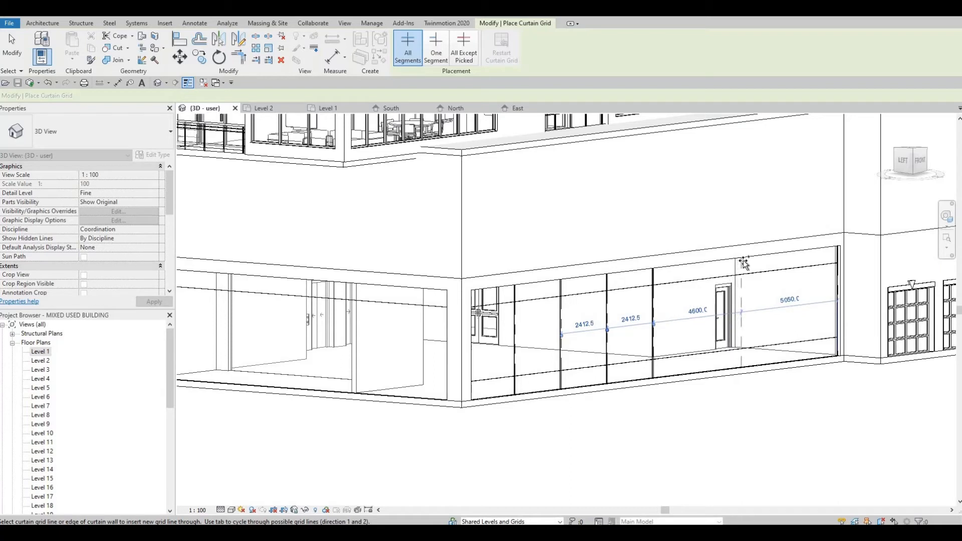
click(697, 267)
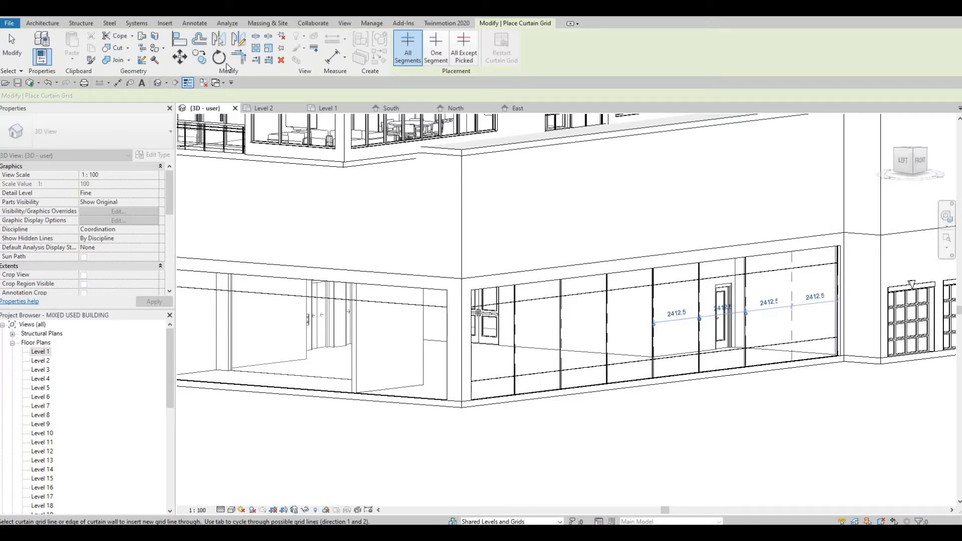
key(Escape)
key(Escape)
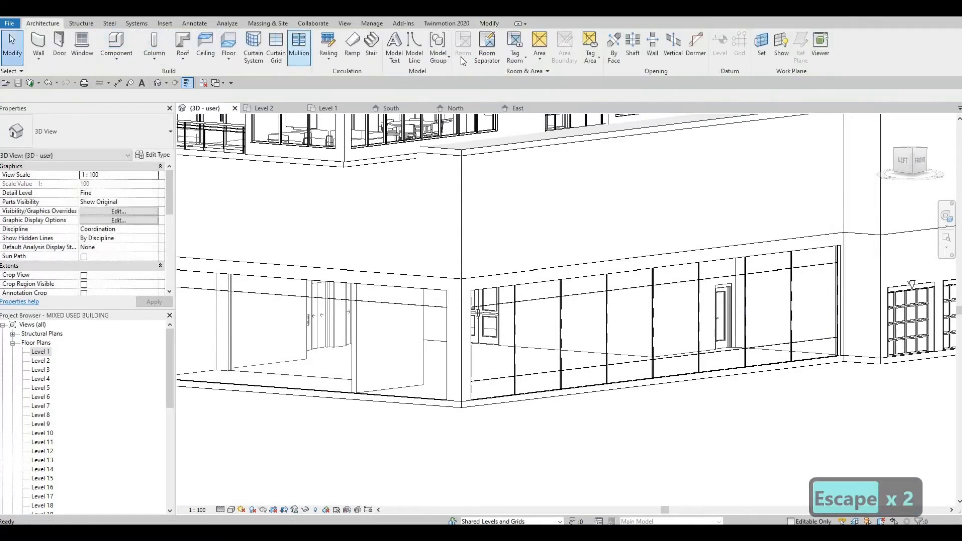
Place mullions on all grid lines of the lobby side curtain wall
click(461, 53)
click(457, 52)
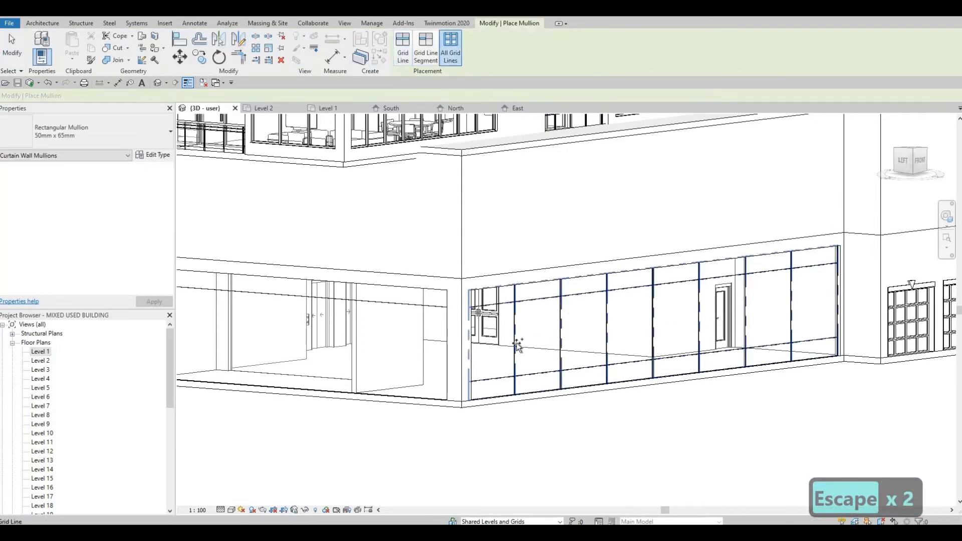
click(558, 340)
shift+middle_drag(455, 350, 544, 353)
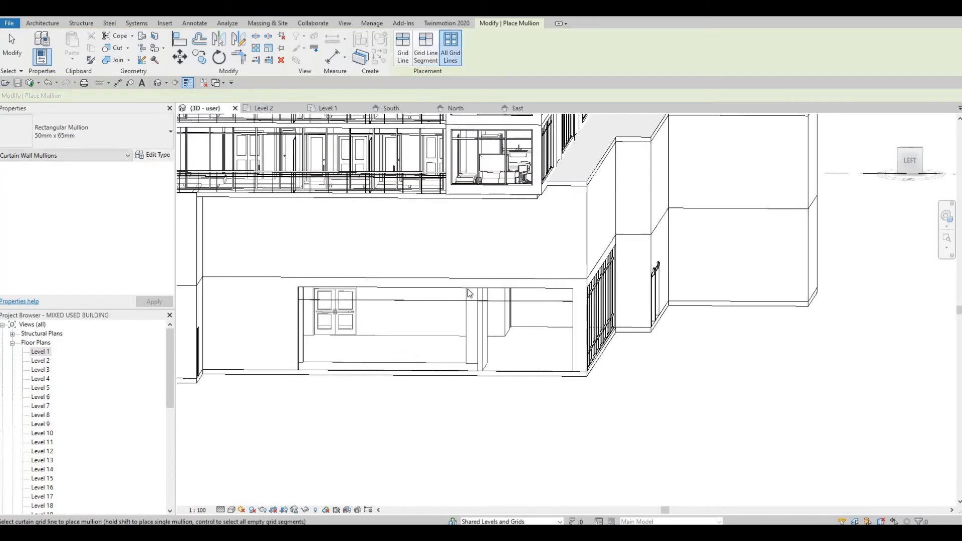
click(426, 50)
click(451, 50)
key(Escape)
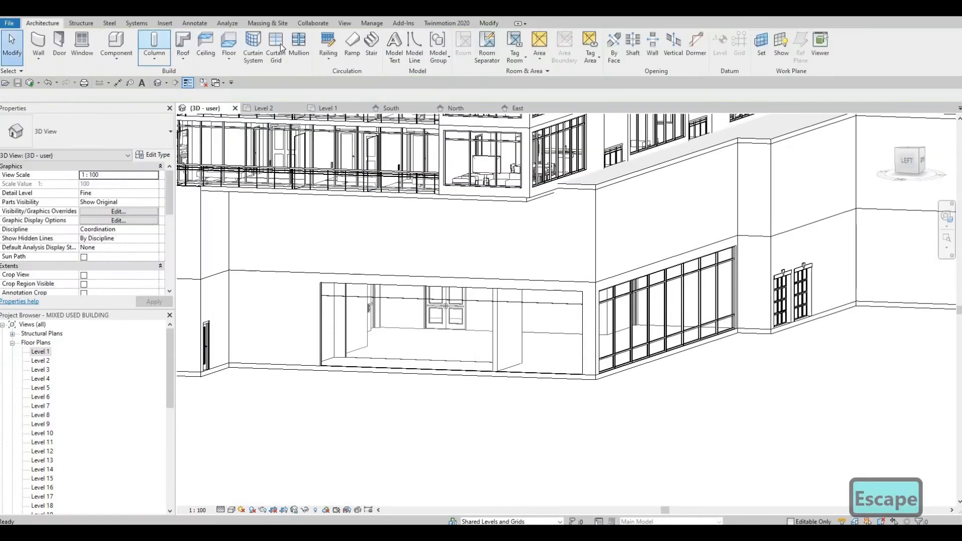
Start placing curtain grid lines on the lobby entrance curtain wall
click(277, 46)
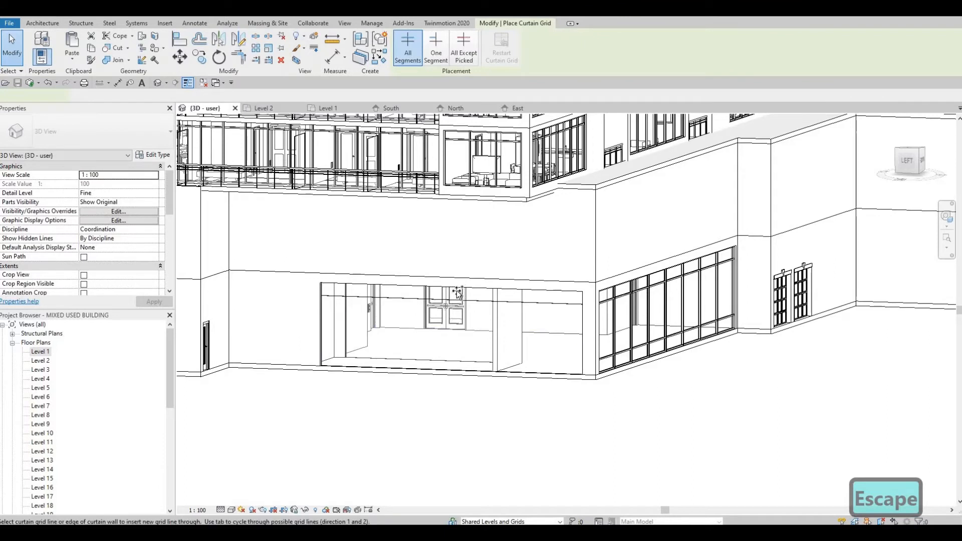
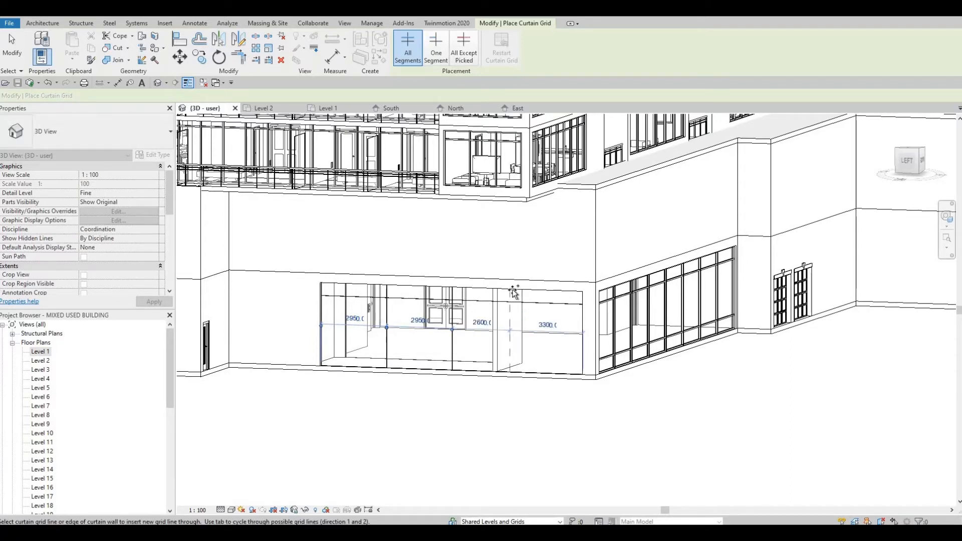
Add vertical grid lines at the midpoints of the entrance curtain wall's panels, dividing it into 1475 mm panels
click(555, 293)
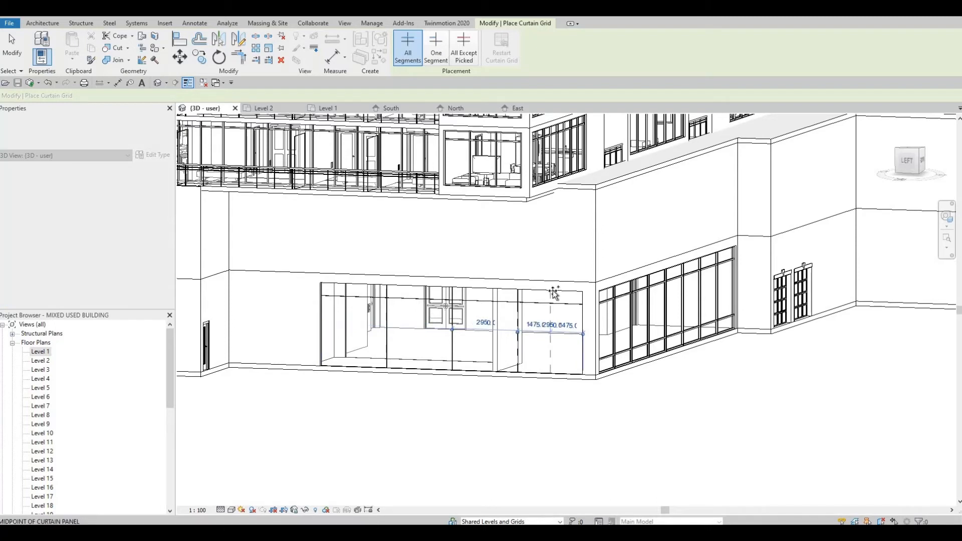
click(485, 288)
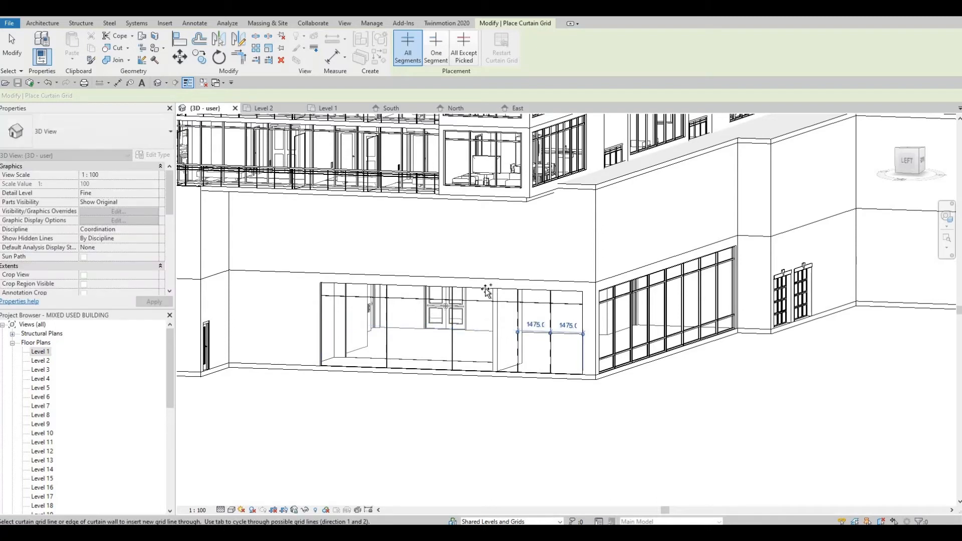
click(427, 289)
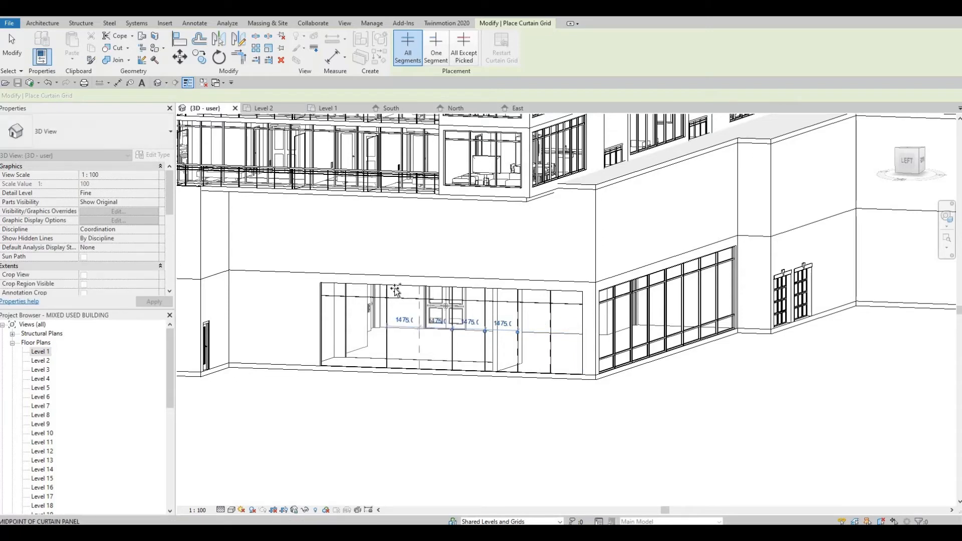
click(358, 286)
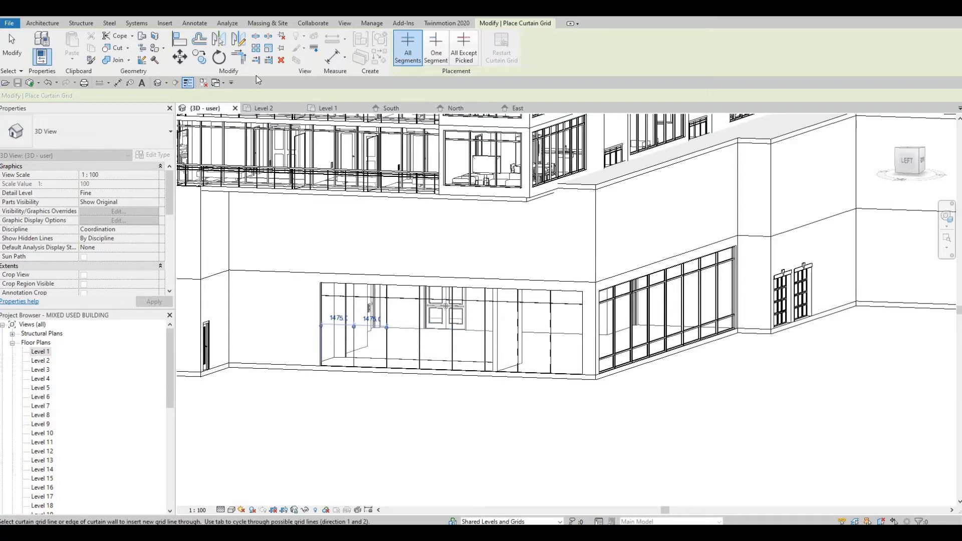
Place mullions on all grid lines of the lobby entrance curtain wall
key(Escape)
key(Escape)
click(305, 47)
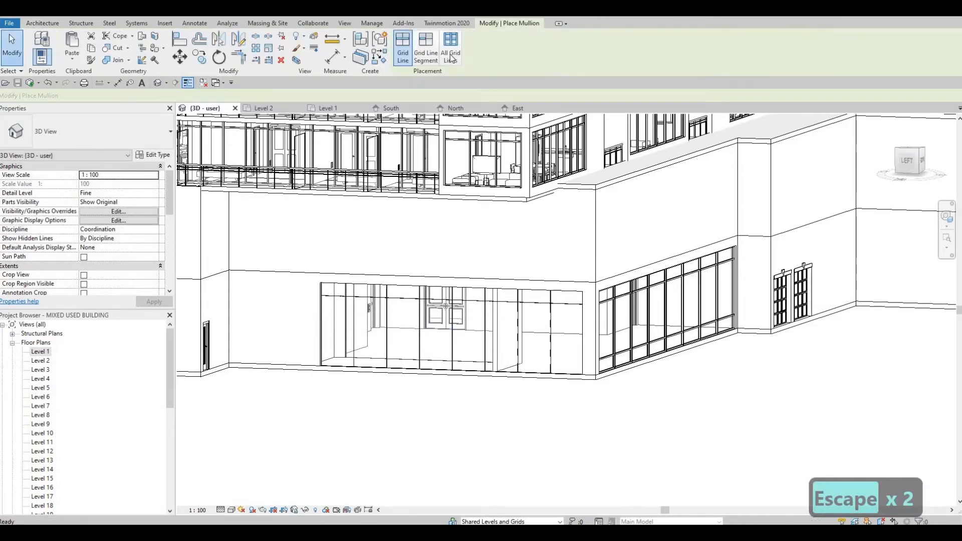
click(351, 318)
key(Escape)
key(Escape)
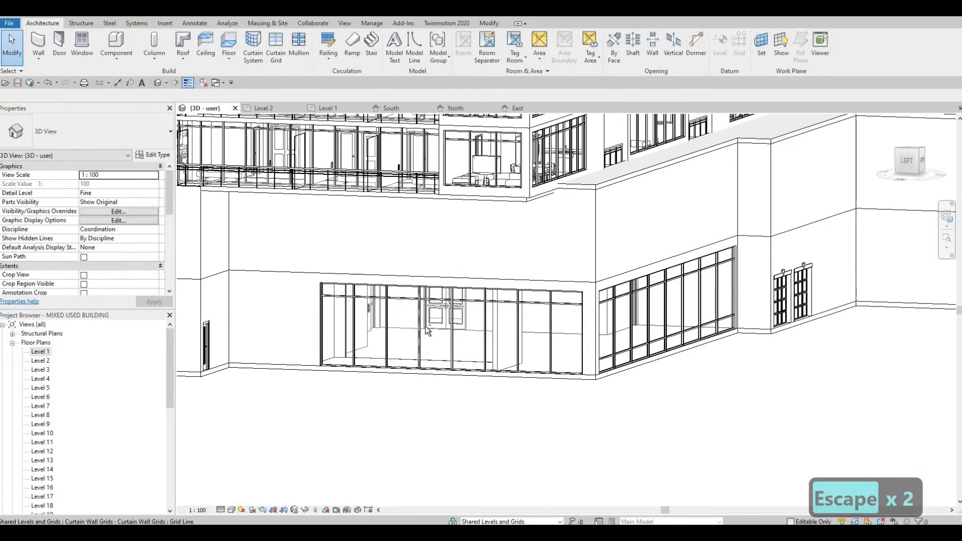
Replace one glazed panel of the entrance curtain wall with the M_Door-Curtain-Wall-Single-Glass door type
shift+middle_drag(426, 326, 362, 345)
key(Escape)
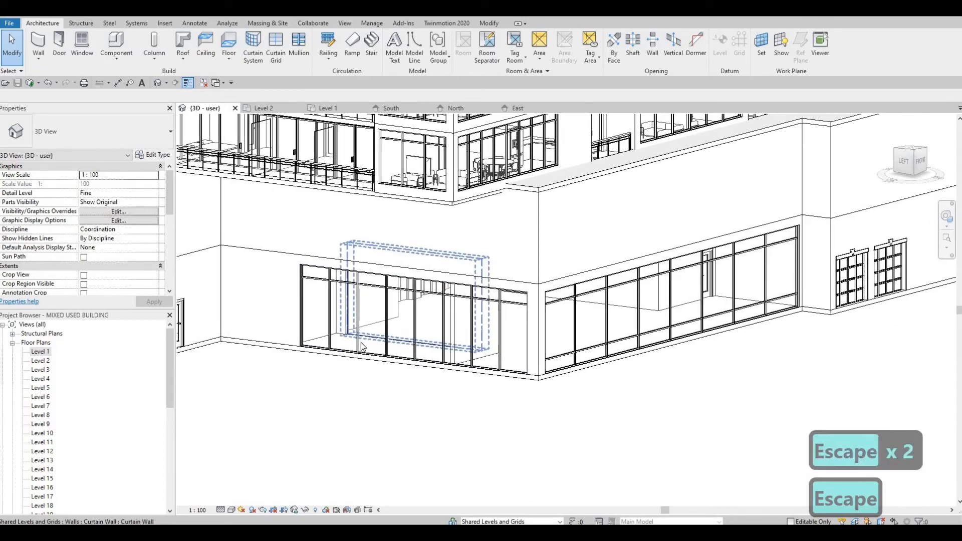
shift+middle_drag(387, 382, 360, 347)
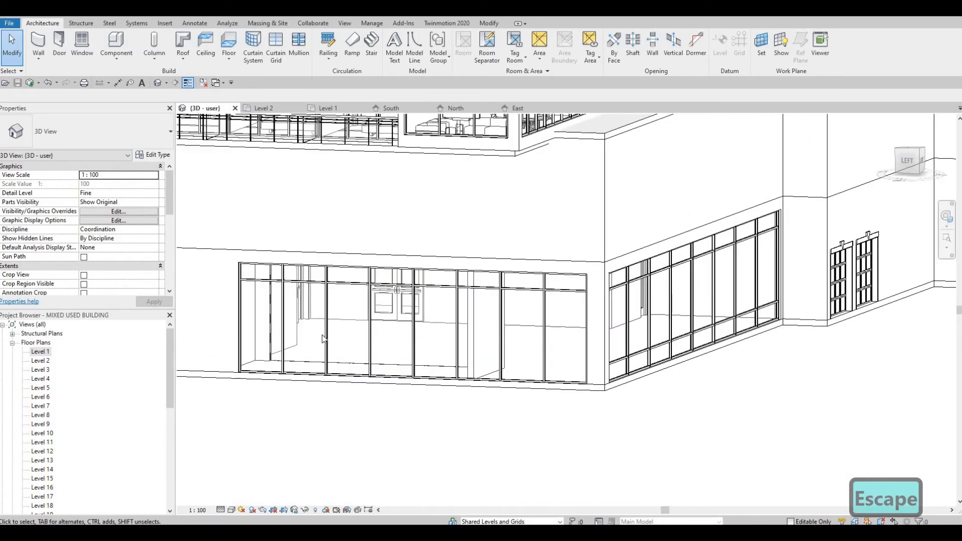
key(Tab)
key(Tab)
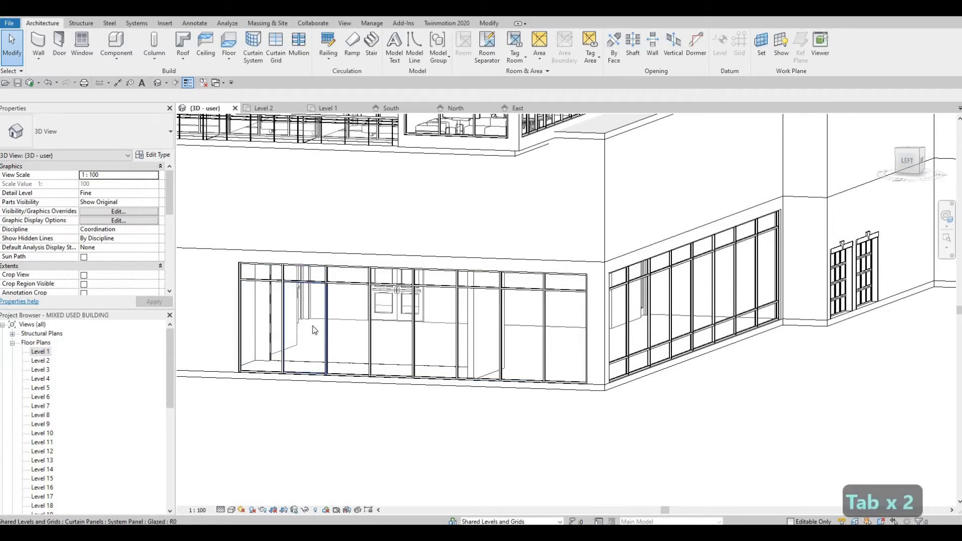
click(315, 331)
click(116, 137)
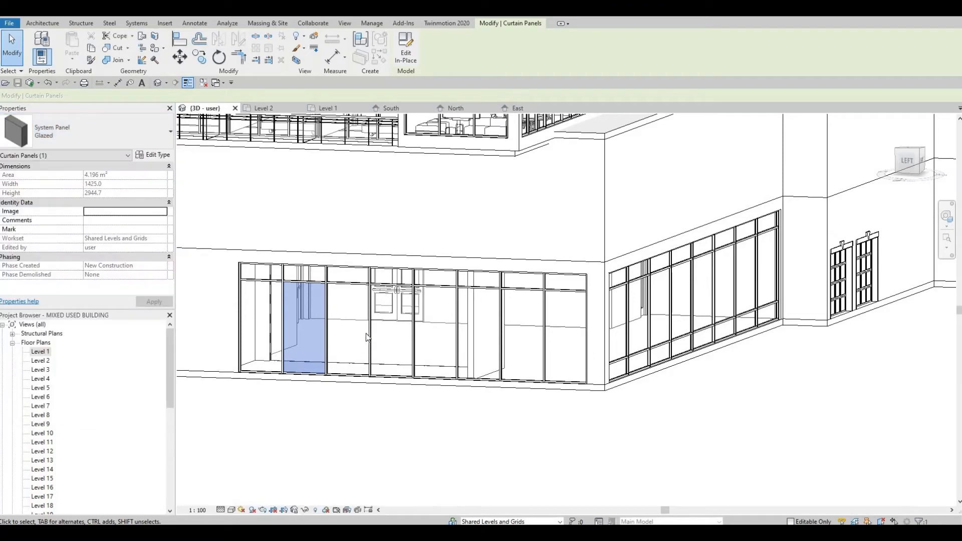
key(Tab)
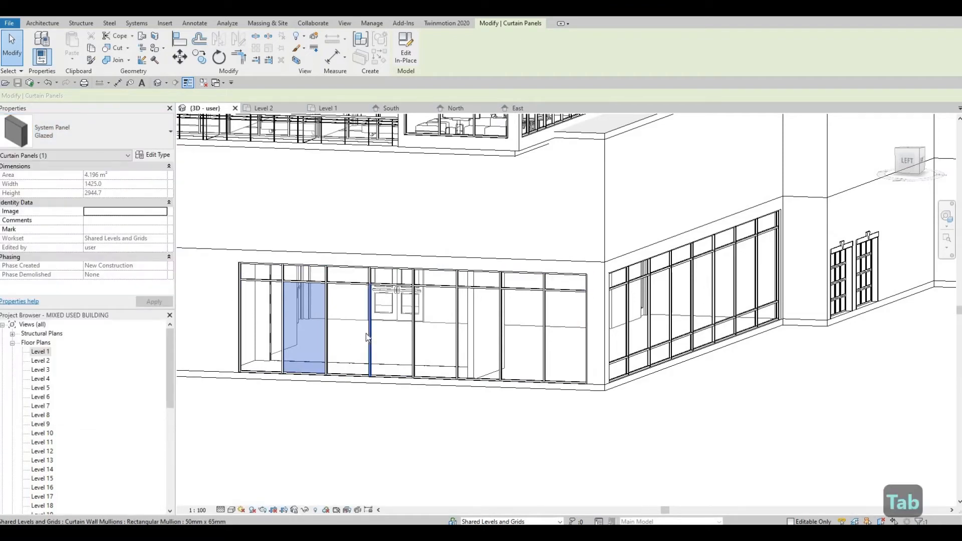
key(Tab)
key(Tab)
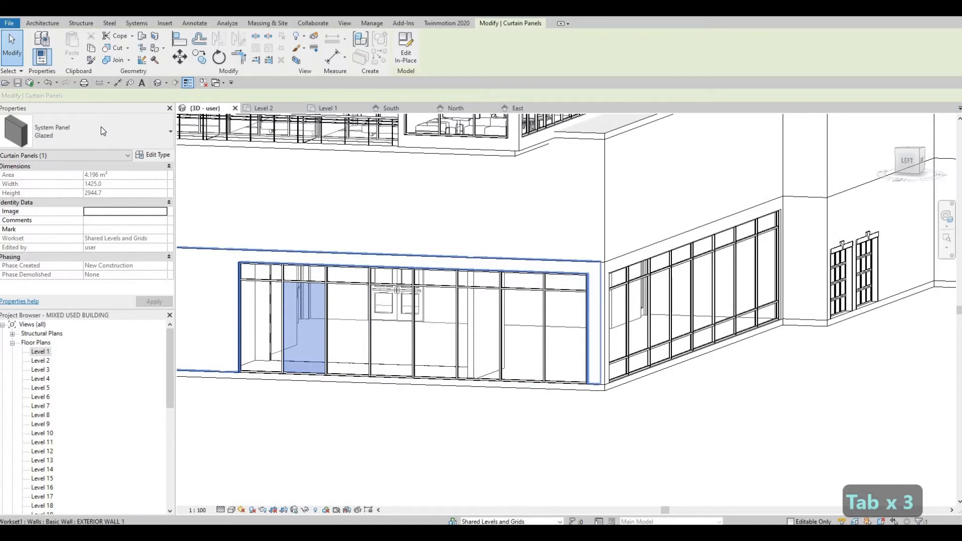
click(103, 131)
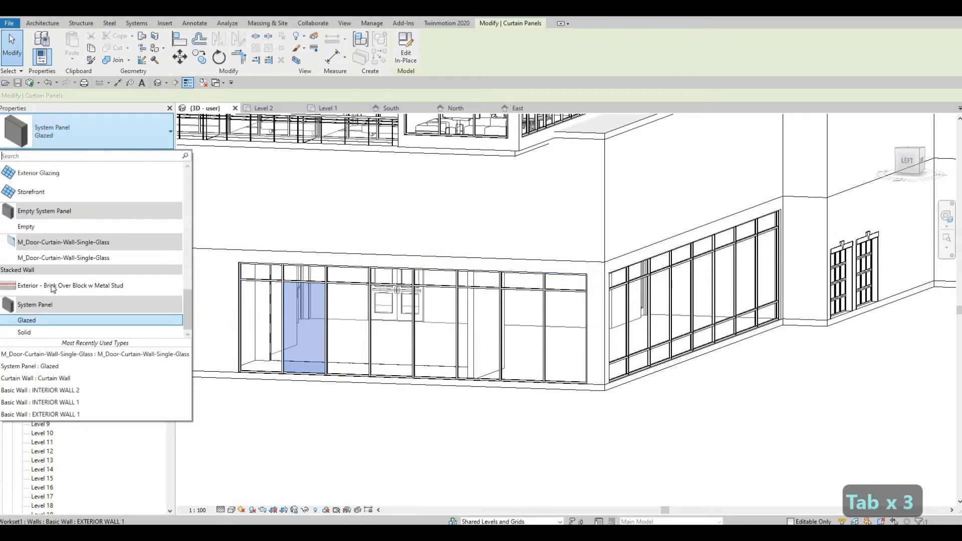
click(64, 257)
key(Escape)
key(Escape)
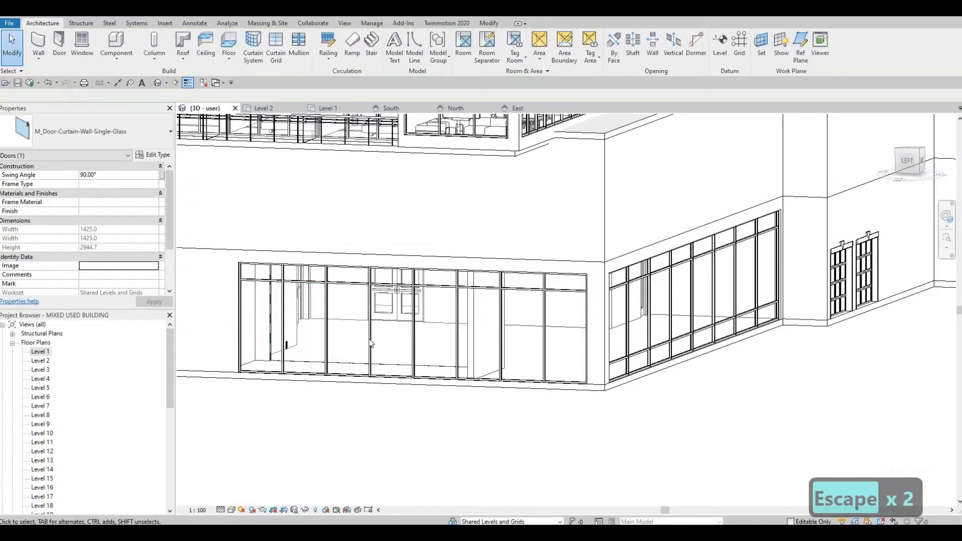
Replace the adjacent glazed panel with the M_Door-Curtain-Wall-Single-Glass door type as well
key(Tab)
key(Tab)
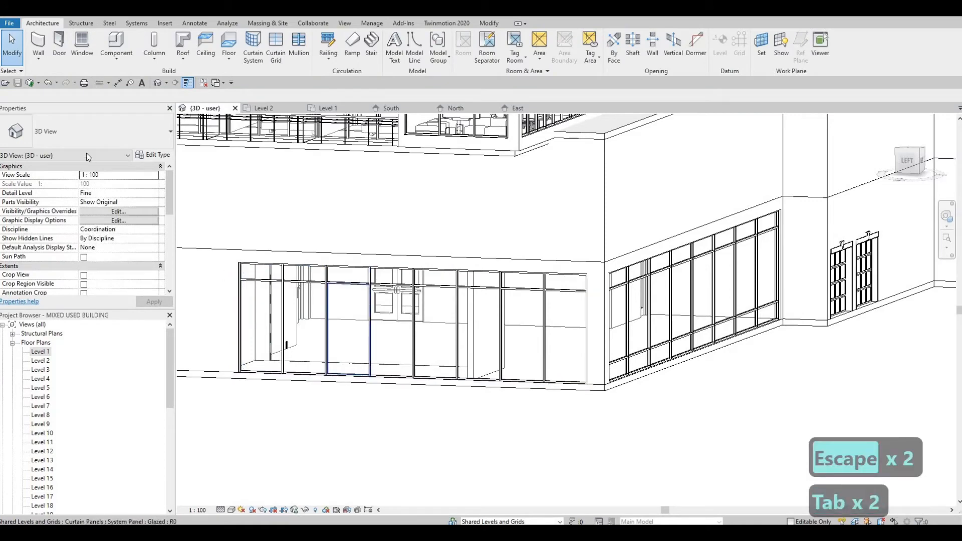
click(82, 137)
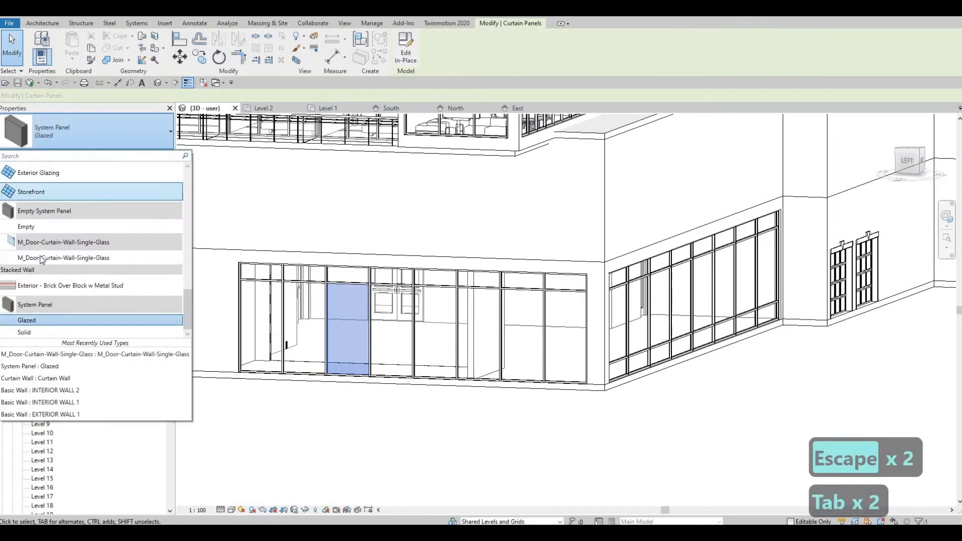
click(42, 258)
key(Escape)
key(Escape)
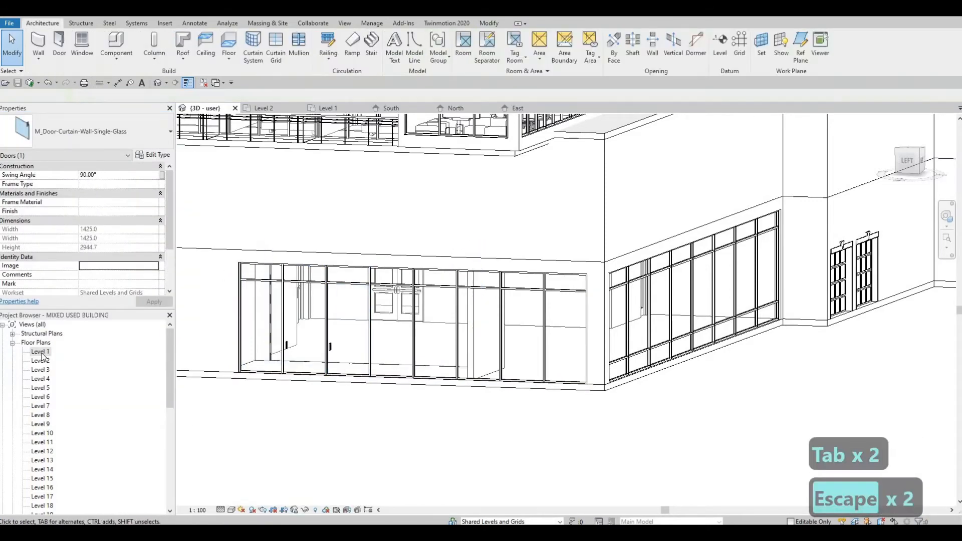
Open the Level 1 floor plan and flip the lobby curtain wall door so it swings outward
double_click(40, 351)
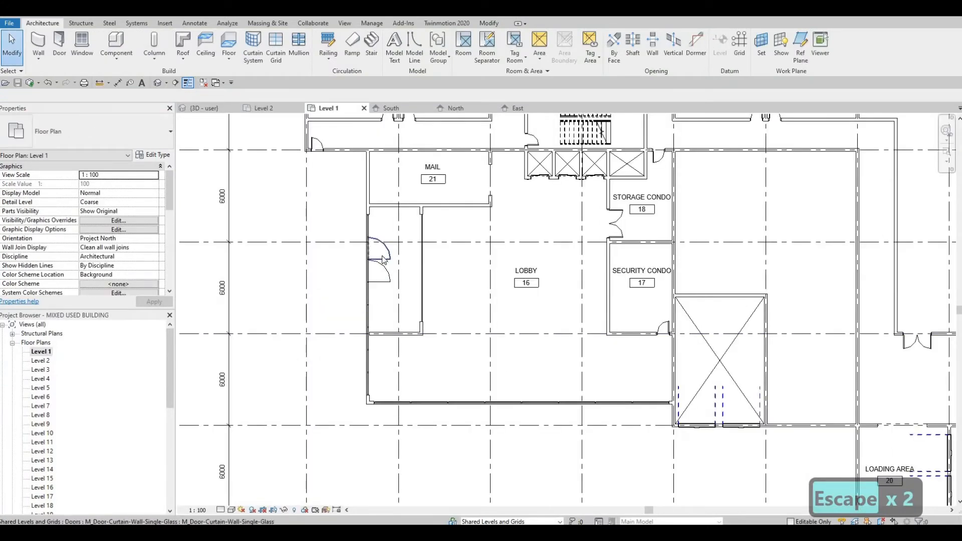
click(383, 259)
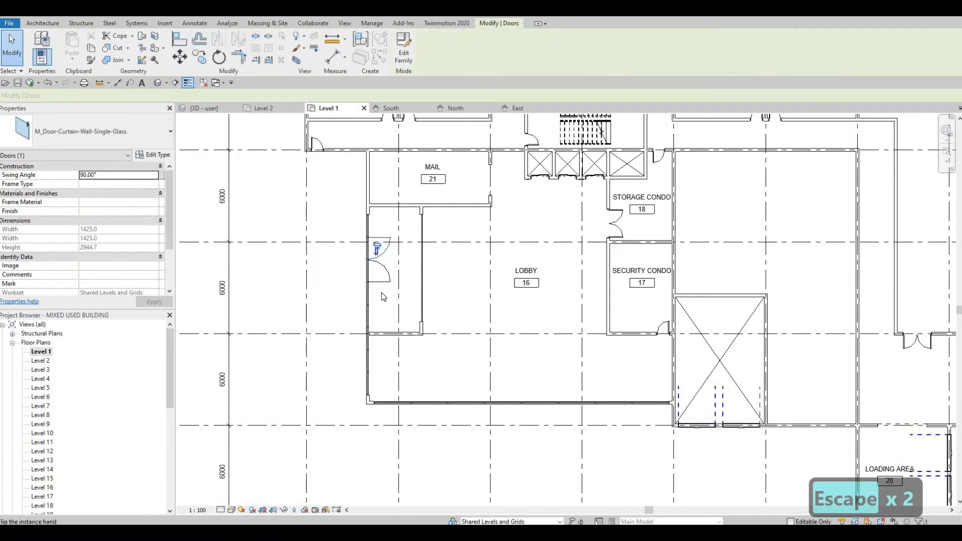
key(Escape)
key(Escape)
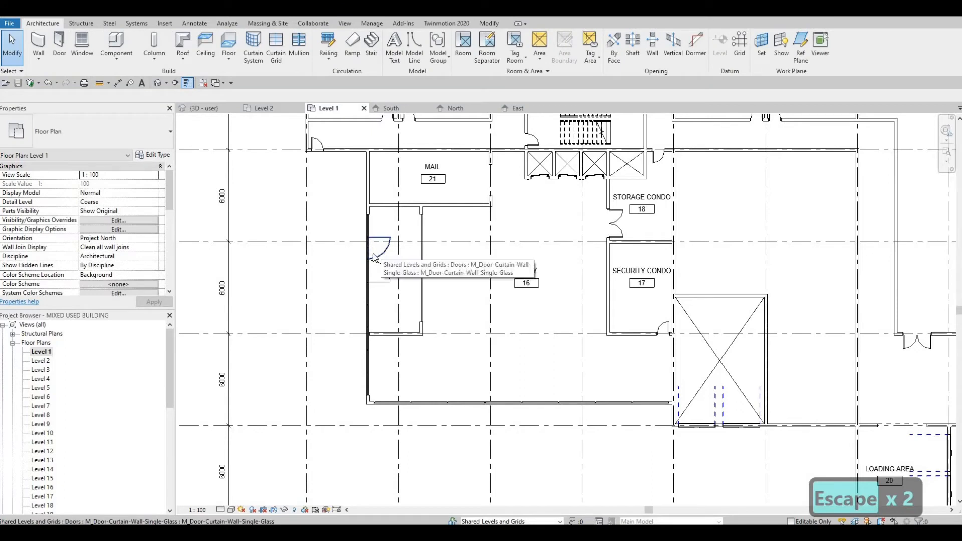
click(374, 256)
click(379, 249)
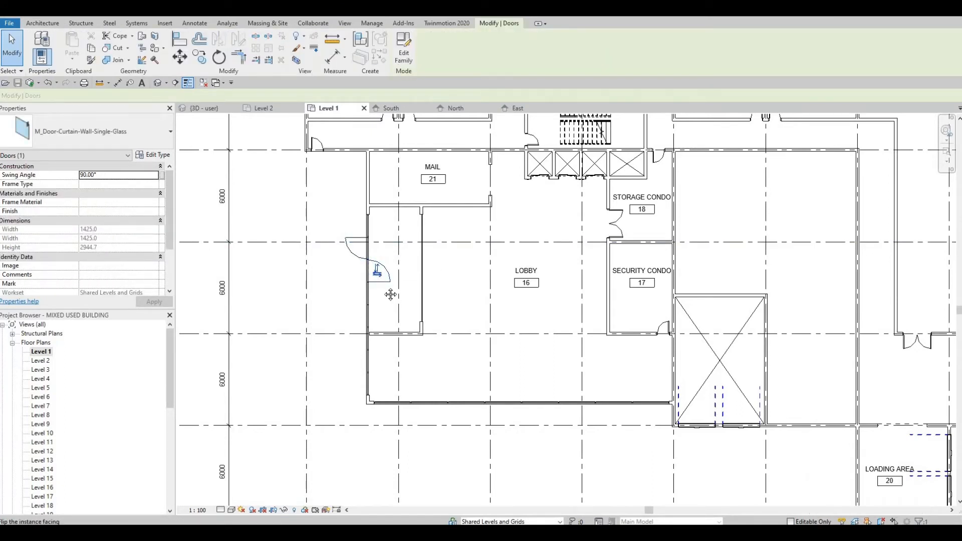
key(space)
key(Escape)
Zoom out and pan across the Level 1 floor plan to review the lobby and surrounding layout
scroll(368, 298, down, 2)
key(Escape)
scroll(350, 289, down, 1)
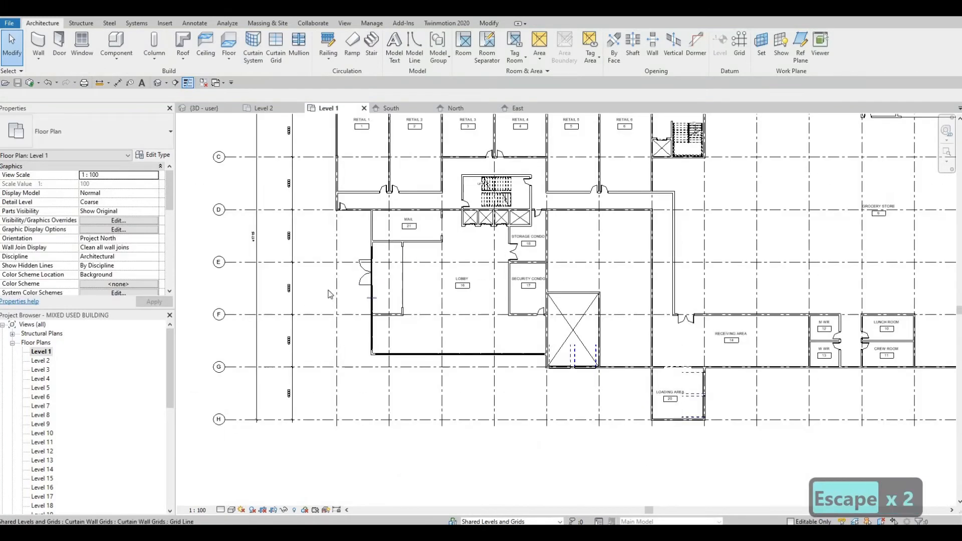
middle_drag(411, 355, 344, 395)
scroll(342, 240, down, 1)
middle_drag(341, 225, 343, 354)
middle_drag(432, 433, 401, 325)
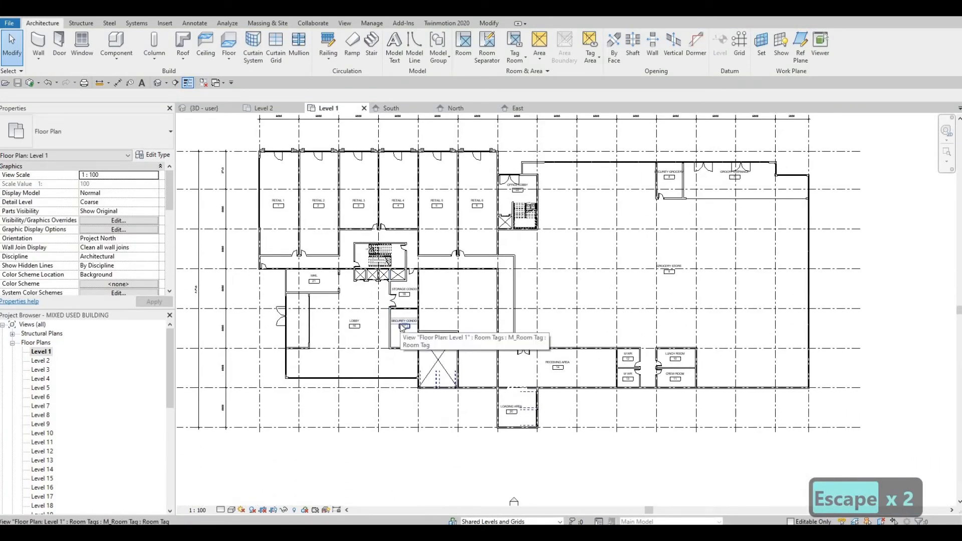
key(Escape)
middle_drag(436, 262, 449, 275)
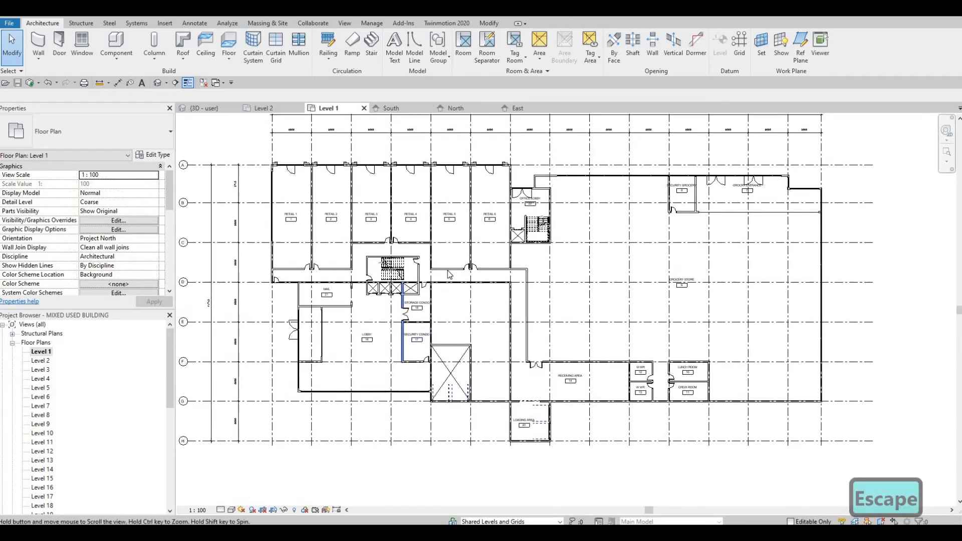
middle_drag(458, 330, 501, 304)
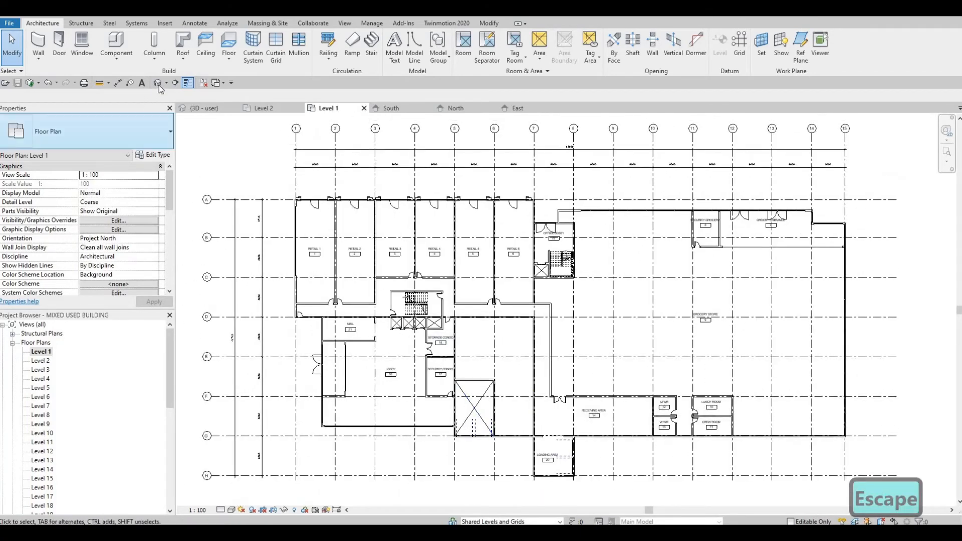
Switch to the 3D view and orbit around the building to inspect the finished curtain walls and doors
click(157, 83)
shift+middle_drag(408, 326, 403, 374)
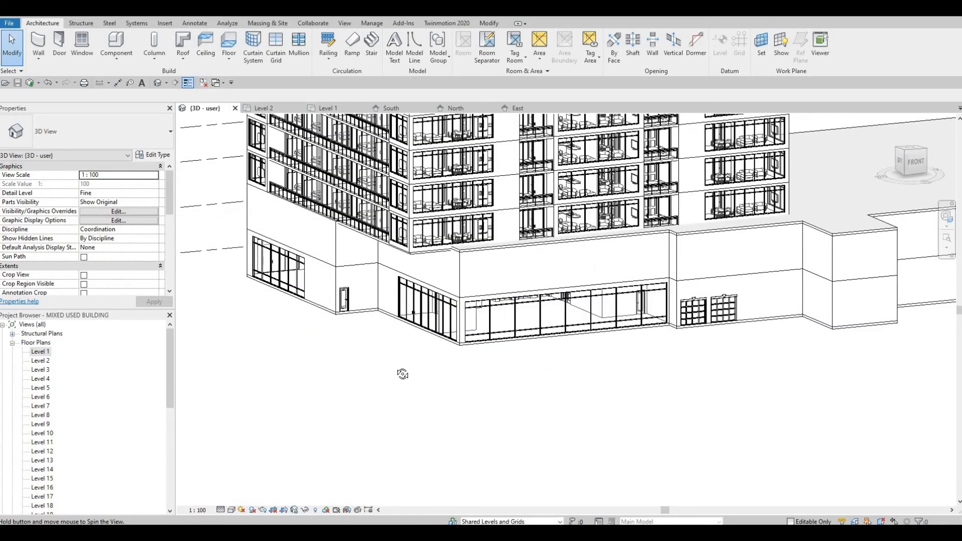
shift+middle_drag(385, 273, 328, 274)
scroll(375, 281, up, 1)
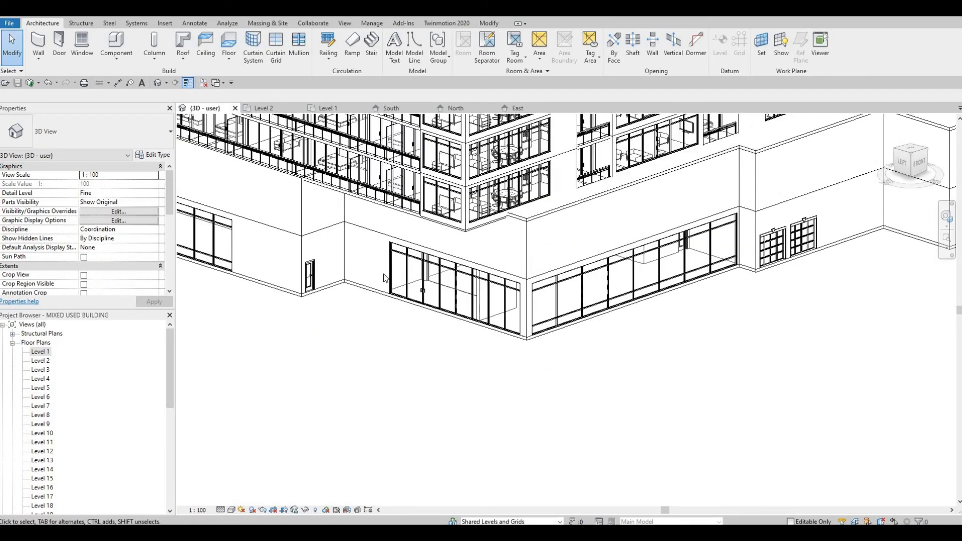
shift+middle_drag(353, 310, 267, 307)
shift+middle_drag(340, 314, 382, 321)
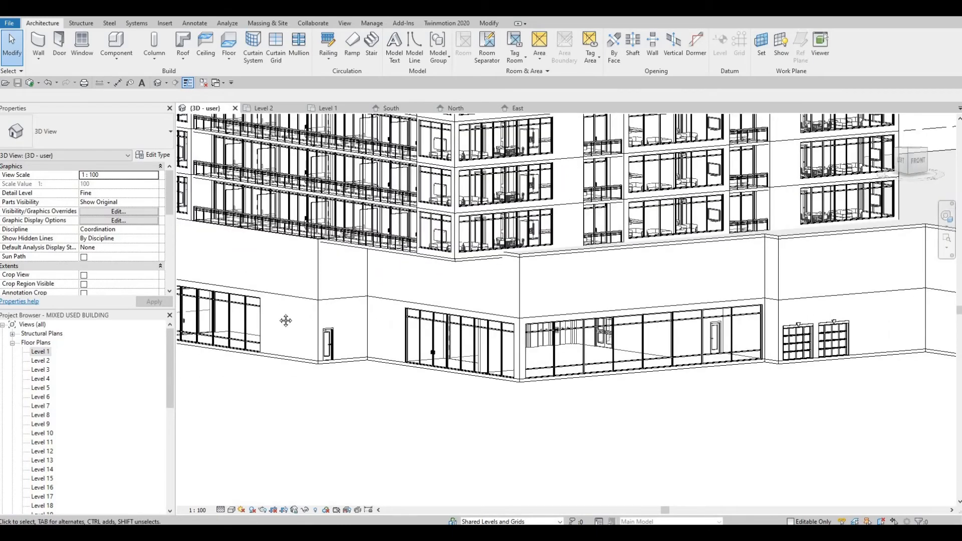
shift+middle_drag(306, 328, 411, 329)
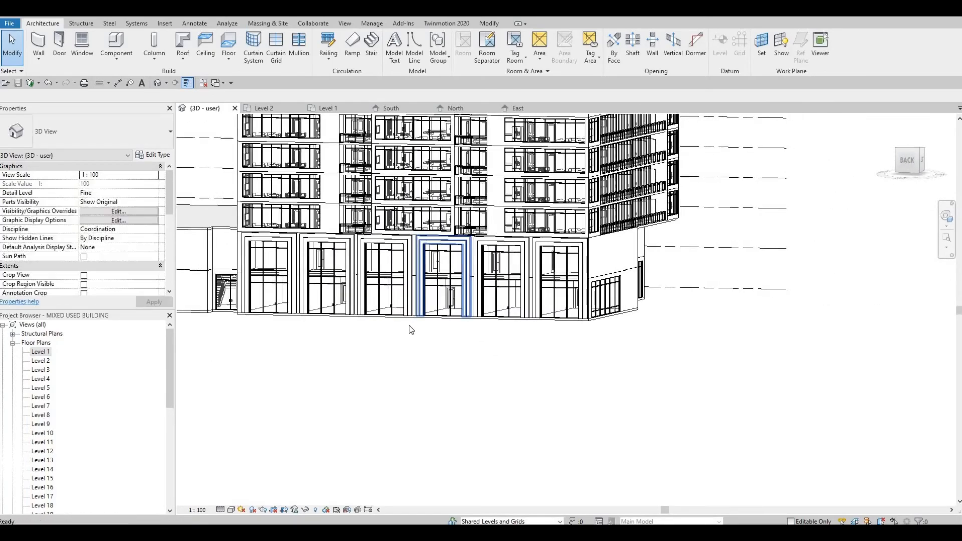
shift+middle_drag(491, 338, 374, 314)
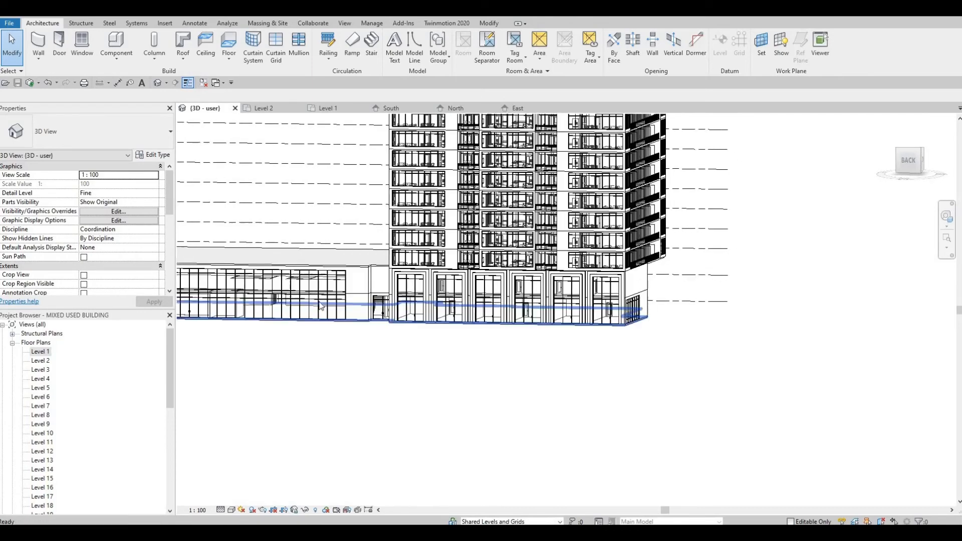
middle_drag(526, 291, 576, 418)
scroll(577, 418, down, 2)
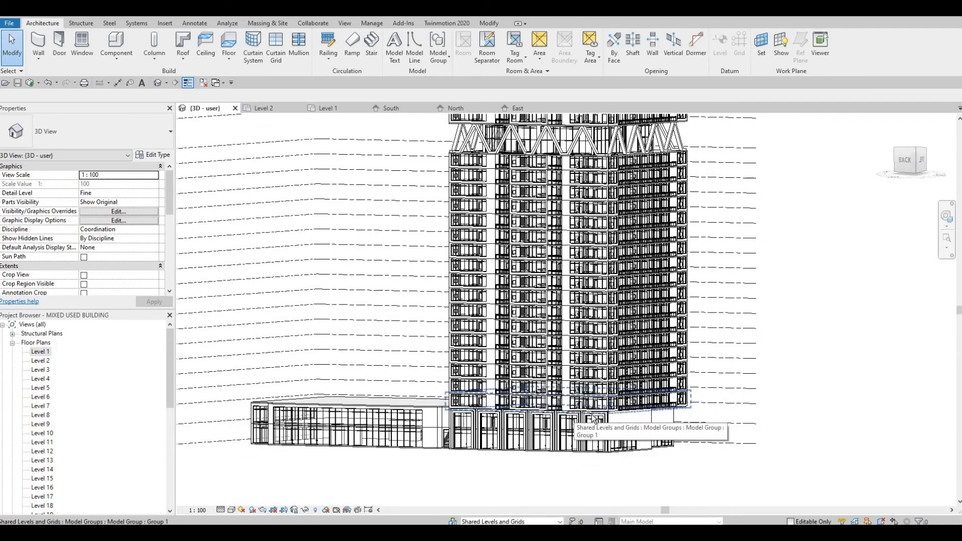
shift+middle_drag(635, 422, 578, 457)
scroll(572, 446, down, 3)
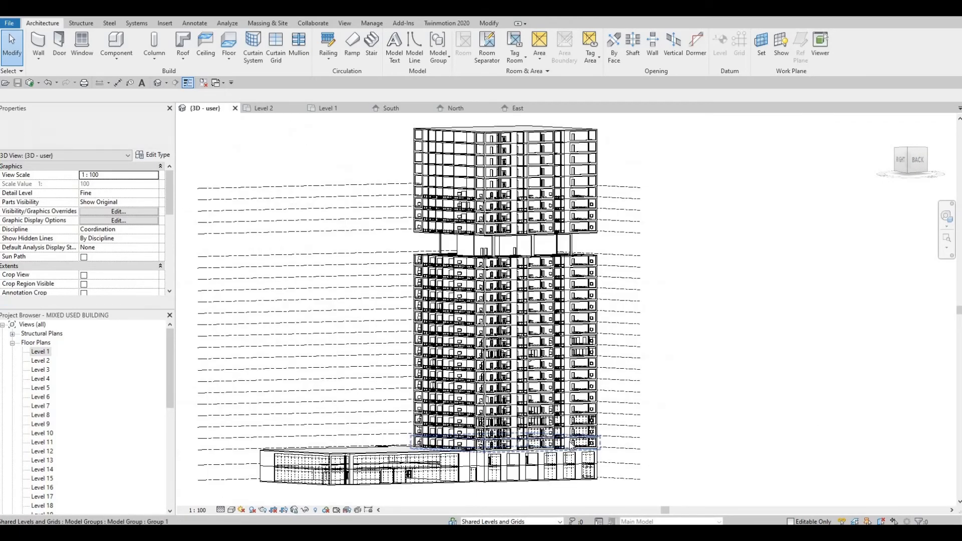
shift+middle_drag(570, 424, 558, 445)
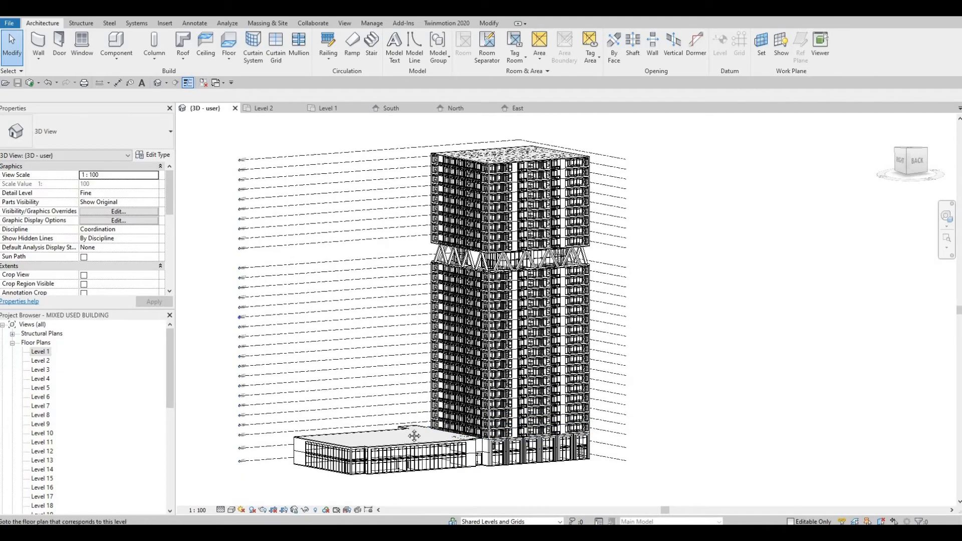
scroll(400, 377, up, 3)
middle_drag(400, 378, 382, 316)
scroll(466, 423, up, 3)
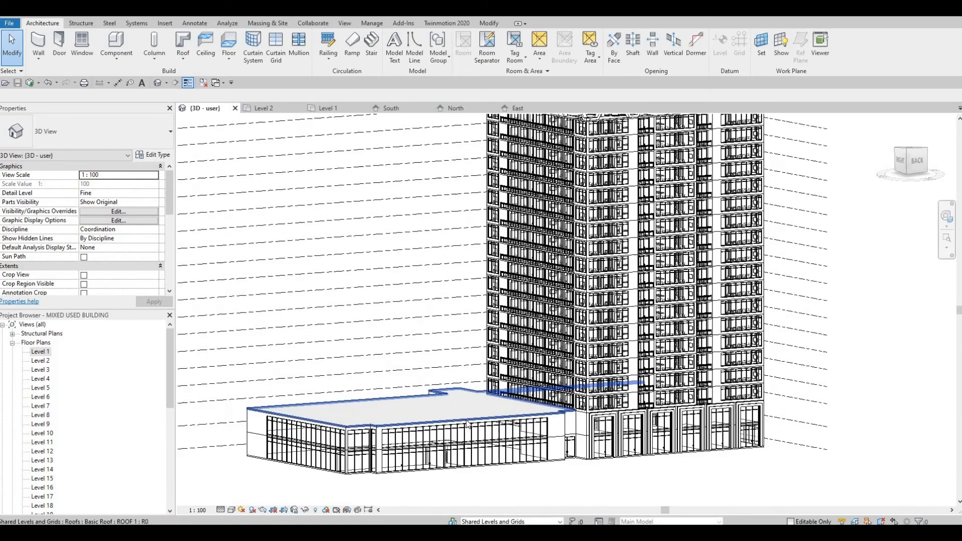
scroll(467, 424, down, 1)
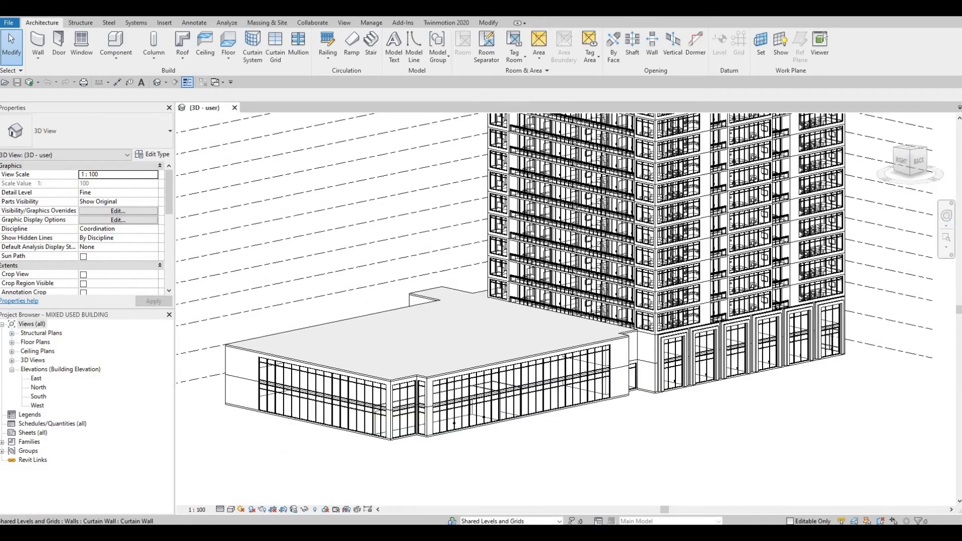
Open the North elevation and create a new in-place component in the Generic Models category
scroll(357, 302, up, 5)
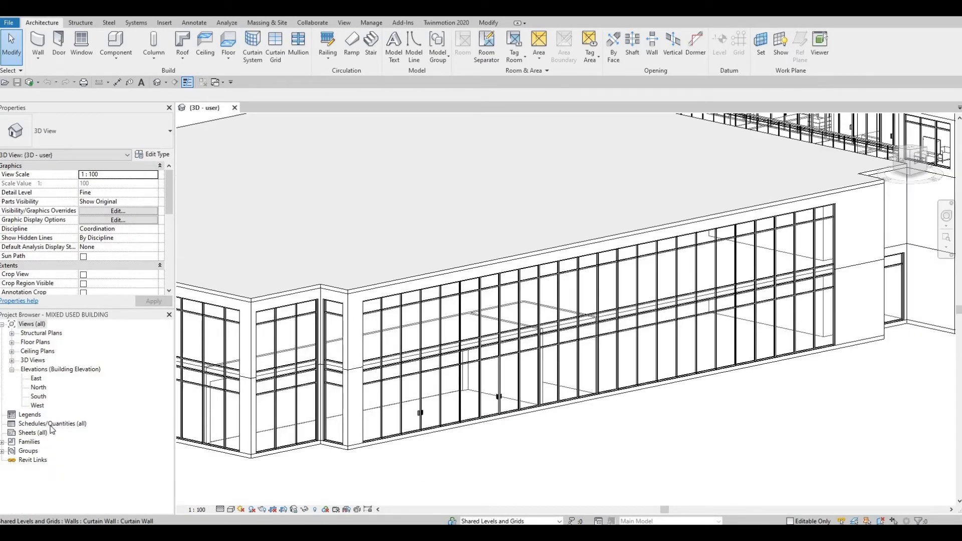
double_click(36, 389)
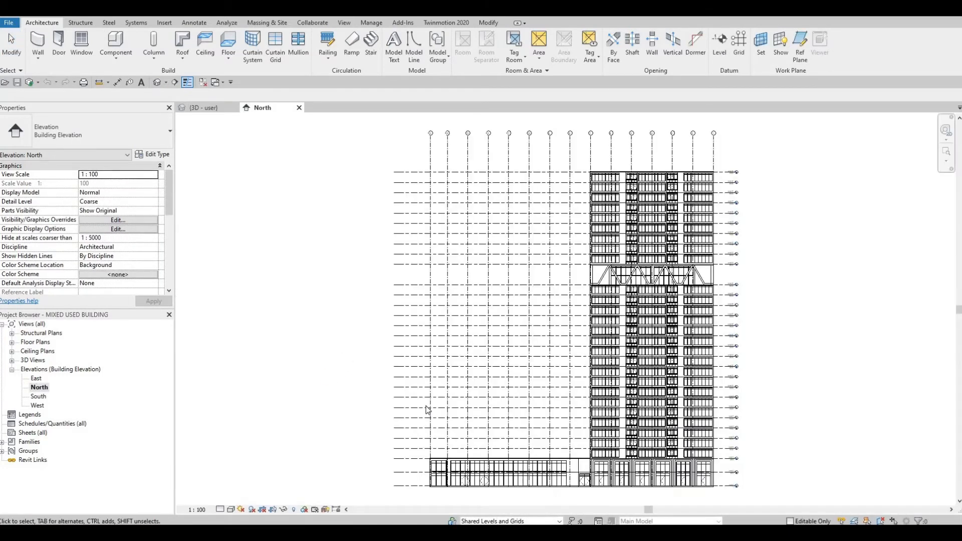
scroll(452, 401, up, 5)
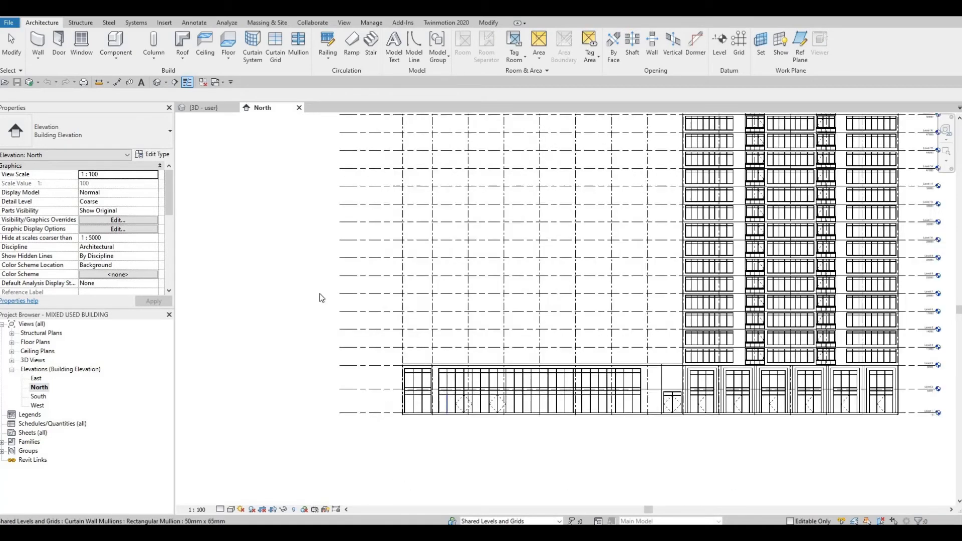
click(116, 56)
click(129, 97)
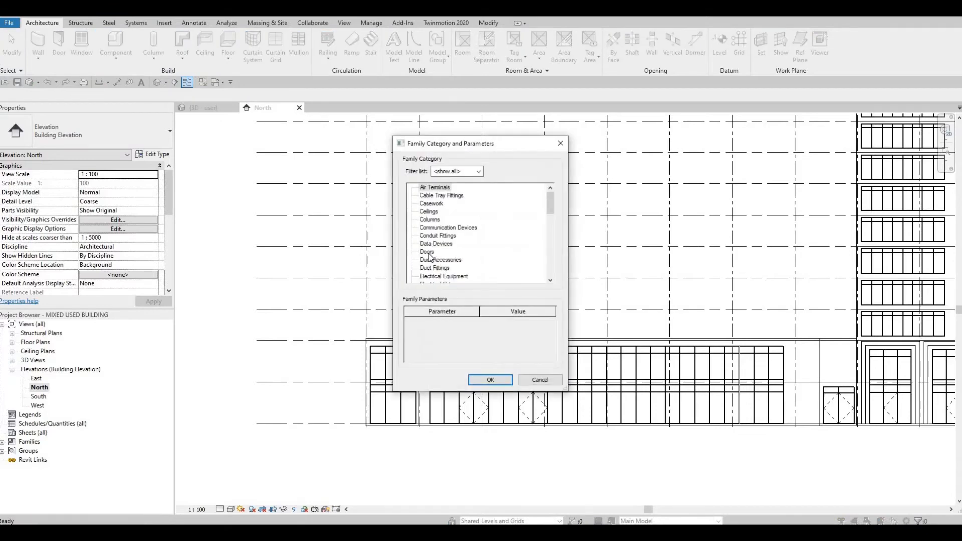
scroll(434, 264, down, 3)
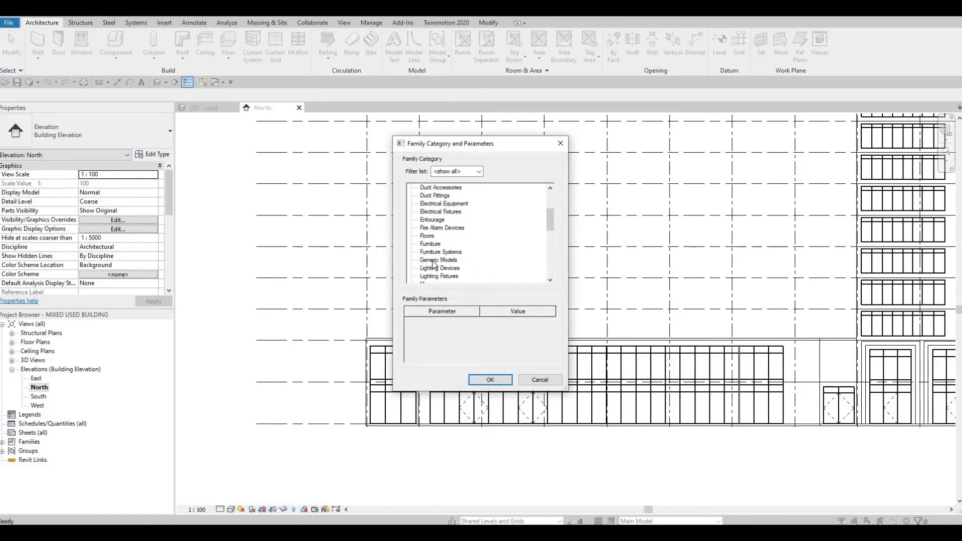
click(490, 380)
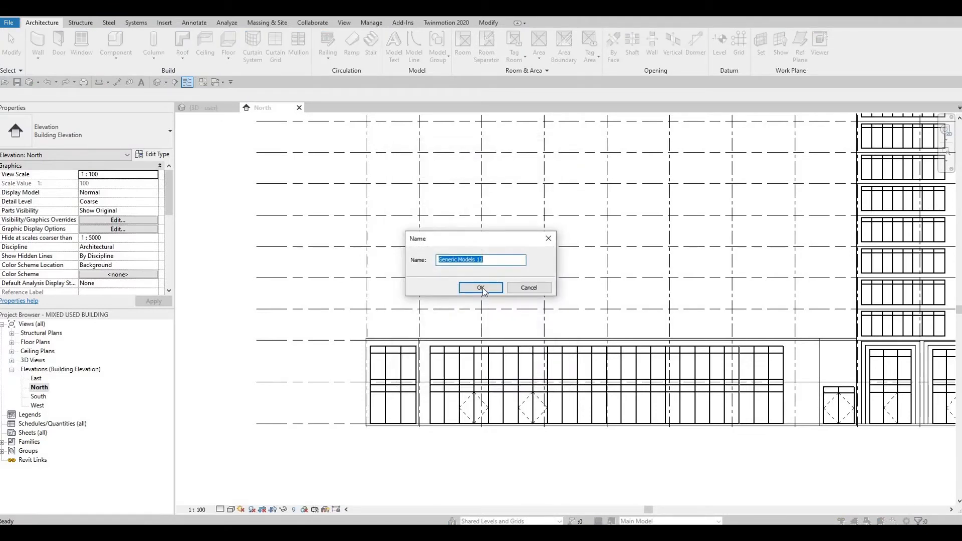
key(Return)
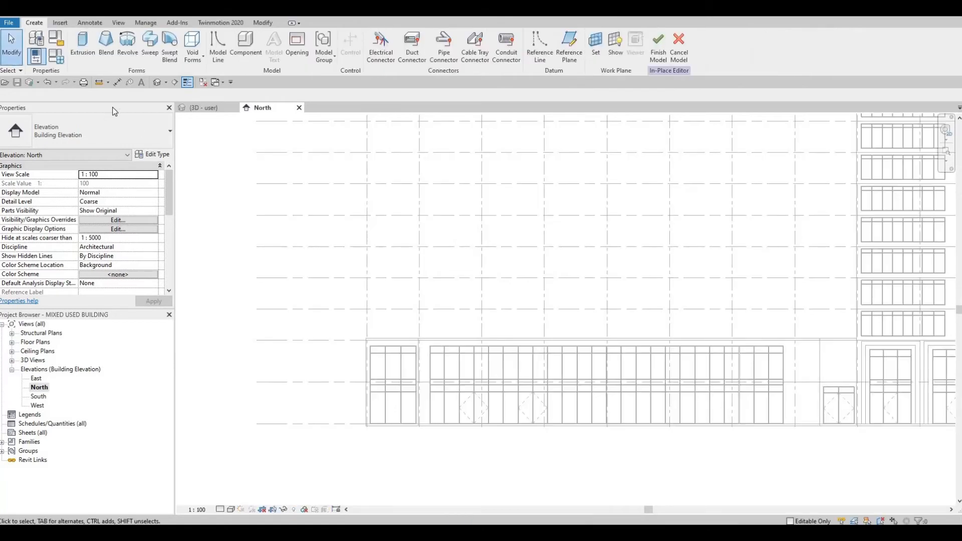
Start an extrusion, picking the exterior wall face above the lobby curtain wall as its work plane
click(82, 54)
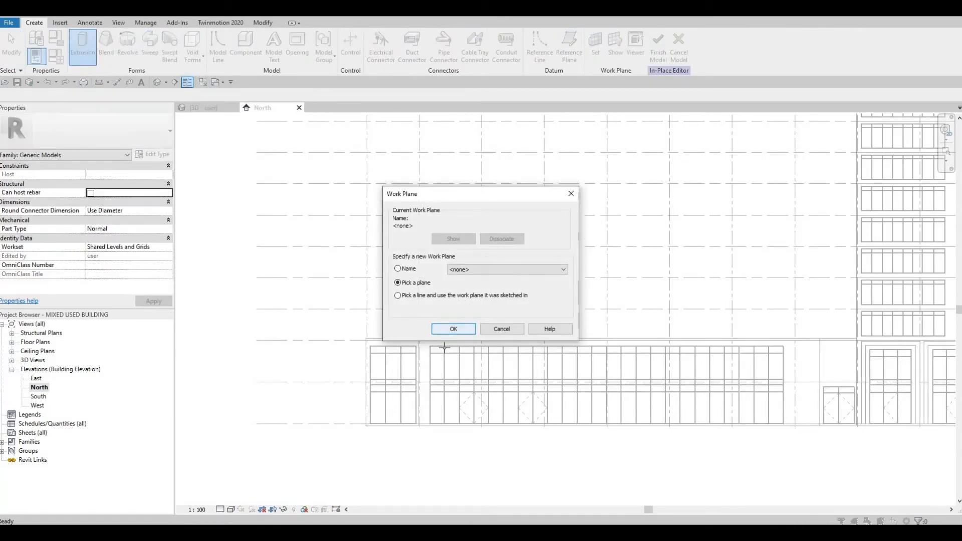
click(451, 330)
scroll(444, 347, up, 1)
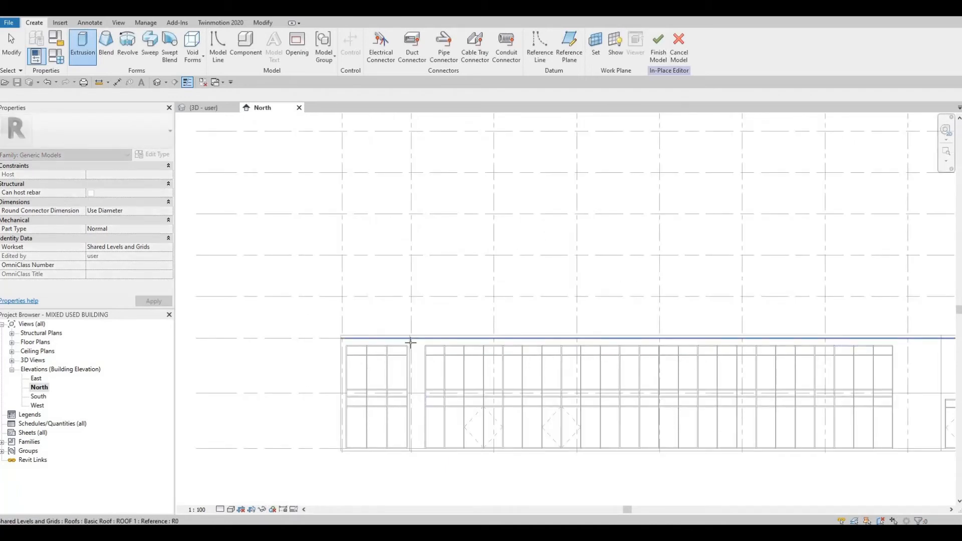
click(412, 346)
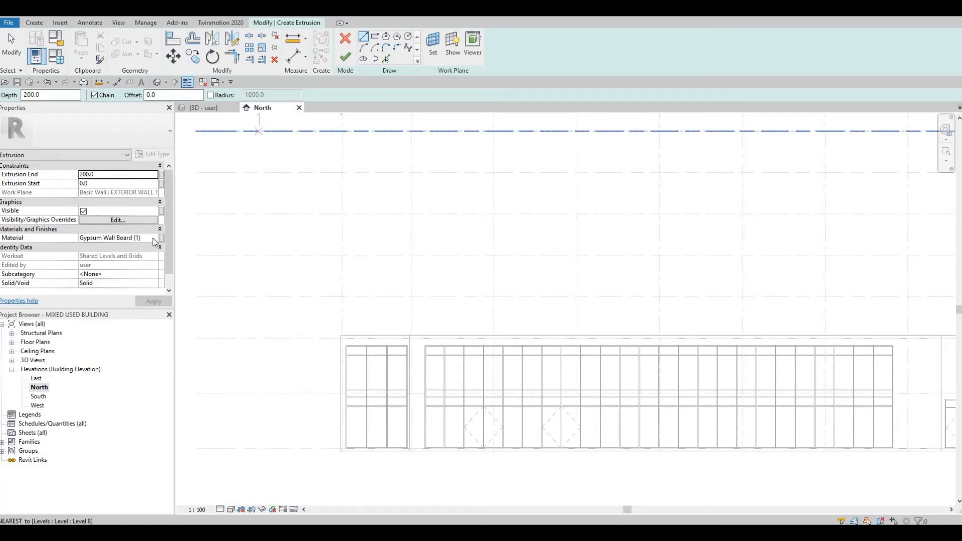
Set the extrusion's material to Aluminum 1100-O from the AEC Materials metal library
click(155, 240)
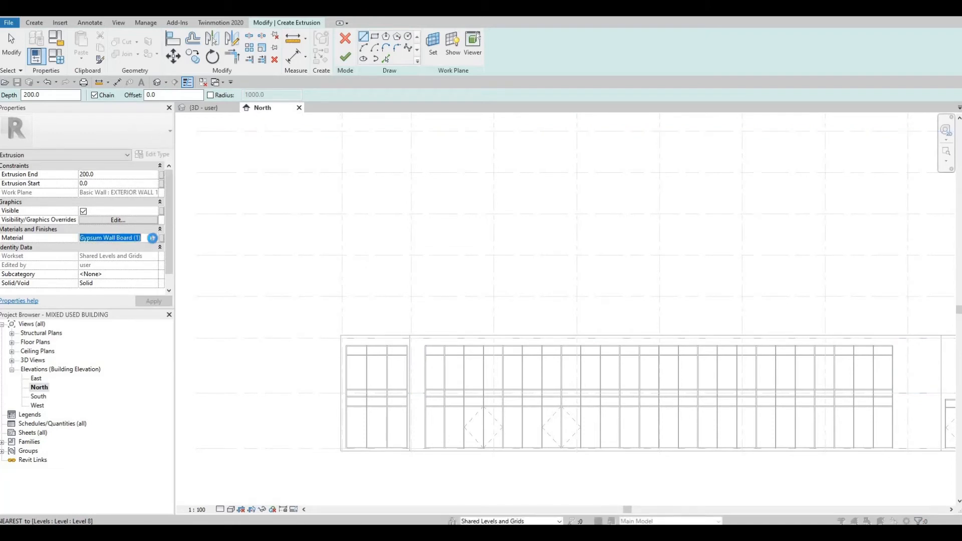
click(154, 239)
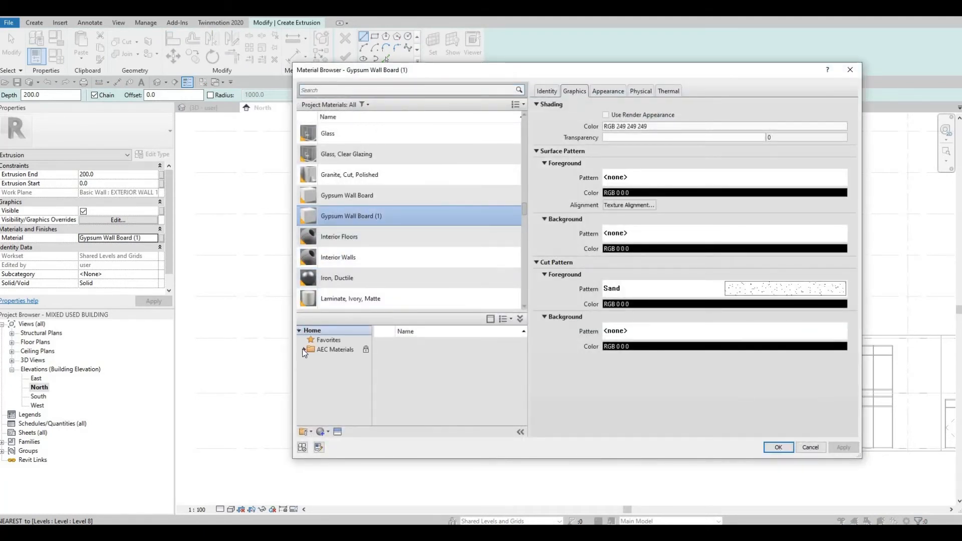
click(304, 351)
scroll(334, 381, down, 3)
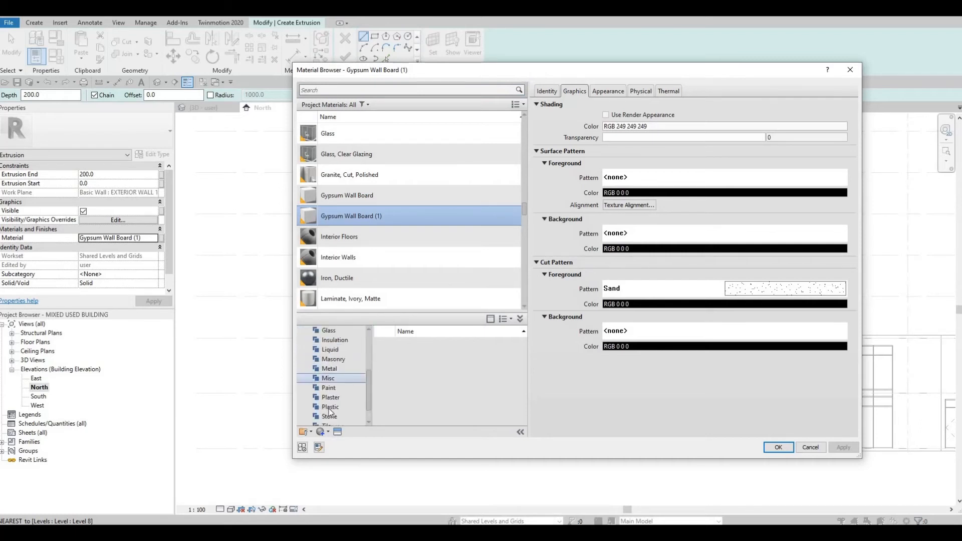
click(331, 369)
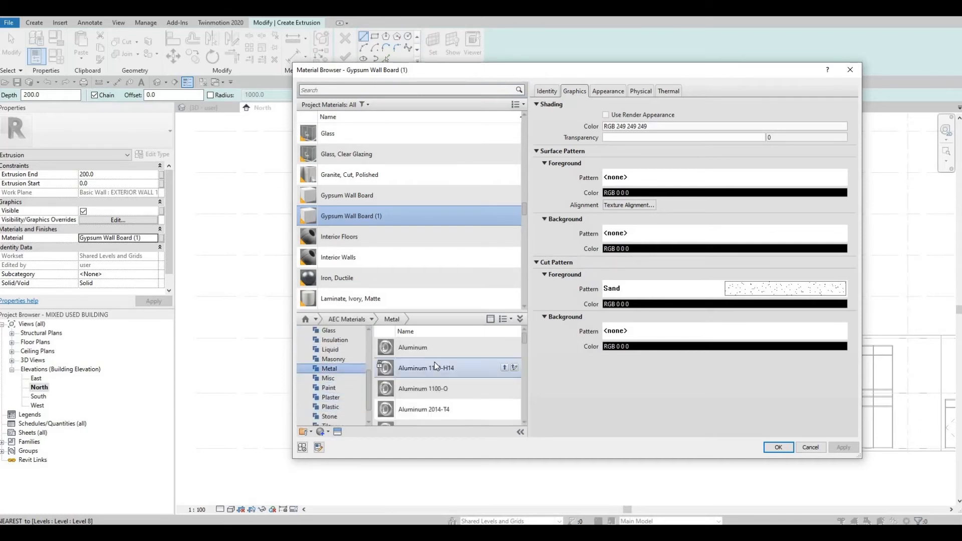
scroll(435, 368, down, 2)
scroll(508, 372, up, 2)
click(504, 388)
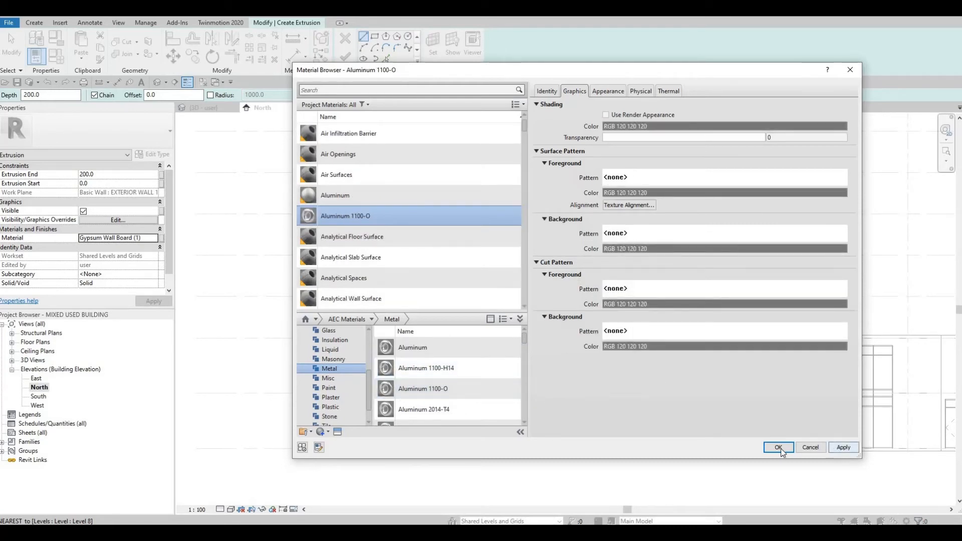
key(Return)
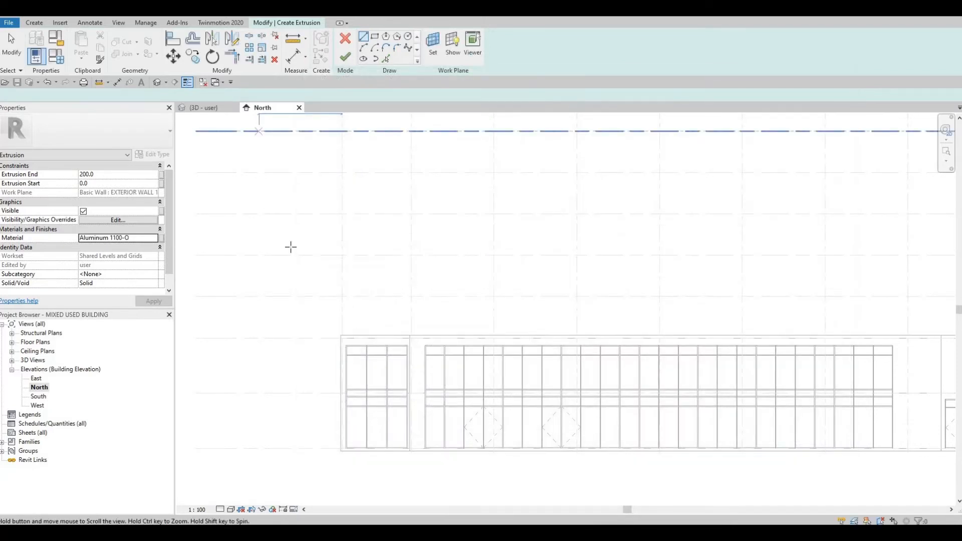
Sketch a rectangle about 36200 mm wide and 5000 mm tall over the upper part of the lobby curtain wall
scroll(357, 283, up, 2)
middle_drag(257, 166, 308, 184)
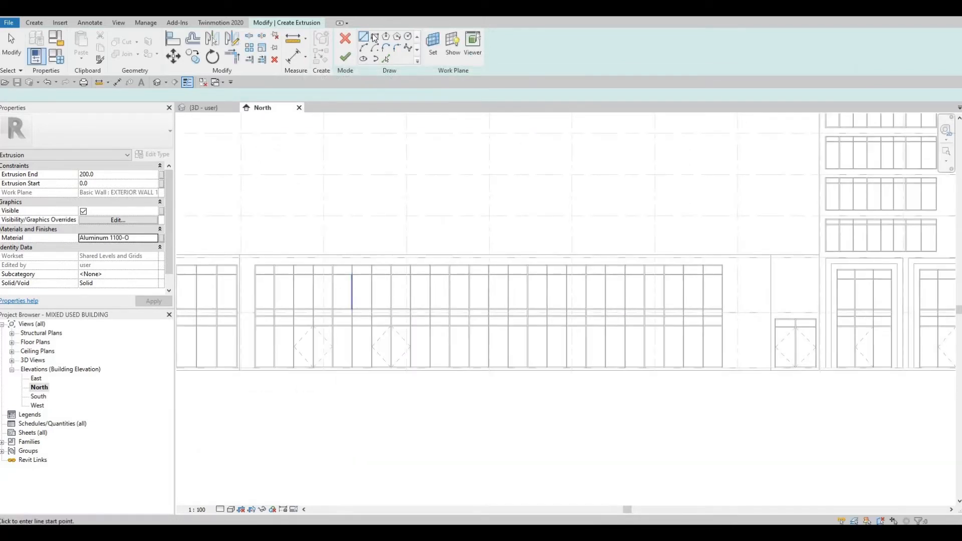
middle_drag(271, 243, 302, 251)
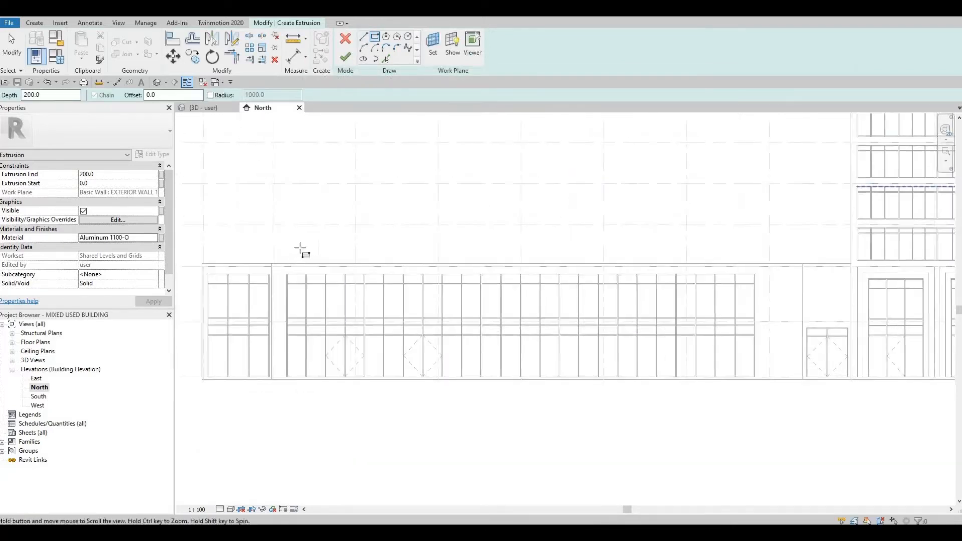
scroll(264, 265, up, 1)
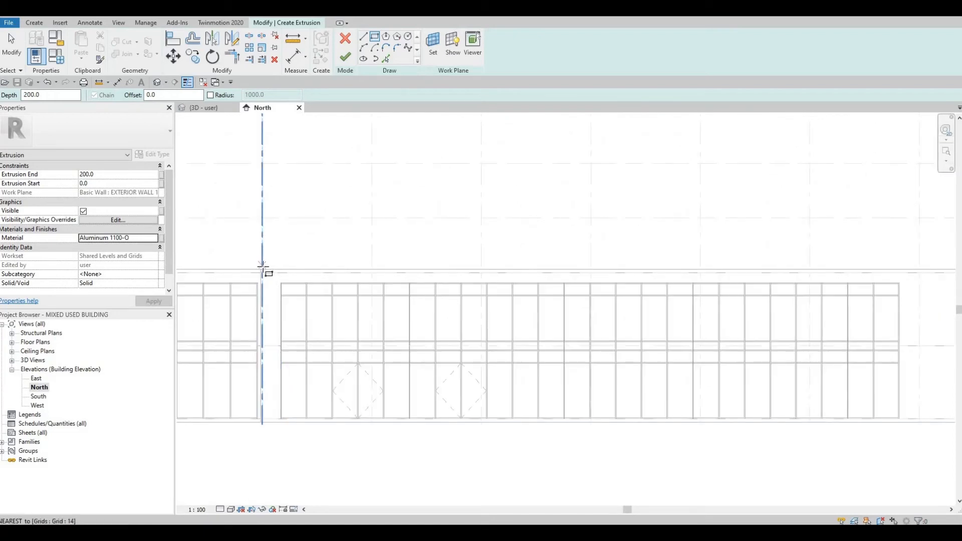
click(260, 269)
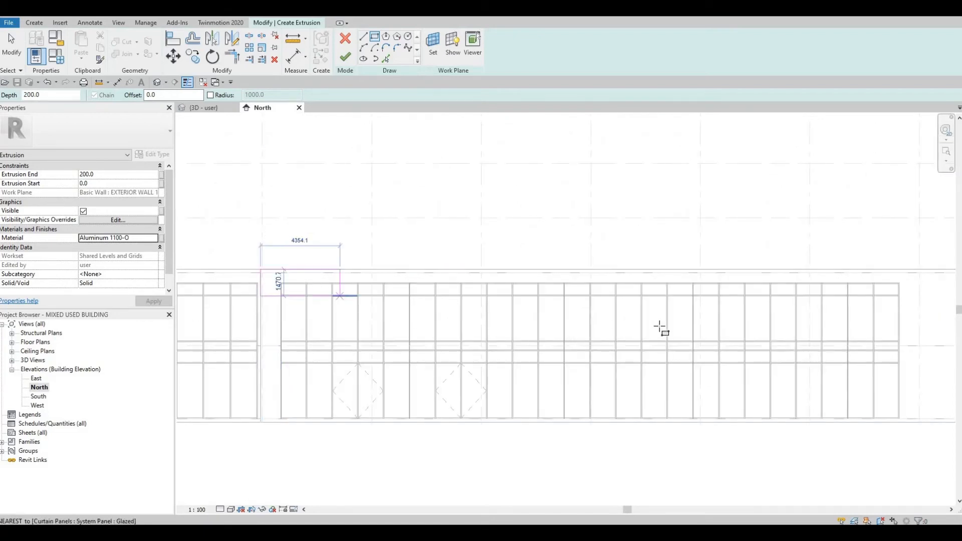
scroll(667, 336, down, 2)
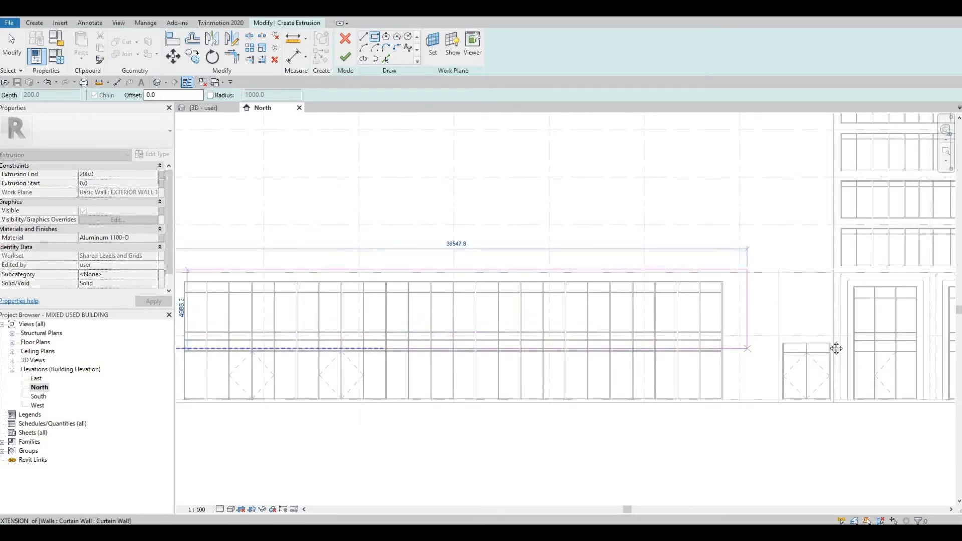
mouse_move(837, 348)
middle_down()
mouse_move(848, 346)
mouse_move(842, 341)
middle_up()
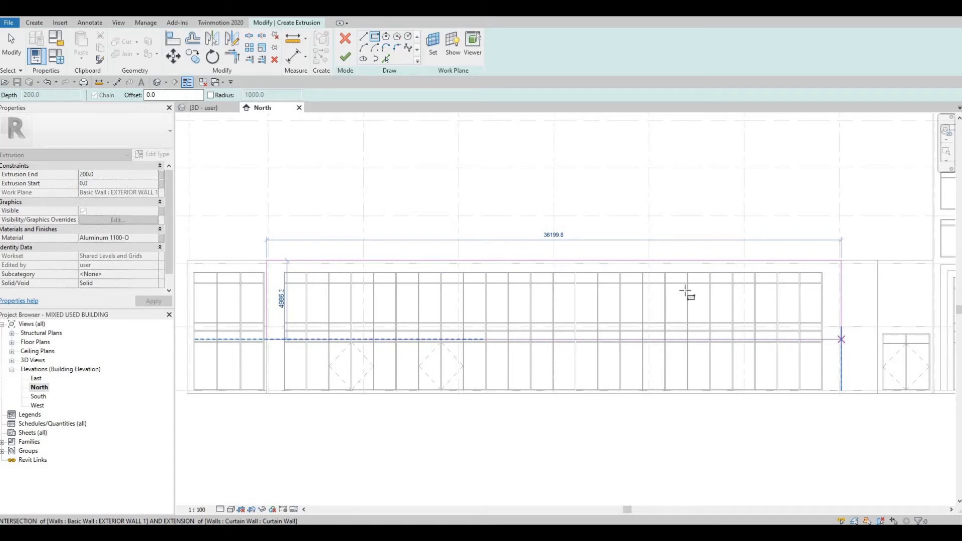
click(841, 340)
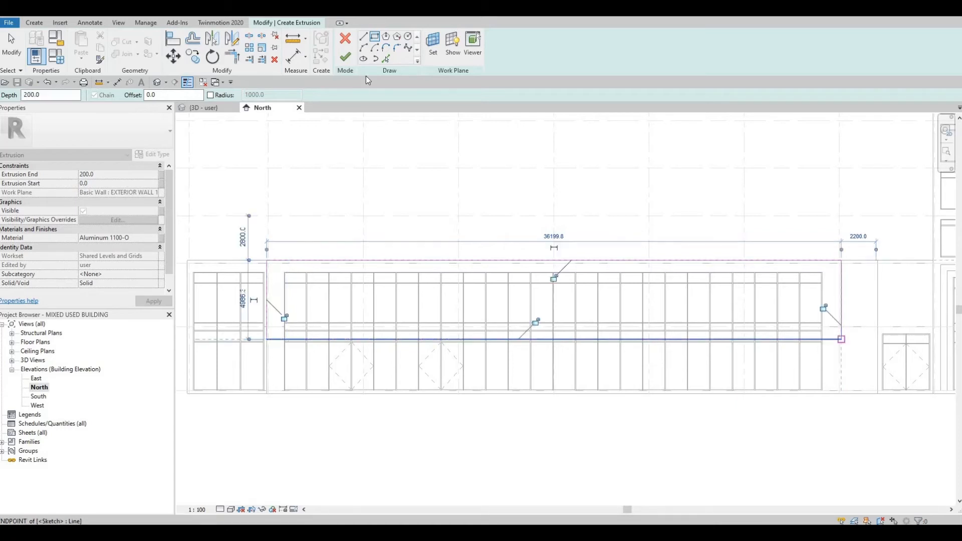
click(386, 60)
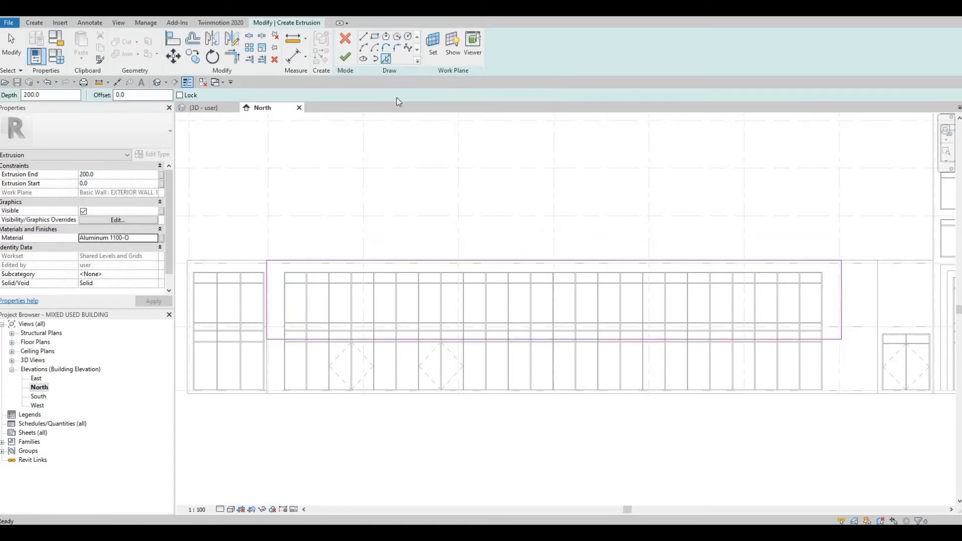
click(375, 38)
key(Tab)
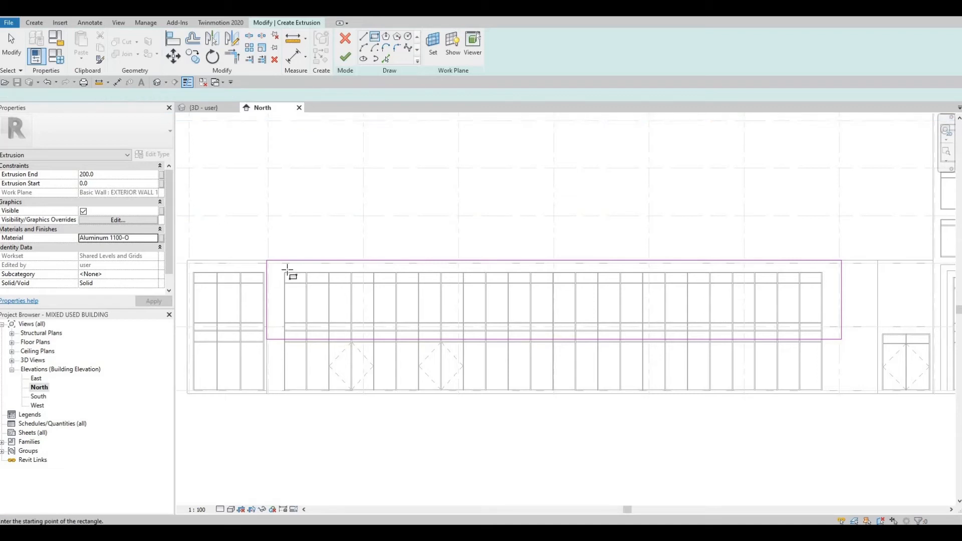
Try to dimension the offset between the sketch rectangle's edge and the curtain wall
scroll(278, 266, up, 4)
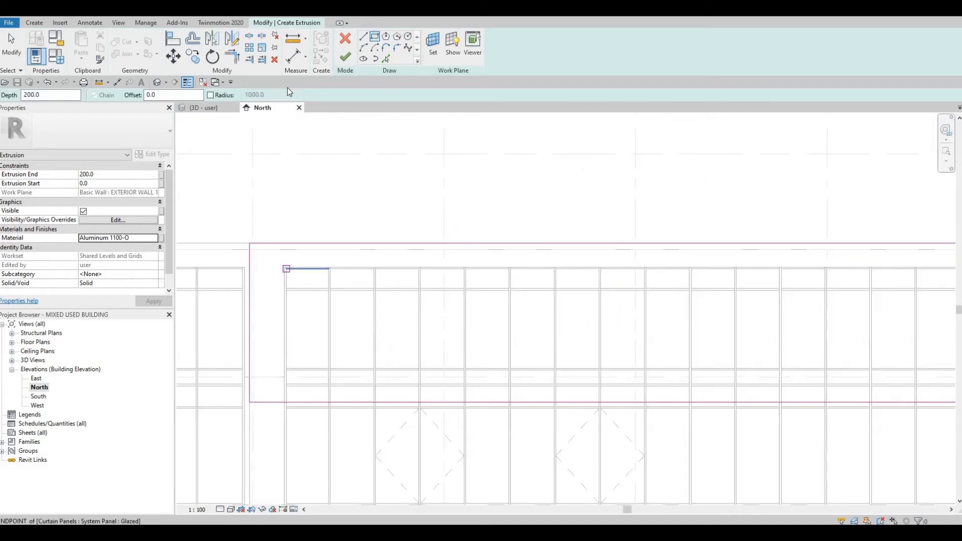
click(295, 58)
click(282, 273)
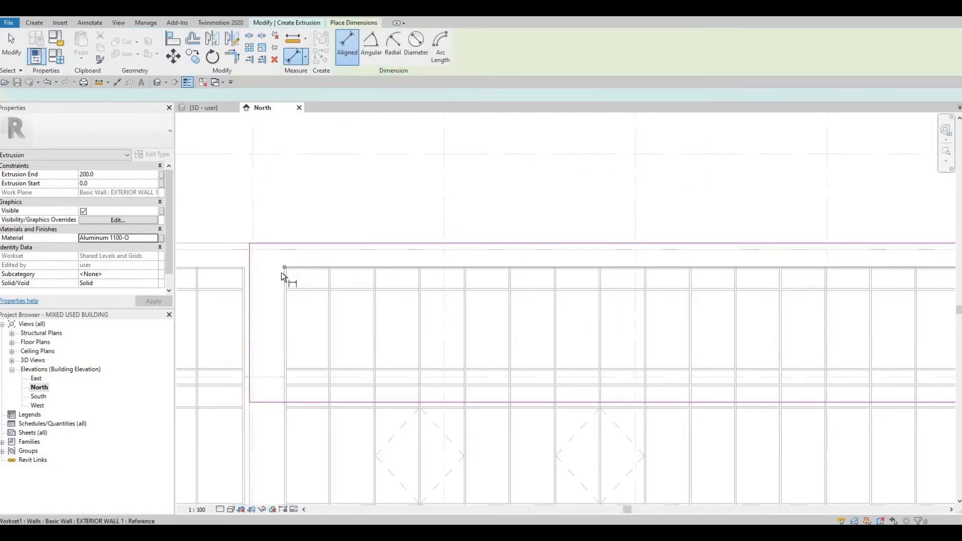
click(249, 278)
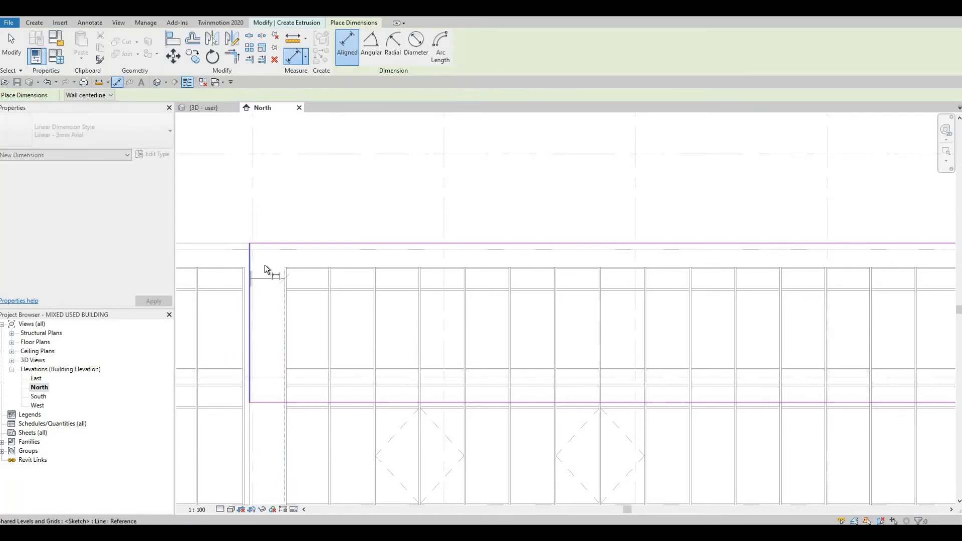
click(269, 259)
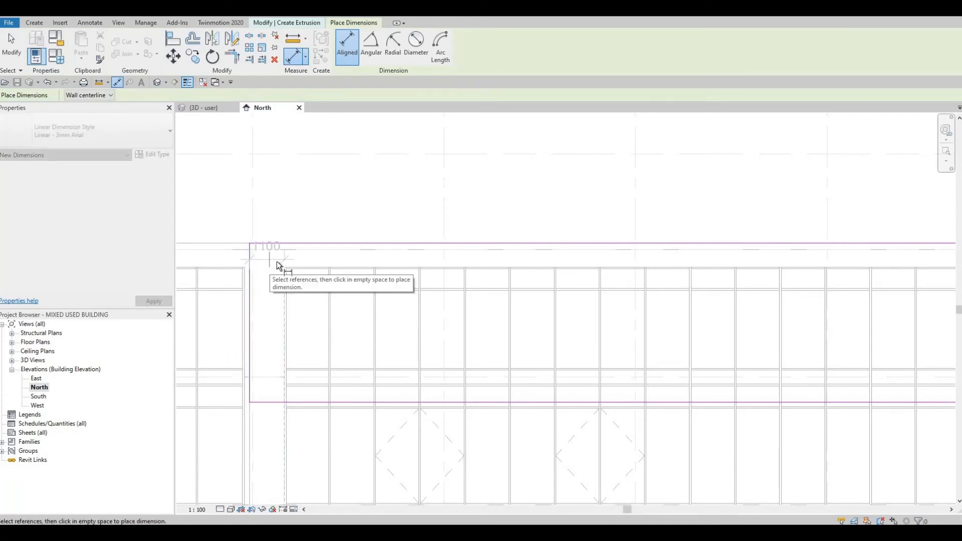
key(Escape)
click(296, 266)
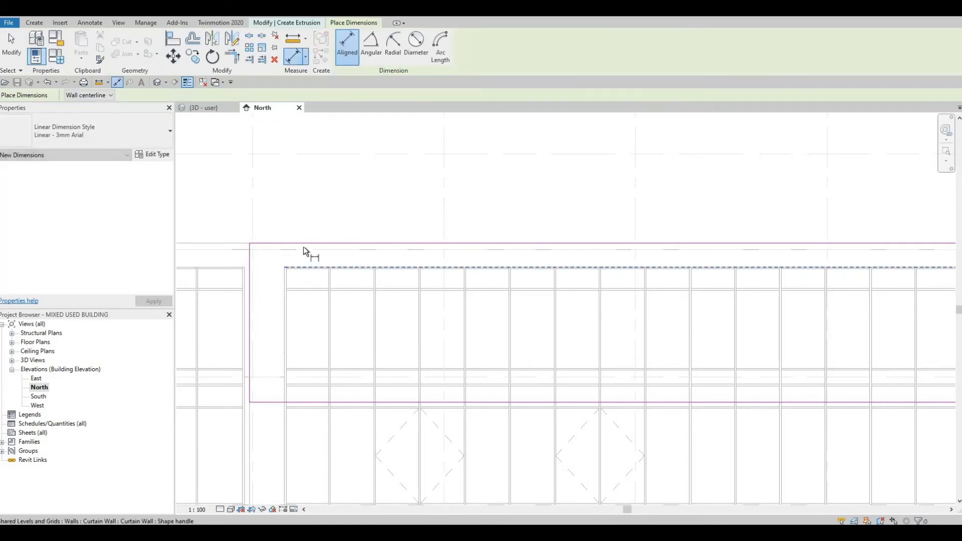
click(302, 244)
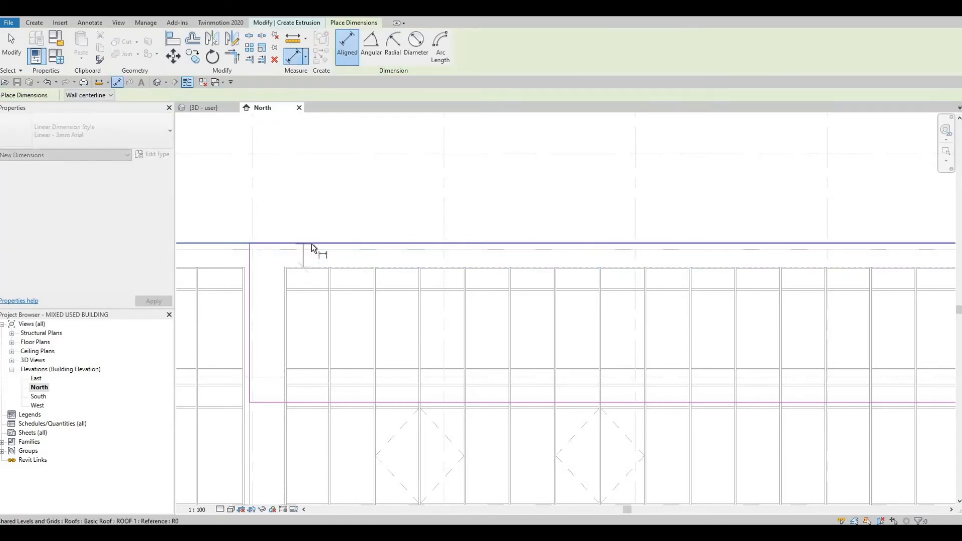
key(Escape)
key(Escape)
key(Escape)
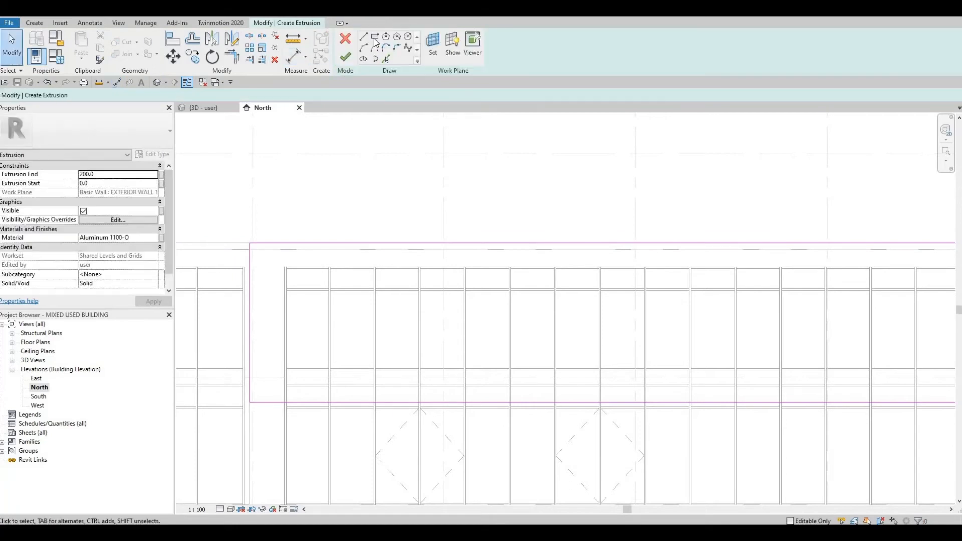
Sketch an inner rectangle about 33850 mm wide and 3640 mm tall along the lobby curtain wall's upper panels, inside the outer profile
key(l)
key(i)
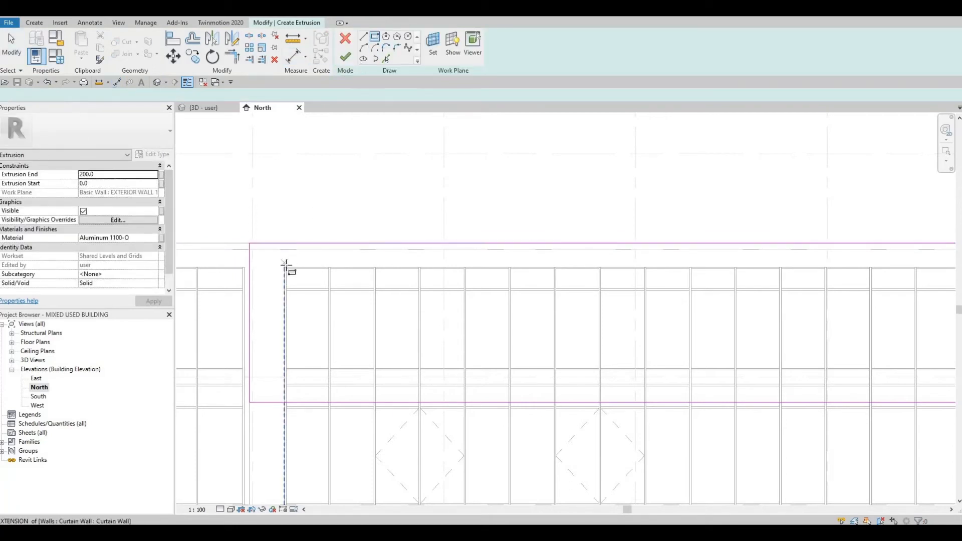
scroll(357, 314, down, 3)
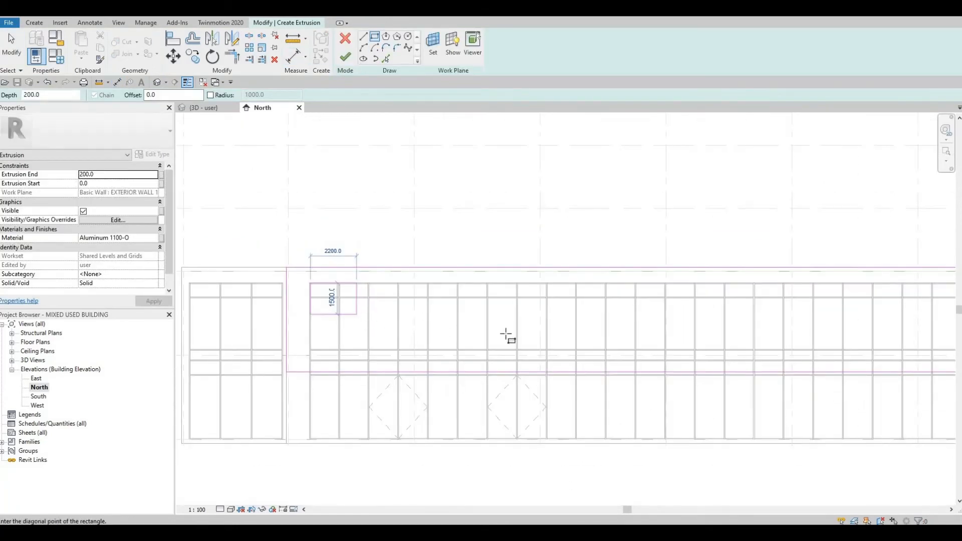
middle_drag(487, 340, 402, 341)
scroll(402, 341, up, 1)
middle_drag(621, 338, 359, 348)
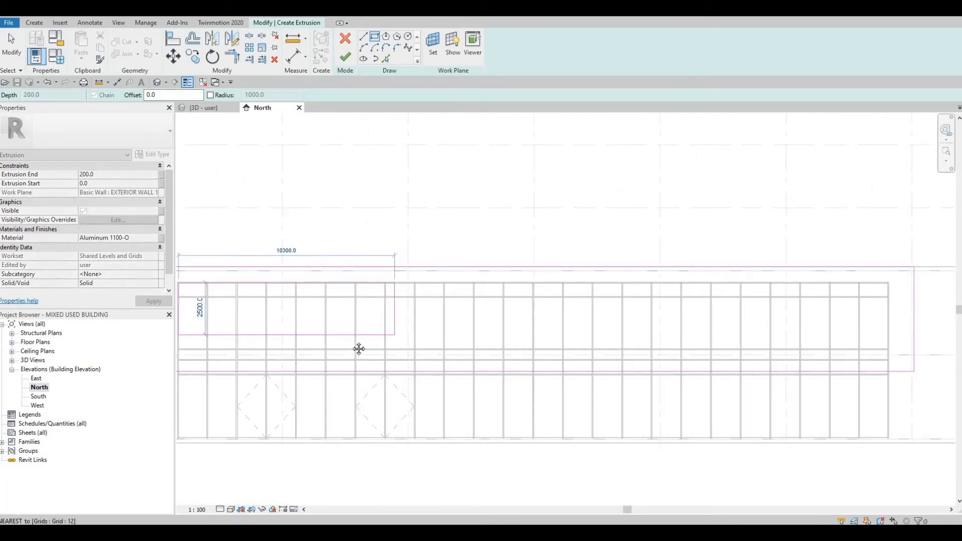
scroll(359, 348, down, 1)
scroll(550, 338, up, 5)
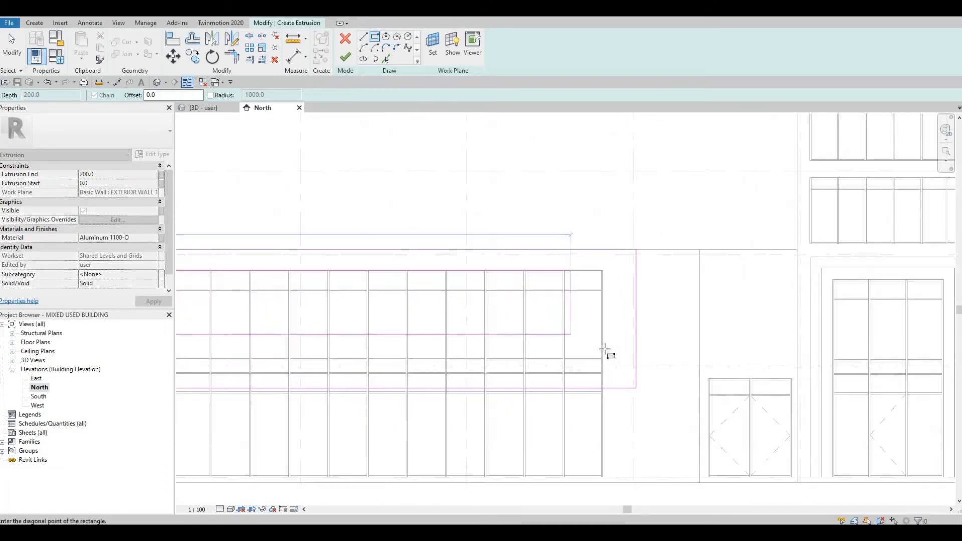
scroll(603, 347, up, 1)
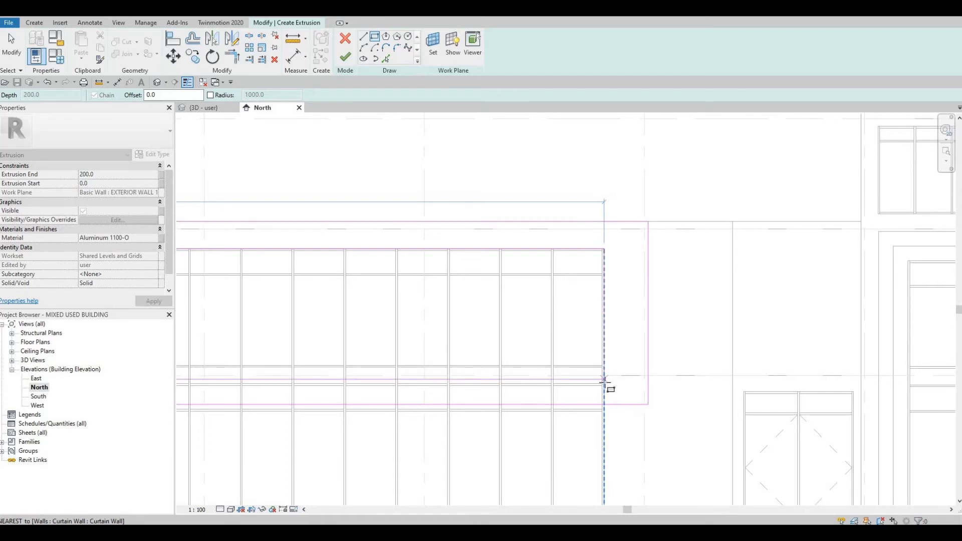
scroll(604, 385, up, 3)
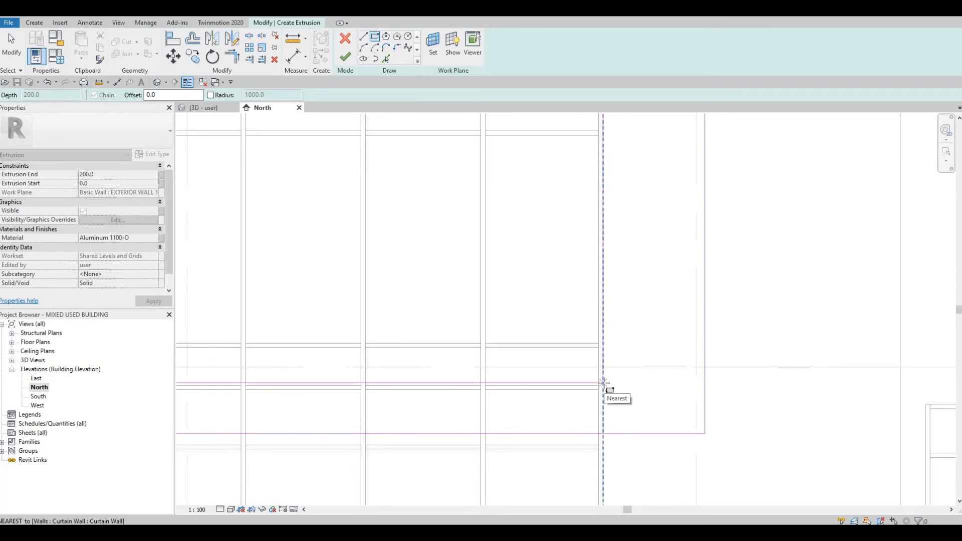
click(597, 391)
scroll(602, 387, down, 4)
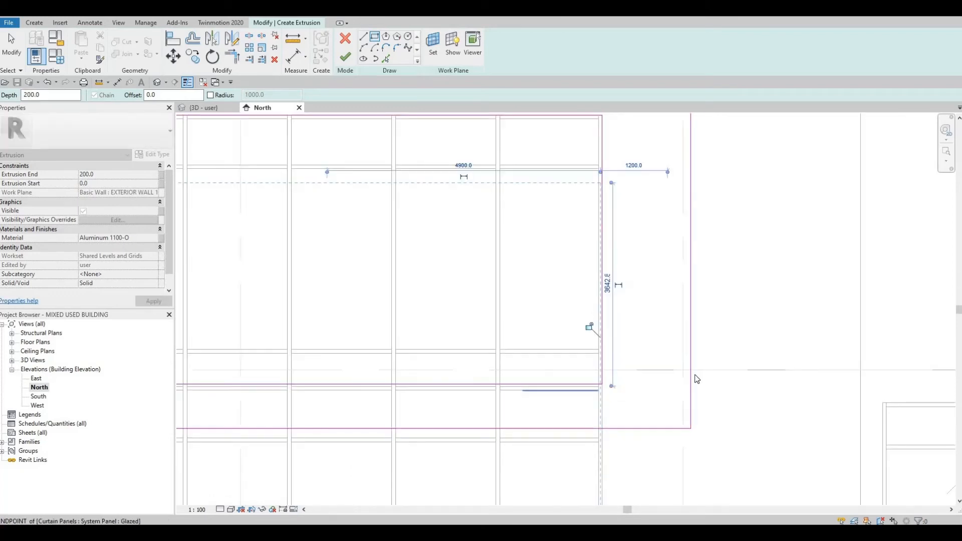
middle_drag(398, 371, 545, 365)
scroll(545, 364, down, 1)
middle_drag(218, 360, 509, 348)
scroll(510, 347, down, 1)
middle_drag(307, 372, 514, 341)
scroll(514, 342, down, 1)
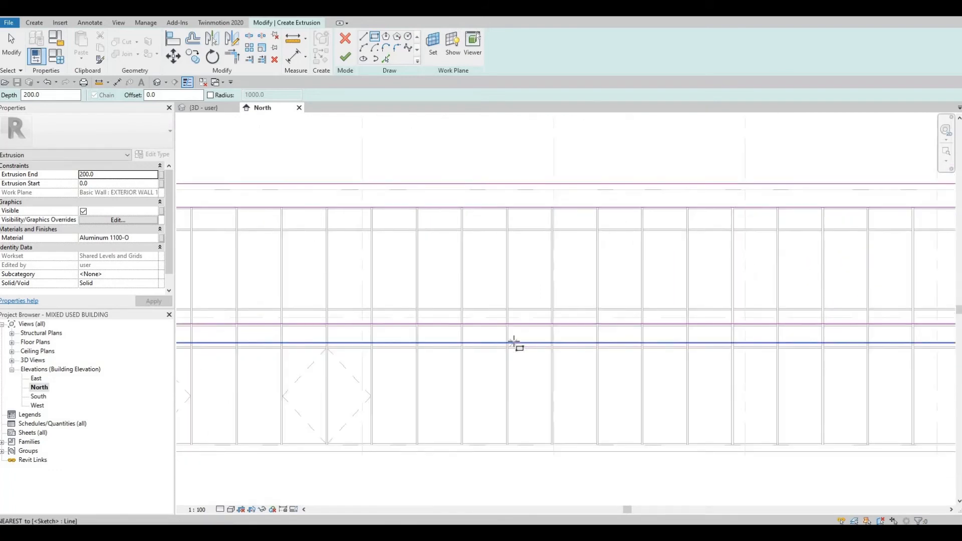
scroll(493, 346, down, 2)
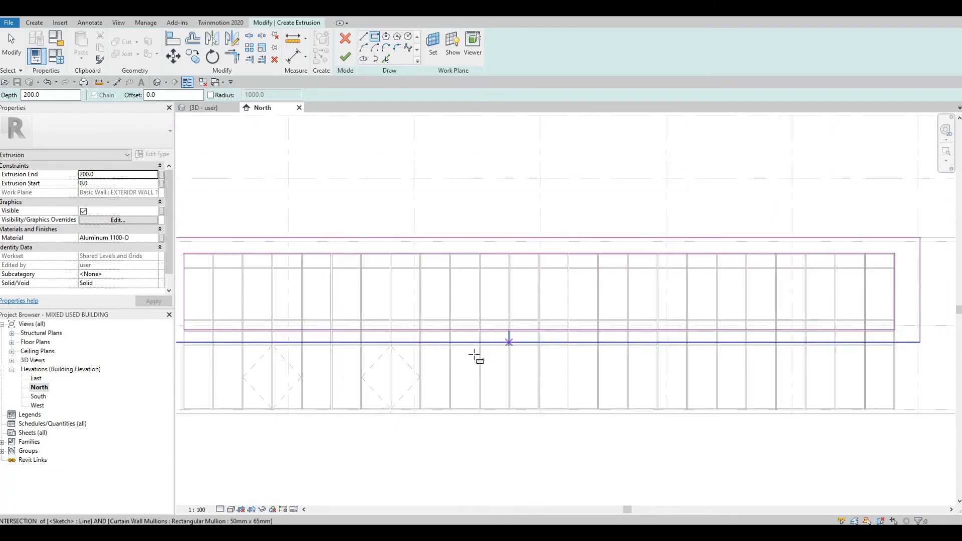
middle_drag(279, 264, 339, 258)
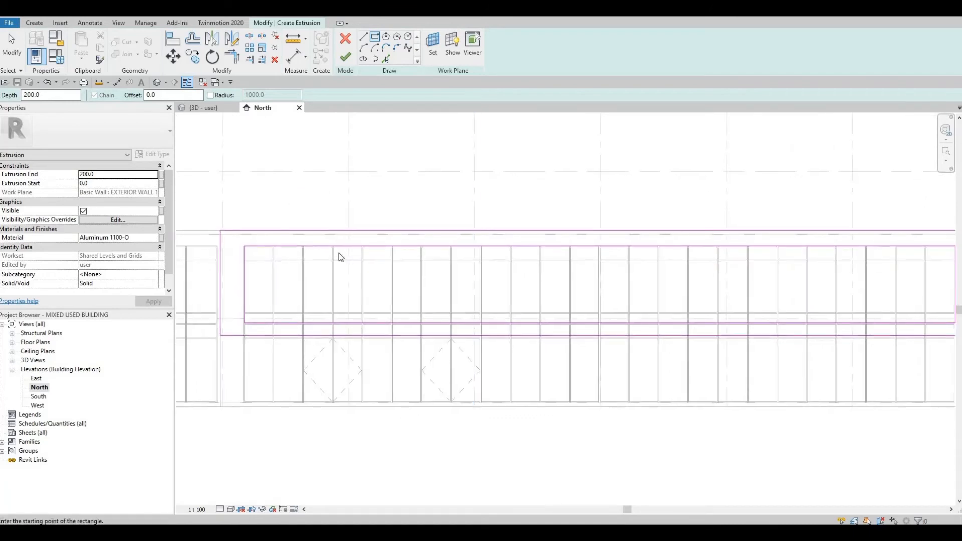
scroll(337, 257, up, 2)
key(Escape)
Check the inner rectangle's edges against the curtain wall and finish the extrusion sketch
click(350, 237)
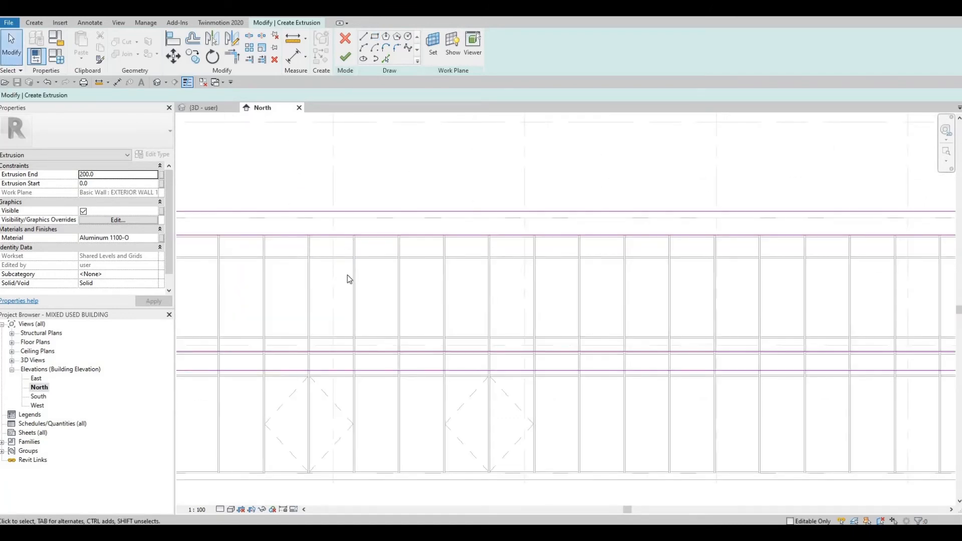
middle_drag(357, 295, 584, 281)
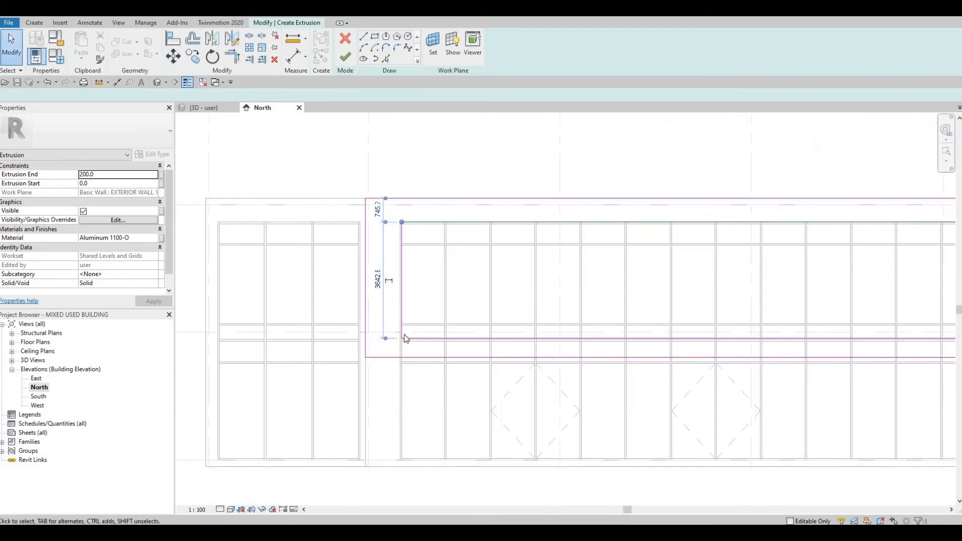
scroll(399, 335, up, 2)
key(Escape)
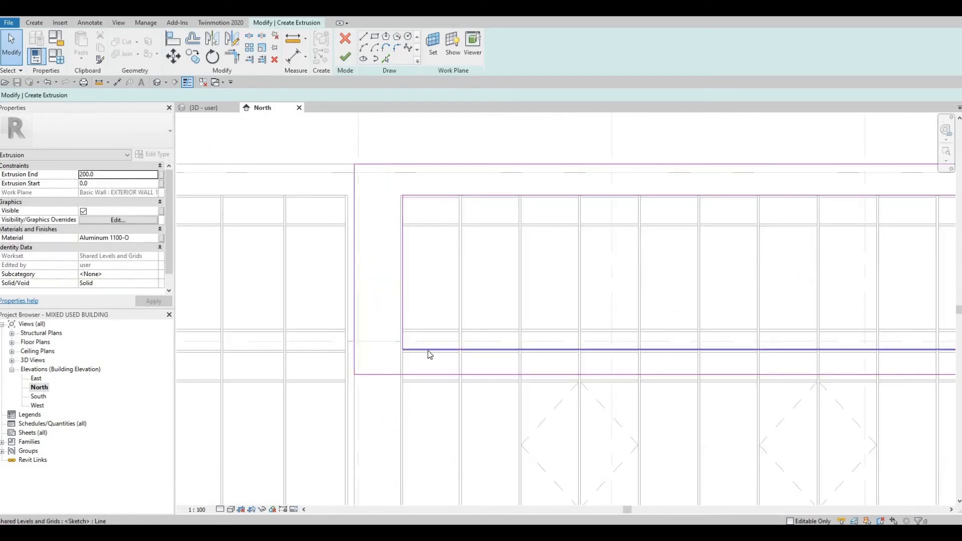
click(410, 374)
scroll(563, 374, up, 1)
middle_drag(562, 375, 369, 350)
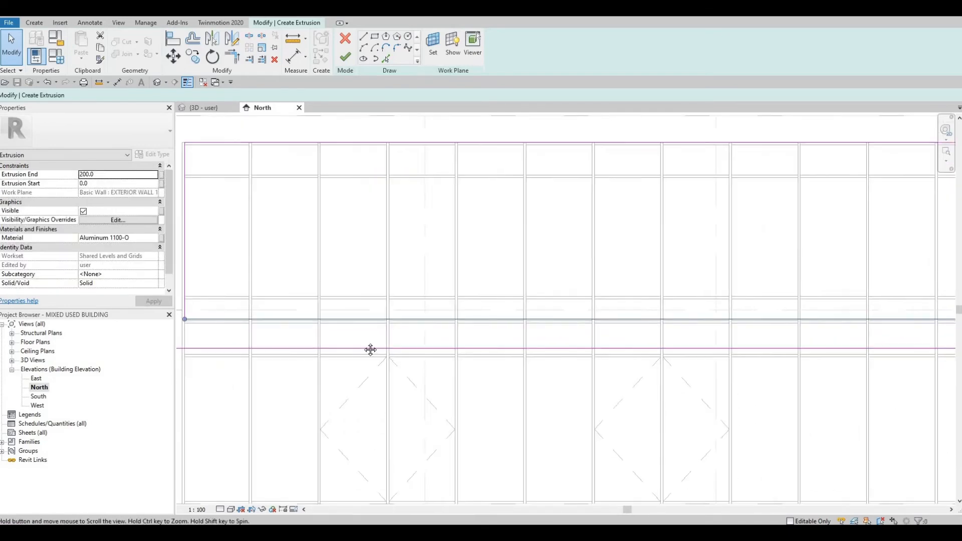
middle_drag(534, 364, 246, 361)
scroll(246, 361, down, 2)
scroll(663, 337, up, 3)
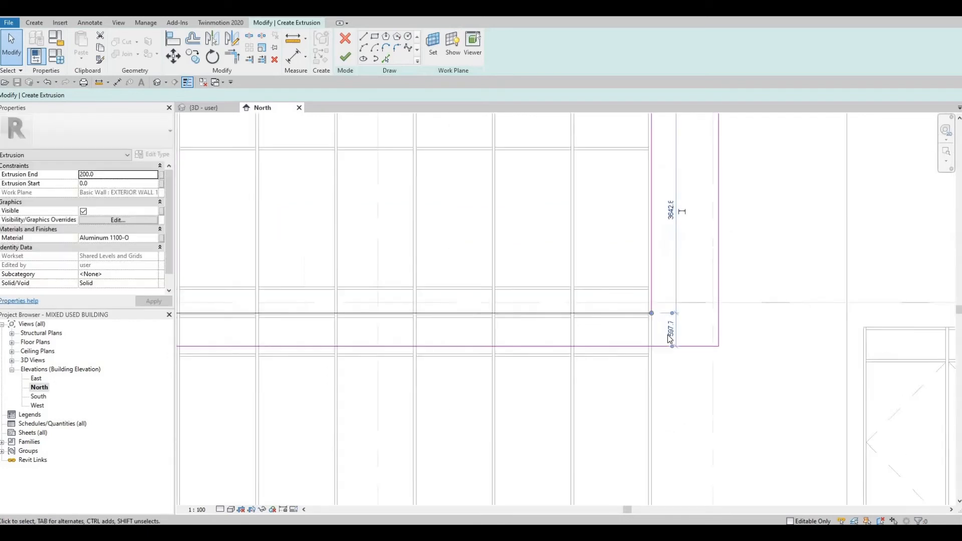
scroll(683, 323, down, 3)
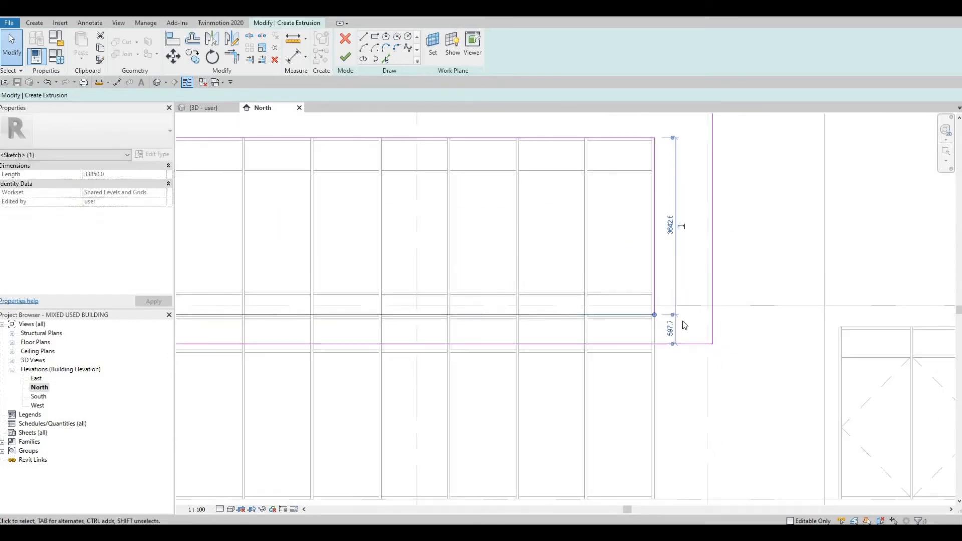
mouse_move(683, 322)
middle_down()
mouse_move(652, 330)
mouse_move(753, 333)
middle_up()
scroll(702, 323, down, 2)
middle_drag(380, 305, 521, 346)
scroll(534, 316, down, 1)
scroll(534, 315, down, 2)
middle_drag(322, 340, 462, 331)
scroll(320, 190, down, 1)
click(321, 190)
mouse_move(320, 190)
middle_down()
mouse_move(346, 204)
mouse_move(271, 213)
middle_up()
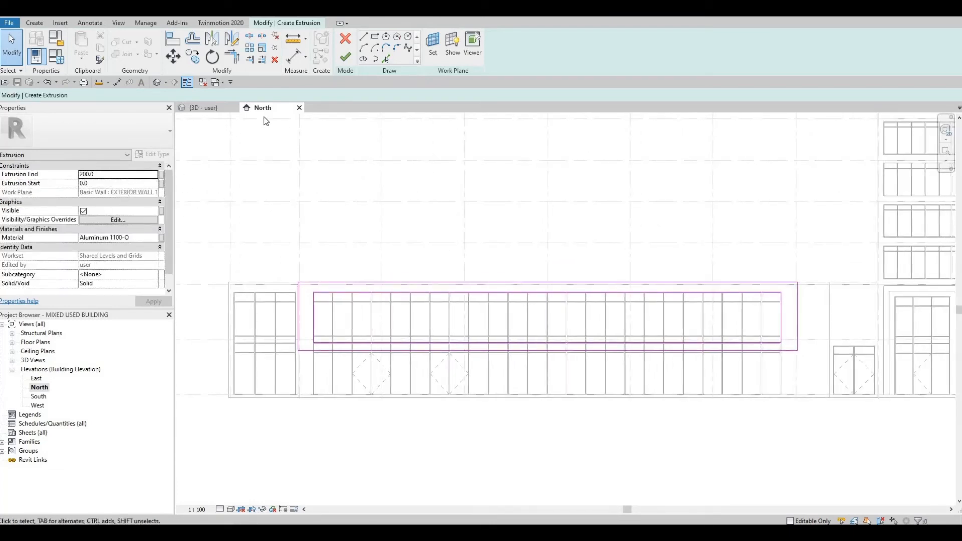
click(350, 60)
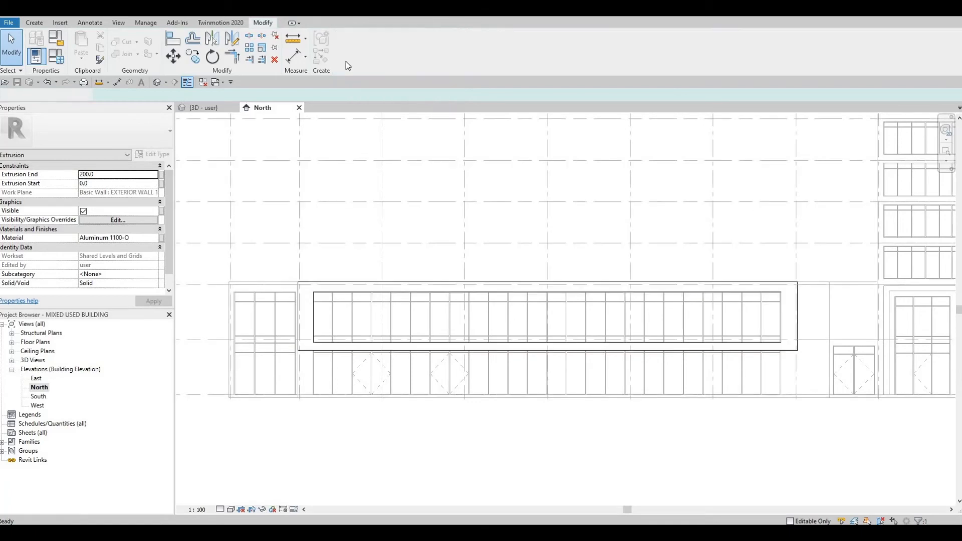
In the 3D view, extend the frame extrusion outward from the wall to a depth of about 3100 mm
click(157, 82)
click(391, 293)
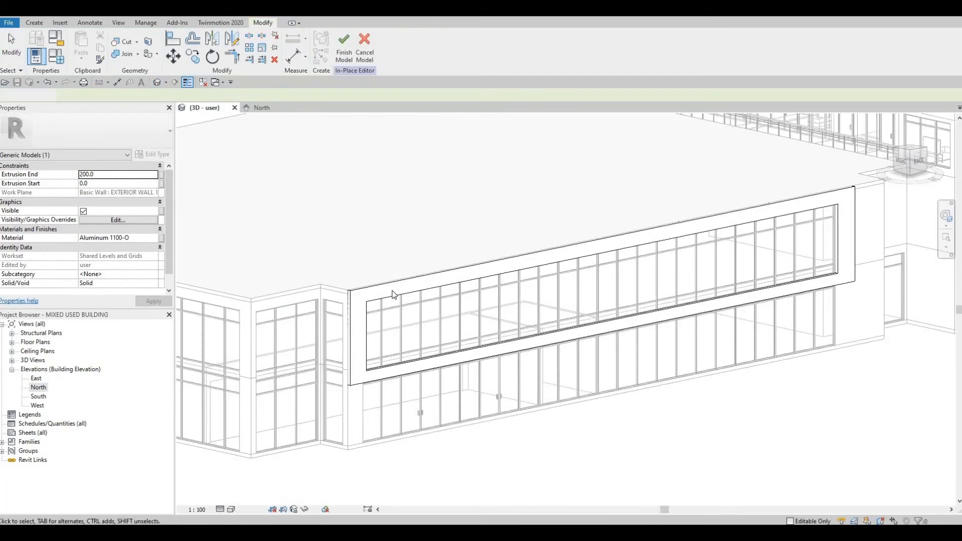
scroll(390, 295, up, 1)
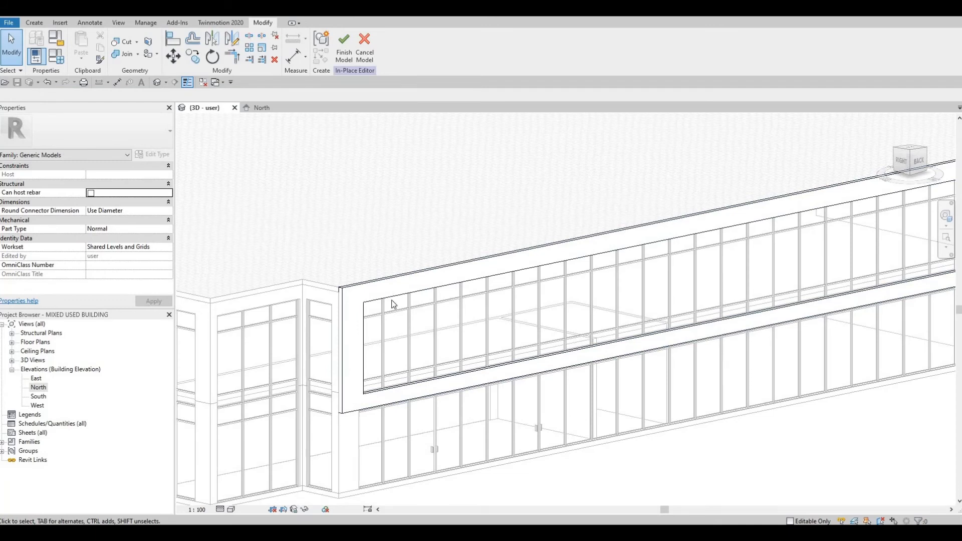
click(393, 295)
scroll(553, 244, up, 2)
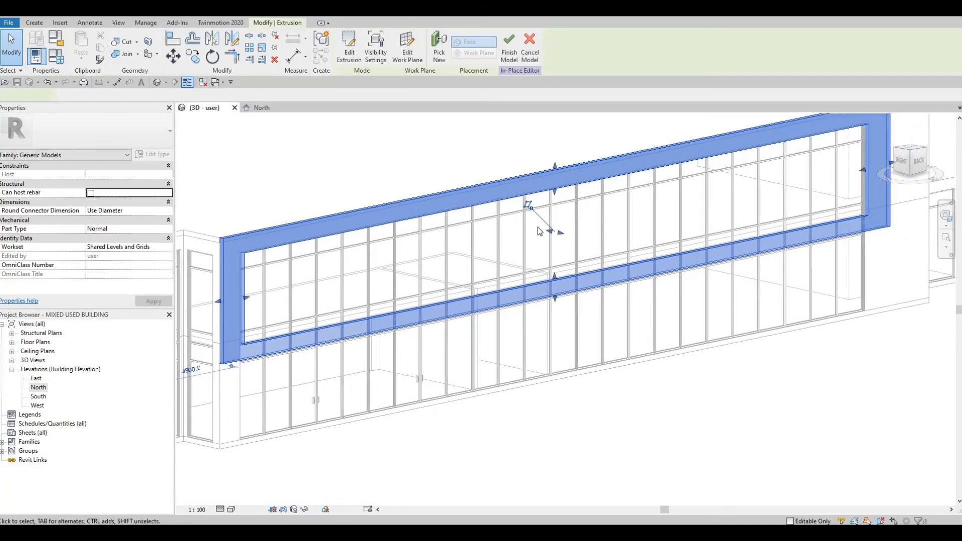
scroll(508, 236, down, 1)
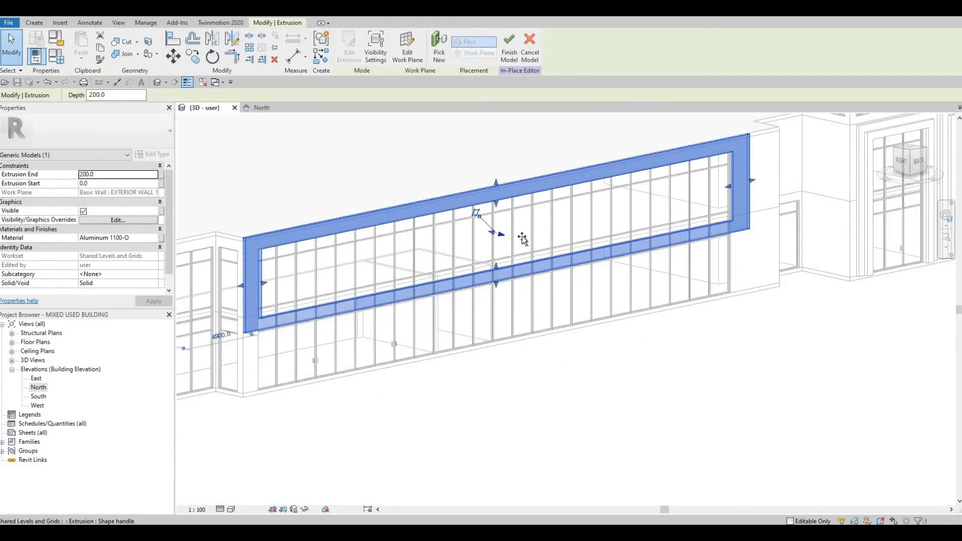
drag(522, 240, 429, 313)
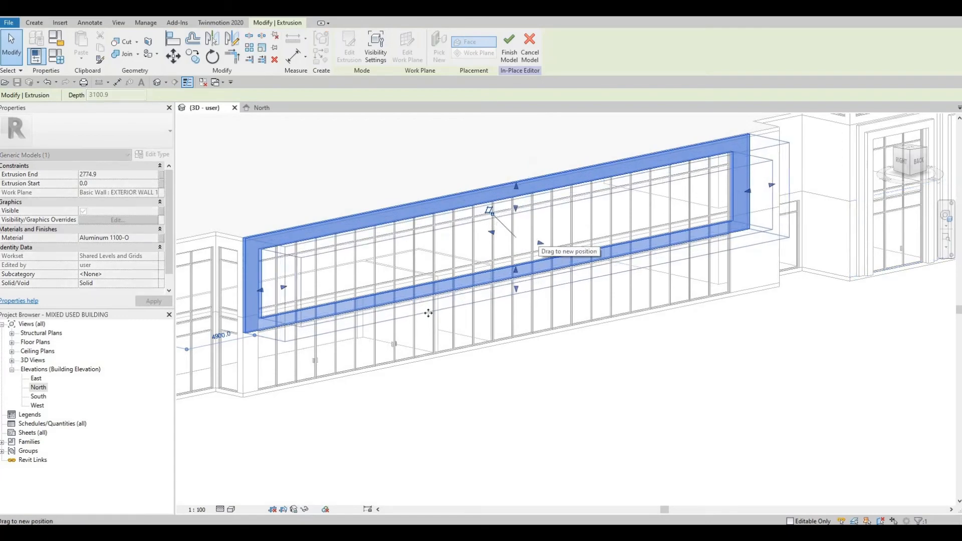
shift+middle_drag(469, 326, 496, 302)
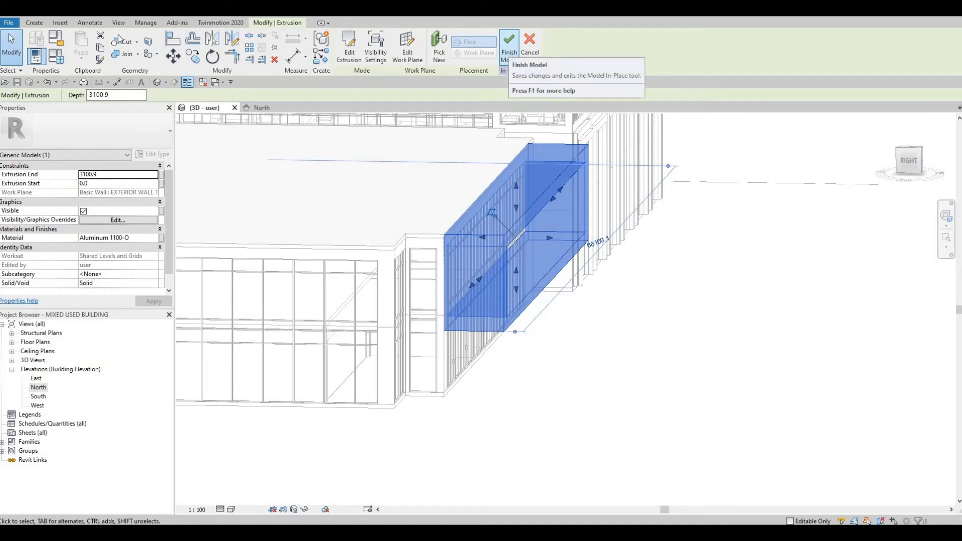
Start a void extrusion and set its work plane to the front face of the frame extrusion
click(34, 23)
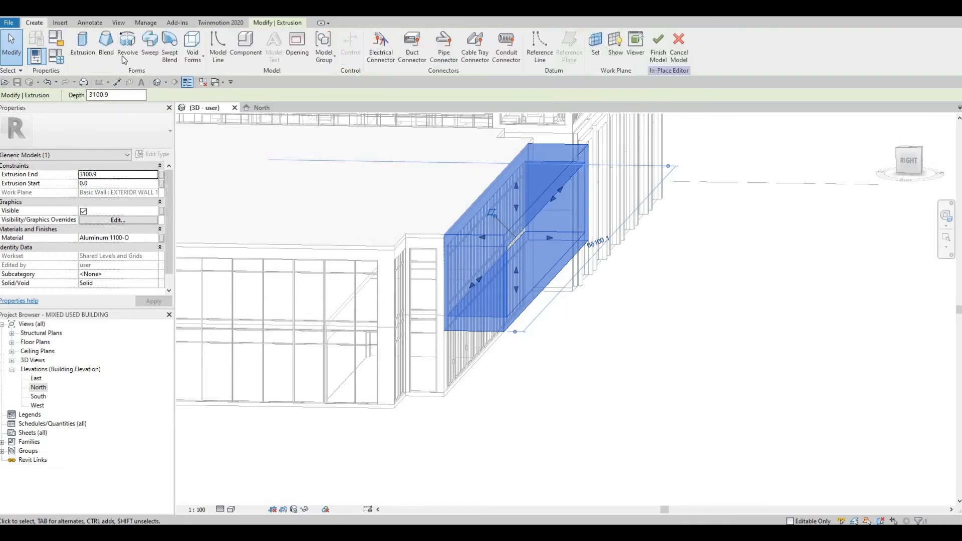
click(192, 56)
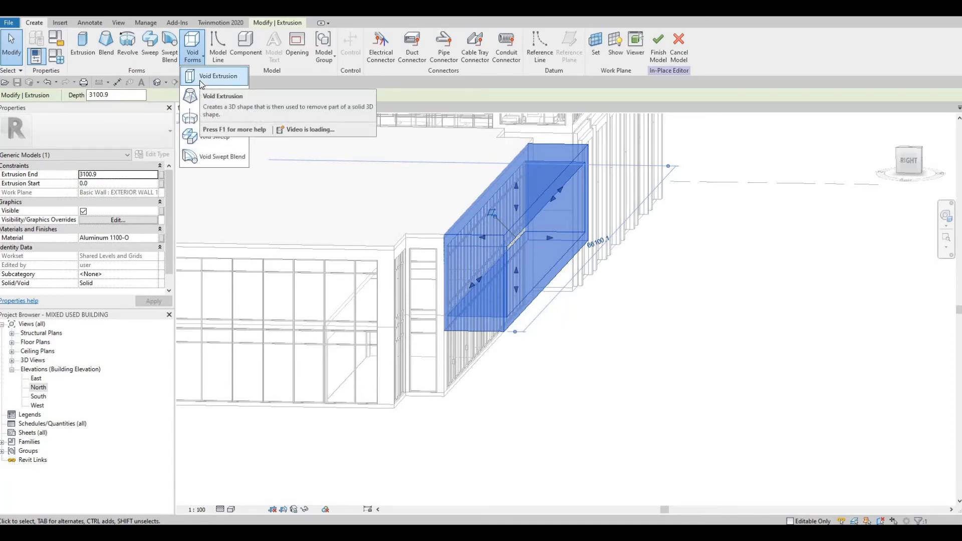
click(200, 80)
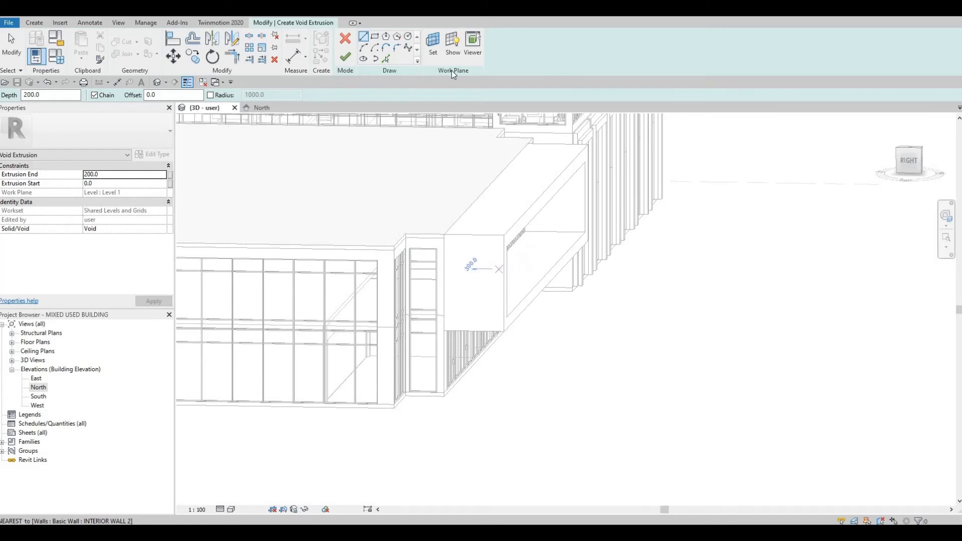
click(433, 46)
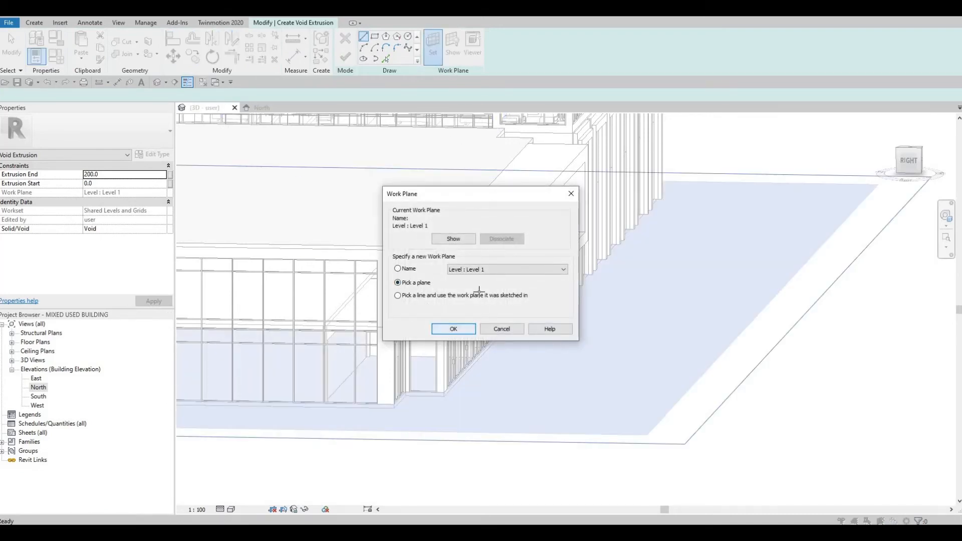
key(Return)
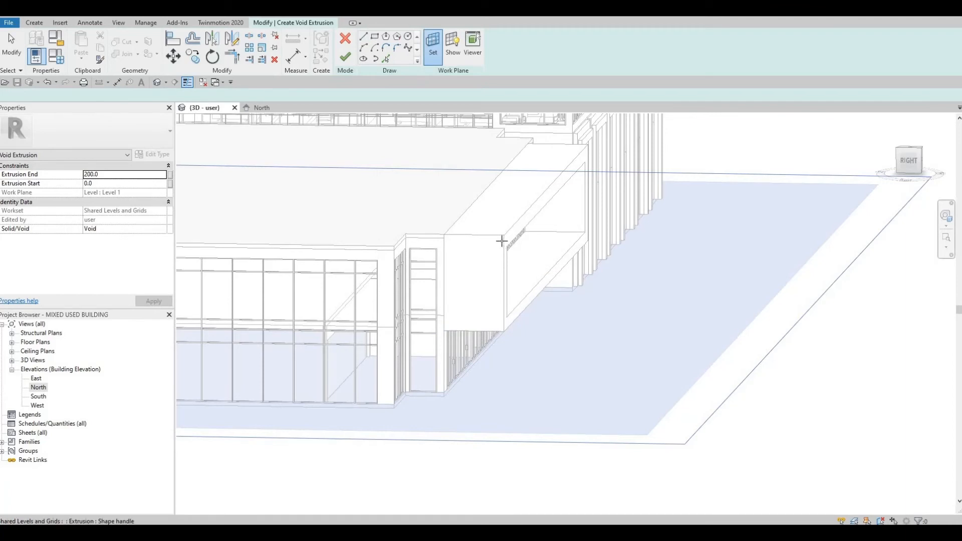
click(503, 241)
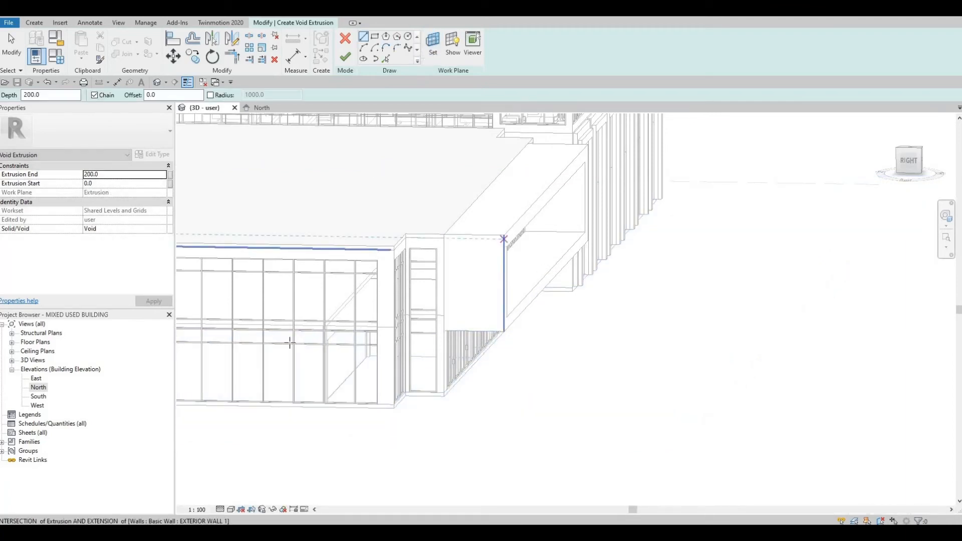
click(35, 406)
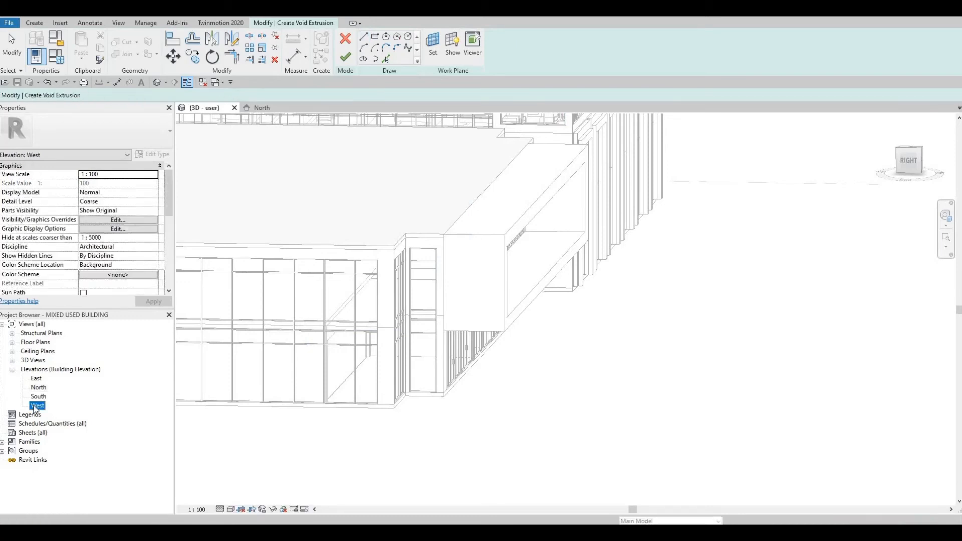
double_click(35, 406)
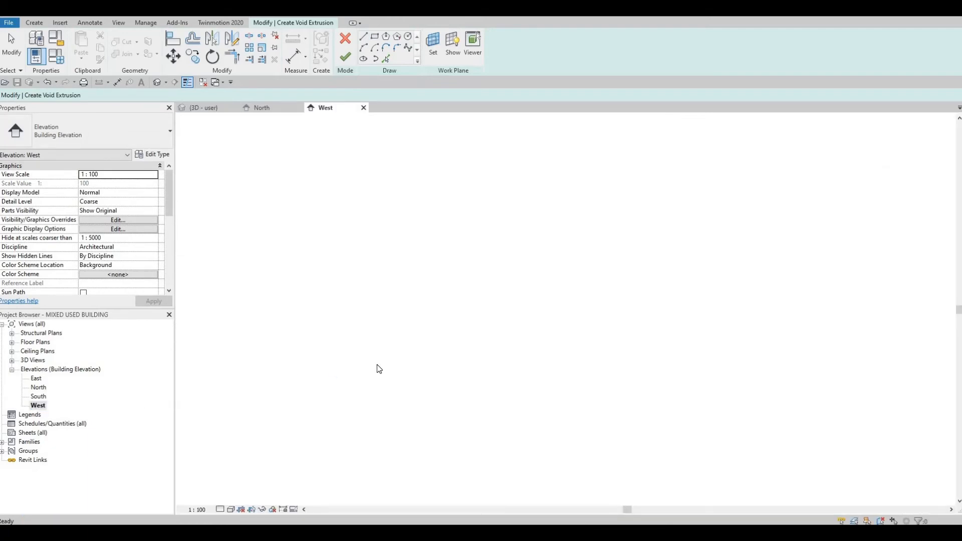
scroll(595, 467, down, 2)
middle_drag(576, 476, 493, 450)
scroll(494, 450, up, 5)
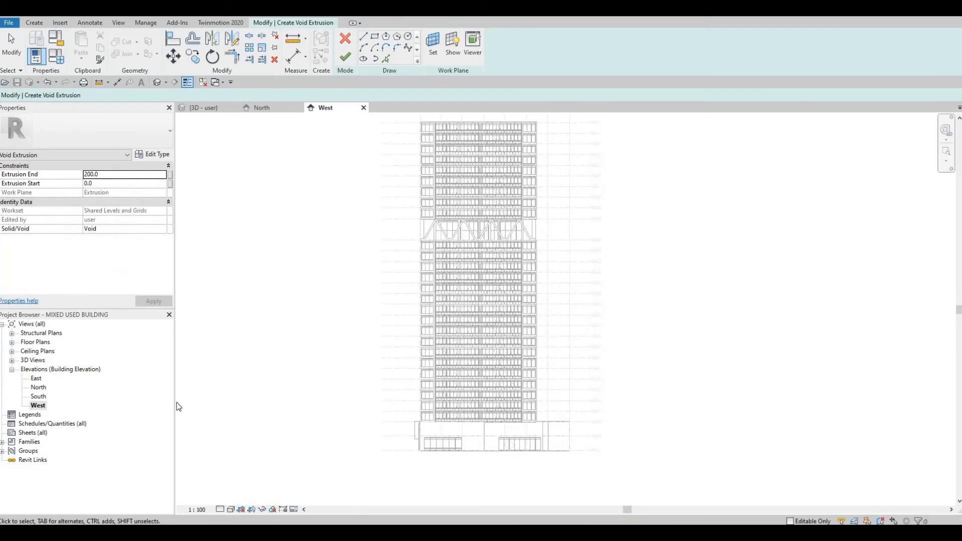
In the East elevation, sketch a sloped void line across the frame's end from its bottom edge to its top edge
double_click(36, 379)
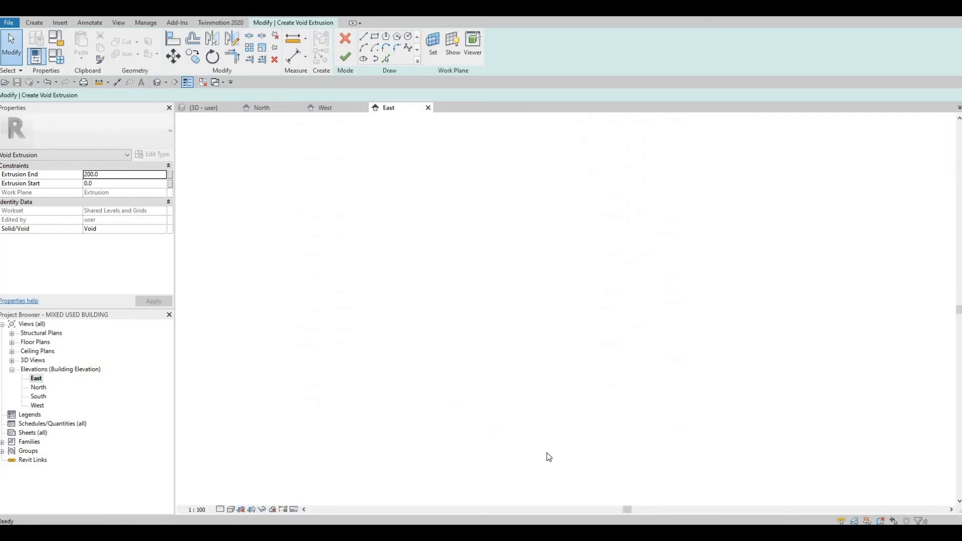
scroll(546, 445, up, 2)
middle_drag(551, 420, 414, 367)
scroll(518, 425, up, 4)
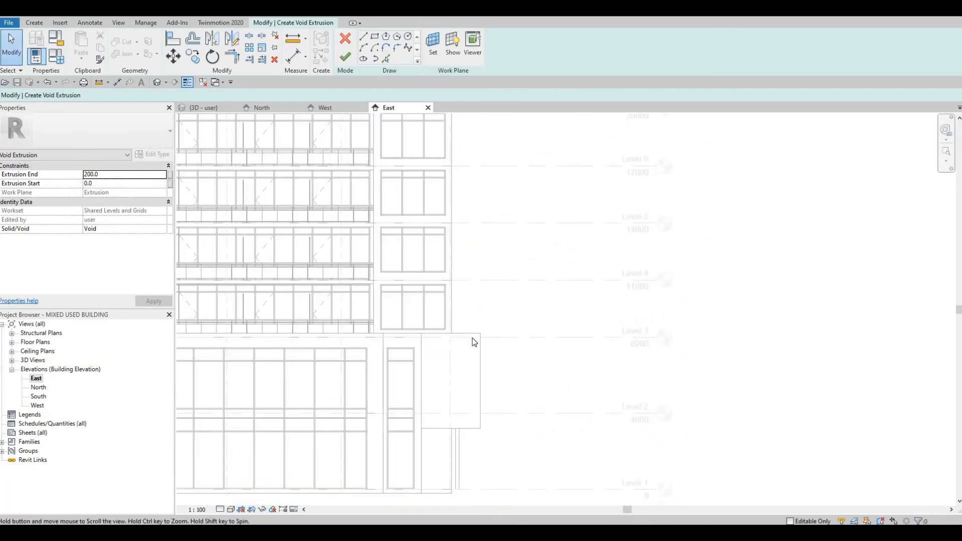
scroll(473, 339, up, 2)
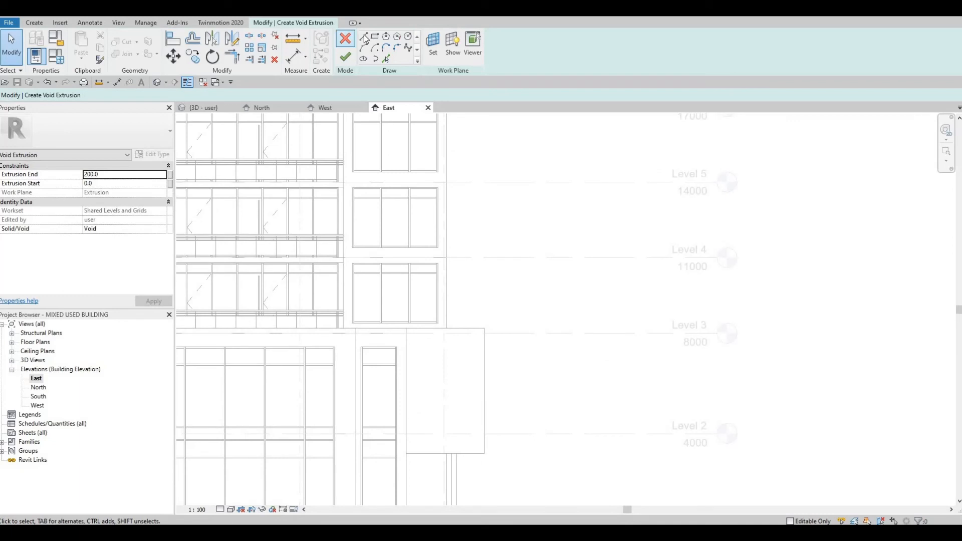
key(l)
key(i)
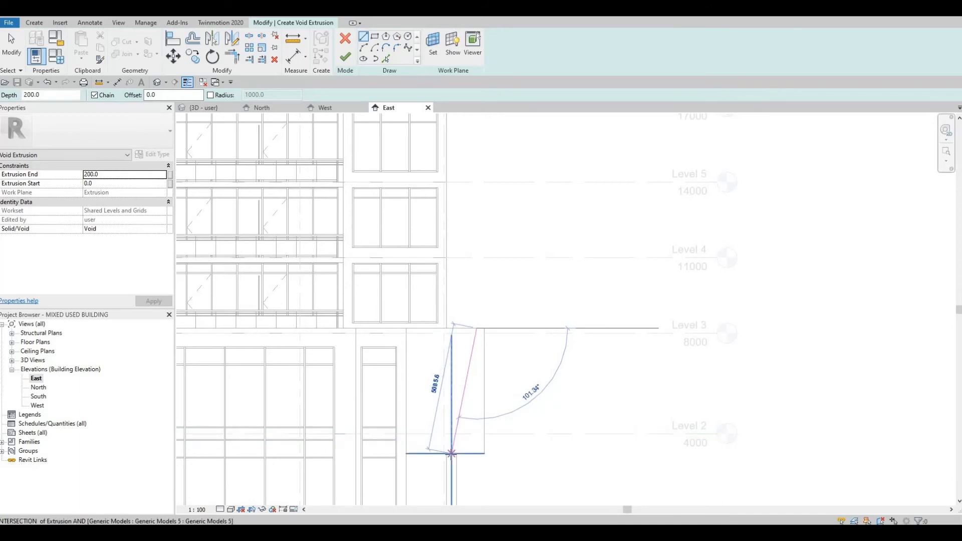
scroll(454, 457, up, 3)
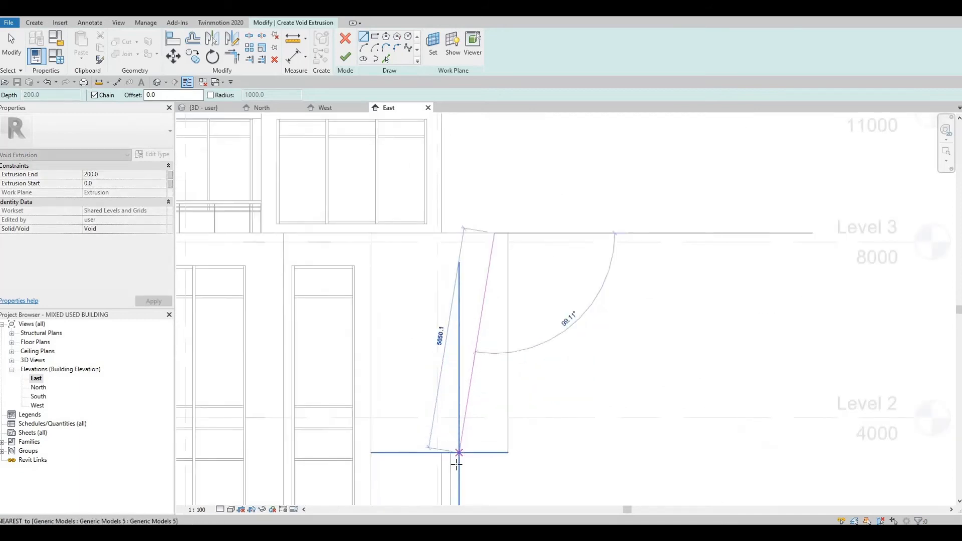
key(Escape)
key(Escape)
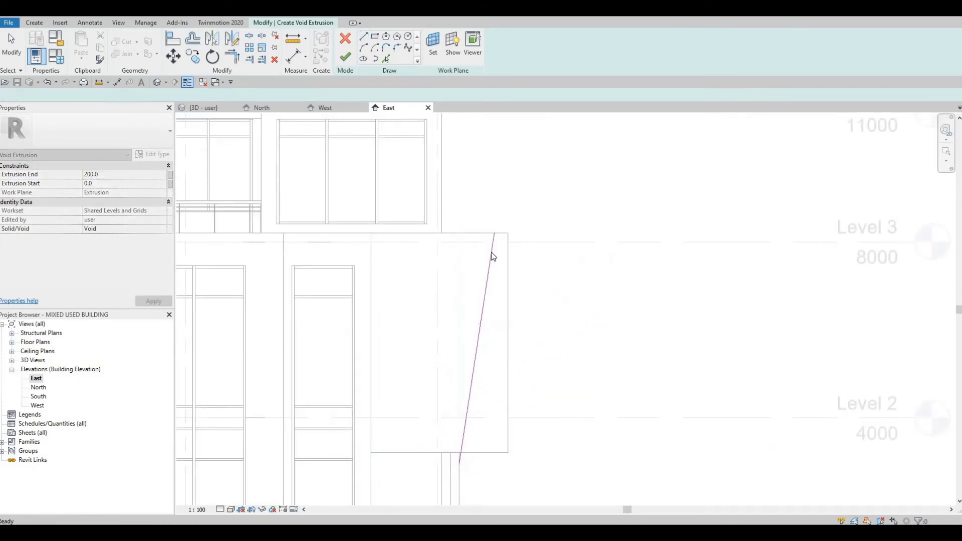
Extend the sloped line's upper end up to the top of the frame
click(495, 235)
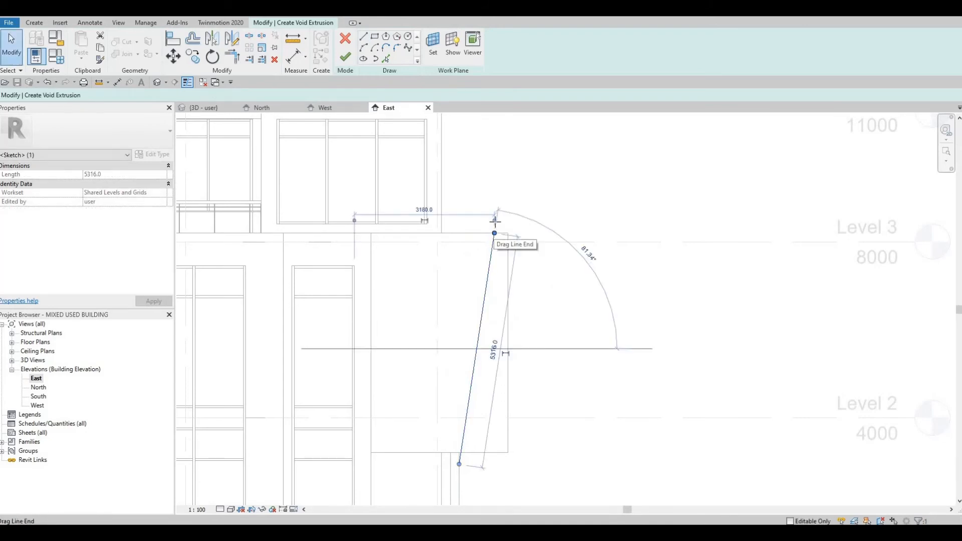
drag(495, 234, 496, 226)
key(Escape)
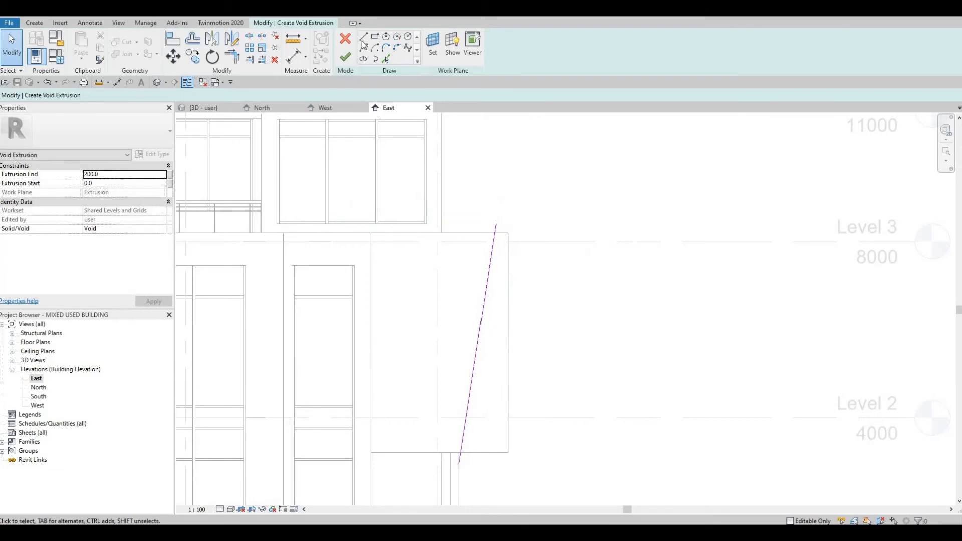
Close the void profile with a 600 mm top edge, a vertical edge and a bottom edge, and finish the sketch
key(l)
key(i)
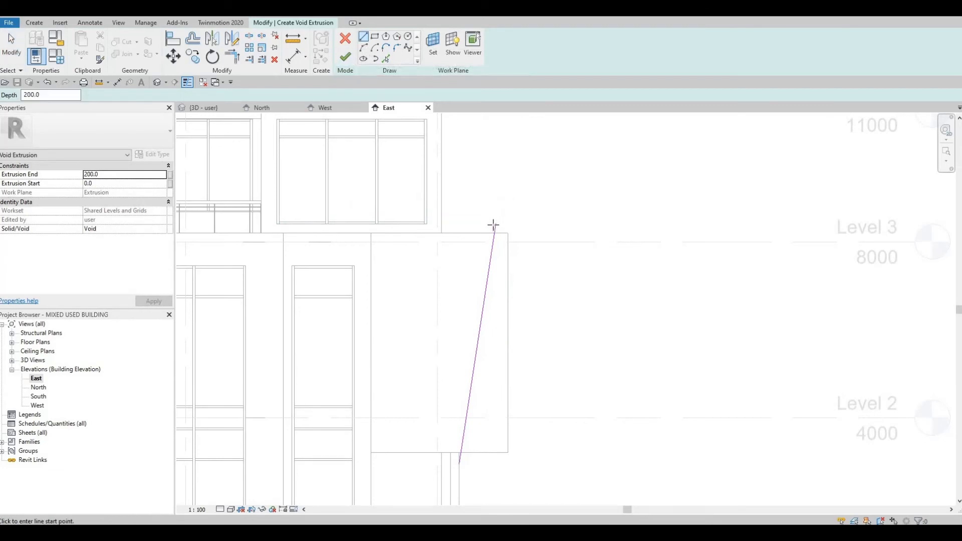
click(523, 224)
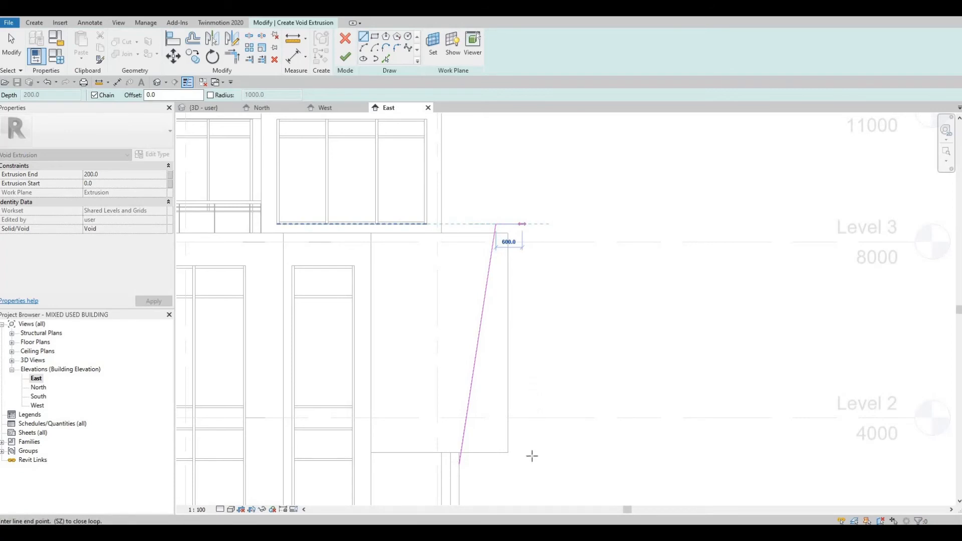
key(Return)
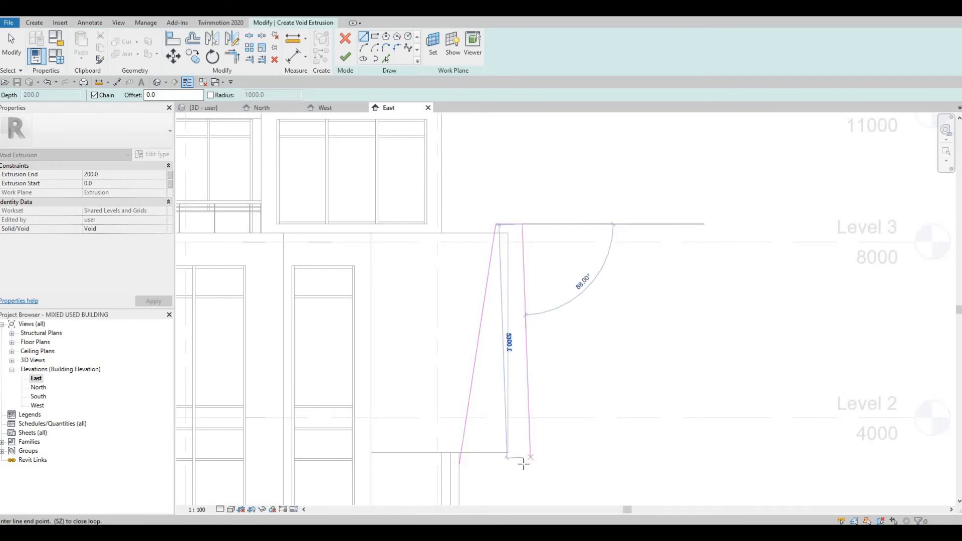
click(456, 465)
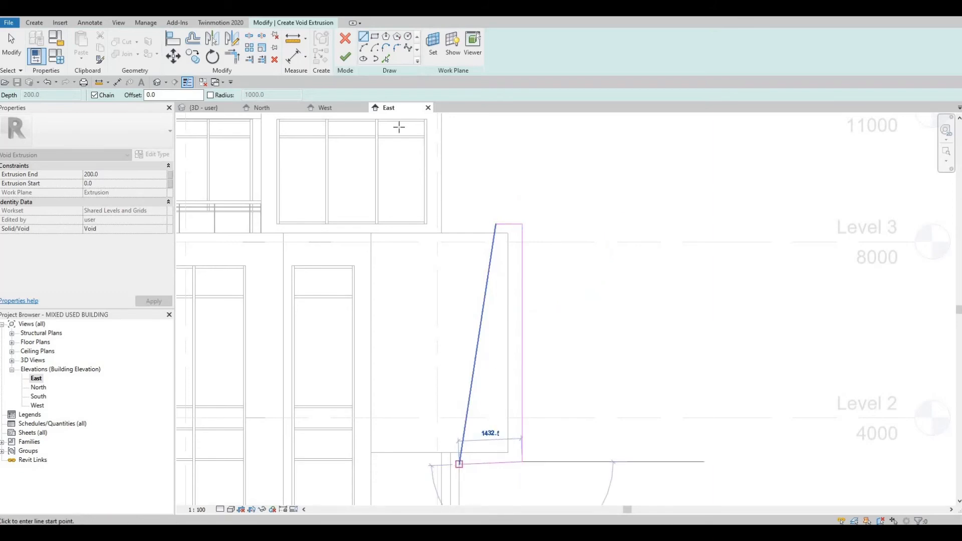
click(345, 58)
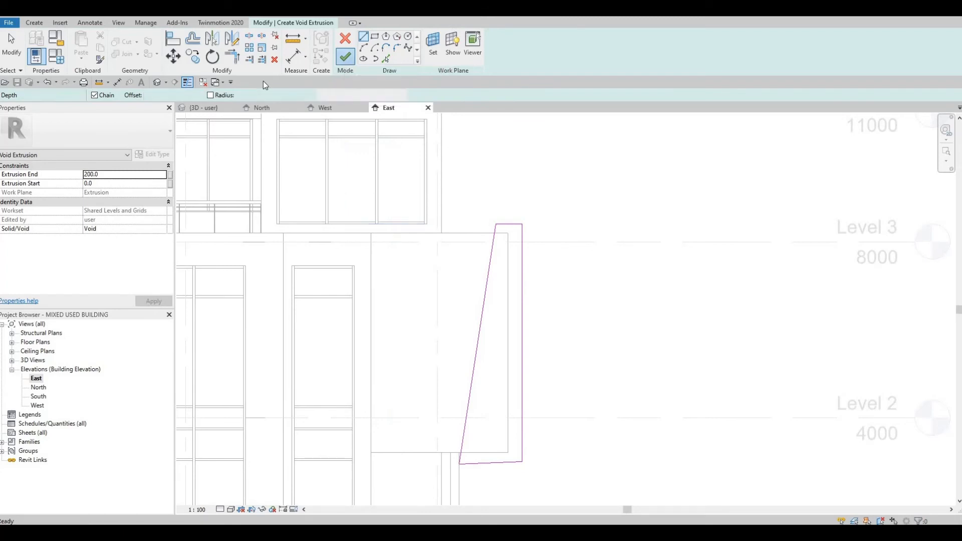
In the 3D view, stretch the void extrusion's ends so it spans the full length of the frame
click(158, 83)
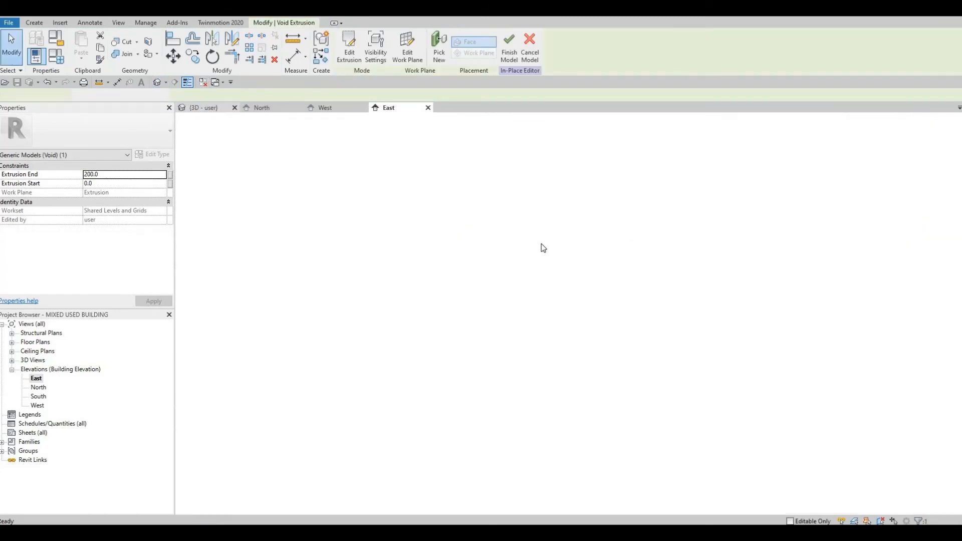
shift+middle_drag(468, 258, 471, 302)
scroll(472, 301, up, 1)
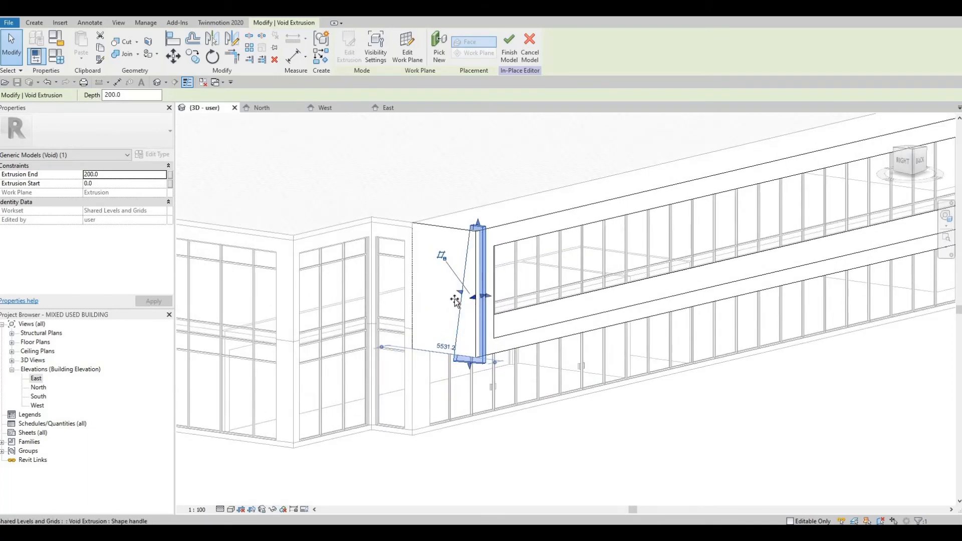
drag(455, 300, 449, 301)
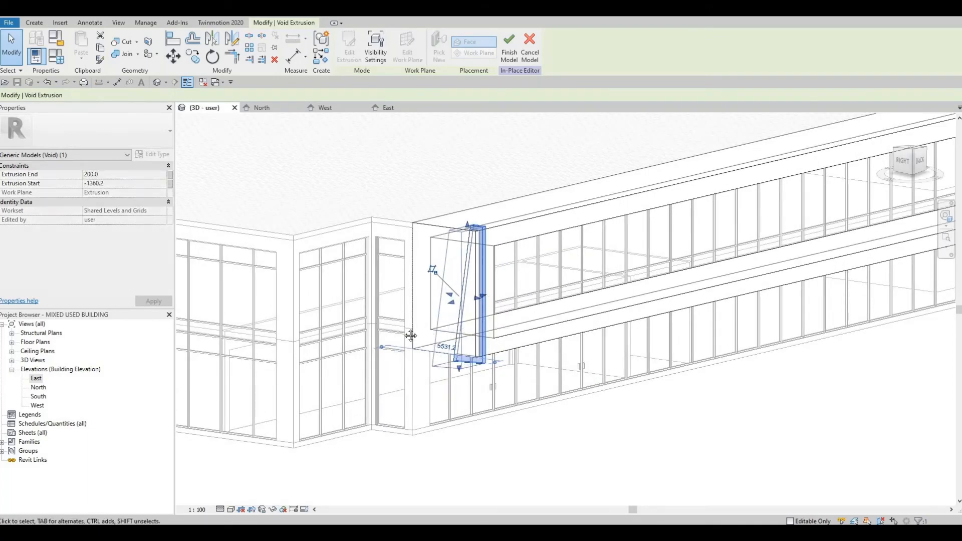
shift+middle_drag(411, 336, 375, 321)
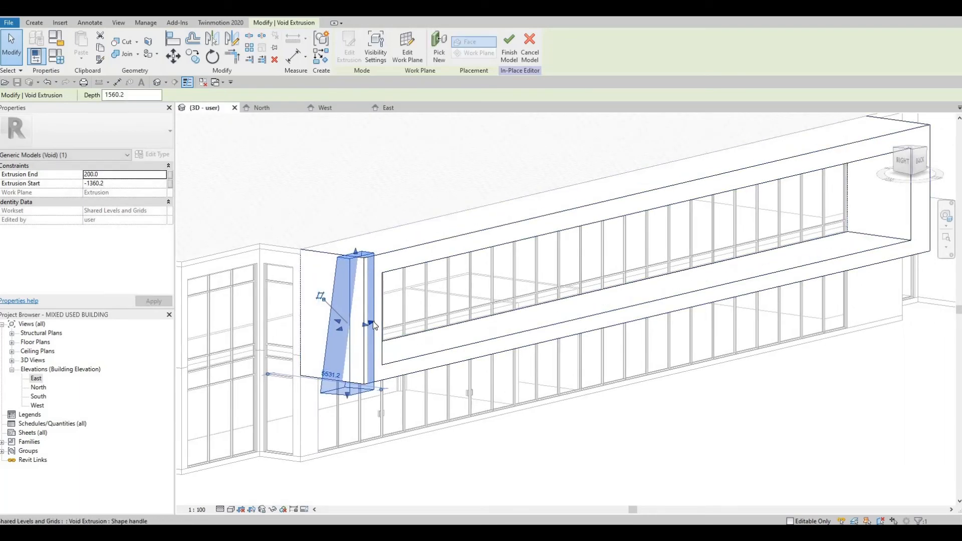
drag(373, 323, 945, 208)
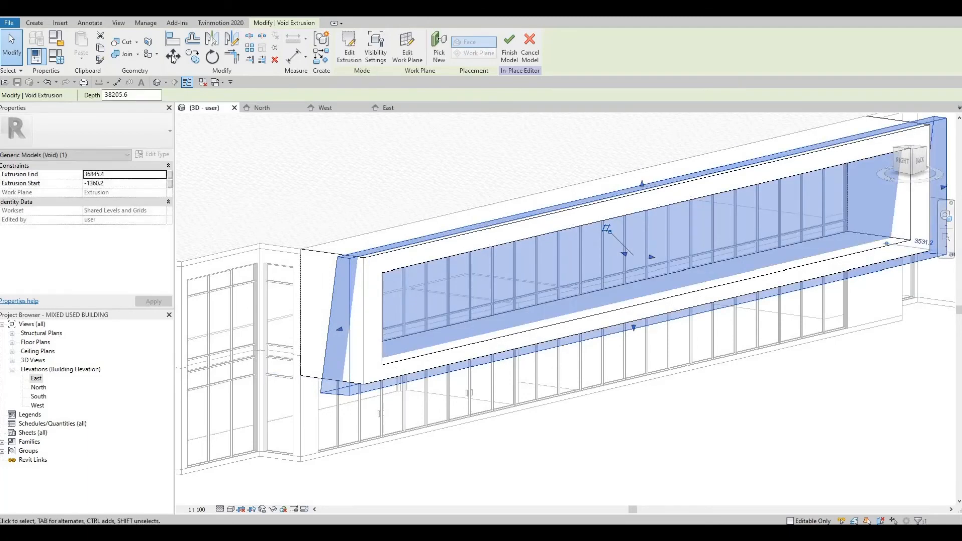
Cut the frame extrusion with the void and finish the in-place model
click(125, 41)
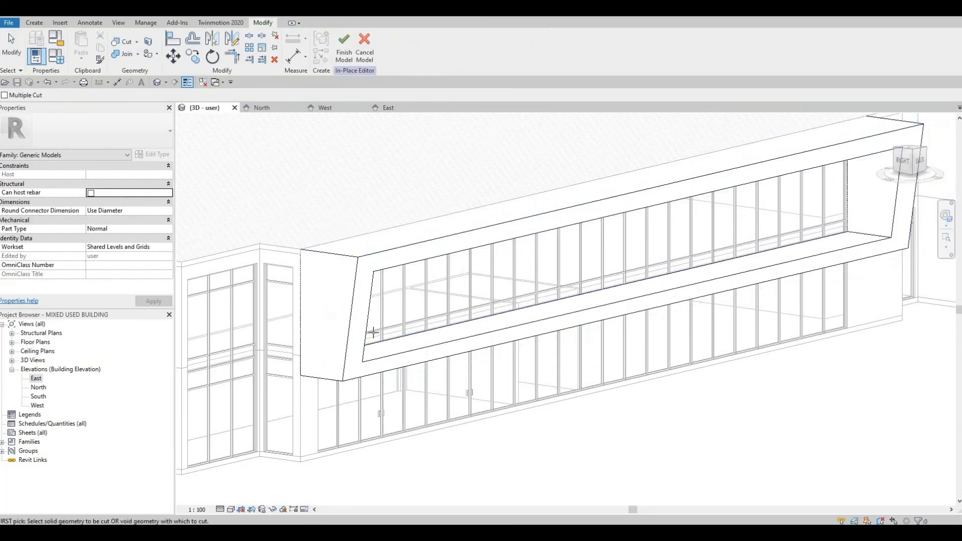
shift+middle_drag(452, 381, 426, 357)
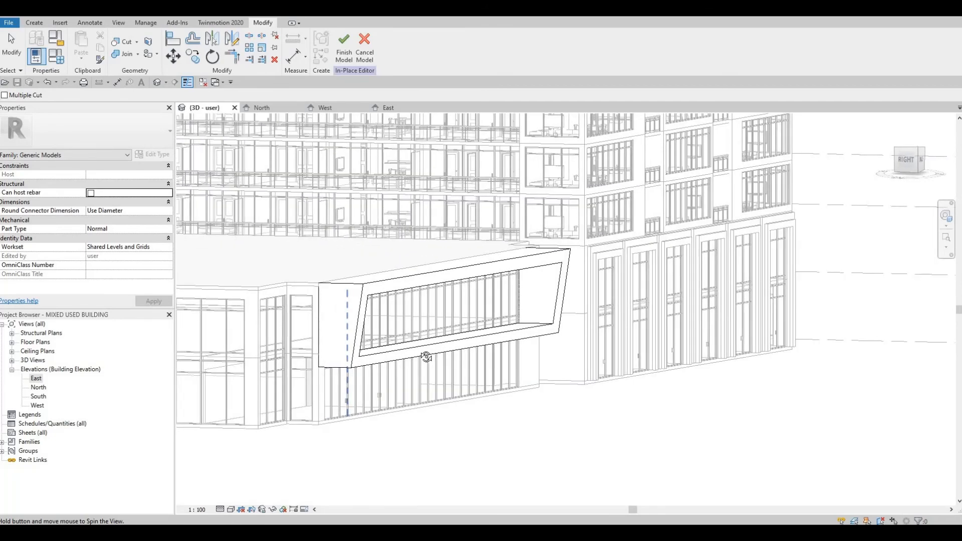
click(344, 50)
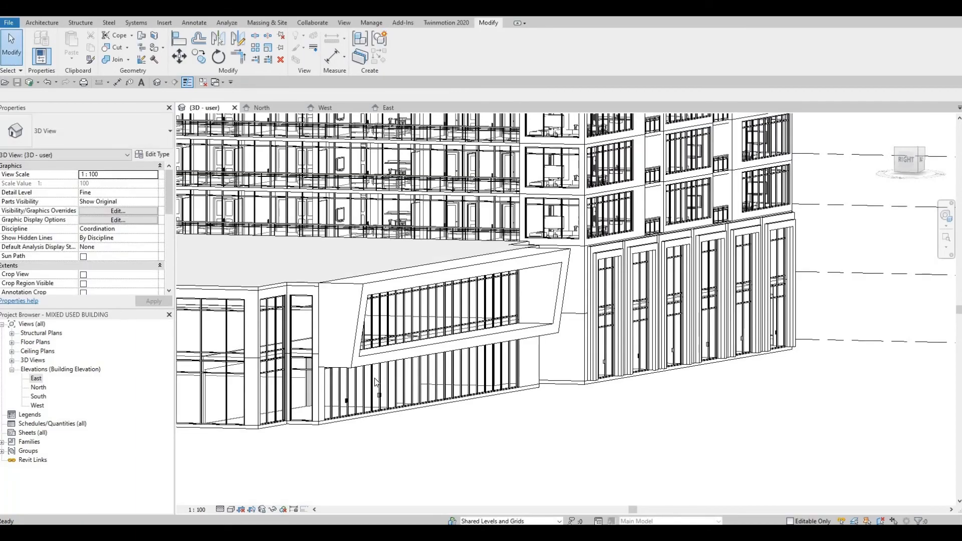
Orbit the 3D view to inspect the cut frame, then open the East elevation
shift+middle_drag(368, 413, 431, 402)
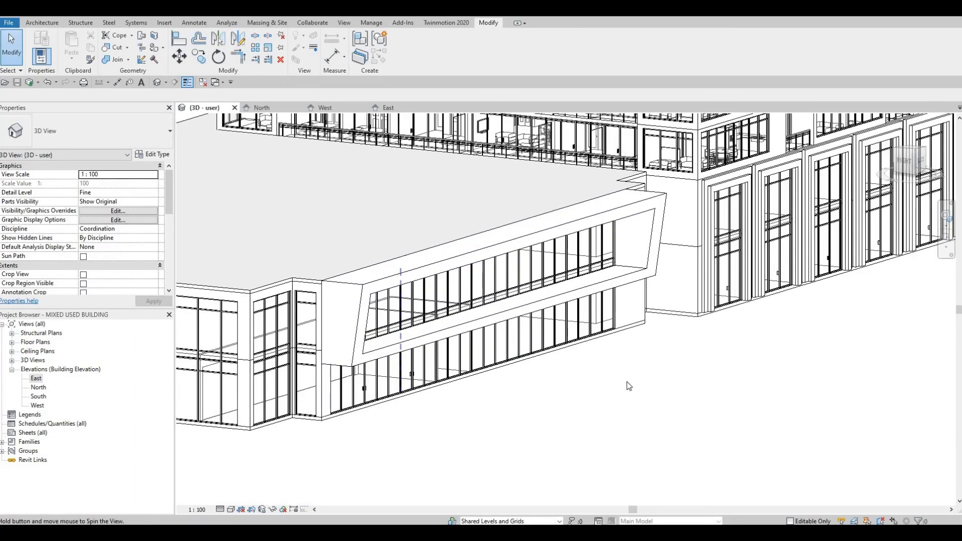
shift+middle_drag(627, 386, 281, 394)
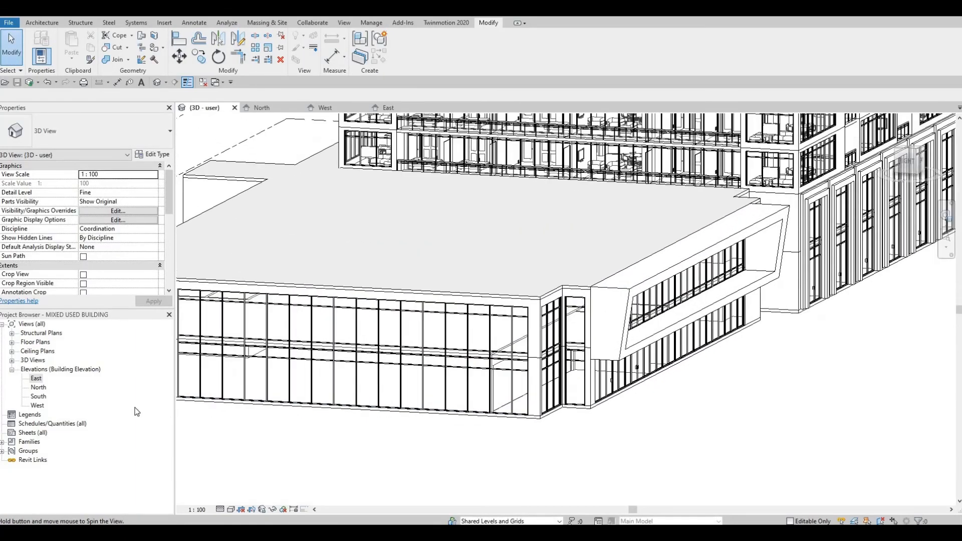
double_click(45, 380)
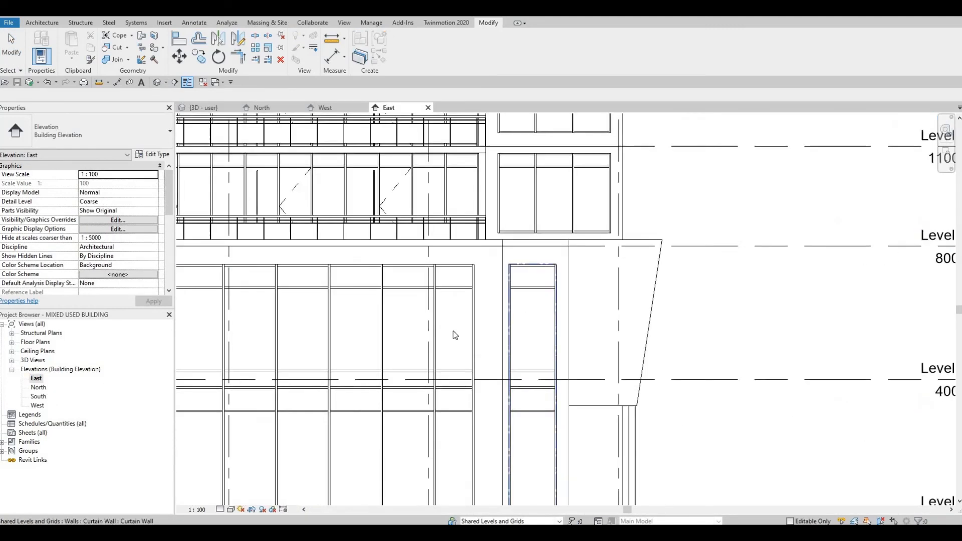
scroll(454, 335, down, 5)
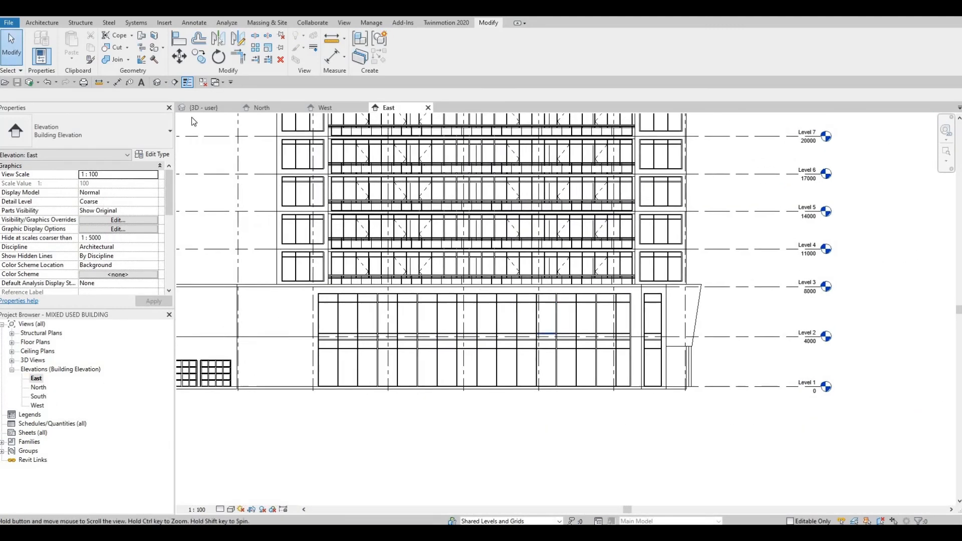
middle_drag(193, 122, 175, 129)
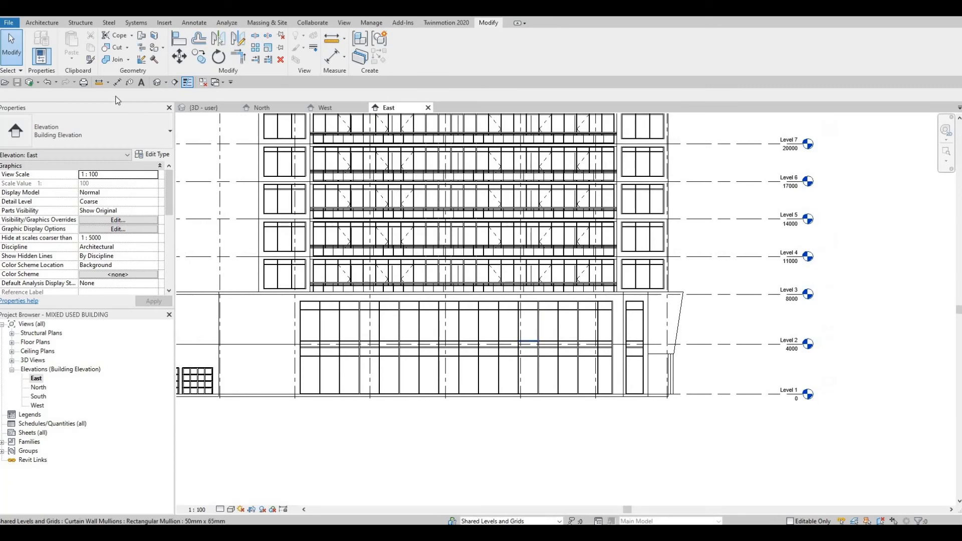
Start a new in-place model in the Generic Models category, accepting the default name
click(44, 24)
click(116, 58)
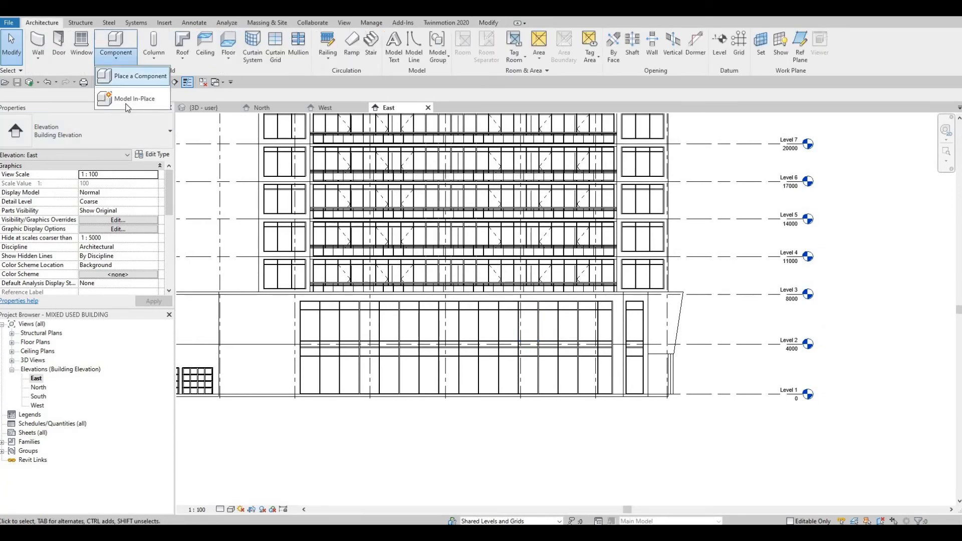
click(128, 100)
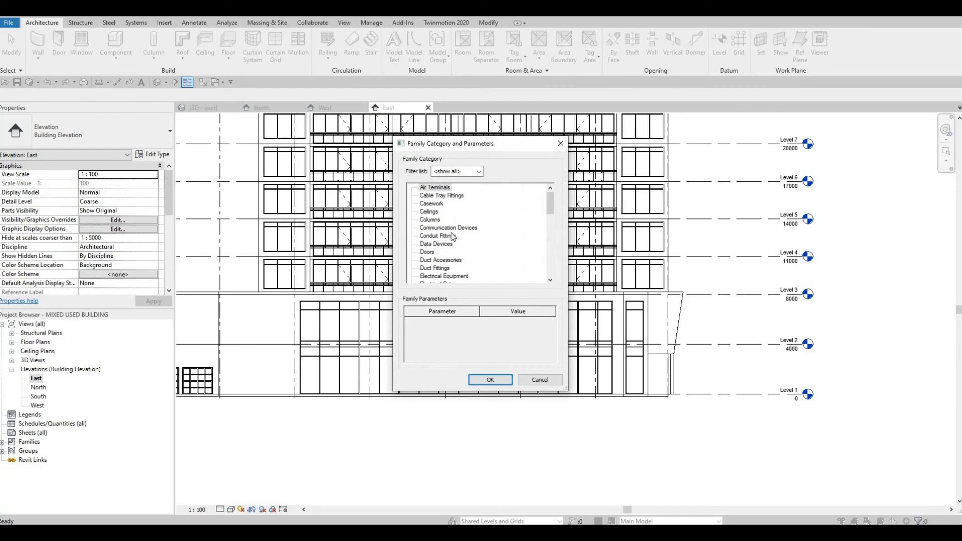
scroll(445, 263, down, 3)
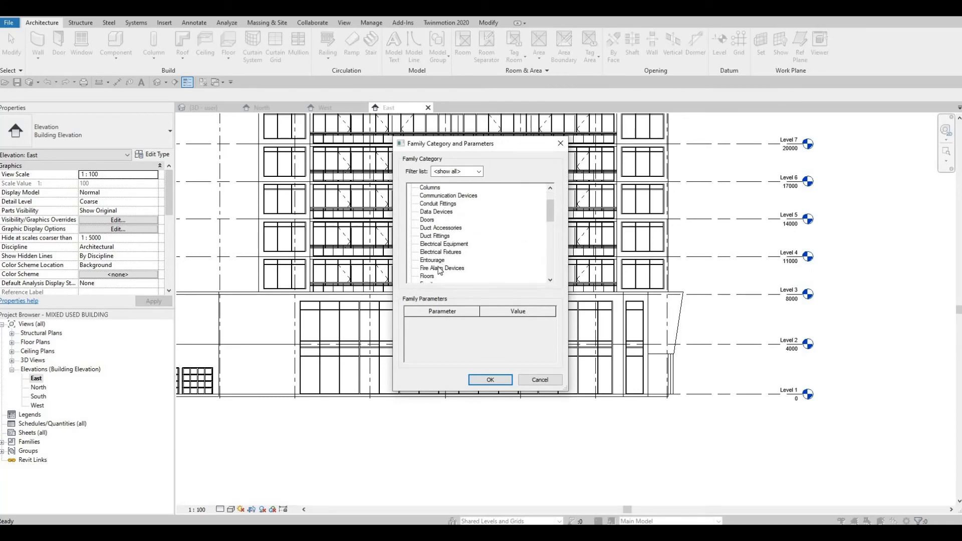
click(478, 381)
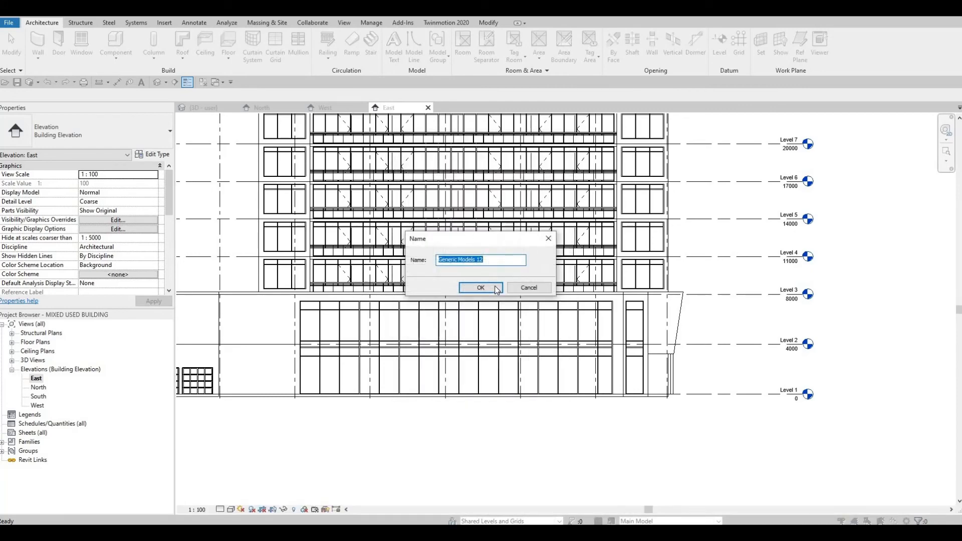
click(495, 286)
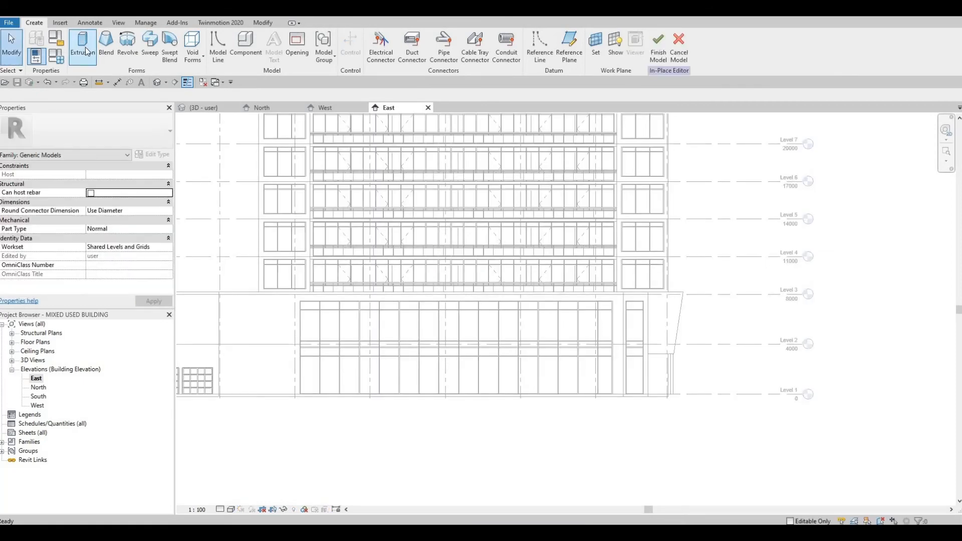
Start an extrusion and set its work plane by picking the exterior wall face
click(83, 49)
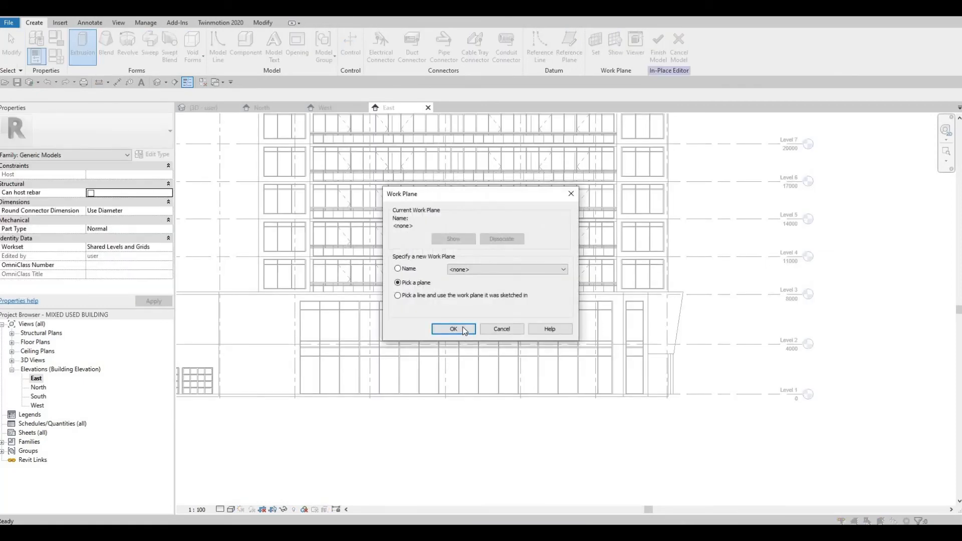
click(460, 329)
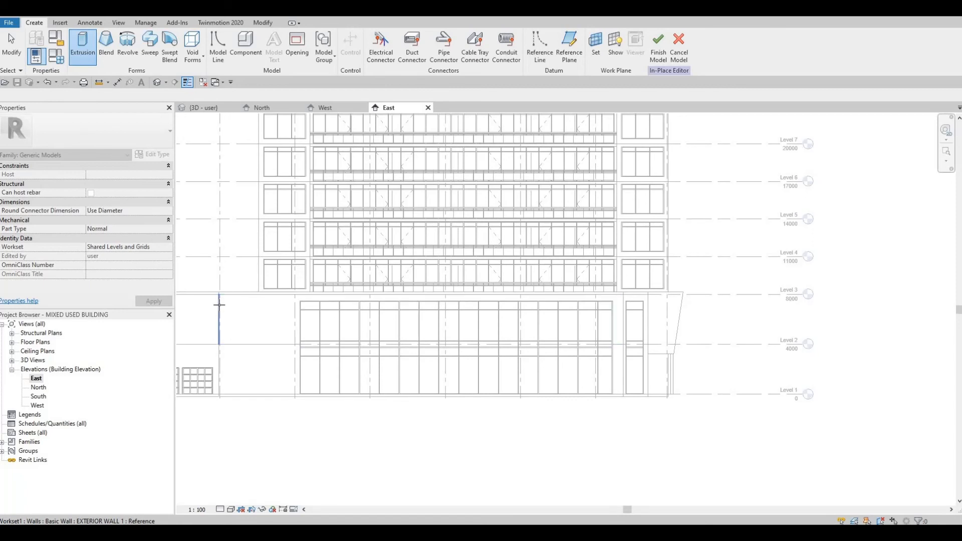
click(247, 344)
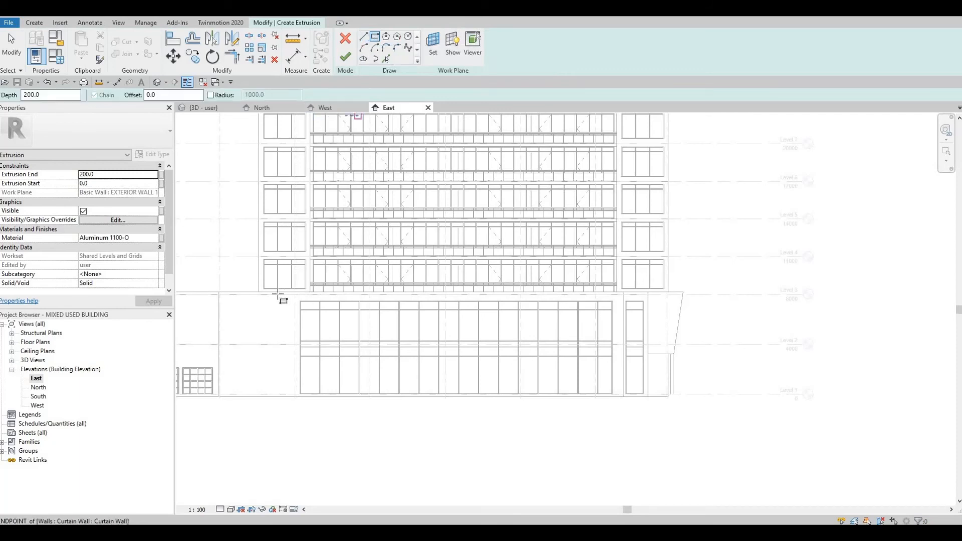
Sketch an outer rectangle around the lobby curtain wall, about 26834 mm wide, below Level 3
scroll(301, 284, up, 2)
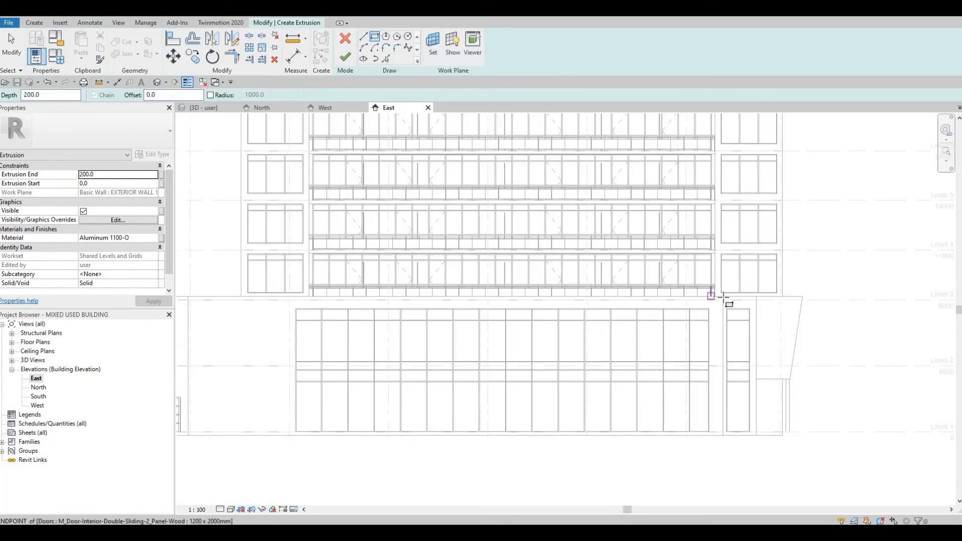
click(723, 297)
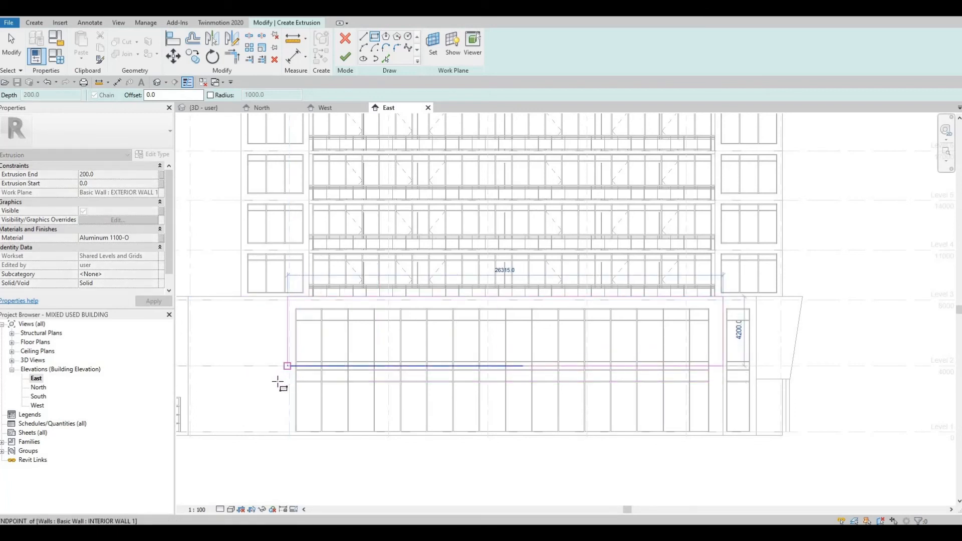
click(279, 380)
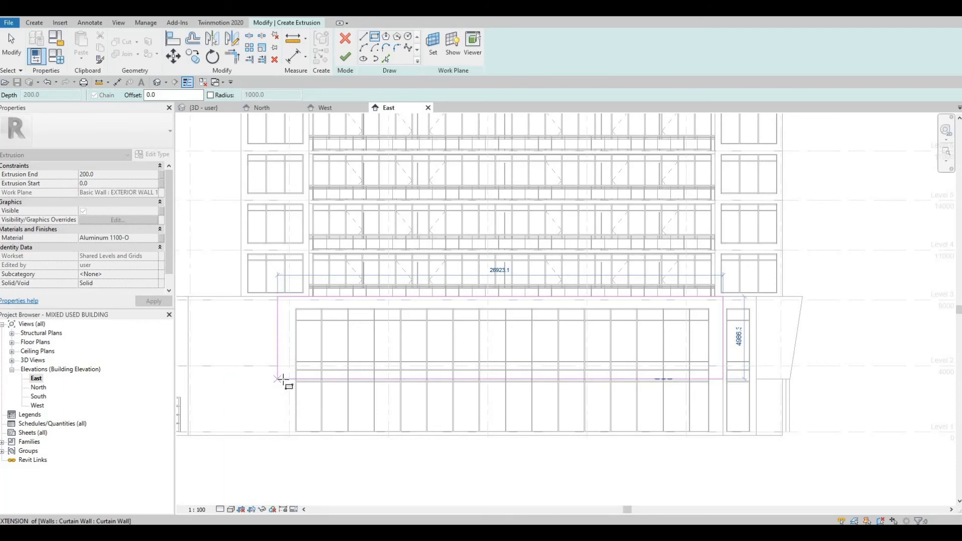
scroll(283, 380, up, 2)
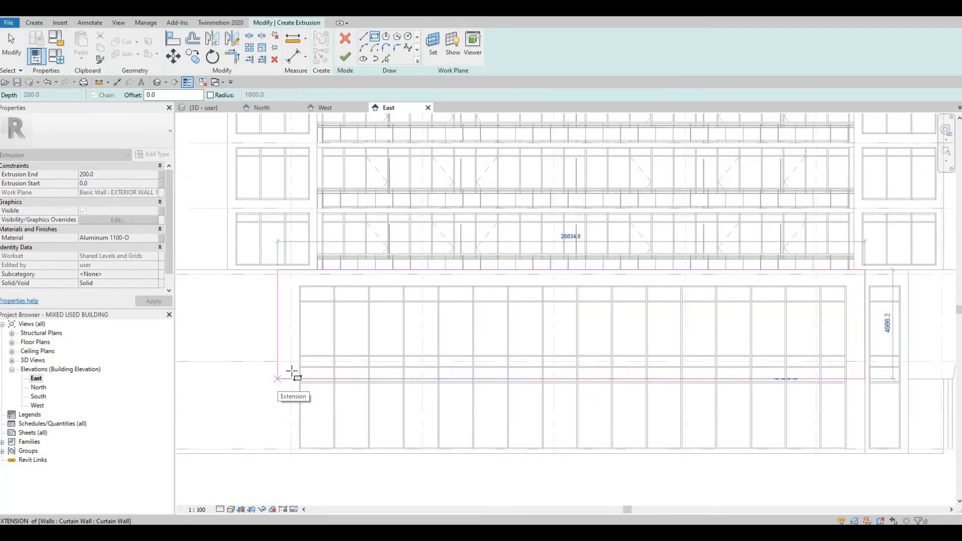
scroll(331, 371, down, 3)
scroll(496, 369, up, 1)
middle_drag(625, 394, 446, 356)
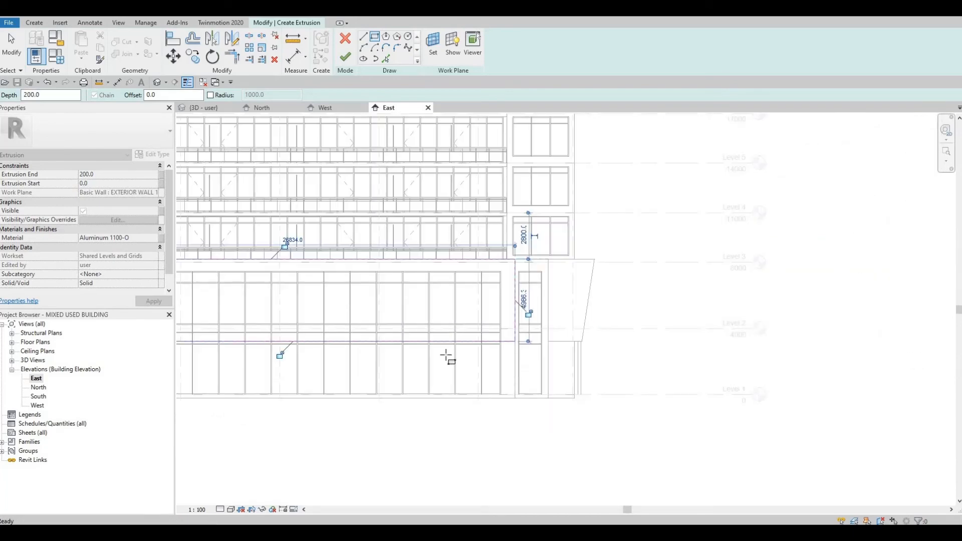
Align the outer rectangle's edge to the curtain wall reference line with the Align tool
key(a)
key(l)
scroll(445, 354, up, 1)
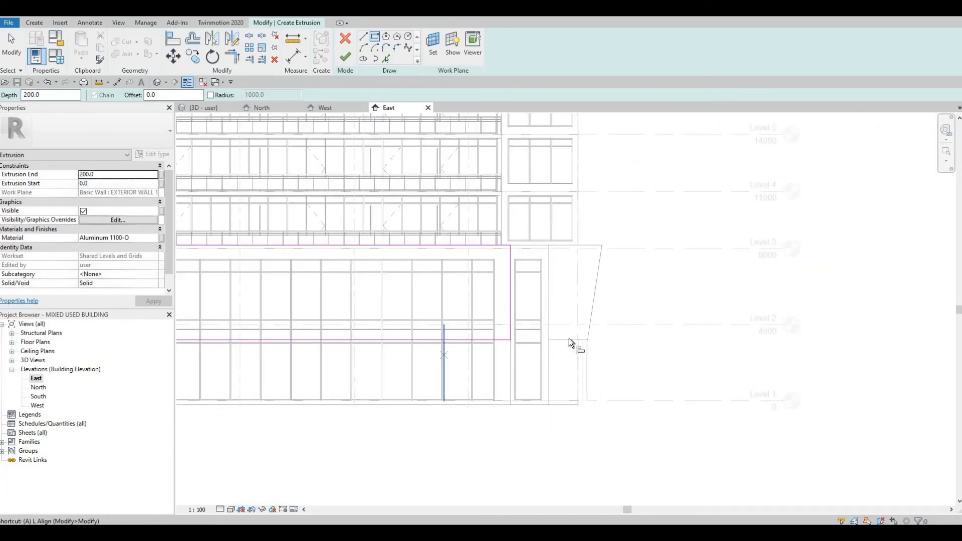
click(514, 339)
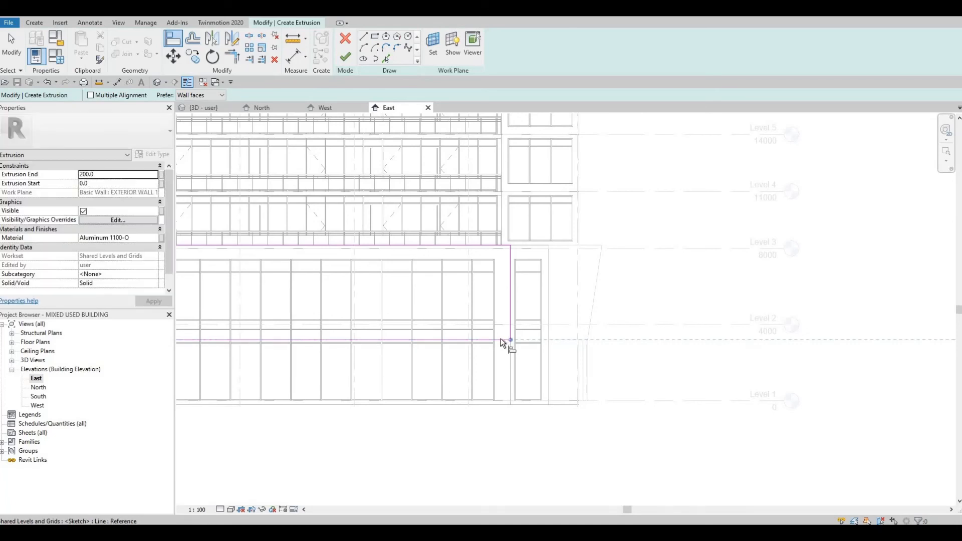
click(428, 348)
mouse_move(494, 347)
middle_down()
mouse_move(558, 348)
mouse_move(525, 337)
middle_up()
Sketch an inner rectangle along the curtain wall panel edges and finish the extrusion
scroll(444, 325, up, 1)
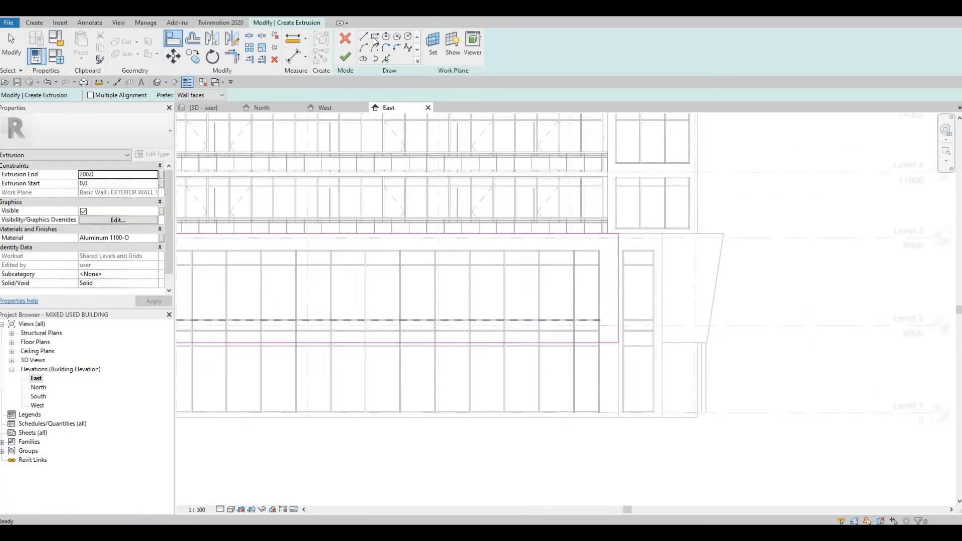
scroll(444, 325, down, 1)
middle_drag(444, 325, 504, 316)
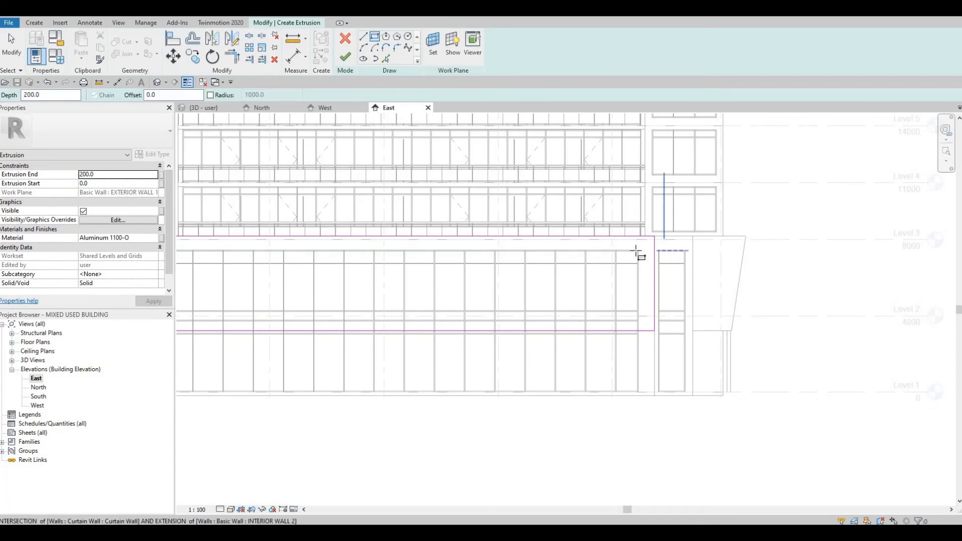
scroll(644, 251, up, 3)
scroll(630, 250, up, 1)
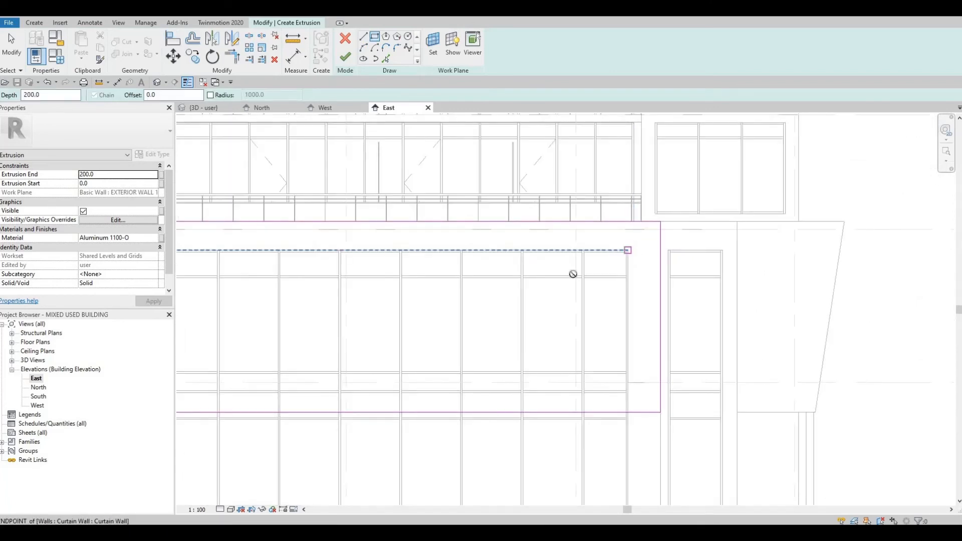
click(628, 251)
scroll(524, 317, down, 2)
middle_drag(425, 335, 787, 328)
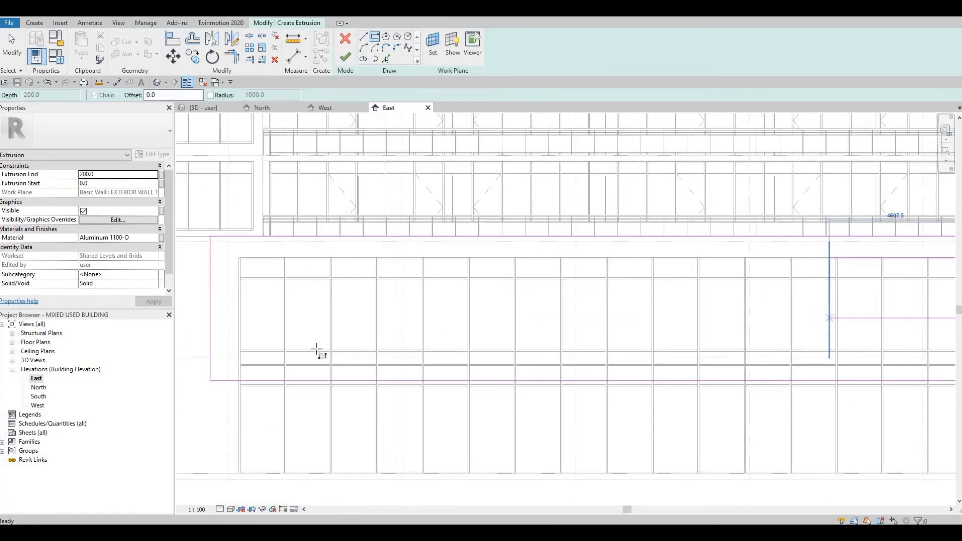
scroll(323, 352, up, 1)
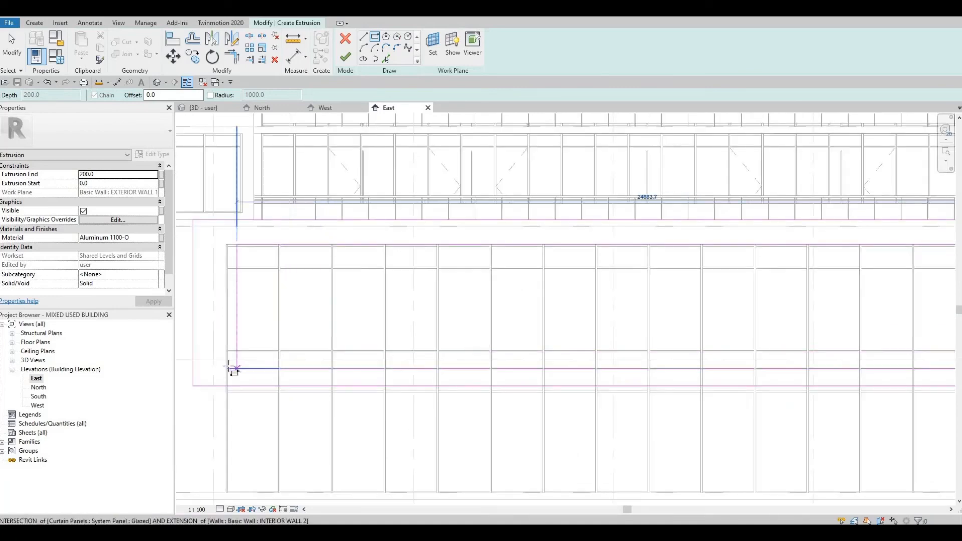
scroll(228, 370, up, 3)
scroll(221, 366, up, 1)
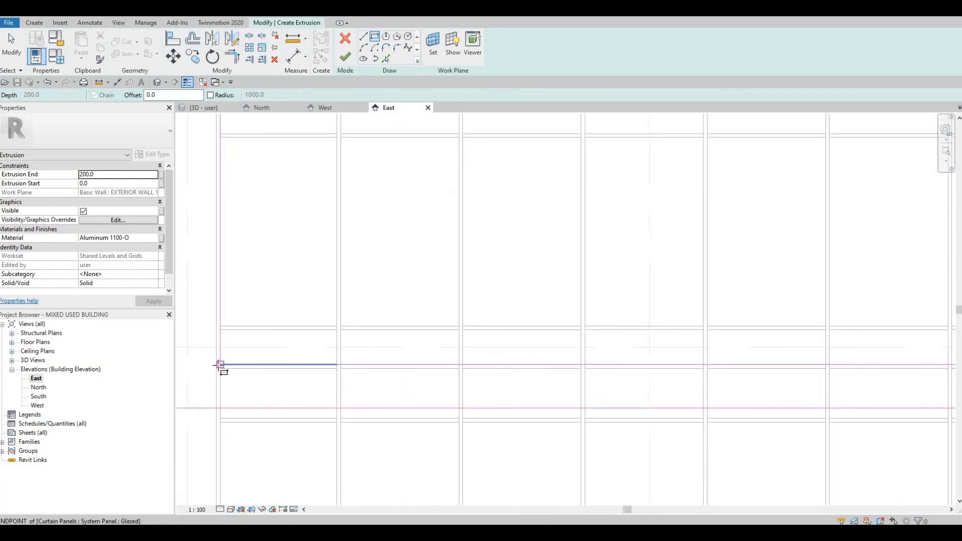
click(219, 365)
scroll(259, 335, down, 8)
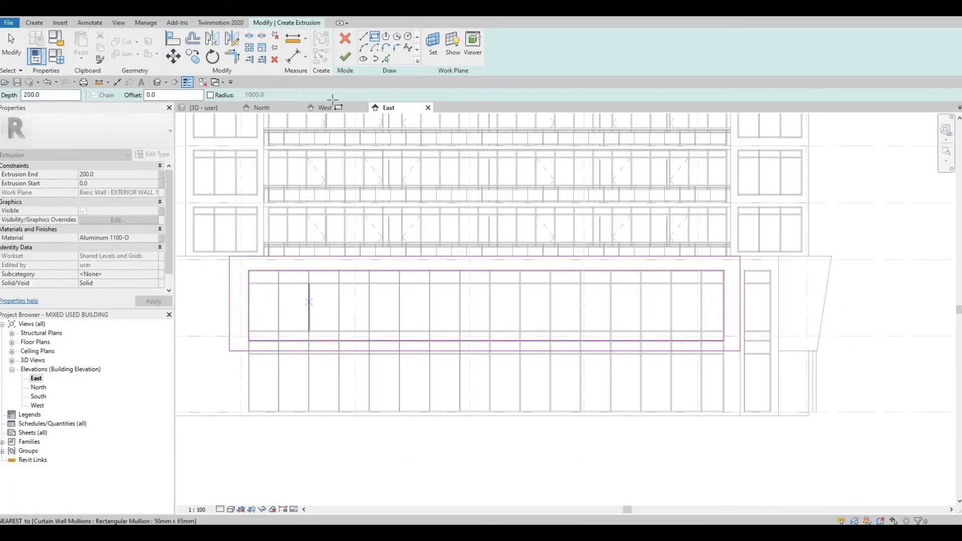
click(350, 58)
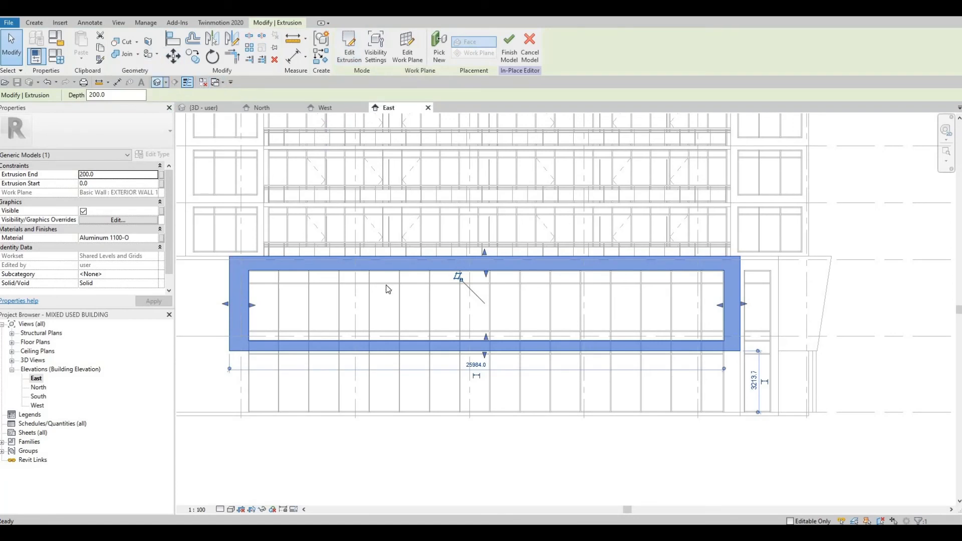
In the 3D view, select the frame extrusion and drag its depth to about 3064 mm
shift+middle_drag(509, 356, 565, 374)
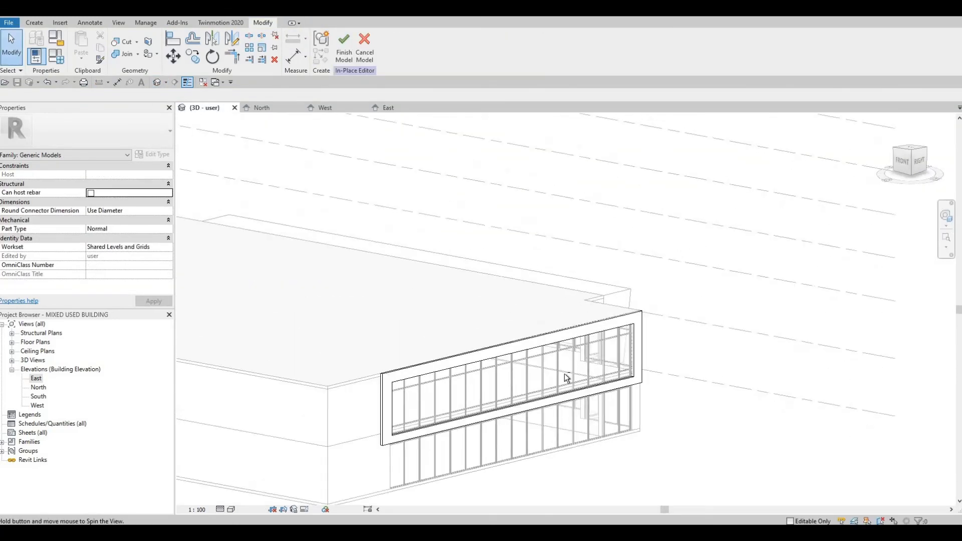
shift+middle_drag(477, 387, 485, 350)
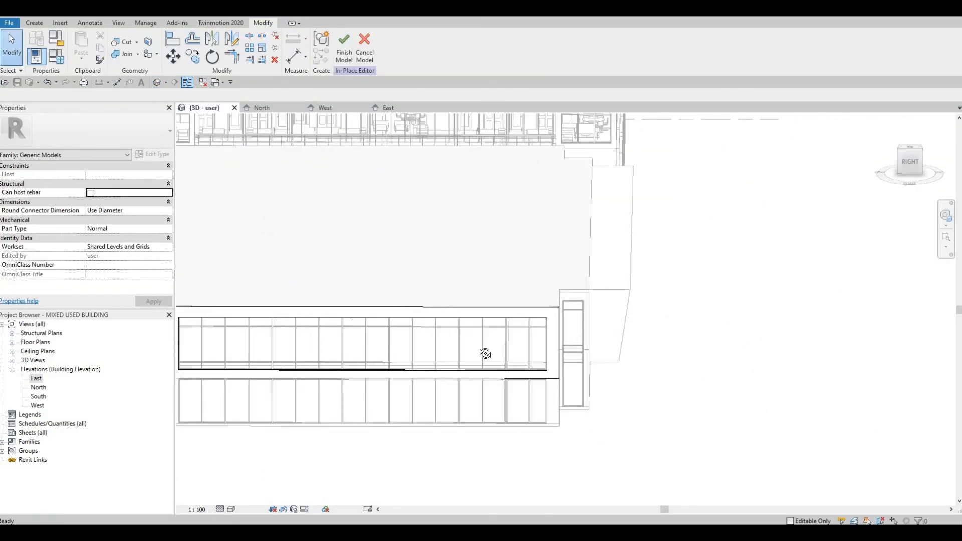
shift+middle_drag(610, 355, 646, 368)
click(640, 371)
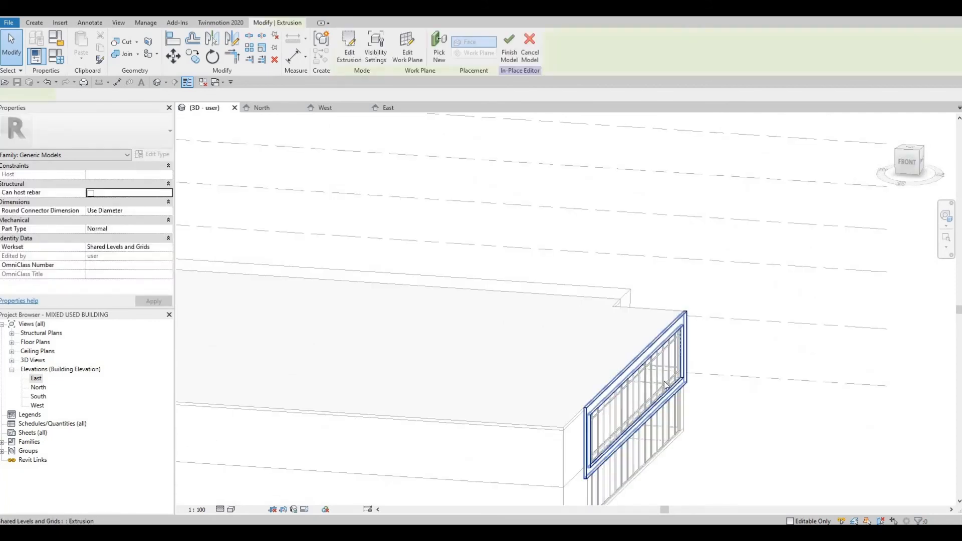
drag(662, 398, 627, 373)
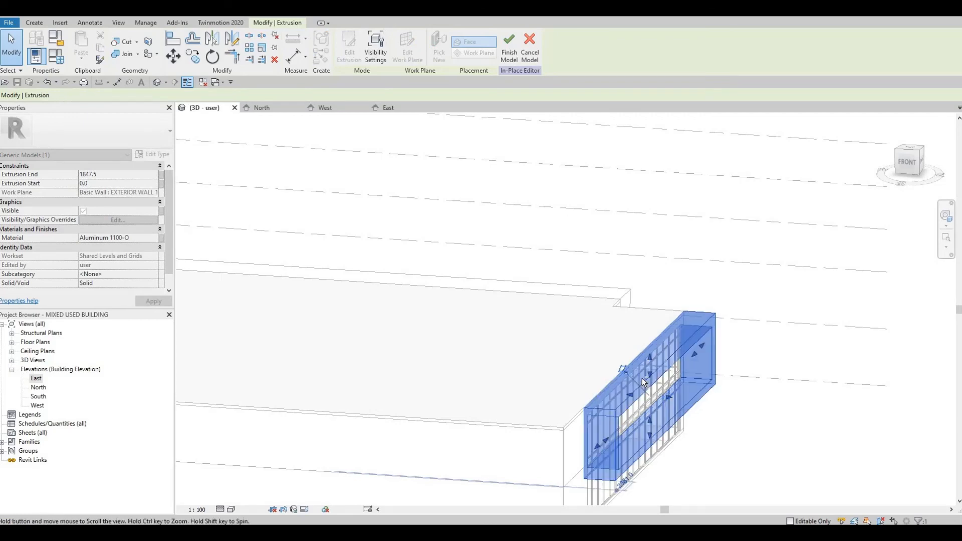
middle_drag(696, 425, 584, 367)
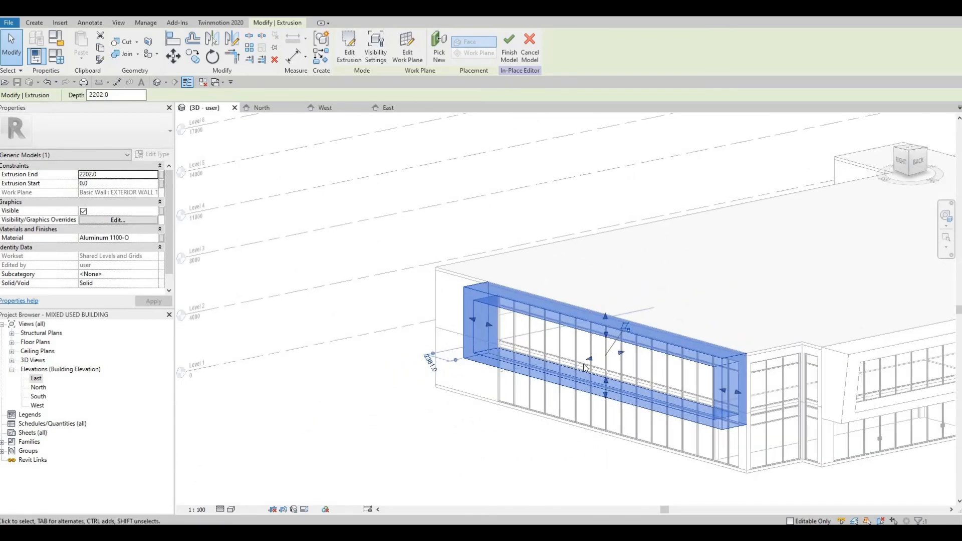
drag(589, 365, 591, 387)
shift+middle_drag(591, 387, 536, 383)
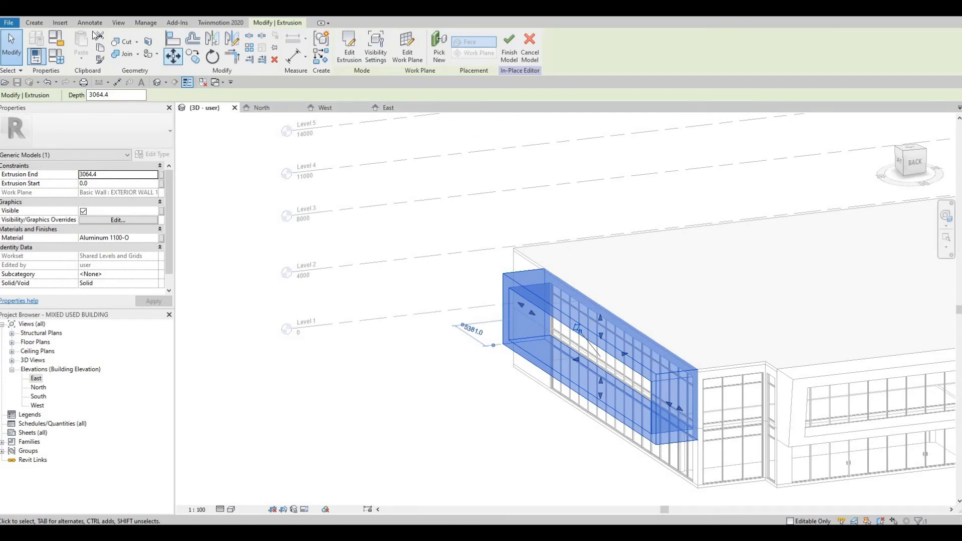
Start a void extrusion and set its work plane to the end face of the lobby frame extrusion
click(34, 23)
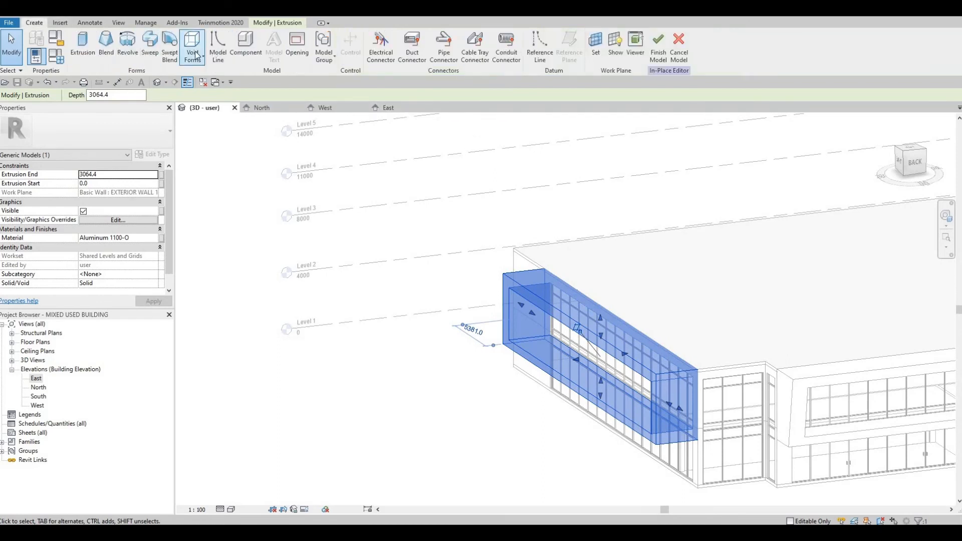
click(193, 52)
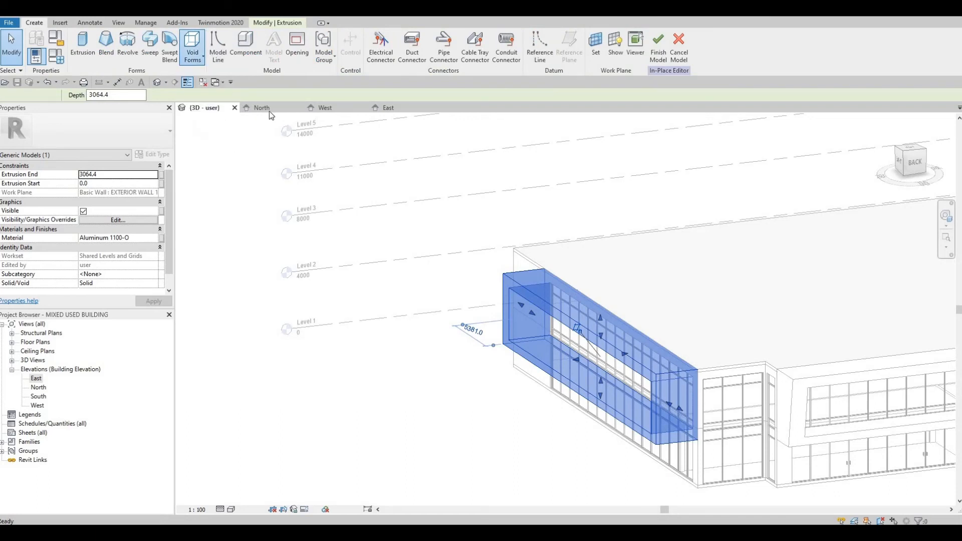
click(213, 76)
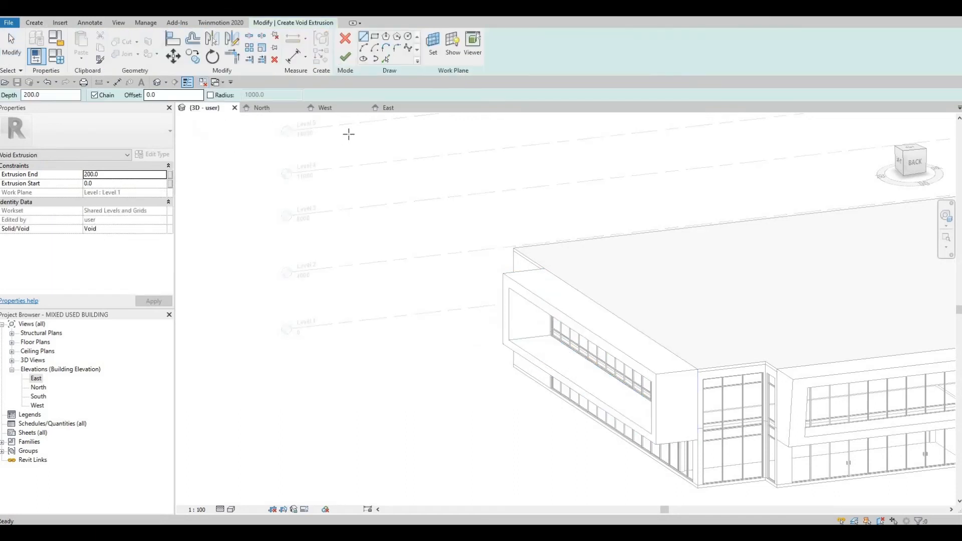
click(433, 45)
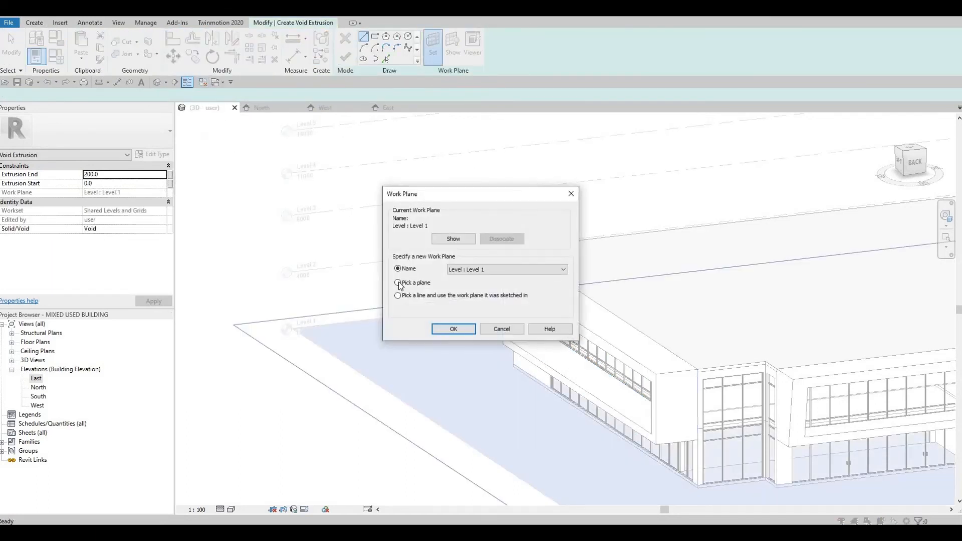
key(Return)
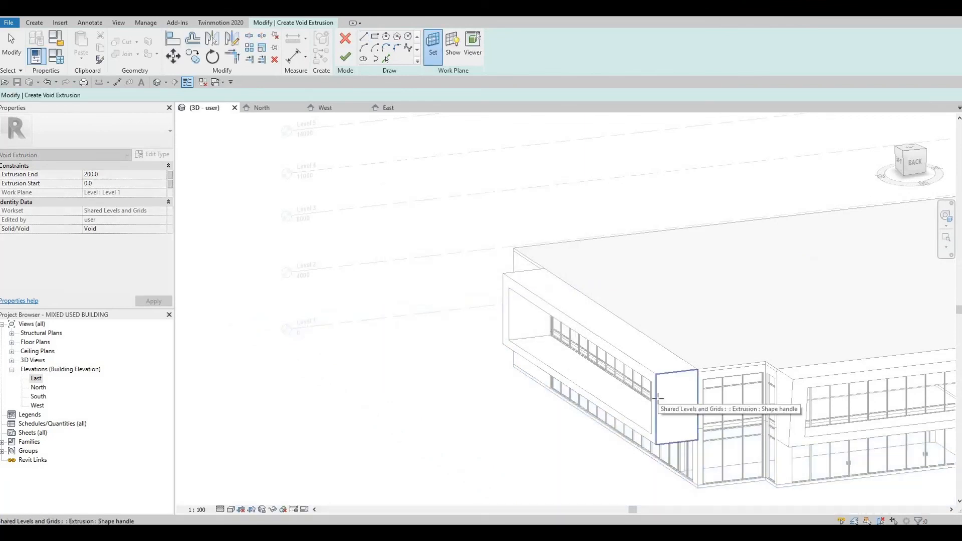
click(659, 399)
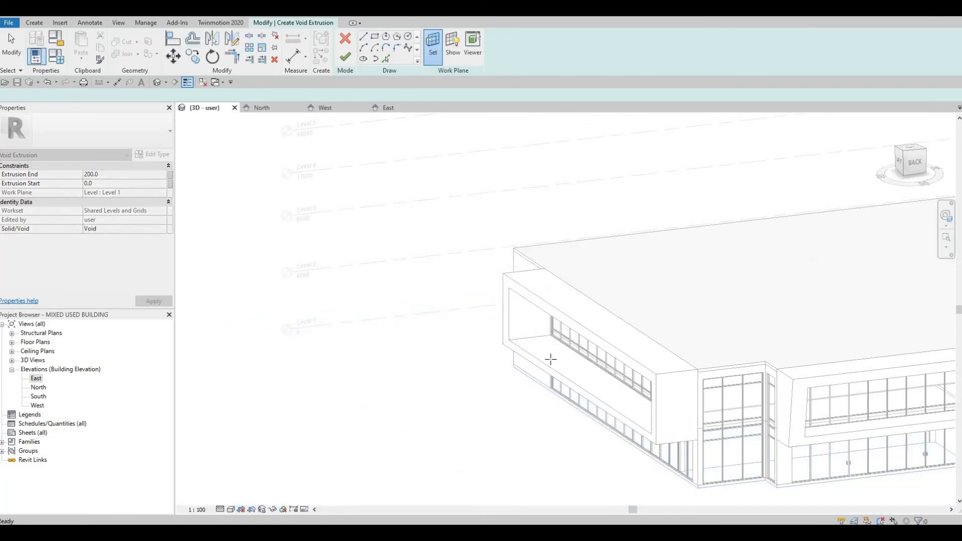
In the North elevation, sketch a tapered four-sided void profile about 5800 mm tall at the frame's left end
double_click(39, 388)
key(Escape)
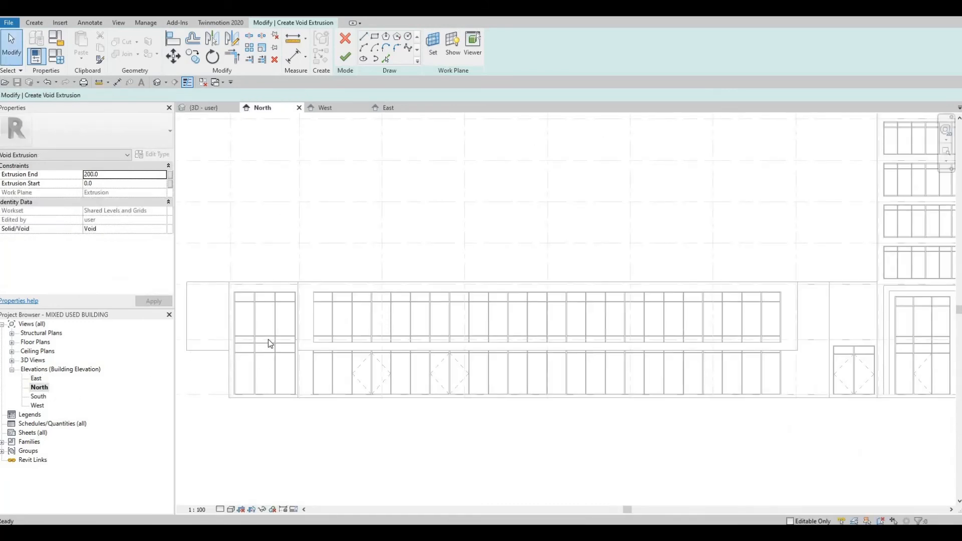
middle_drag(310, 92, 322, 94)
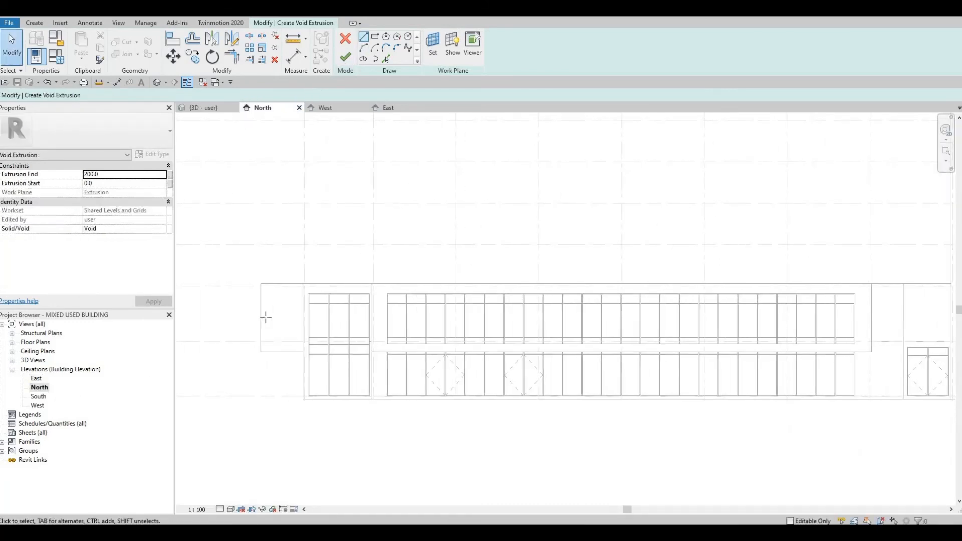
scroll(266, 318, up, 2)
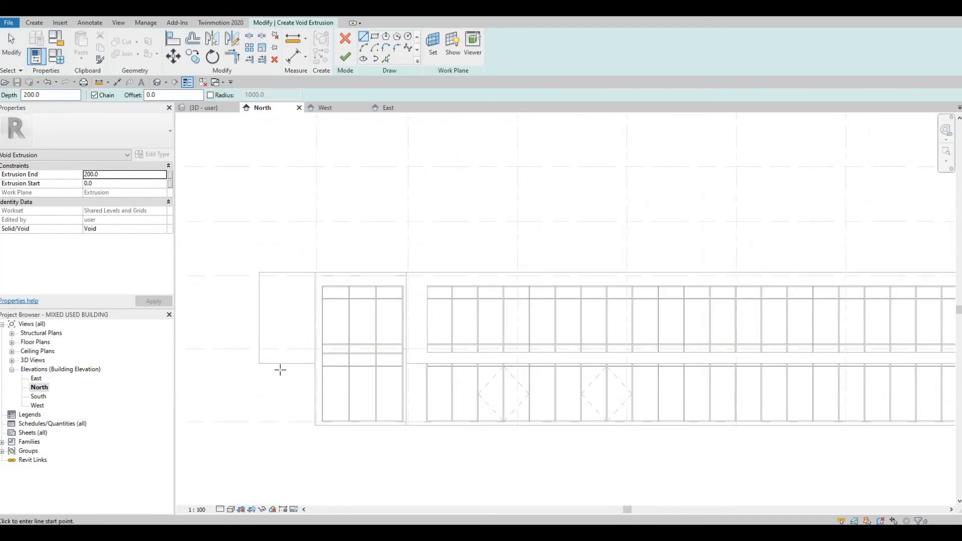
click(280, 369)
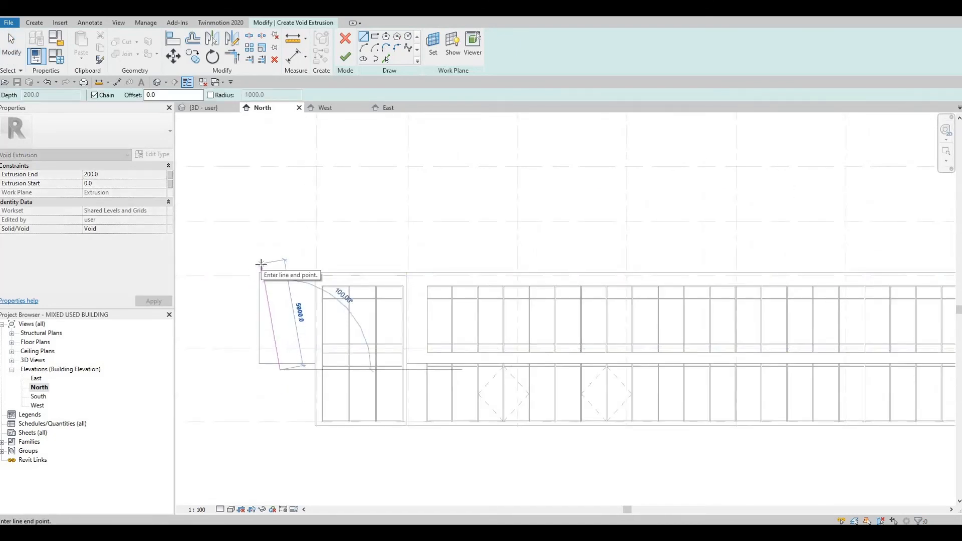
click(244, 264)
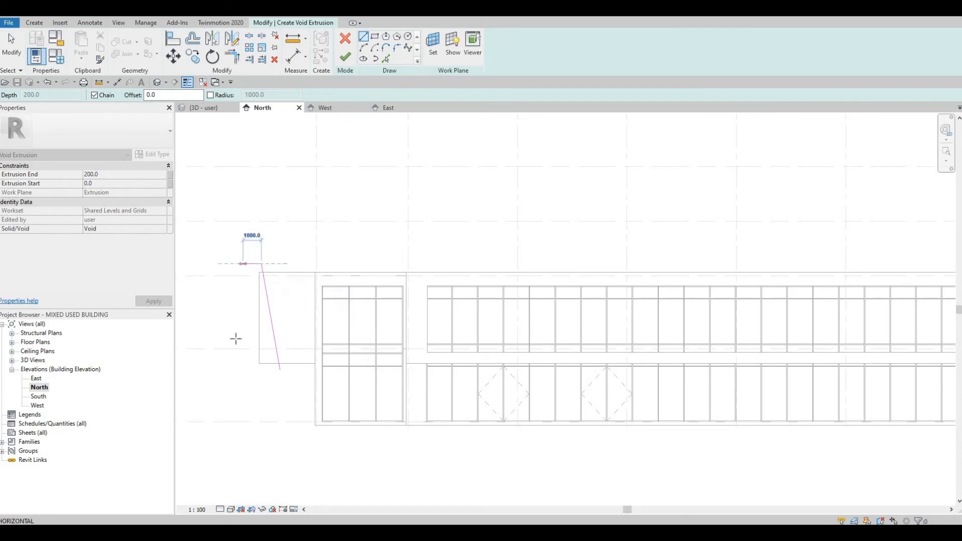
click(241, 366)
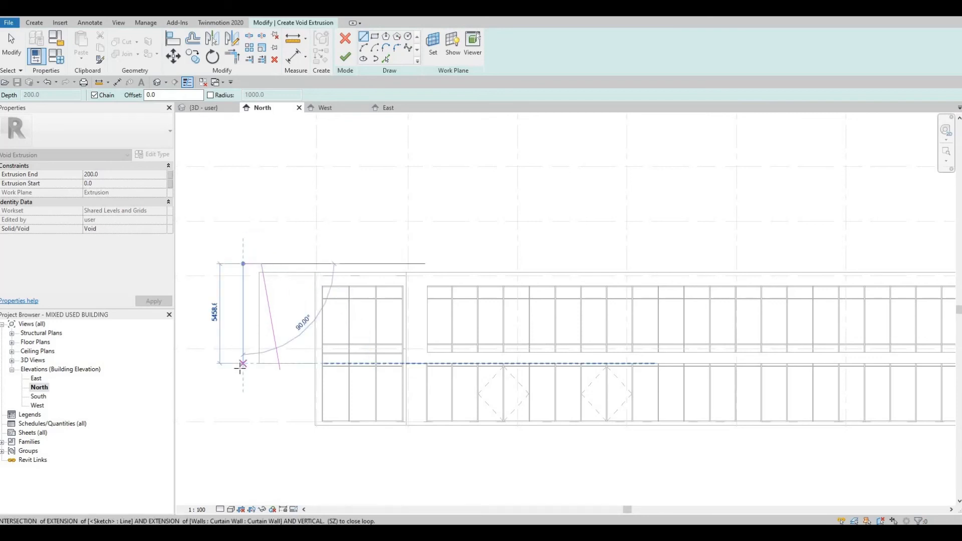
click(277, 370)
click(280, 369)
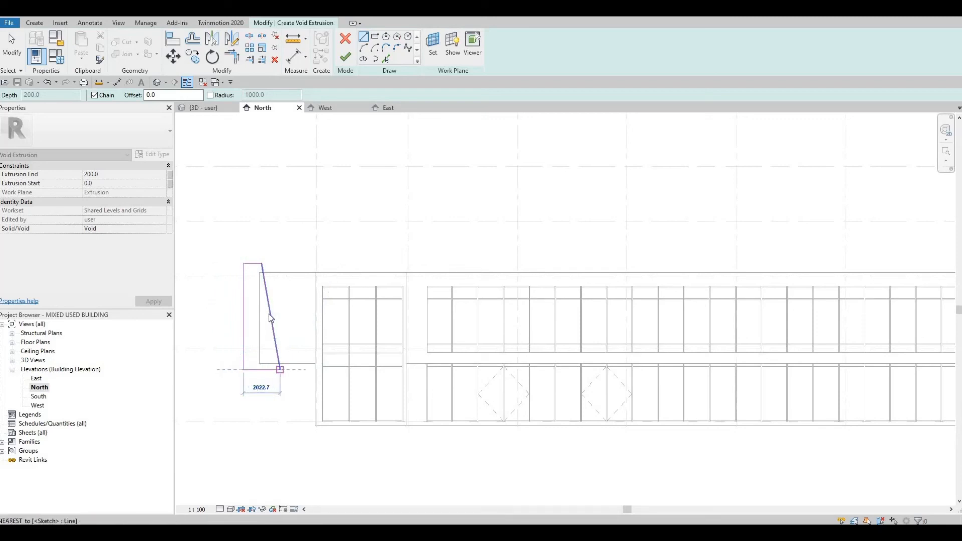
key(Escape)
key(Escape)
Nudge the sloped edge of the void profile slightly sideways and finish the void sketch
click(271, 314)
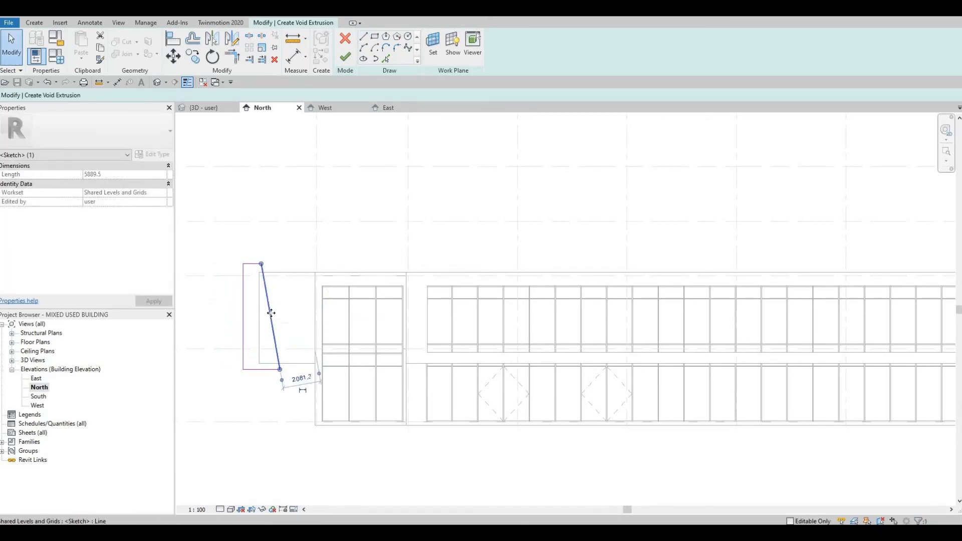
key(Right)
key(Right)
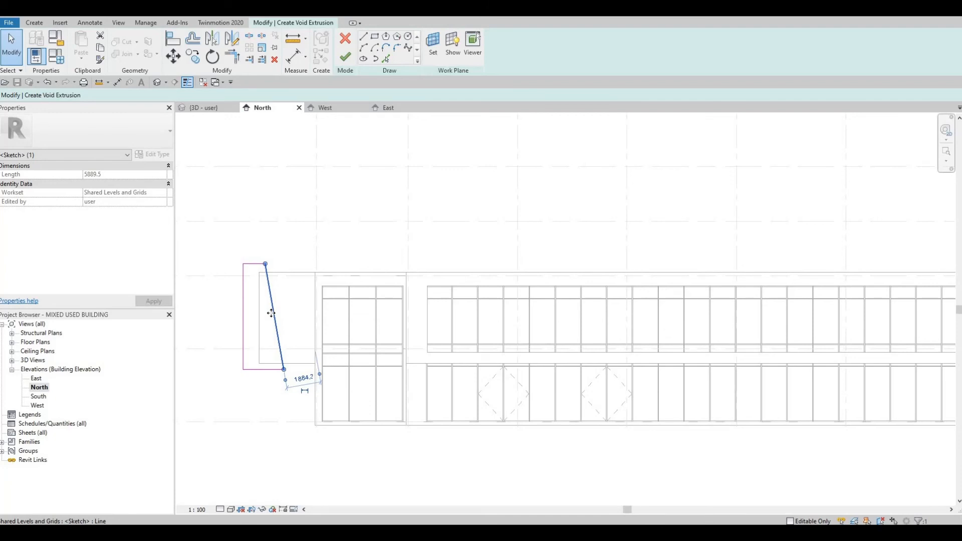
key(Left)
scroll(272, 314, down, 1)
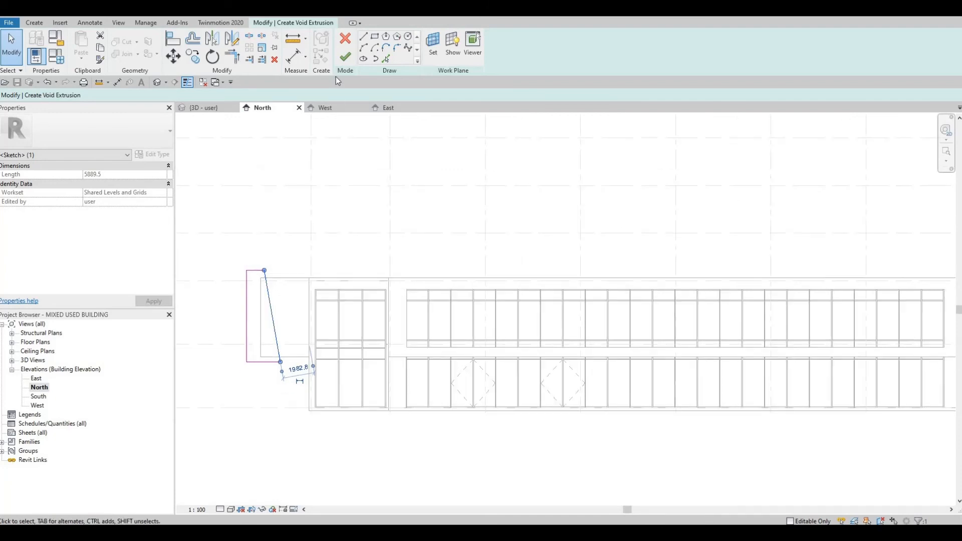
click(344, 58)
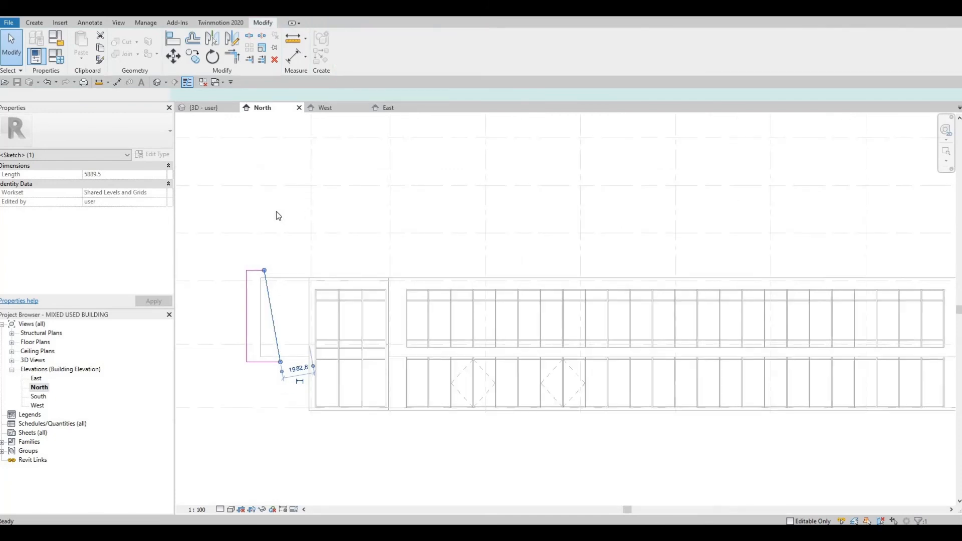
In the 3D view, stretch the void's depth to about 28137 mm through the whole frame, then finish the in-place model
click(202, 108)
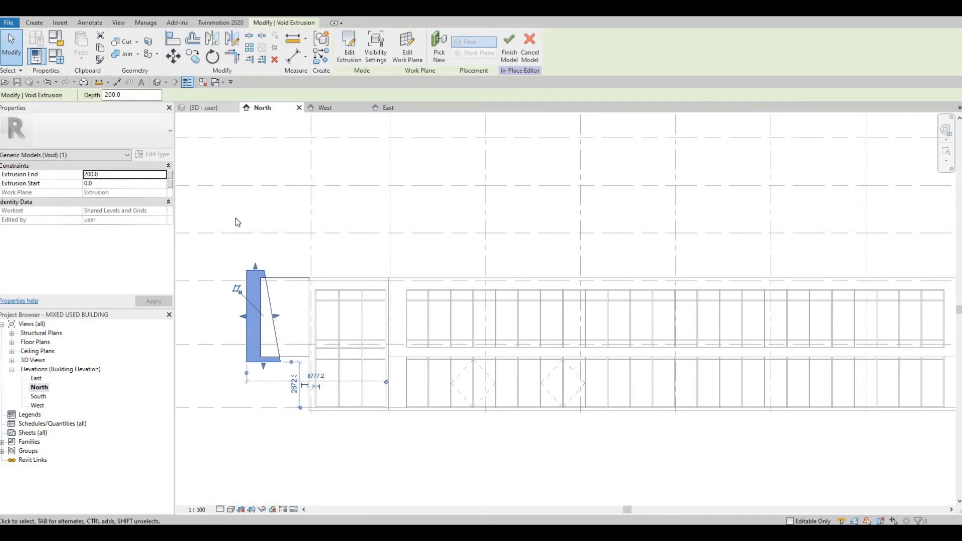
shift+middle_drag(539, 347, 671, 385)
scroll(672, 384, up, 3)
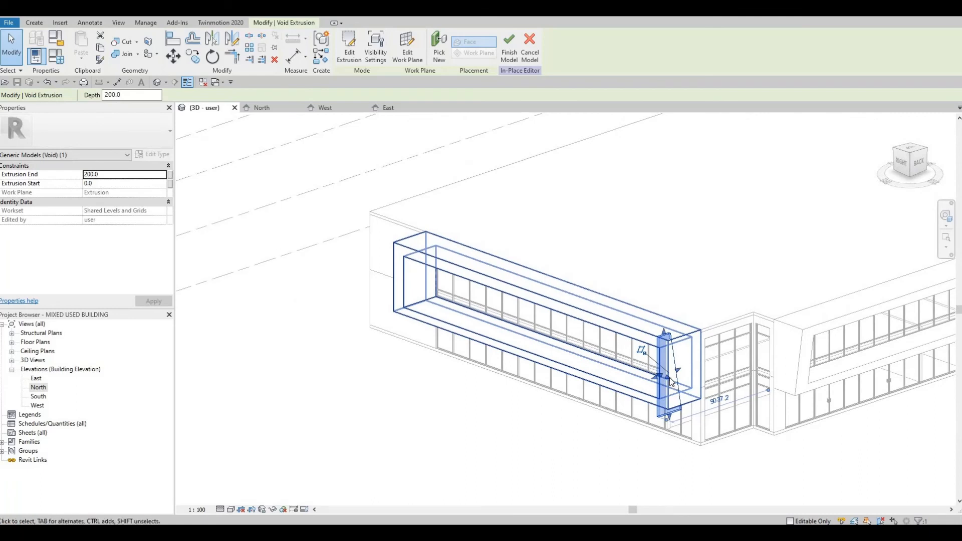
drag(677, 381, 660, 380)
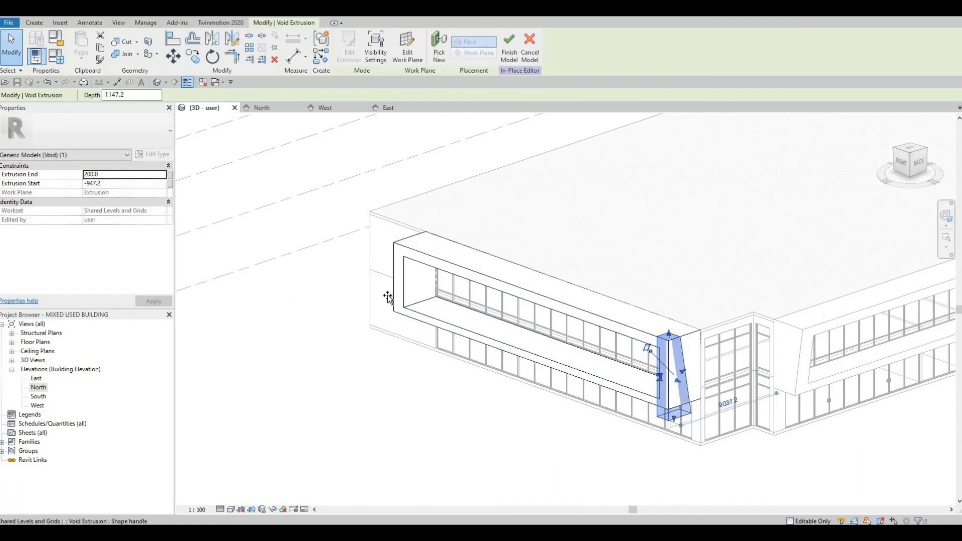
drag(388, 298, 385, 281)
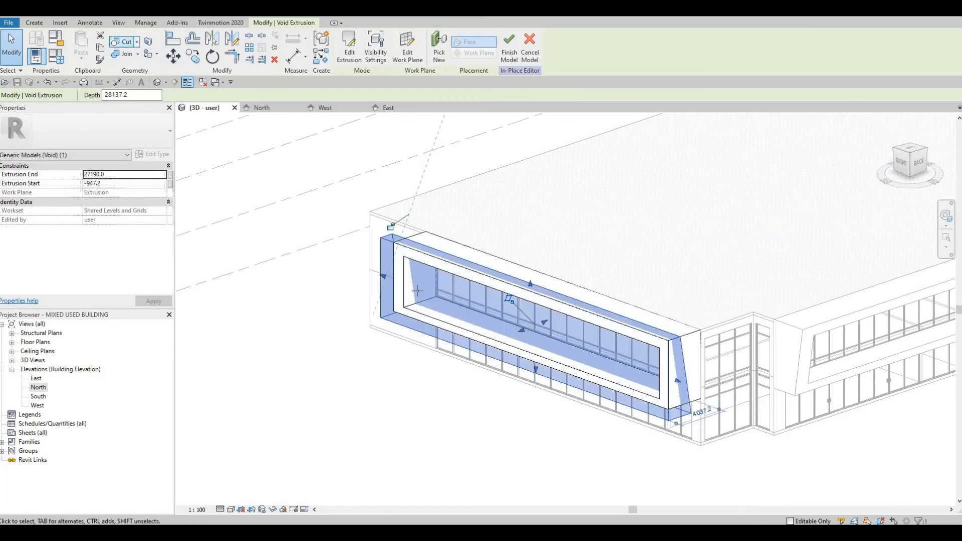
key(Escape)
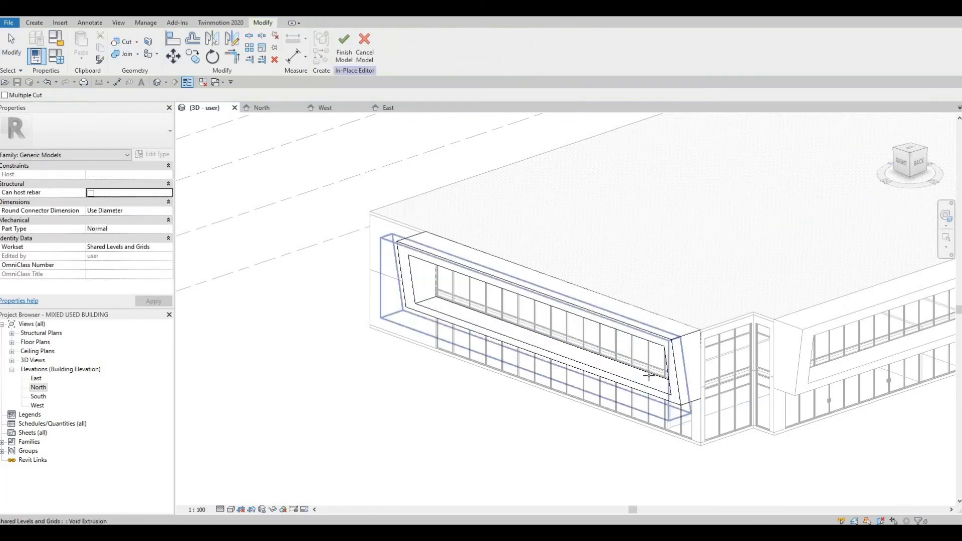
click(346, 53)
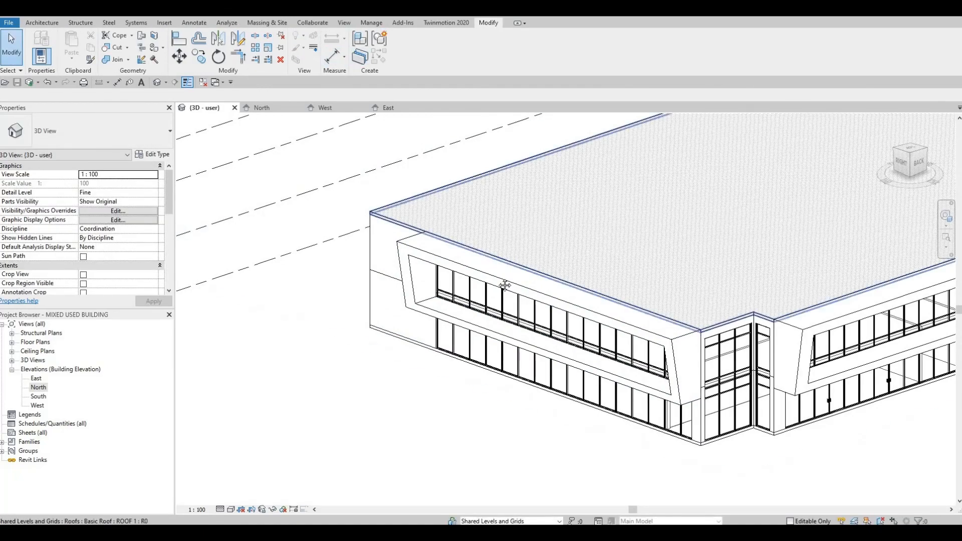
Inspect the shaped lobby frames and the surrounding building in the 3D view
scroll(426, 378, down, 3)
shift+middle_drag(426, 378, 424, 439)
scroll(435, 438, up, 2)
click(441, 421)
scroll(446, 416, up, 2)
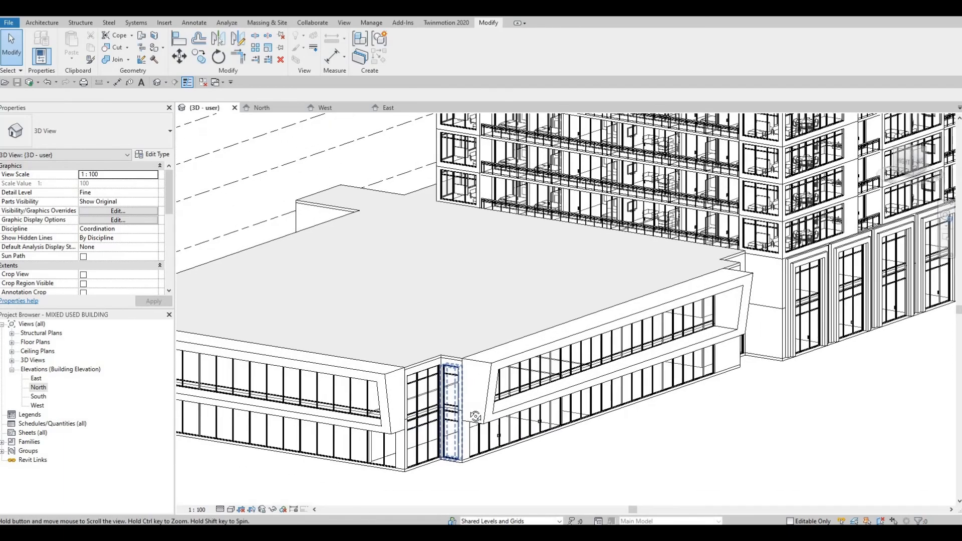
scroll(511, 403, up, 1)
shift+middle_drag(508, 410, 504, 378)
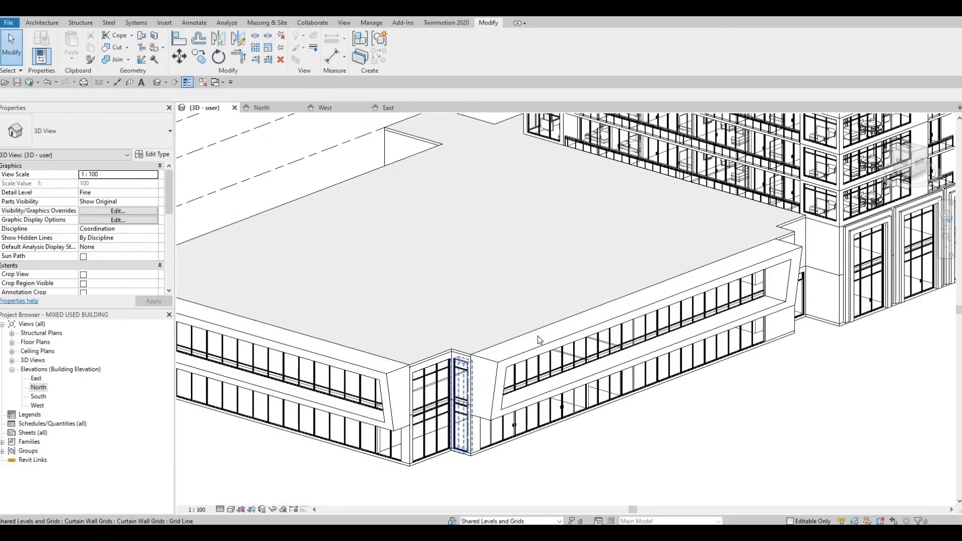
scroll(509, 373, down, 3)
scroll(508, 373, down, 4)
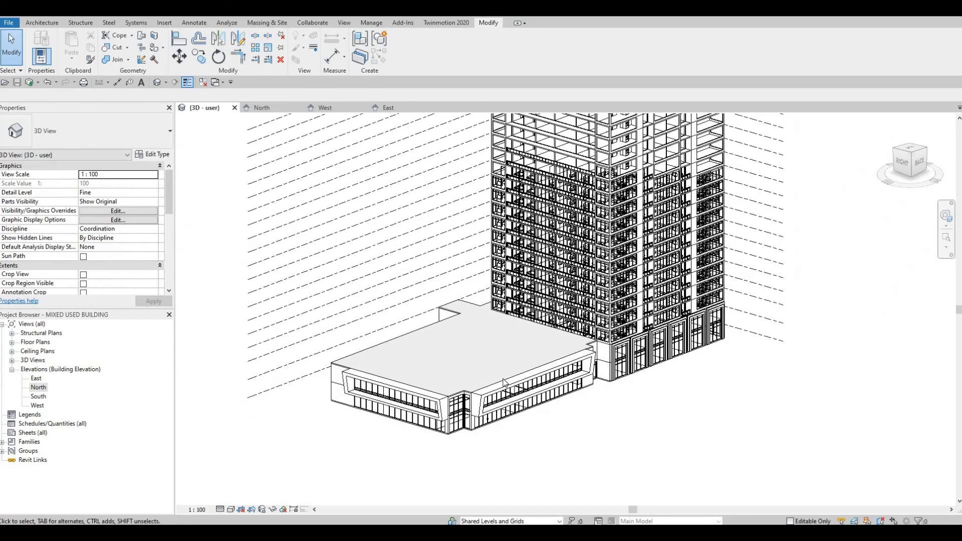
scroll(474, 402, up, 1)
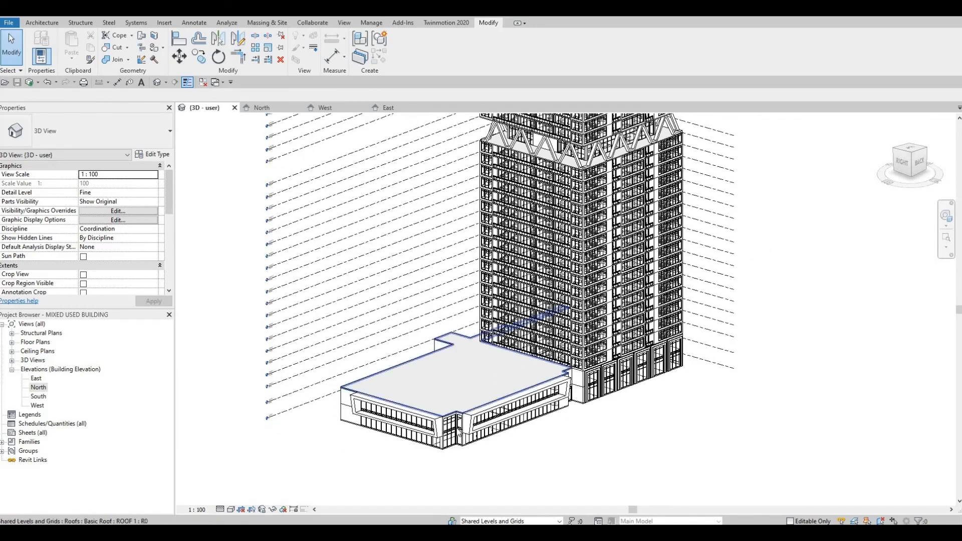
scroll(570, 468, up, 3)
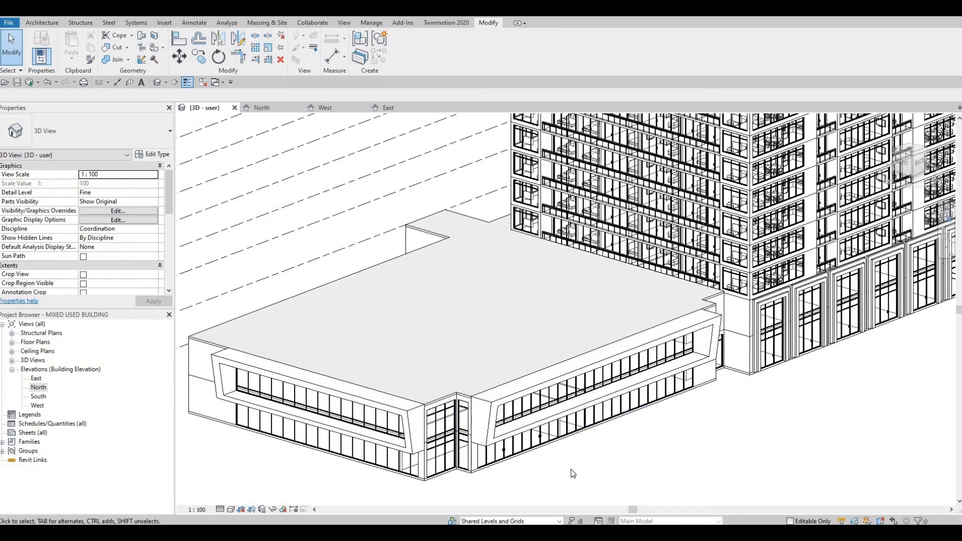